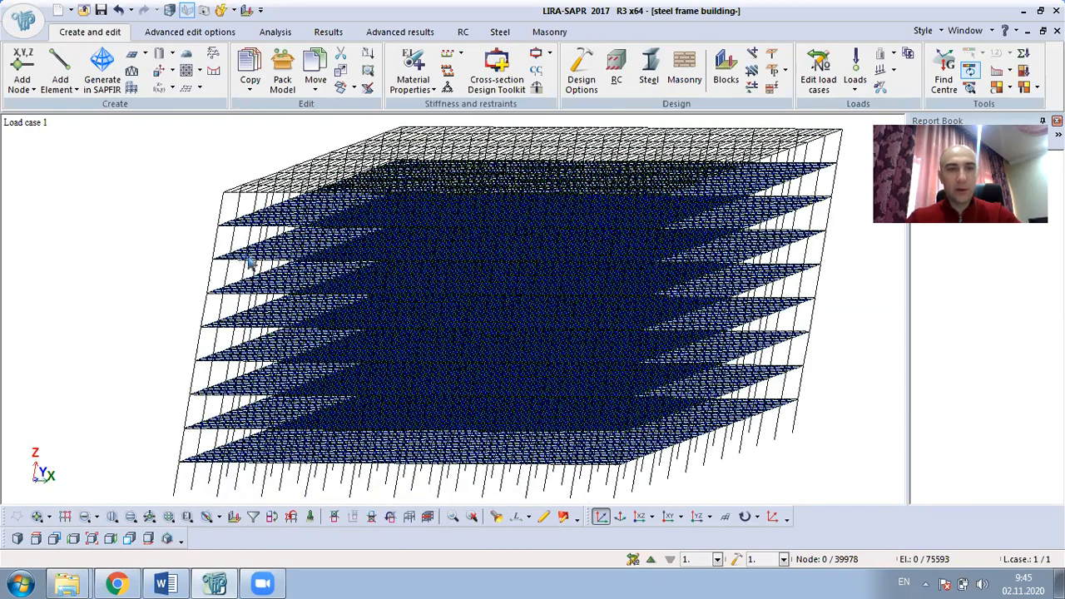
Select all 4-node FE (plates) by shape with the element filter and isolate them as a fragment.
mouse_move(516, 302)
middle_down()
mouse_move(524, 254)
mouse_move(469, 278)
mouse_move(479, 292)
middle_up()
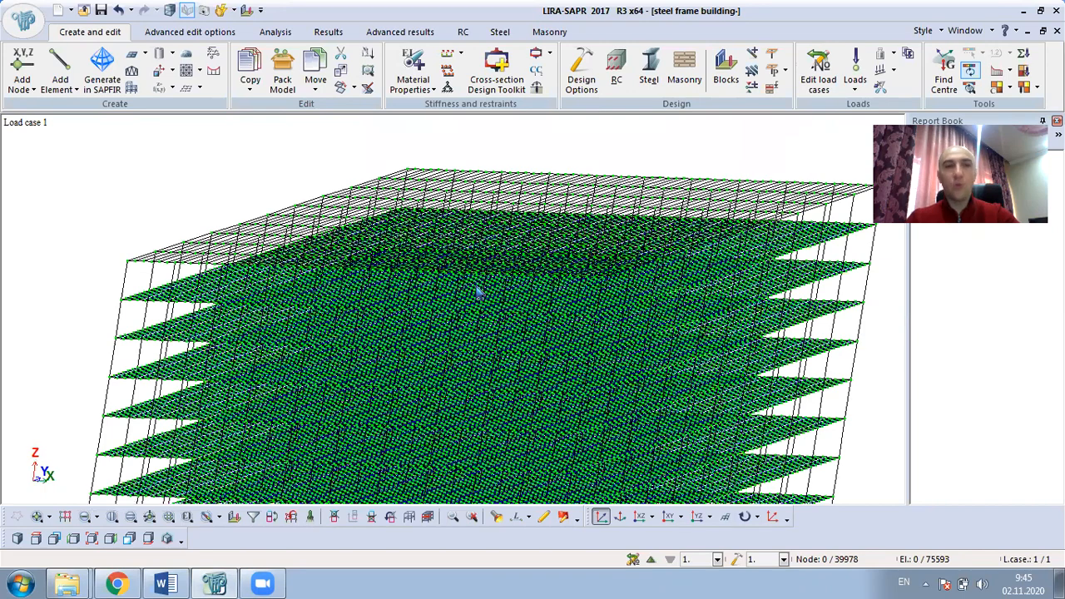
middle_drag(485, 262, 320, 190)
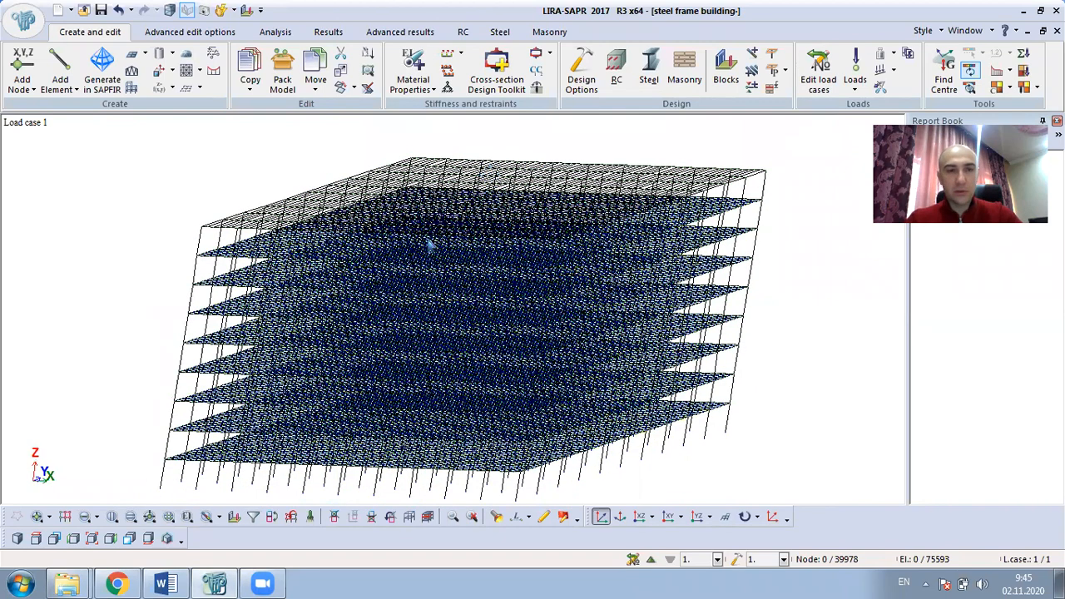
click(253, 517)
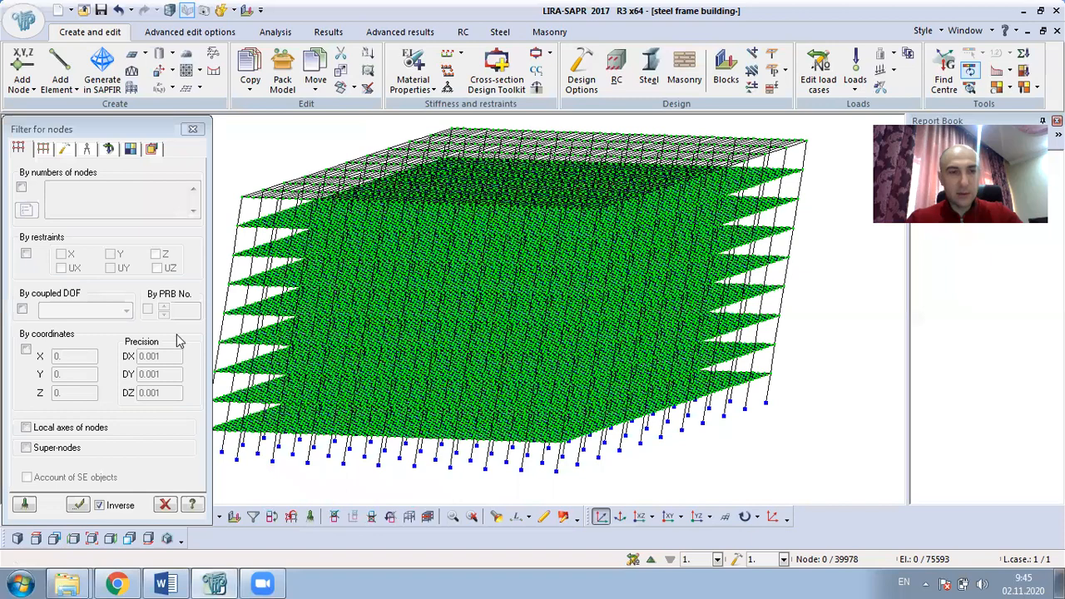
click(42, 149)
click(33, 237)
click(55, 240)
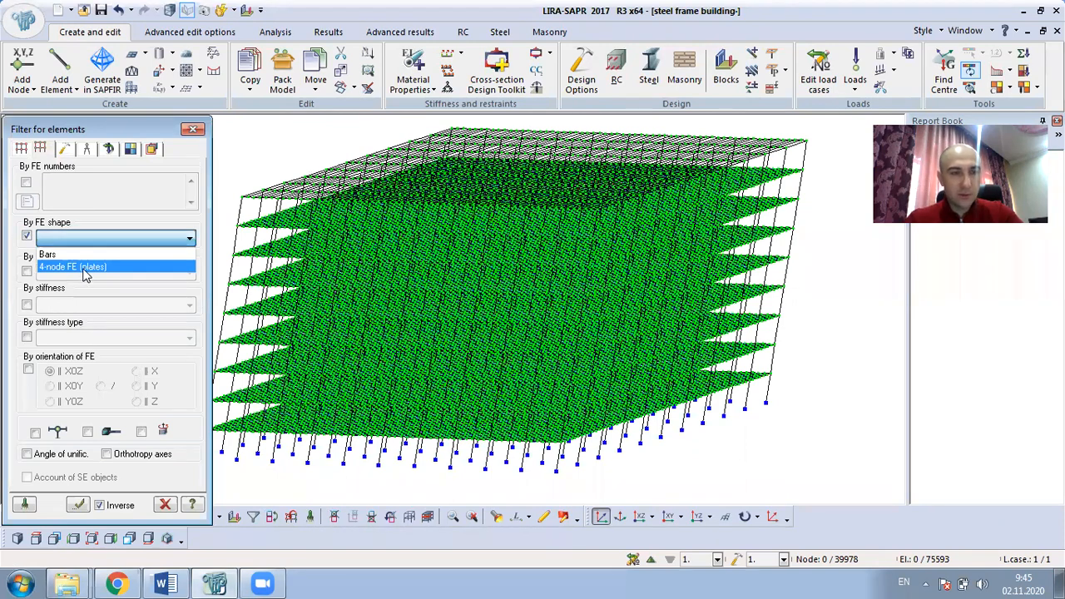
click(83, 268)
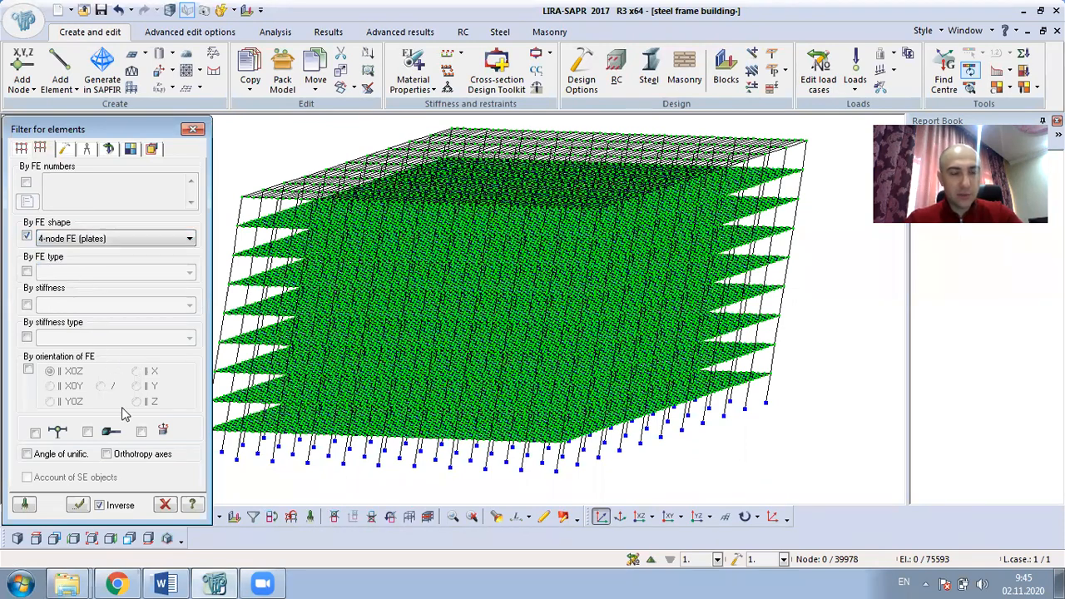
click(79, 506)
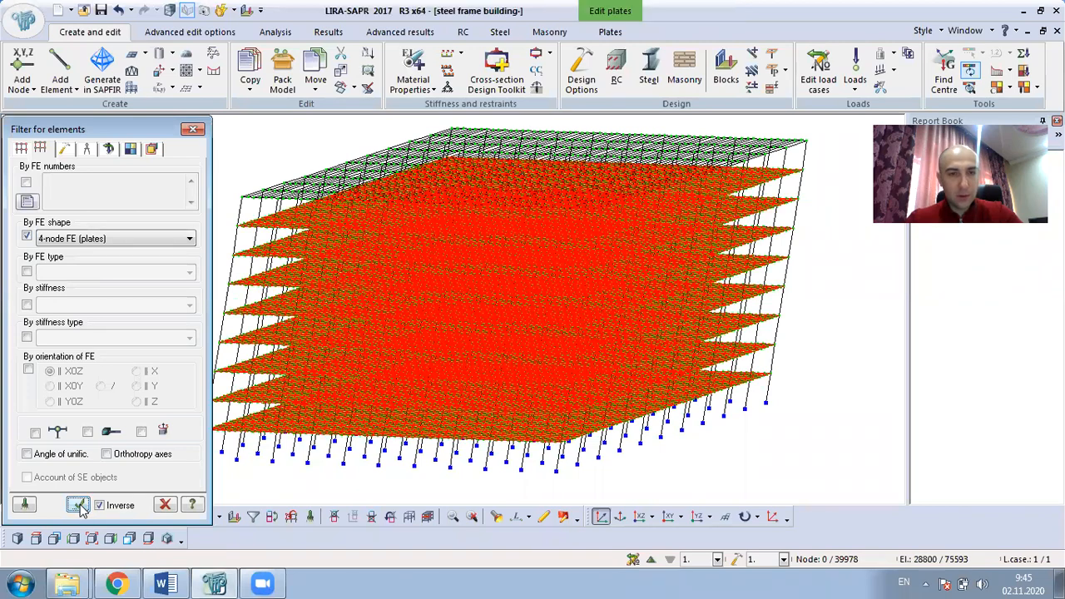
right_click(261, 152)
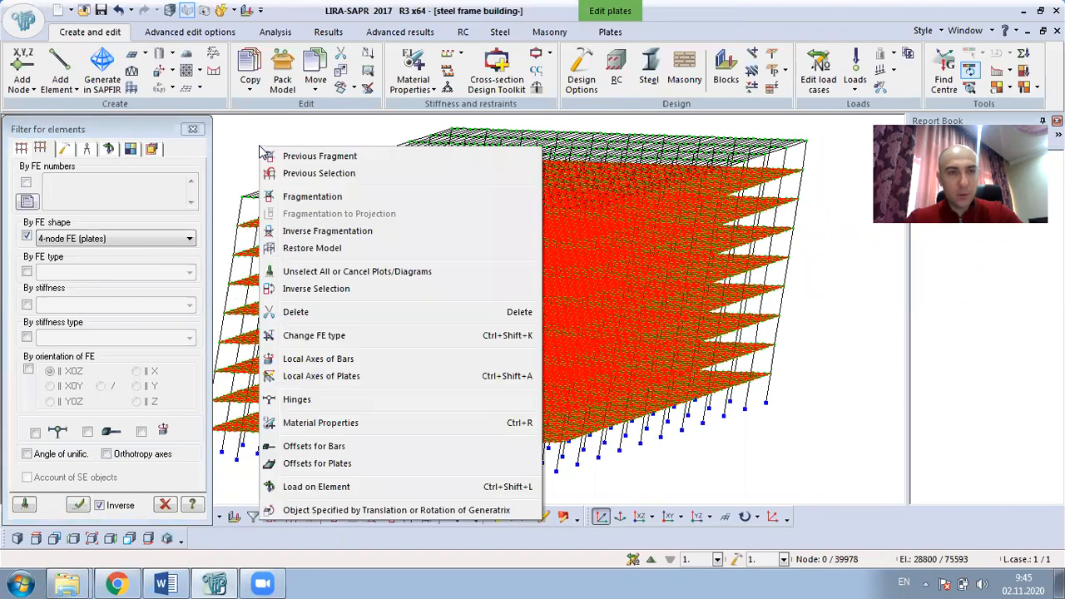
click(315, 198)
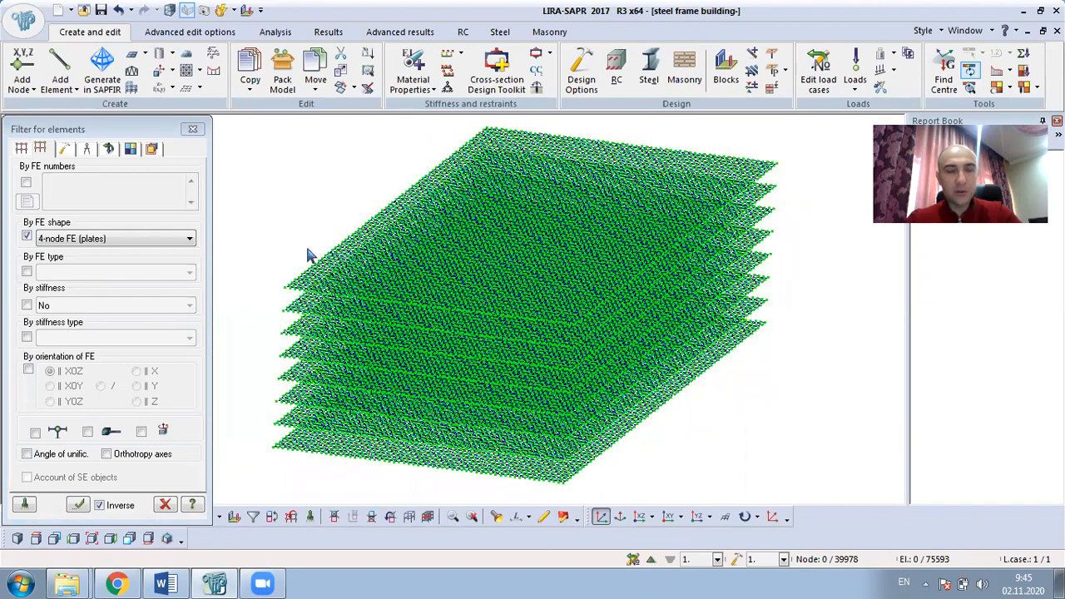
Reselect the isolated plates and make stiffness type 4, Plate H 15 (Monolithic Slab), the current stiffness for assignment.
click(78, 505)
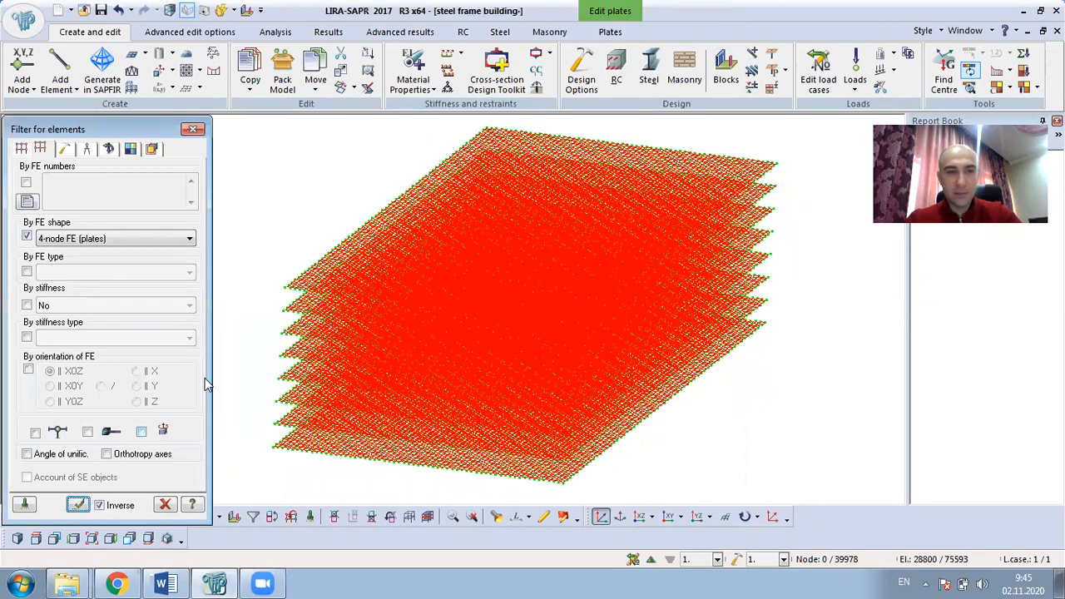
click(408, 57)
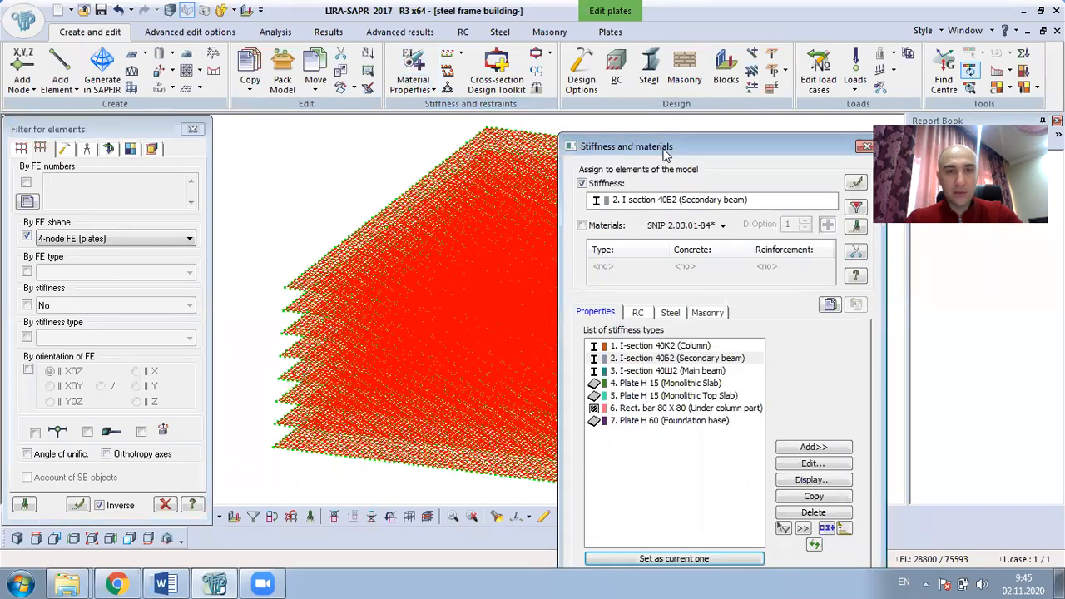
drag(668, 151, 256, 80)
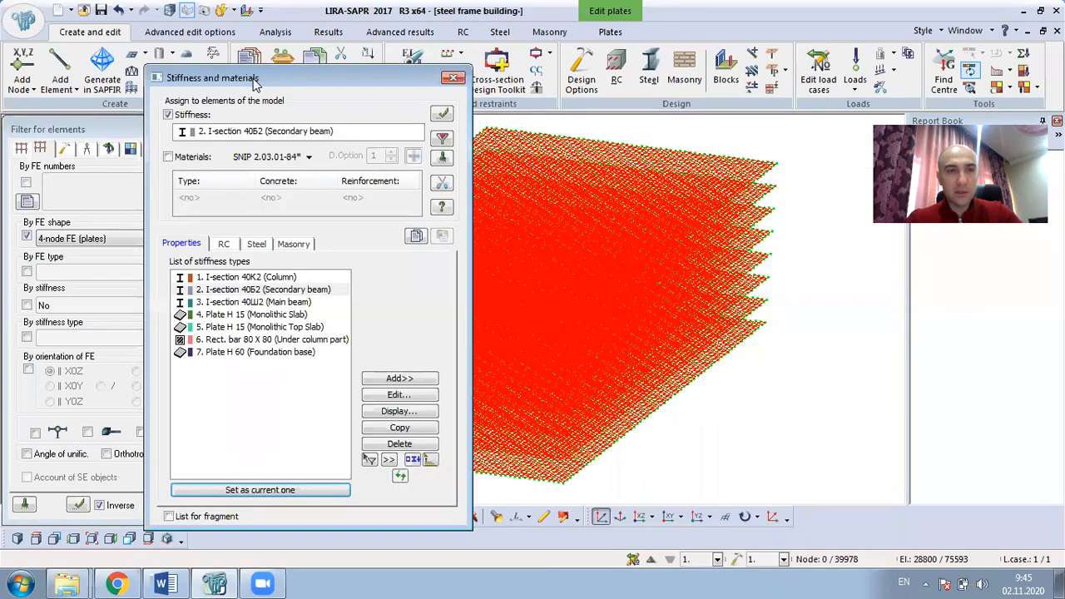
click(293, 316)
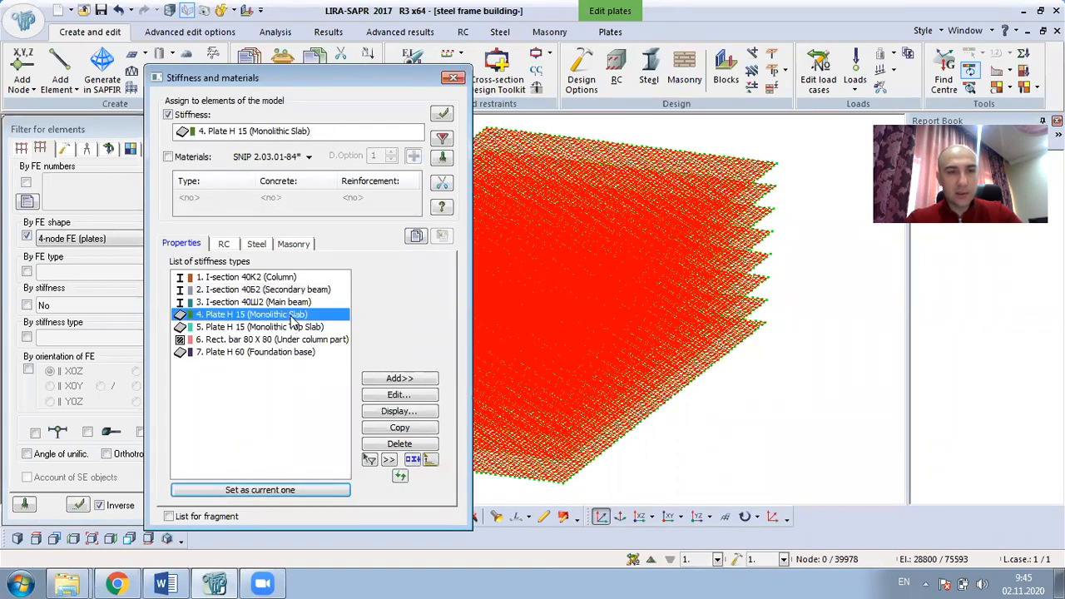
Add an RC plate type named "monolithic slab" with the SLAB (Flexure) analysis type.
click(225, 245)
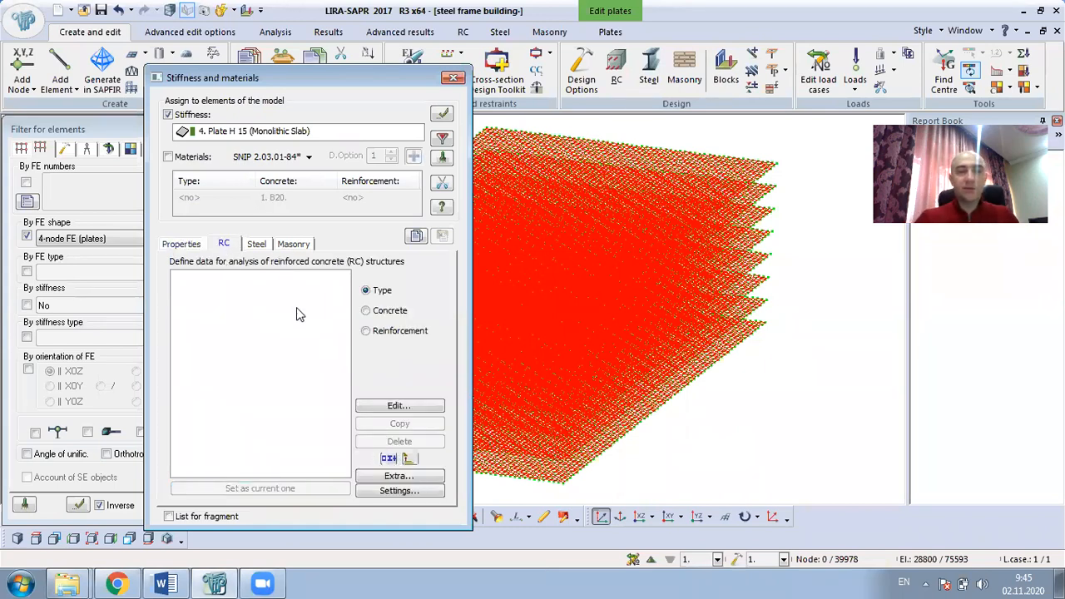
click(398, 406)
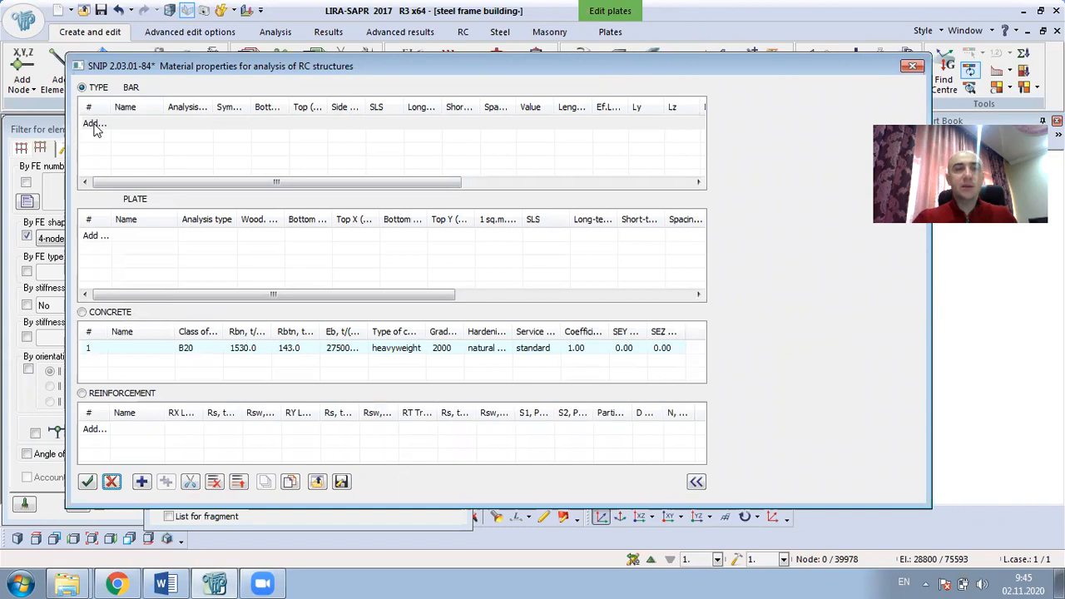
click(144, 242)
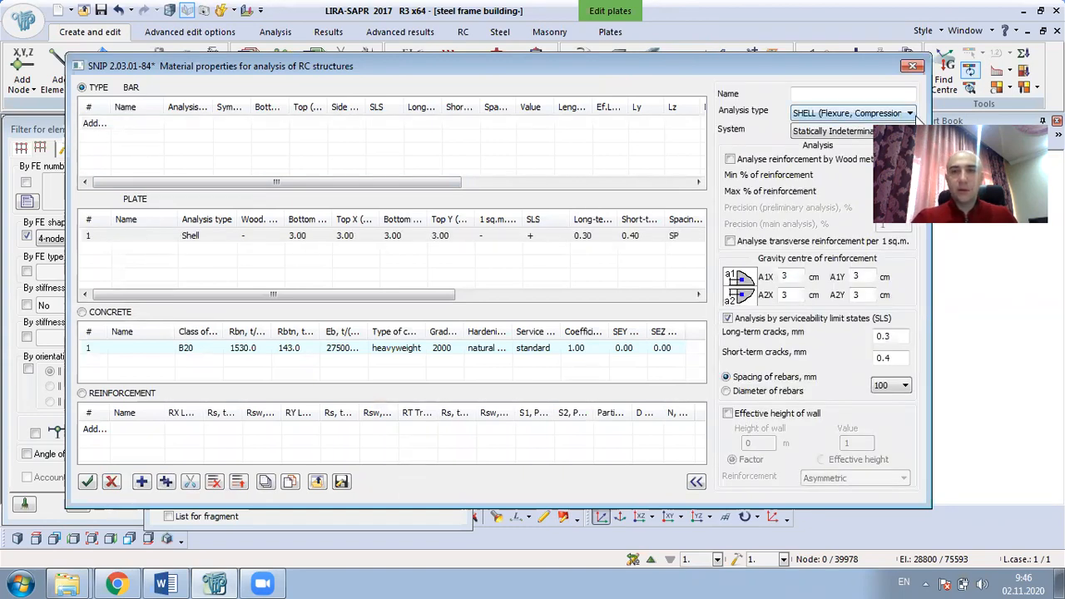
drag(876, 72, 824, 60)
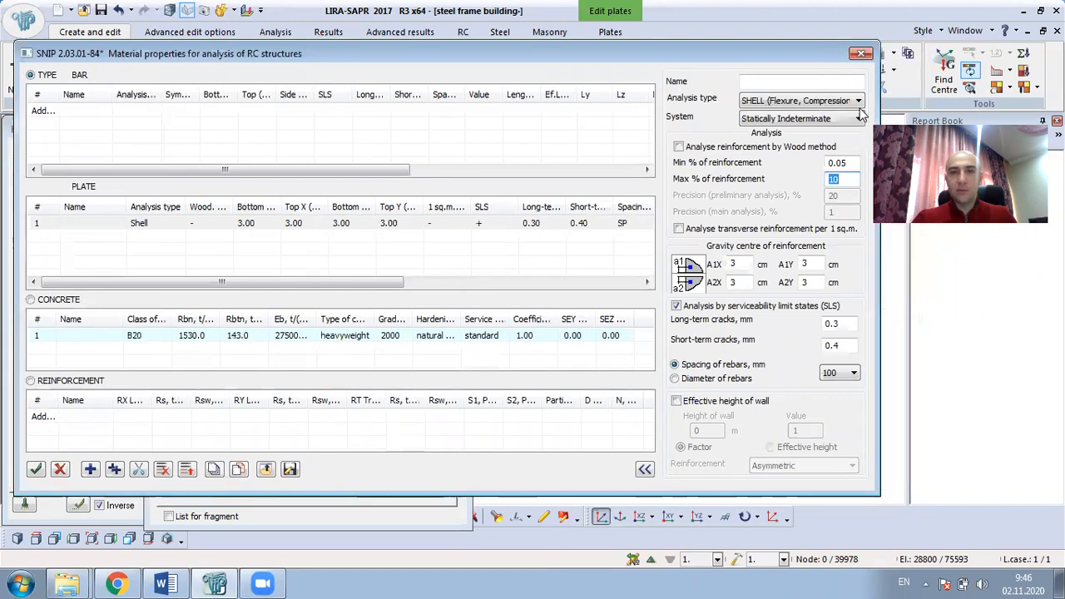
click(860, 102)
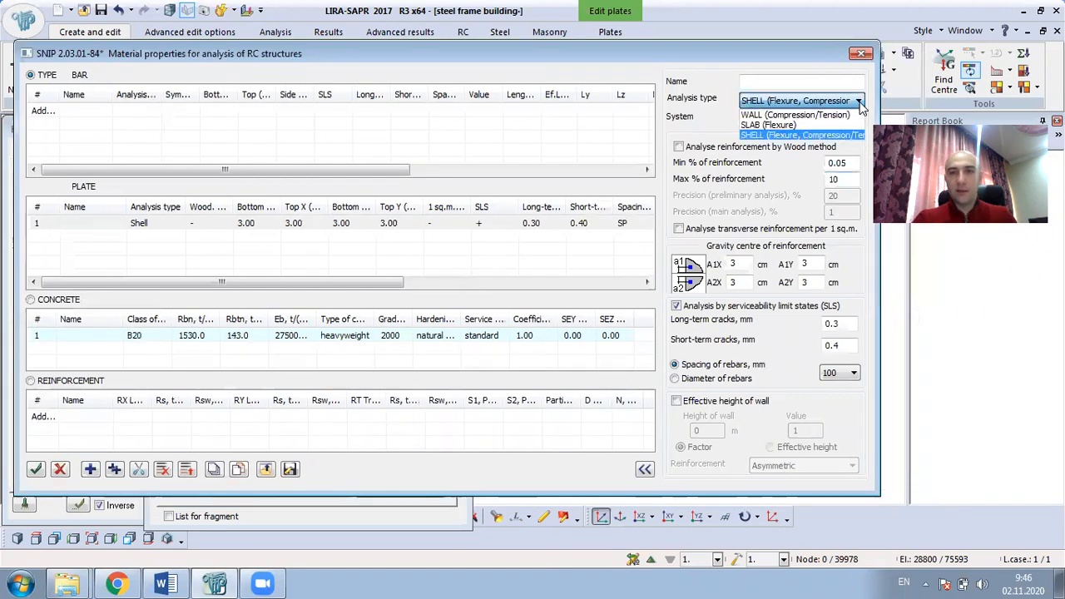
click(783, 125)
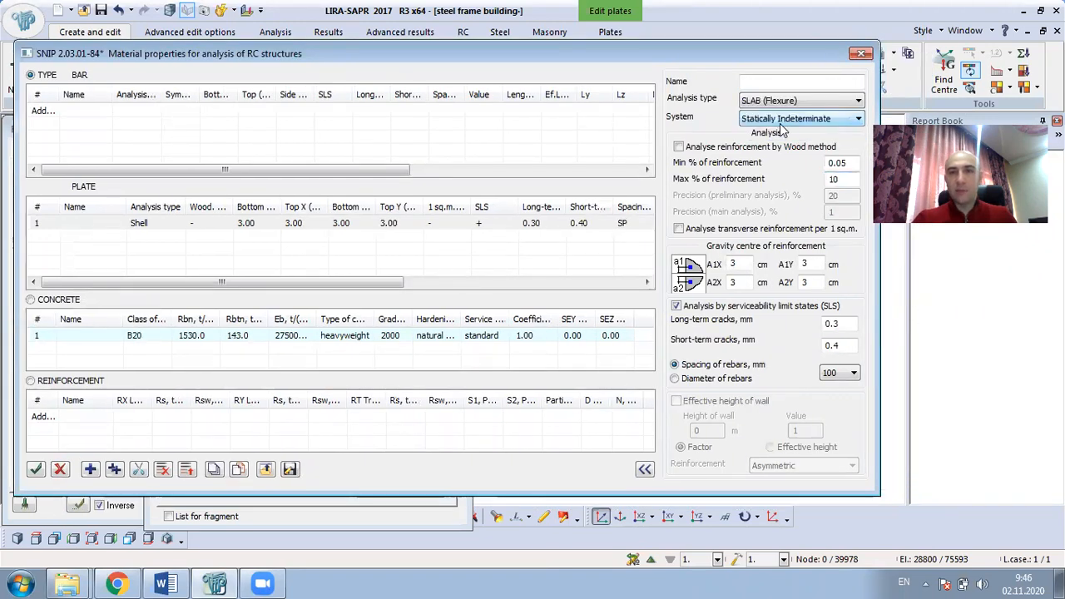
click(790, 85)
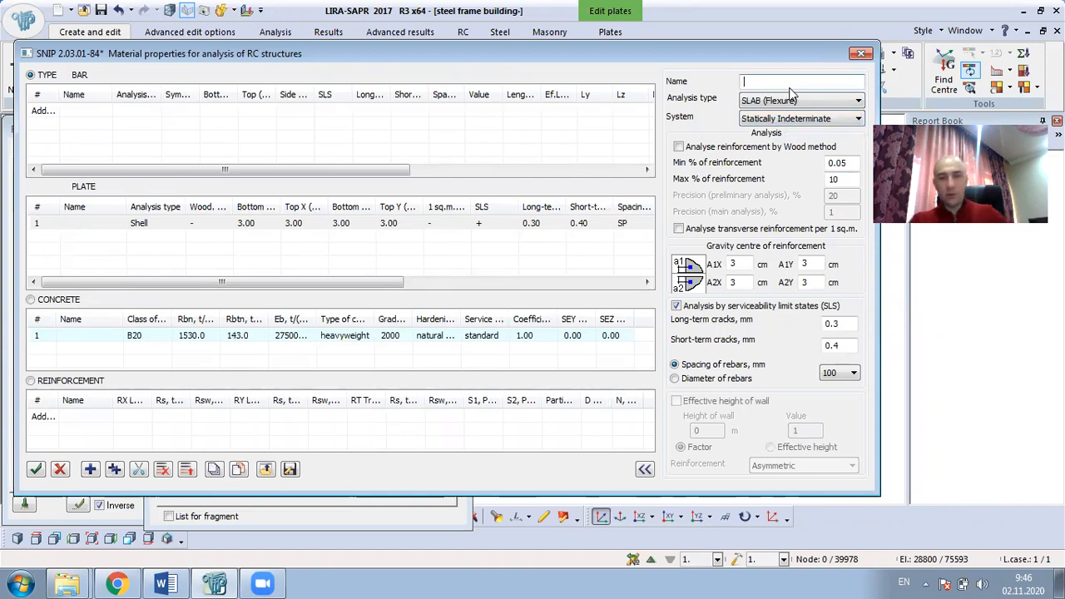
text(mo)
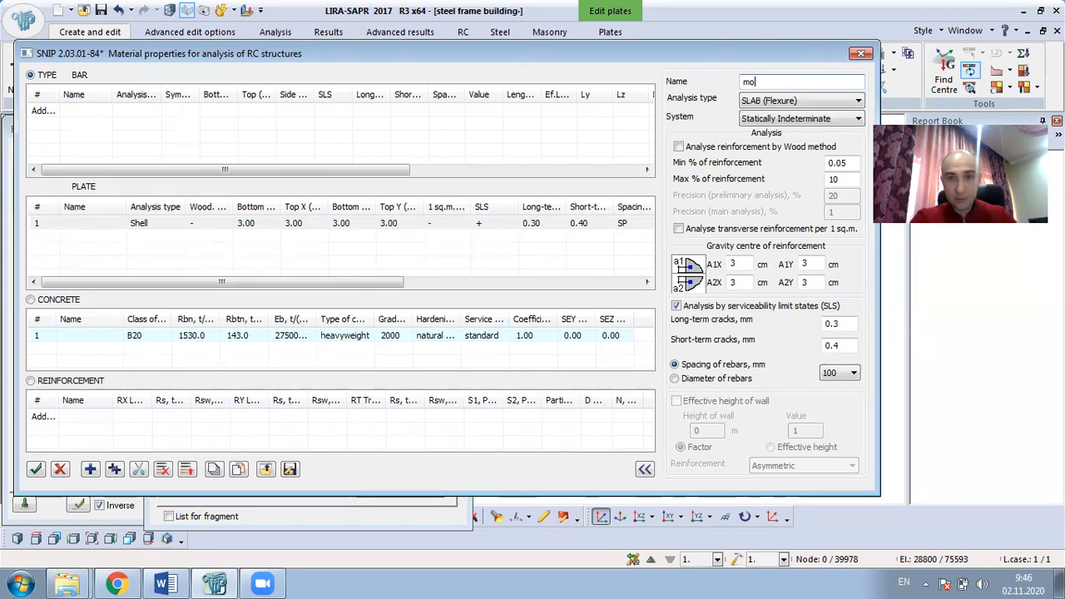
text(nolithic slab)
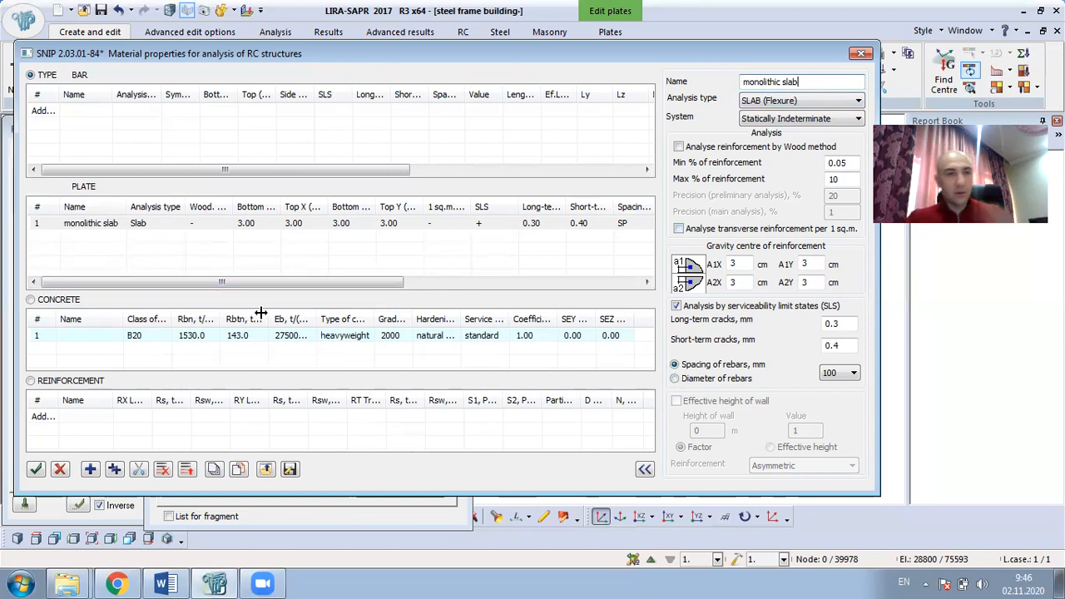
Set the concrete class to B25, add a reinforcement entry with A-III longitudinal and A-II transverse bars, and accept the RC material properties.
click(134, 337)
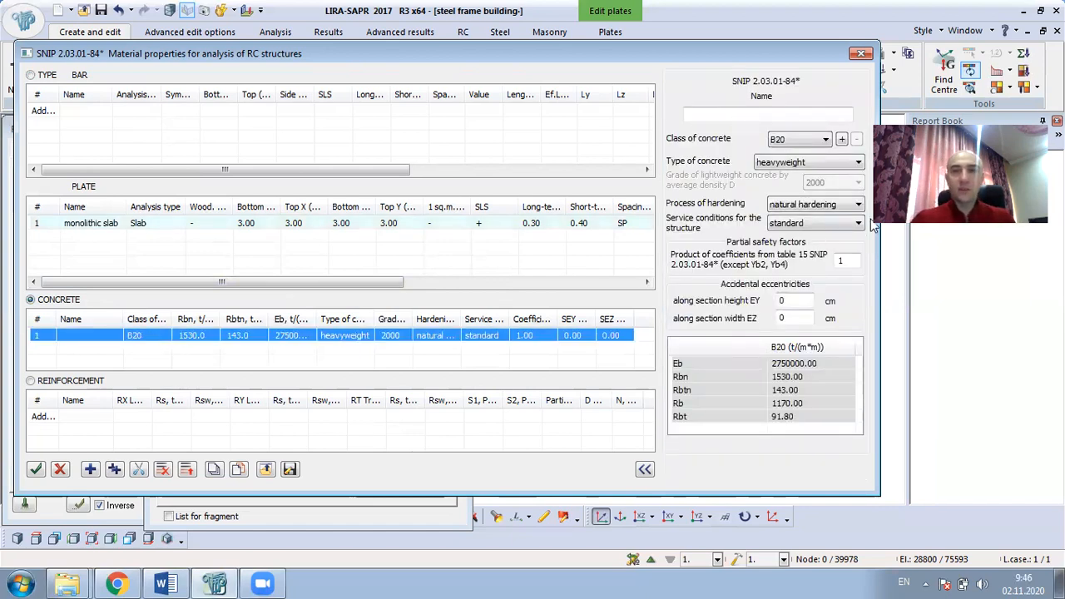
click(800, 139)
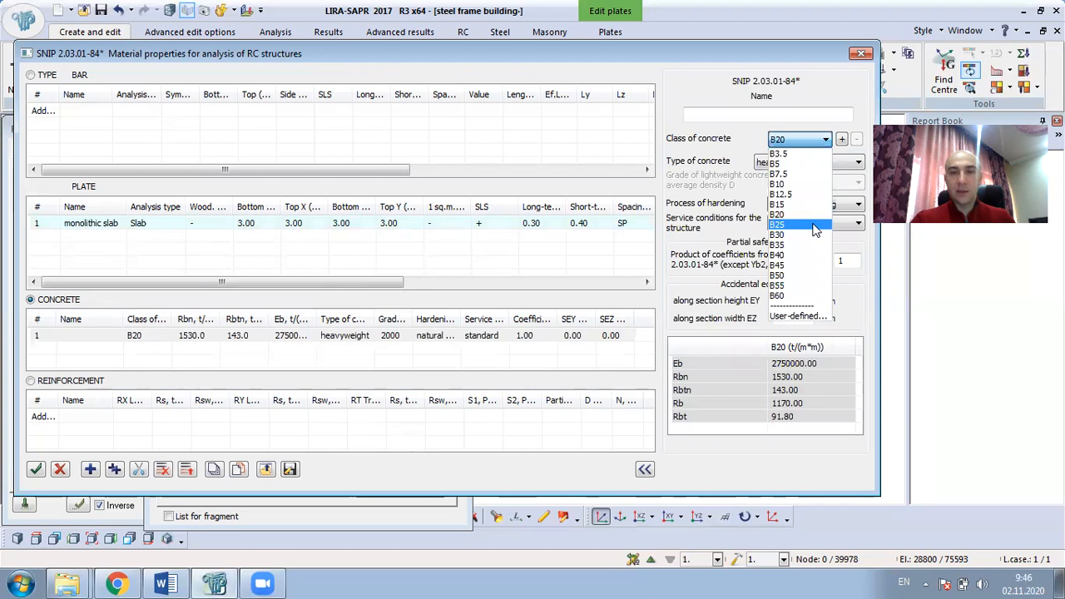
click(816, 227)
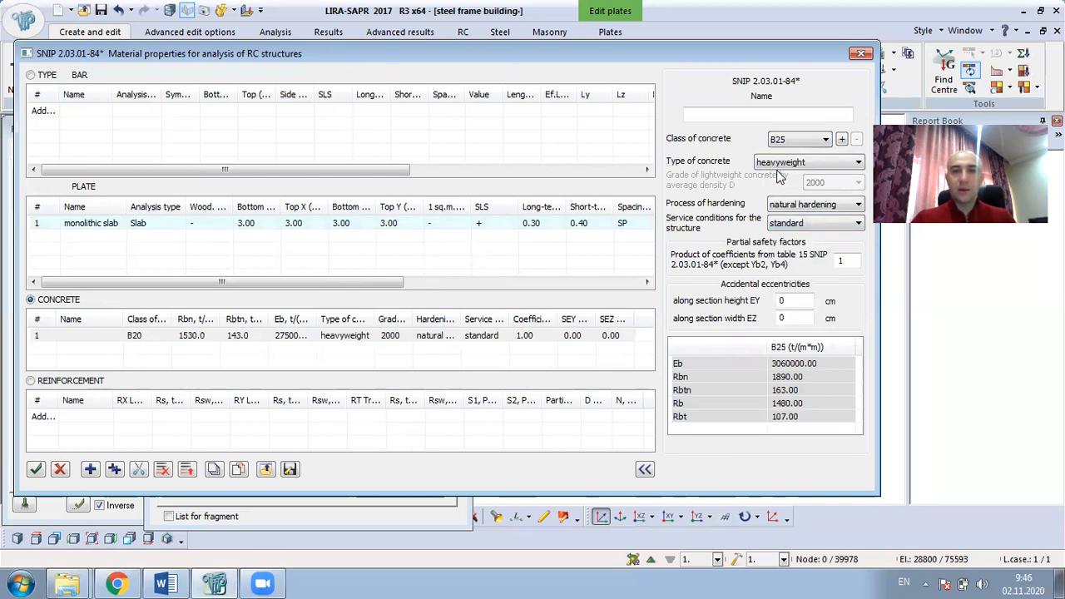
click(844, 209)
click(842, 205)
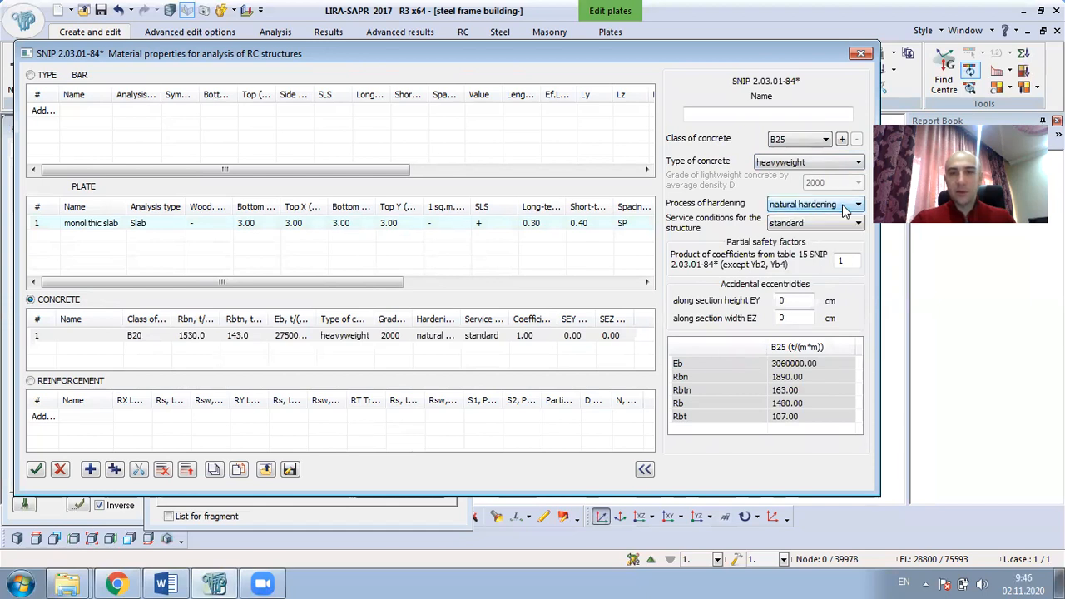
click(844, 225)
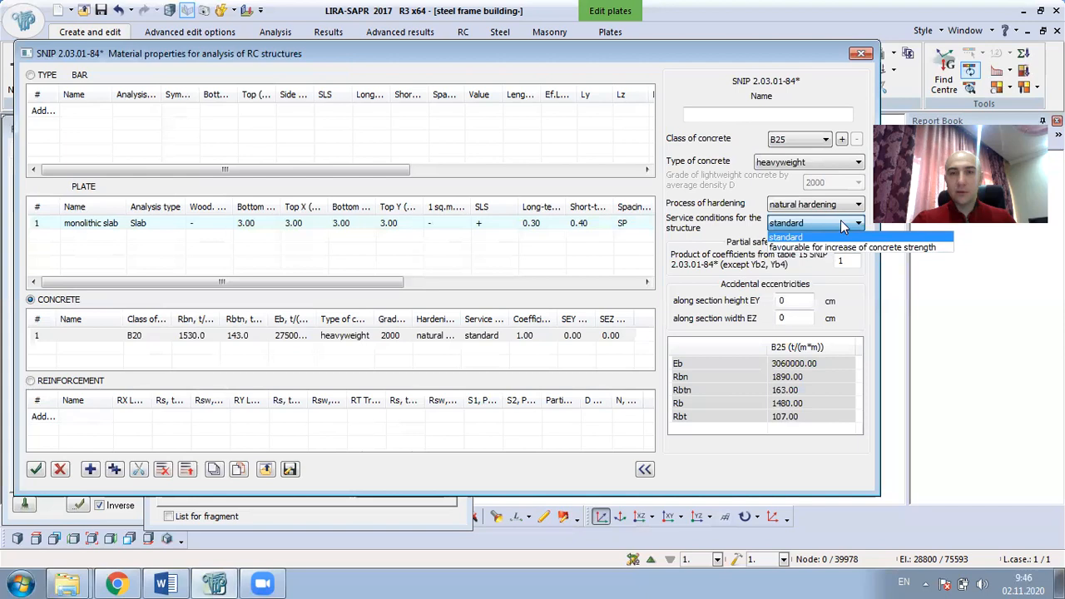
click(844, 225)
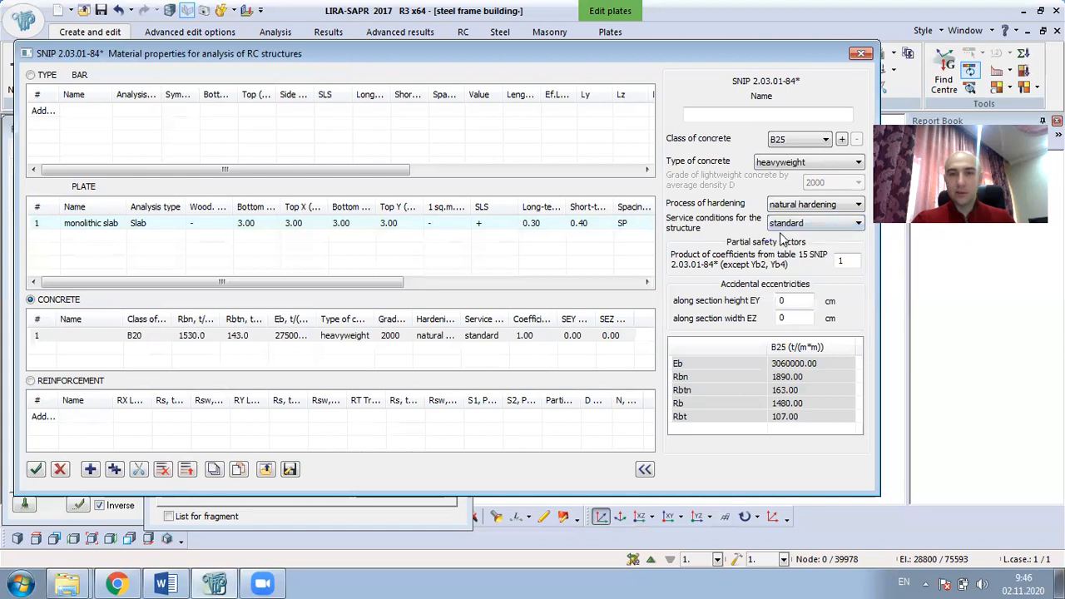
click(90, 422)
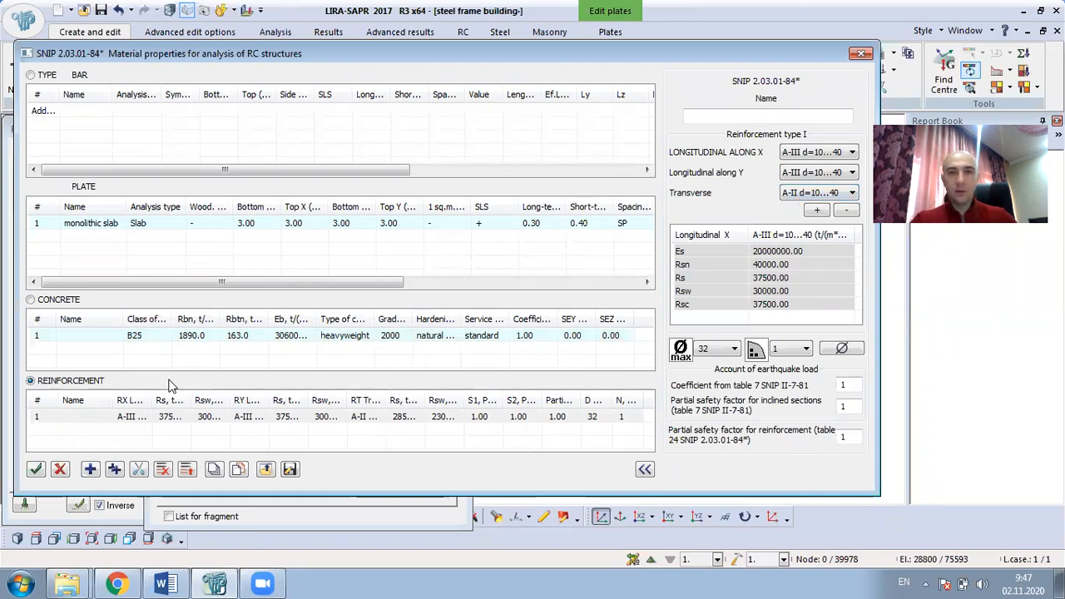
click(36, 469)
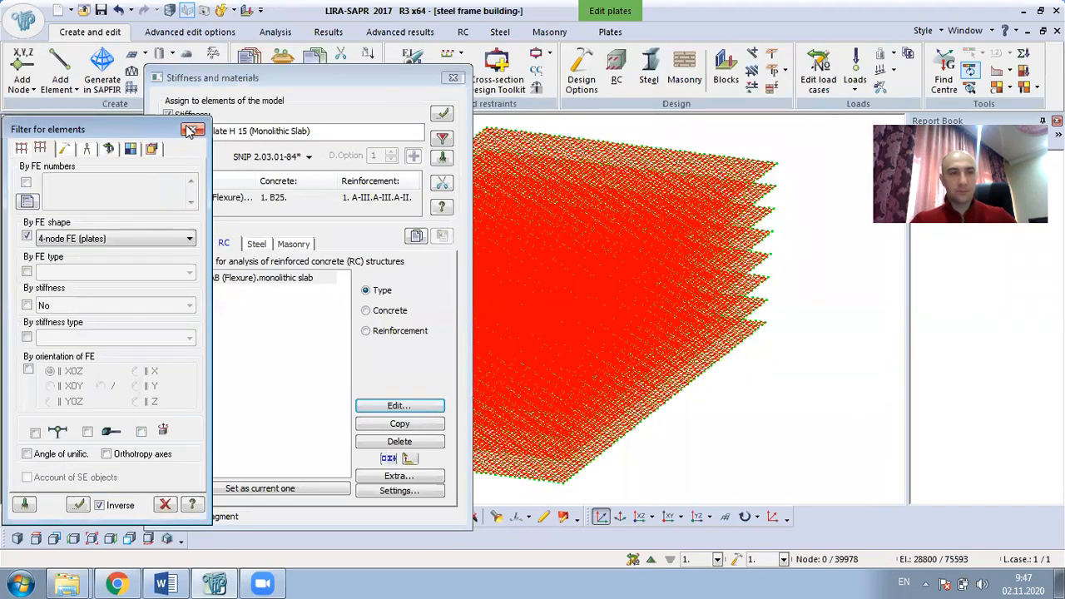
Include the RC materials in the assignment and apply them with the Monolithic Slab stiffness to the selected plates.
click(286, 96)
drag(303, 86, 523, 76)
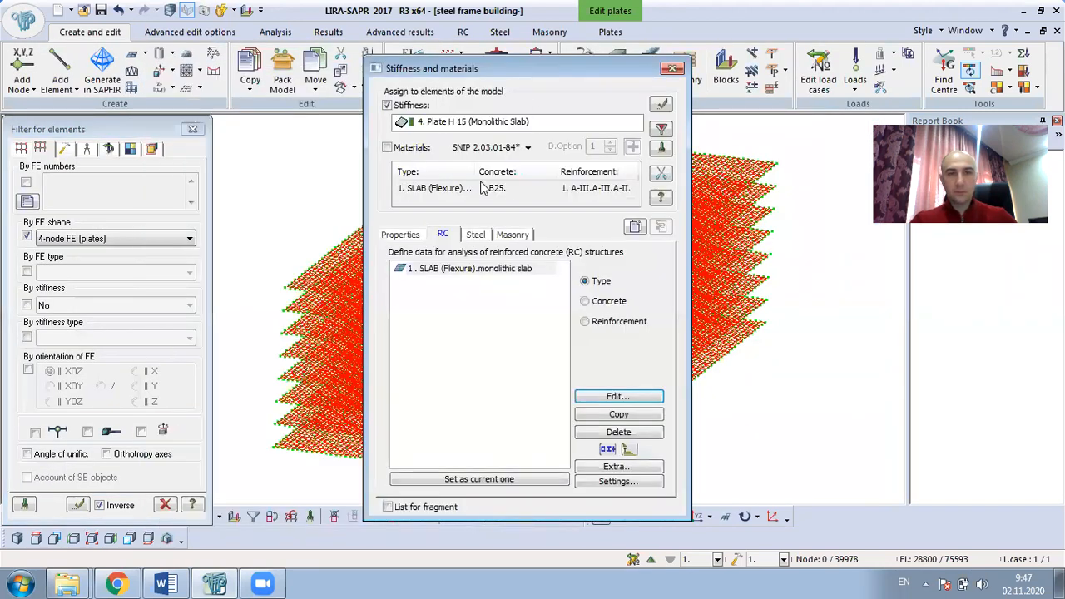
click(388, 147)
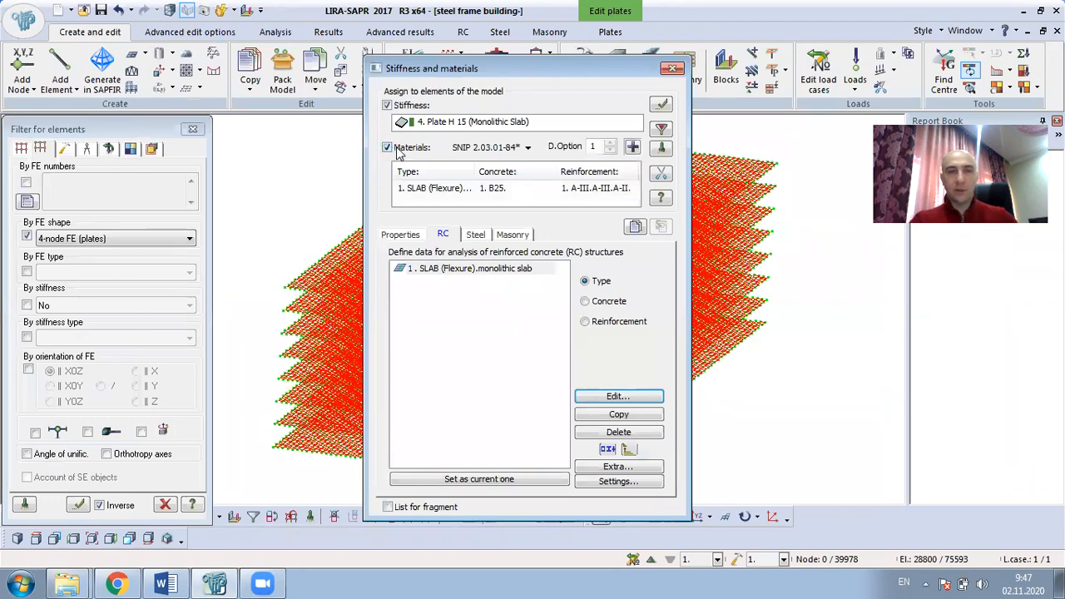
click(660, 105)
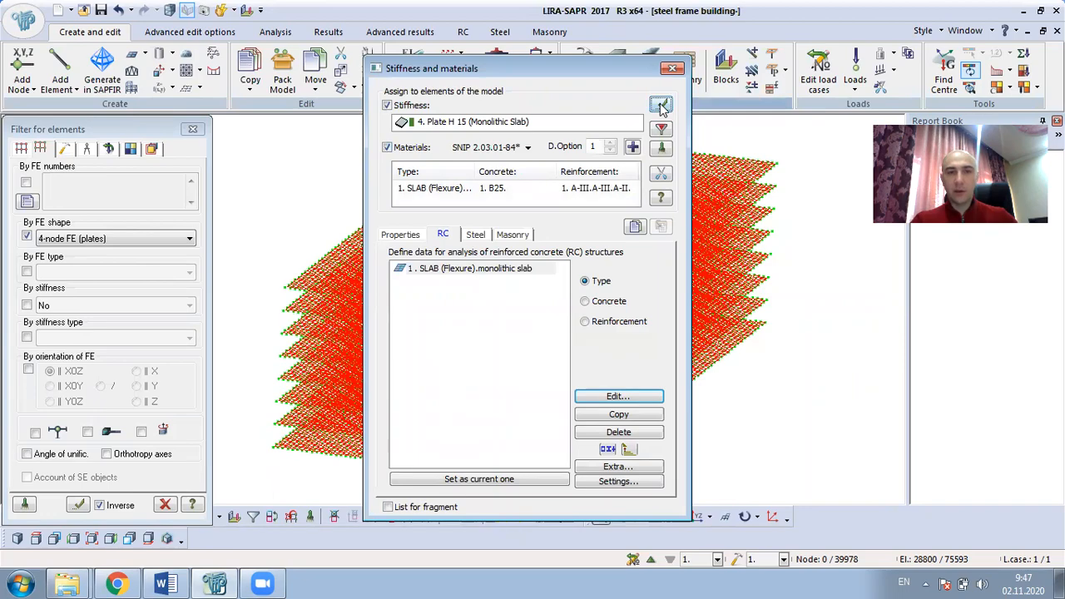
Check the stiffness assigned to a plate near the corner of the uppermost displayed slab using its element information.
drag(563, 76, 829, 69)
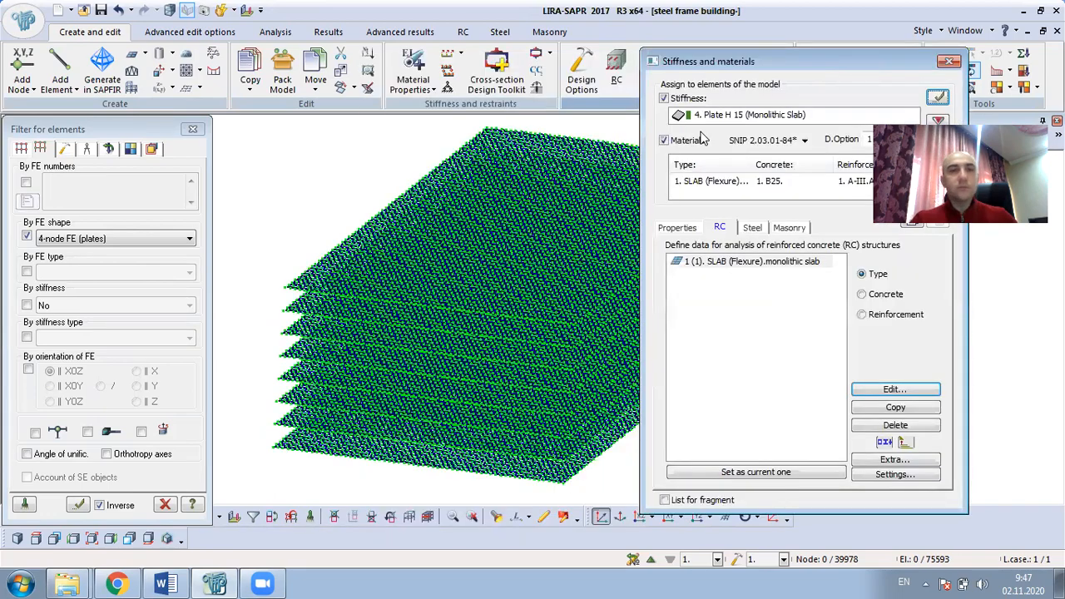
scroll(305, 272, up, 2)
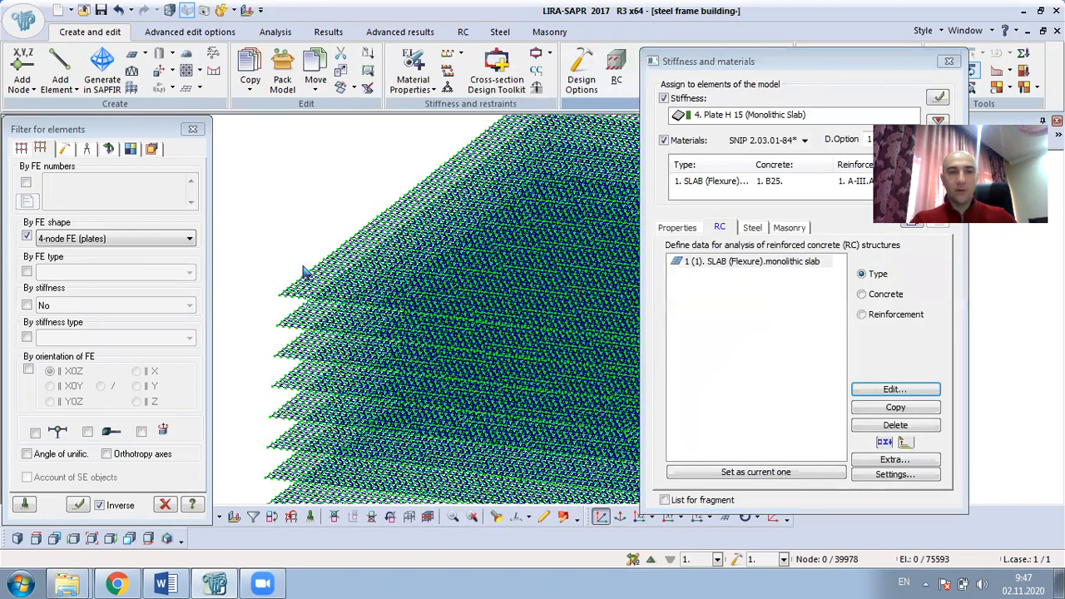
scroll(305, 267, up, 1)
scroll(287, 293, up, 5)
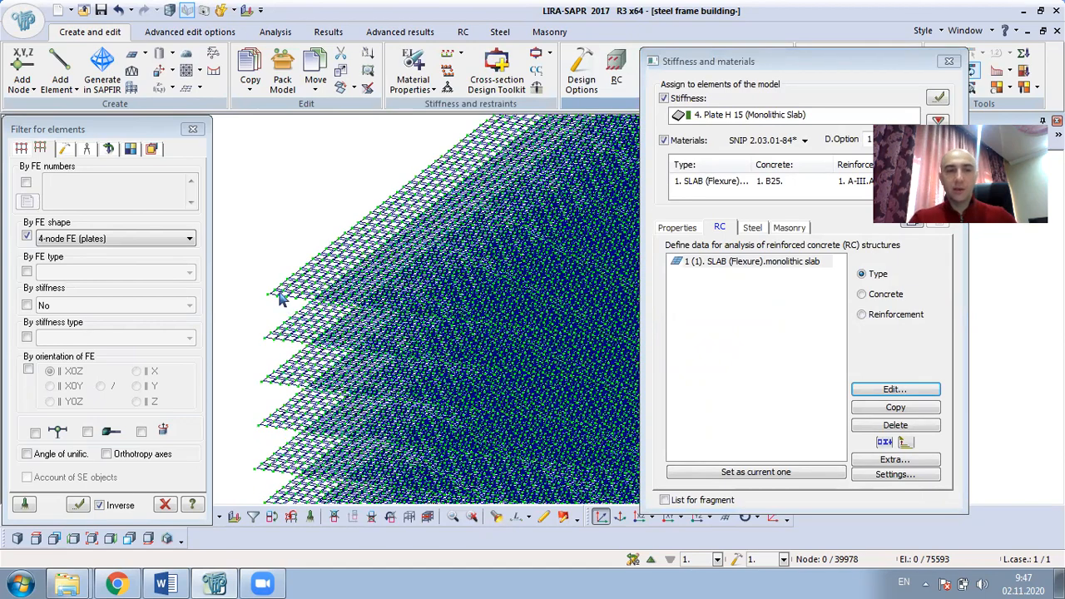
click(497, 517)
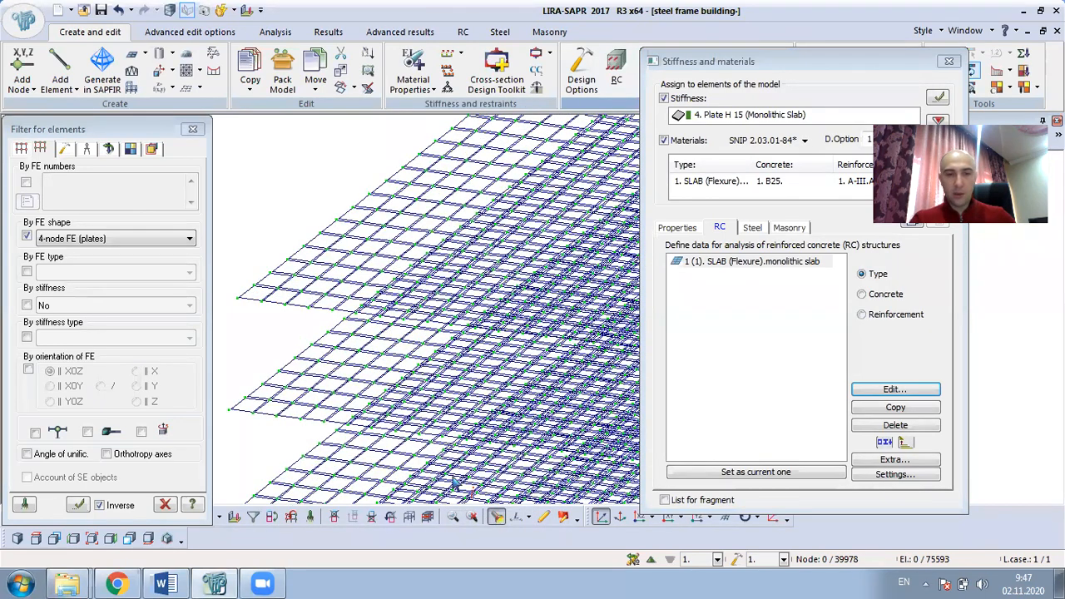
click(286, 270)
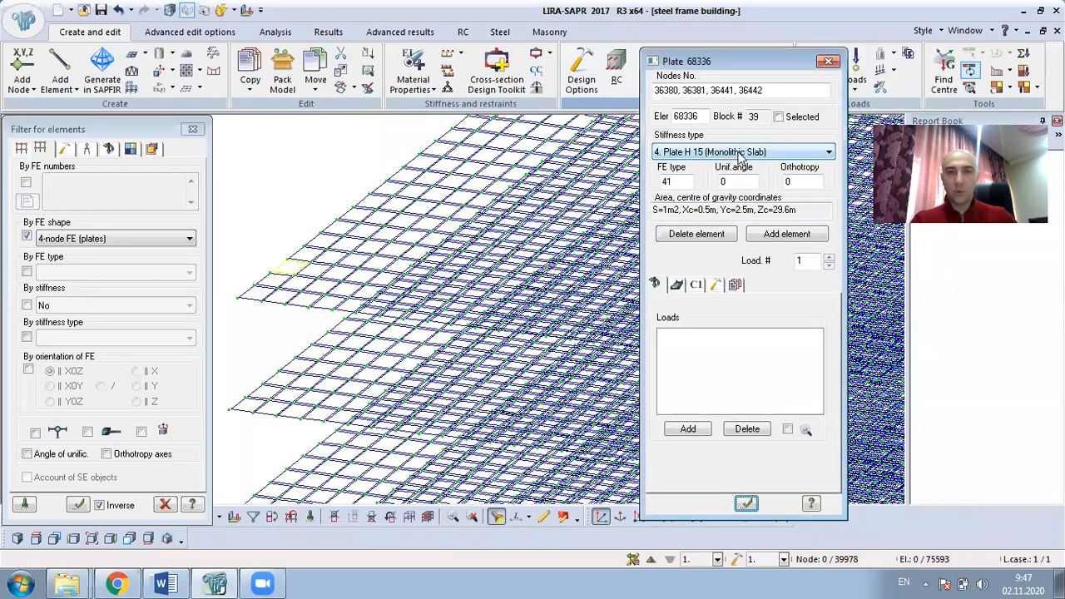
click(828, 61)
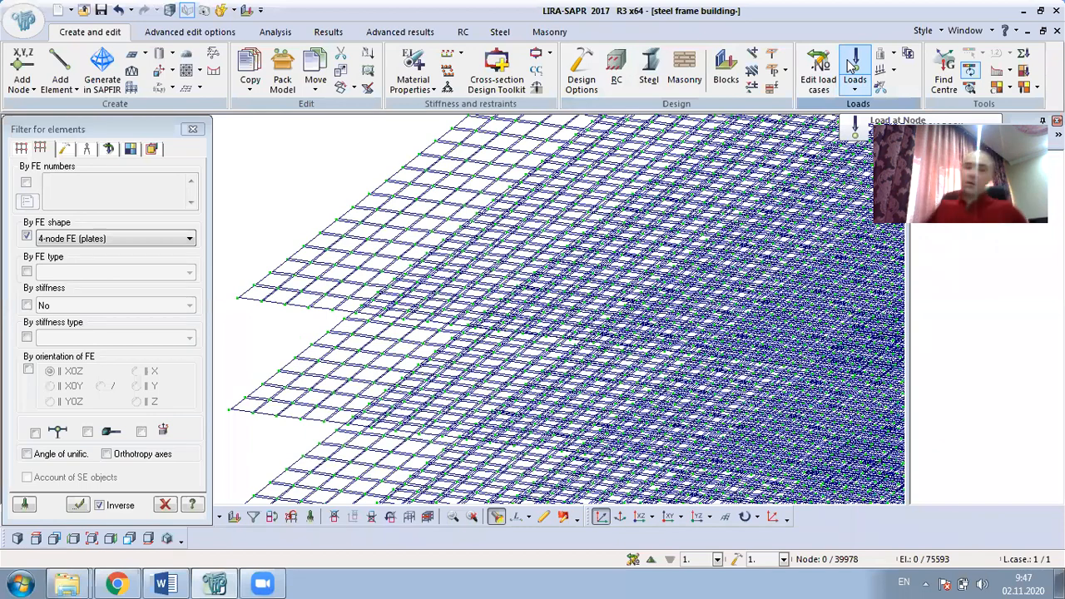
Close the element filter and restore the full building model from the isolated slabs.
click(193, 128)
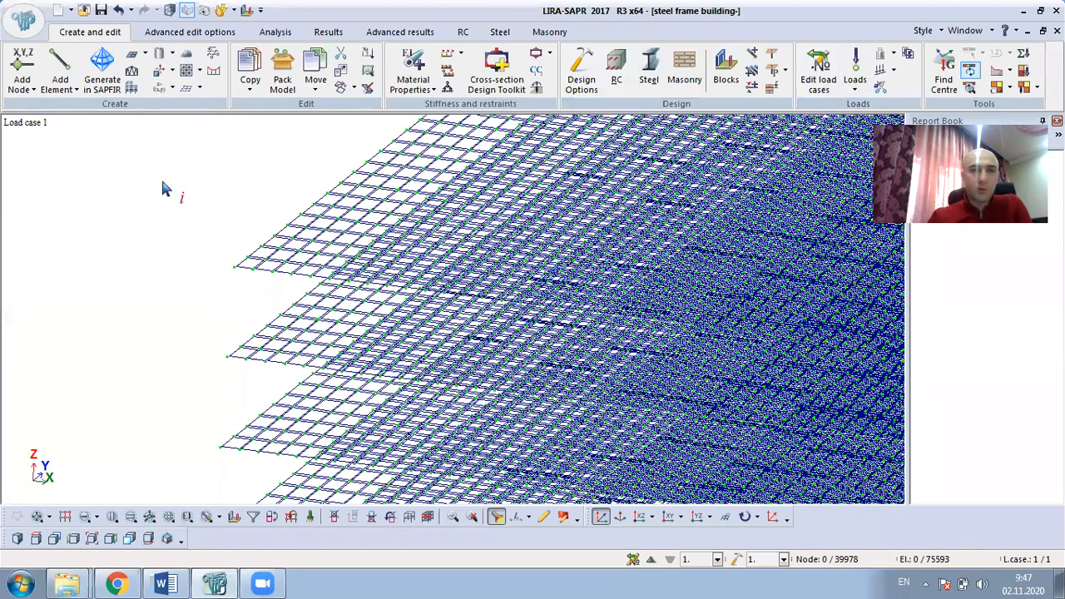
right_click(171, 188)
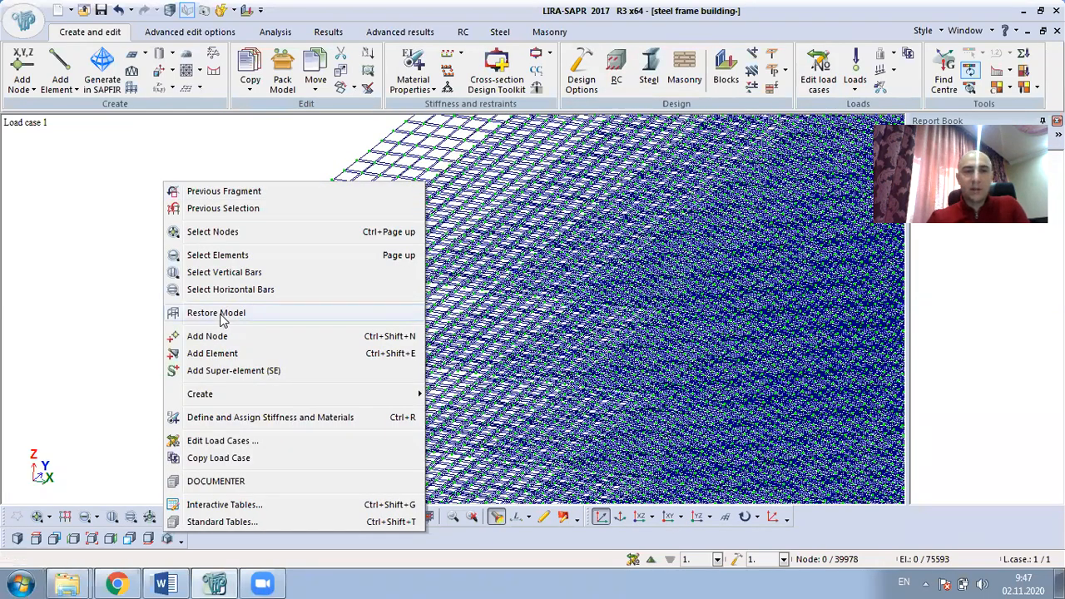
click(203, 308)
middle_drag(202, 308, 381, 266)
scroll(358, 260, up, 3)
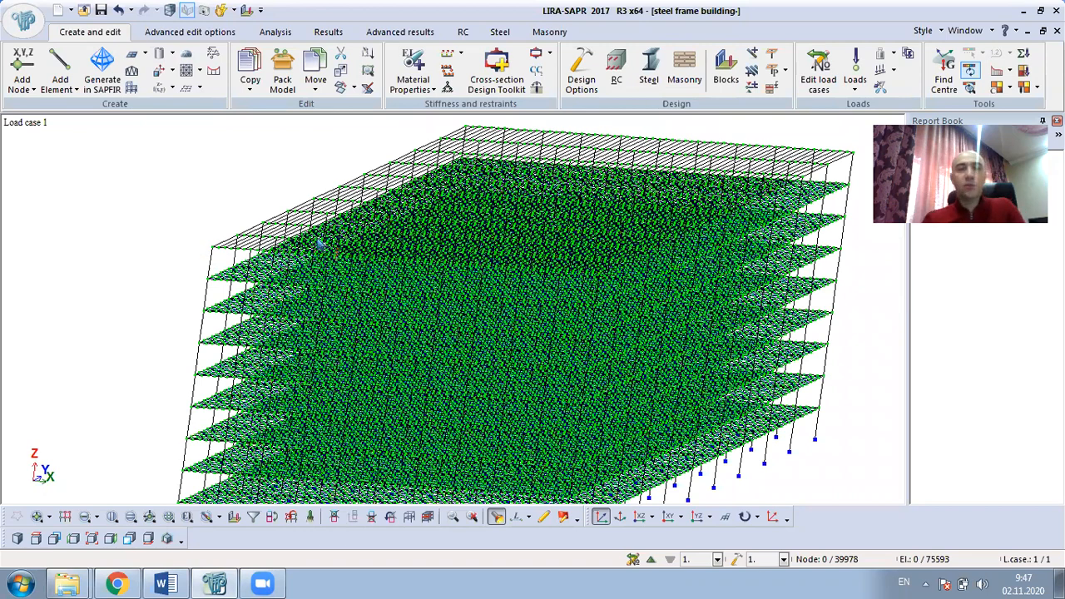
scroll(419, 137, up, 2)
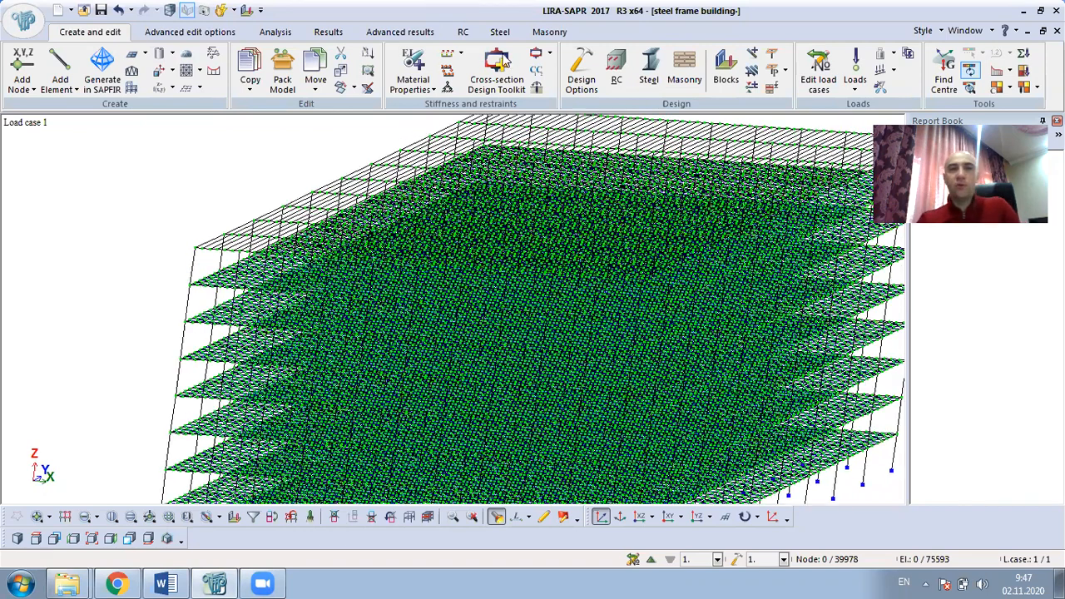
Make stiffness type 5, Plate H 15 (Monolithic Top Slab), the current stiffness for new elements.
click(422, 60)
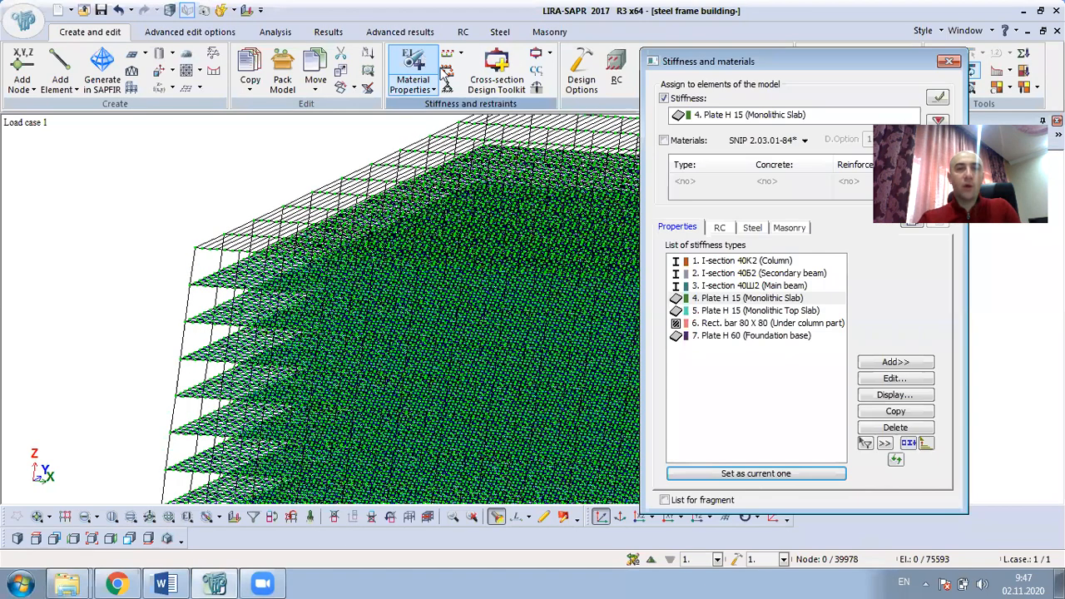
click(788, 313)
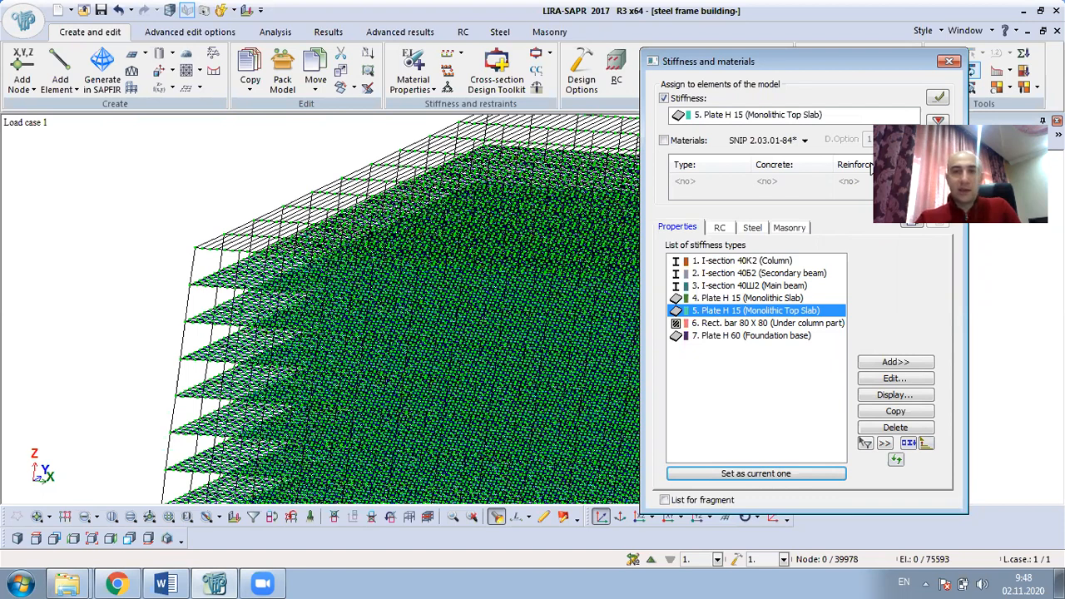
click(950, 61)
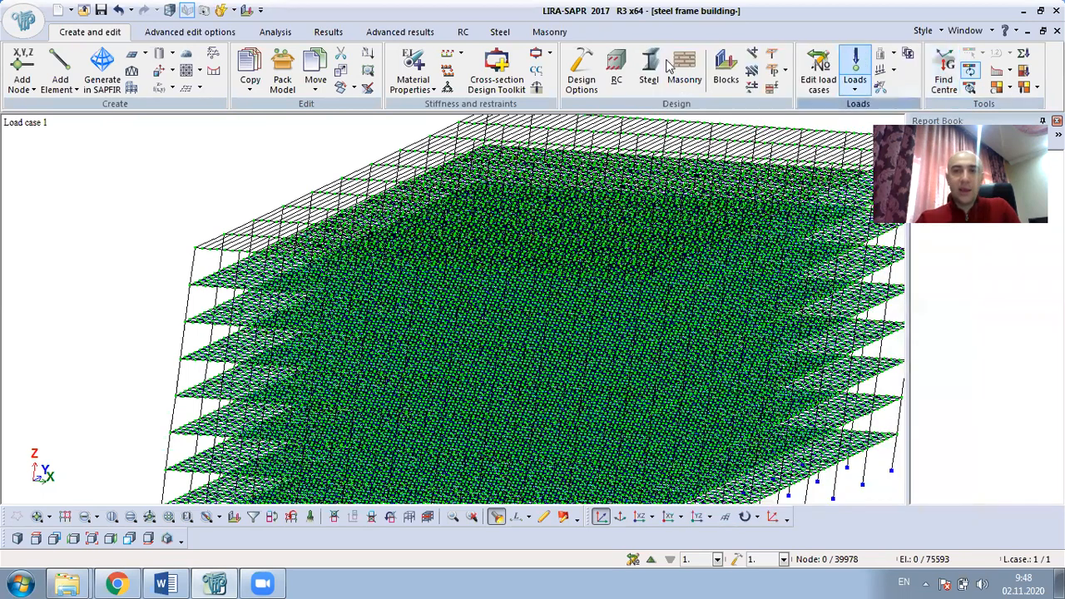
Create the top slab from the roof's corner node with 60 spacings of 1.00 m along both axes, intersecting other FE.
click(138, 55)
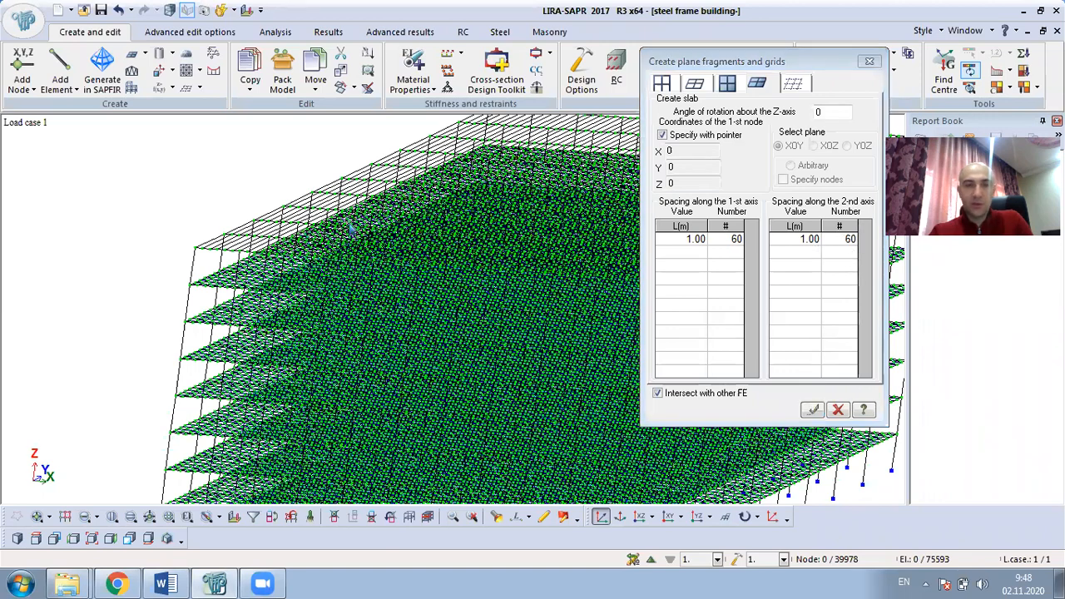
click(198, 252)
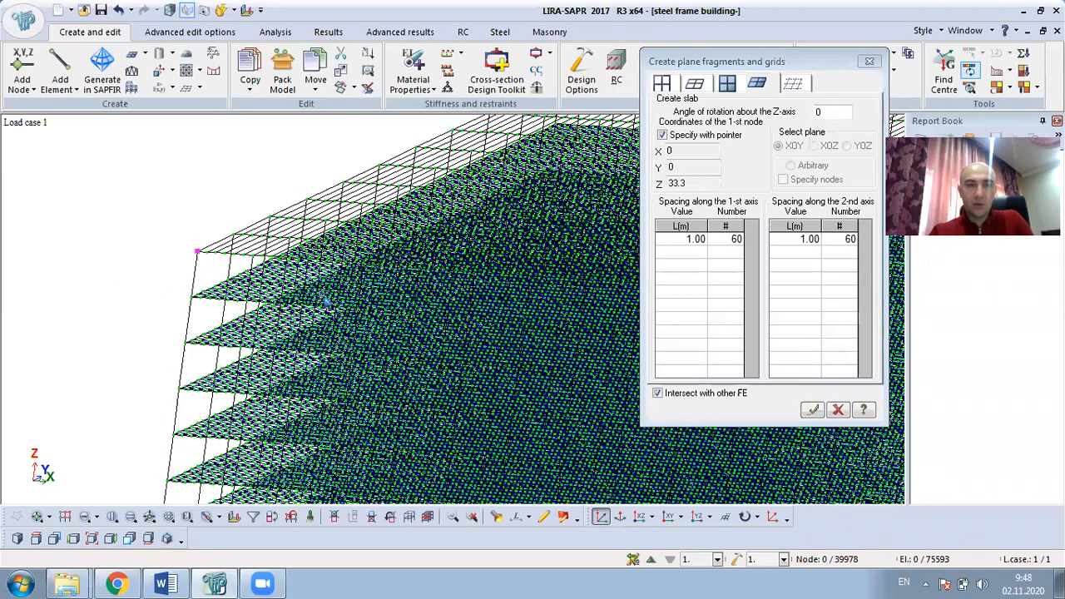
click(813, 411)
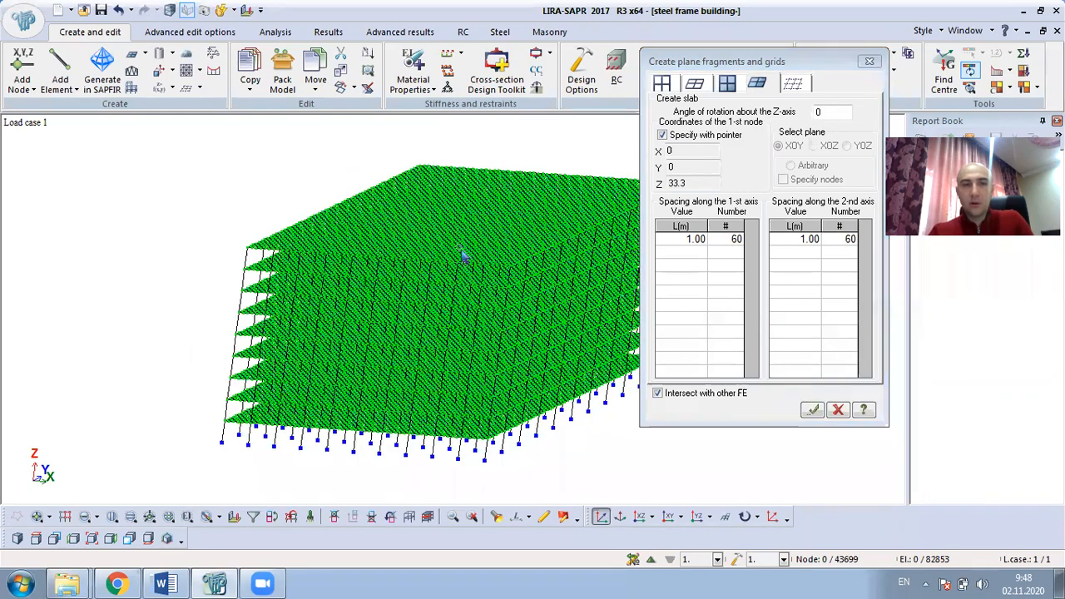
middle_drag(373, 260, 361, 288)
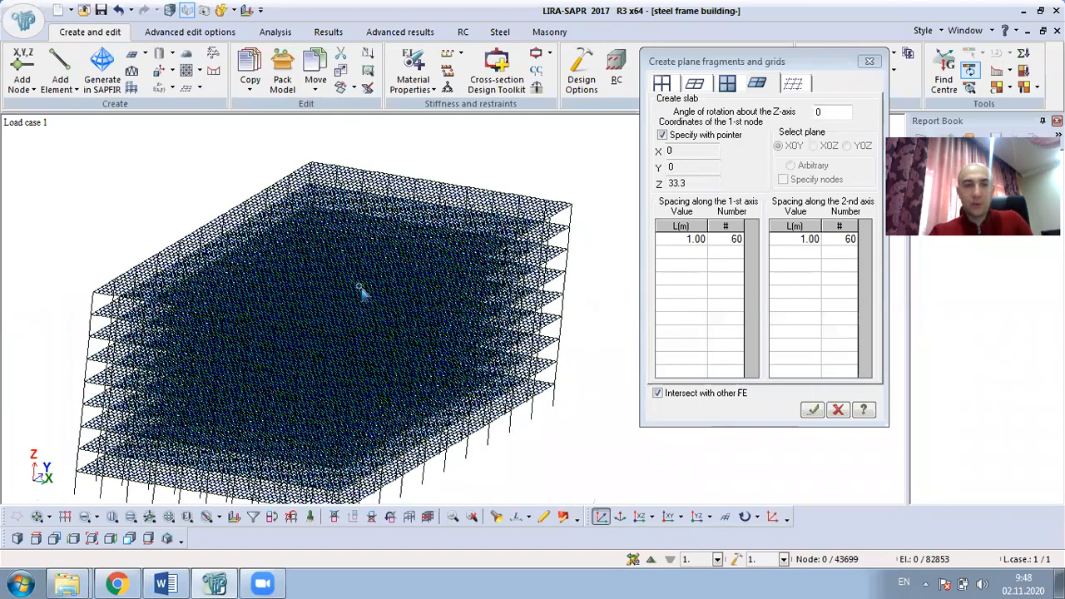
scroll(361, 288, down, 1)
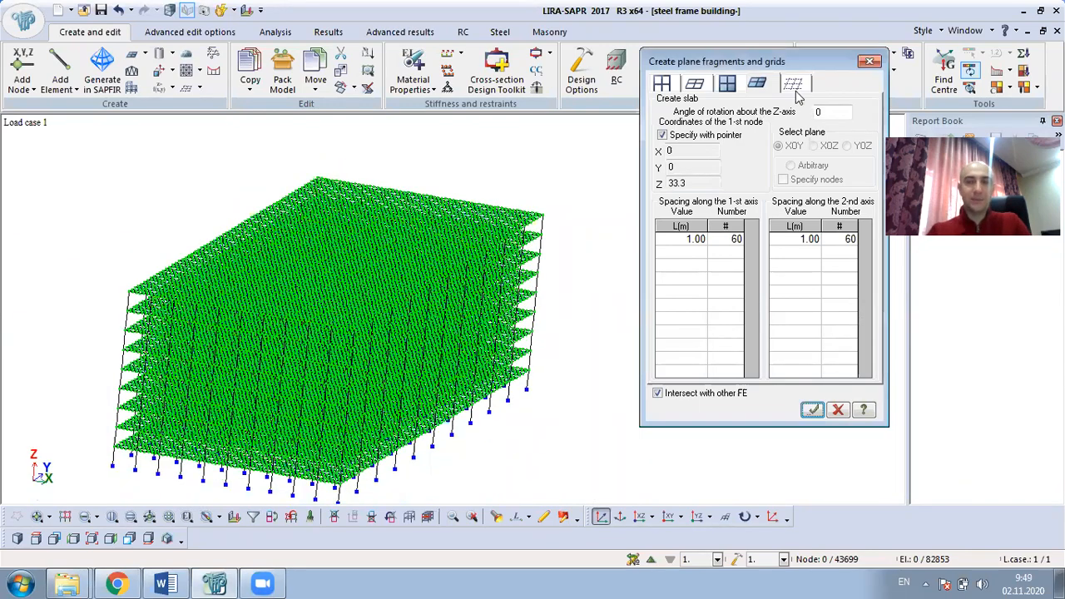
click(868, 63)
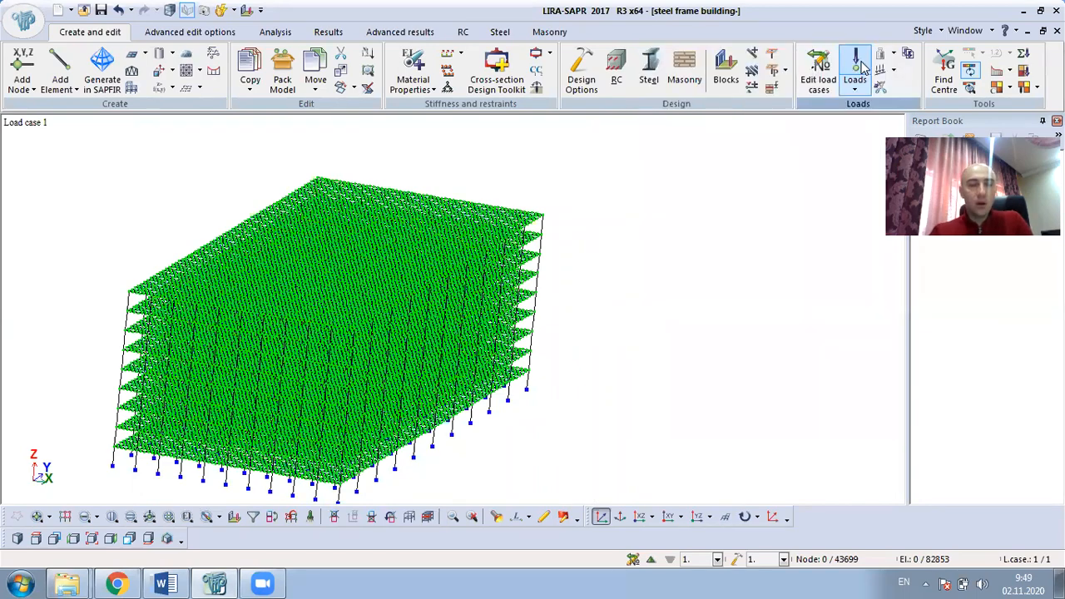
Examine the column bases below the lowest floor slab, focusing on the corner column's support node.
middle_drag(640, 261, 522, 313)
scroll(133, 414, up, 4)
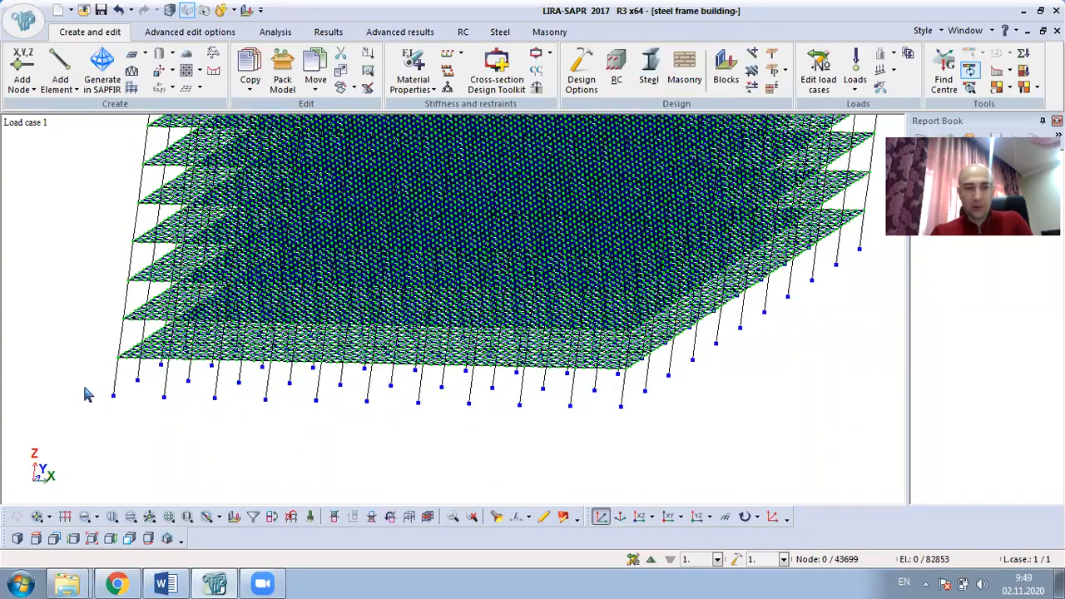
scroll(87, 395, up, 1)
scroll(87, 394, up, 1)
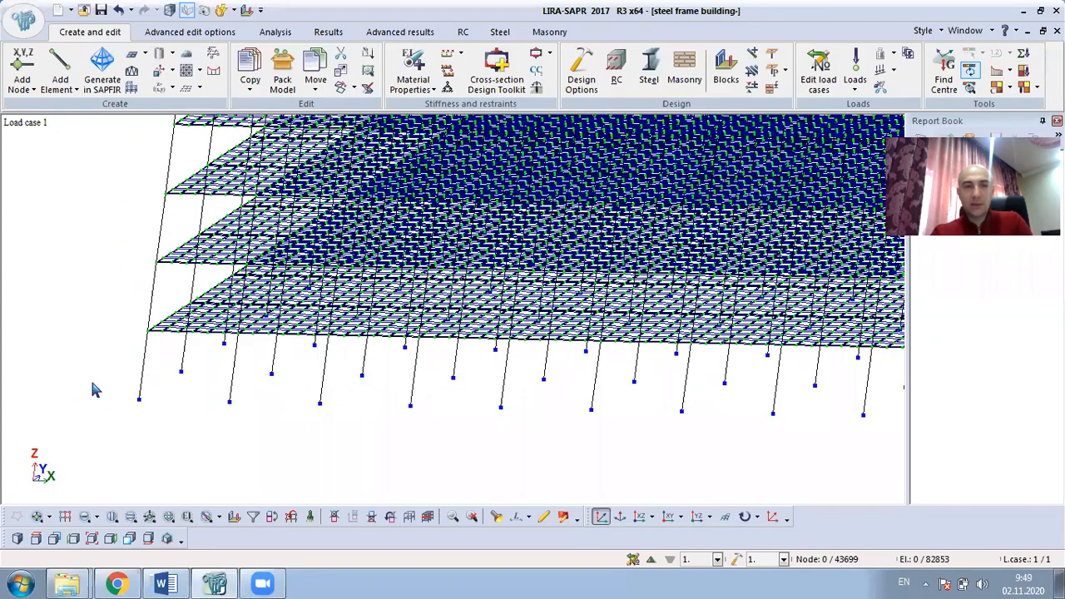
scroll(113, 397, up, 1)
scroll(279, 408, up, 1)
scroll(366, 398, up, 2)
scroll(342, 398, up, 1)
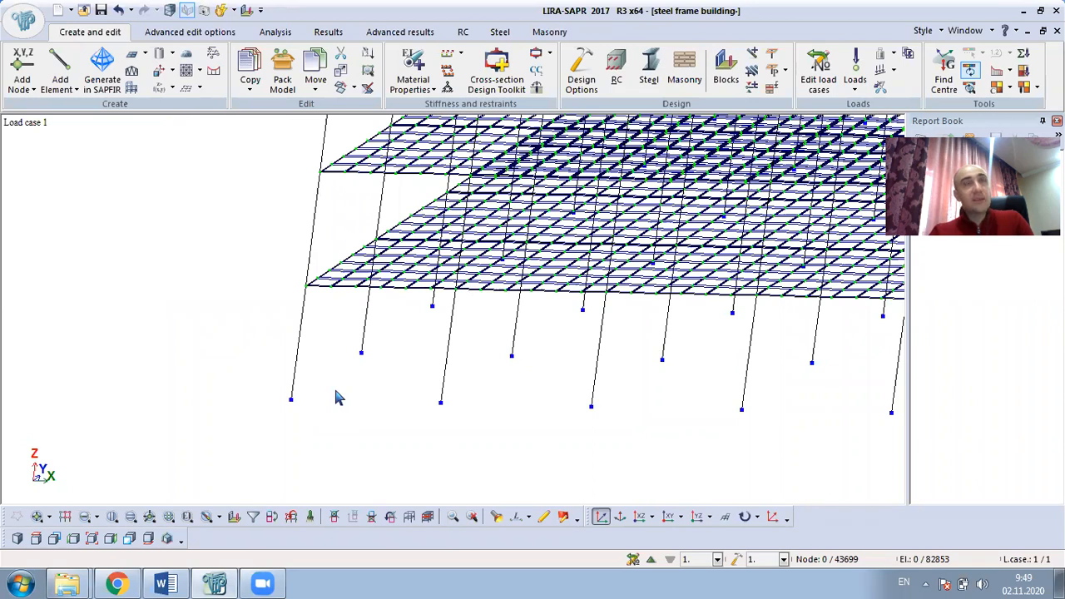
scroll(288, 402, down, 2)
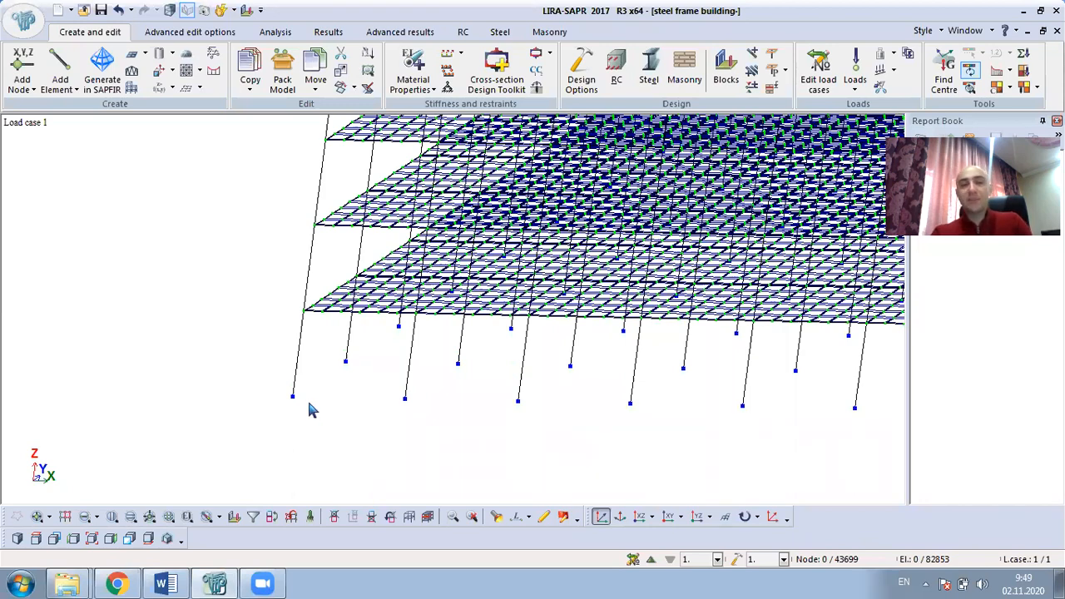
middle_drag(315, 403, 332, 344)
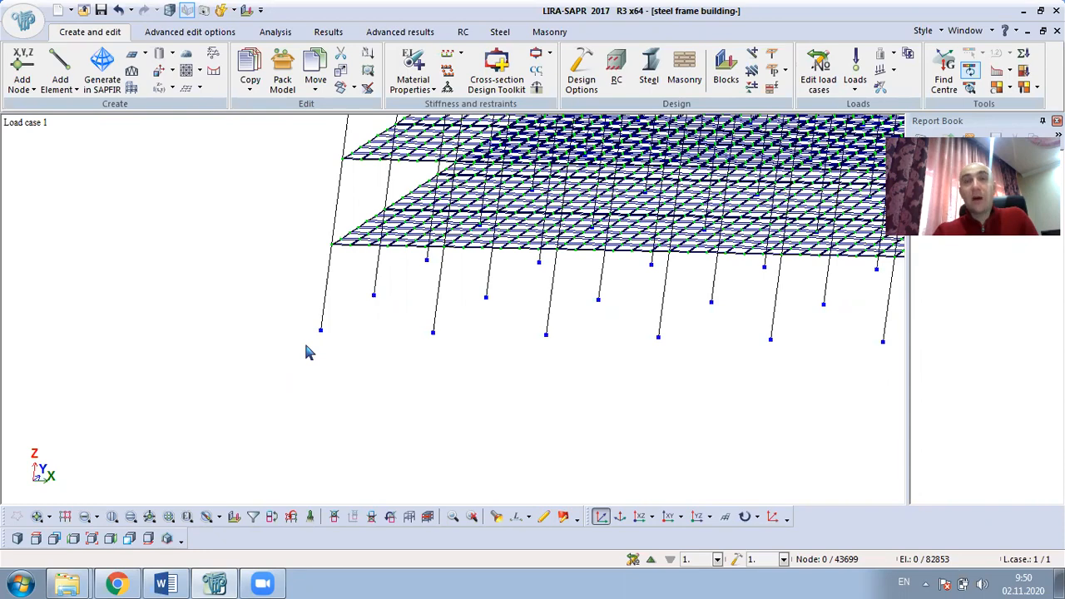
scroll(325, 339, up, 3)
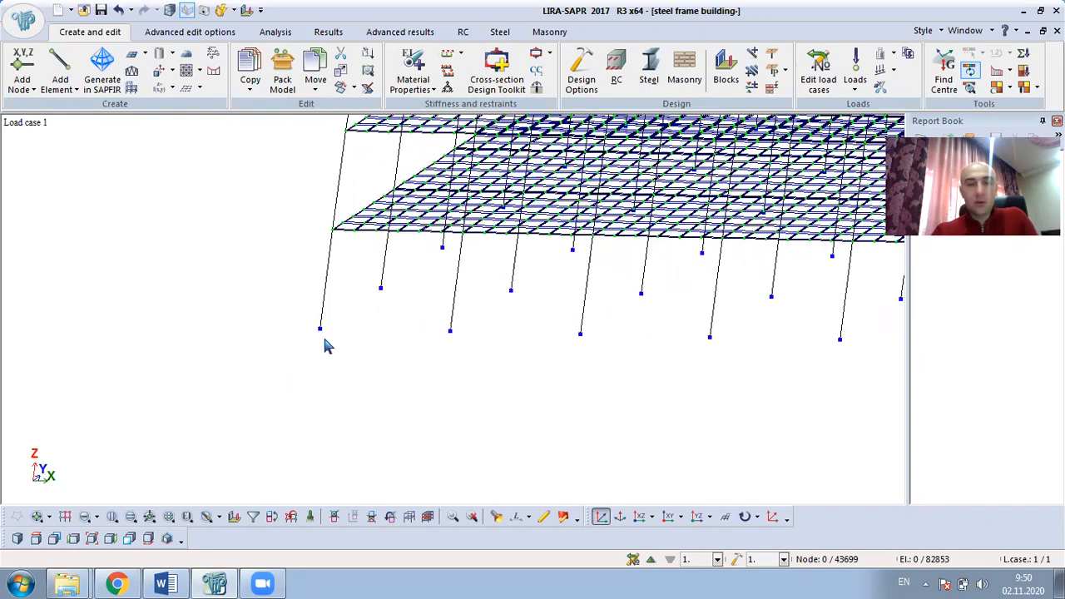
Add a node by coordinates X 0, Y 0, Z -1 below the corner column's base.
click(604, 517)
middle_drag(559, 435, 433, 99)
middle_drag(358, 167, 378, 245)
scroll(333, 241, up, 2)
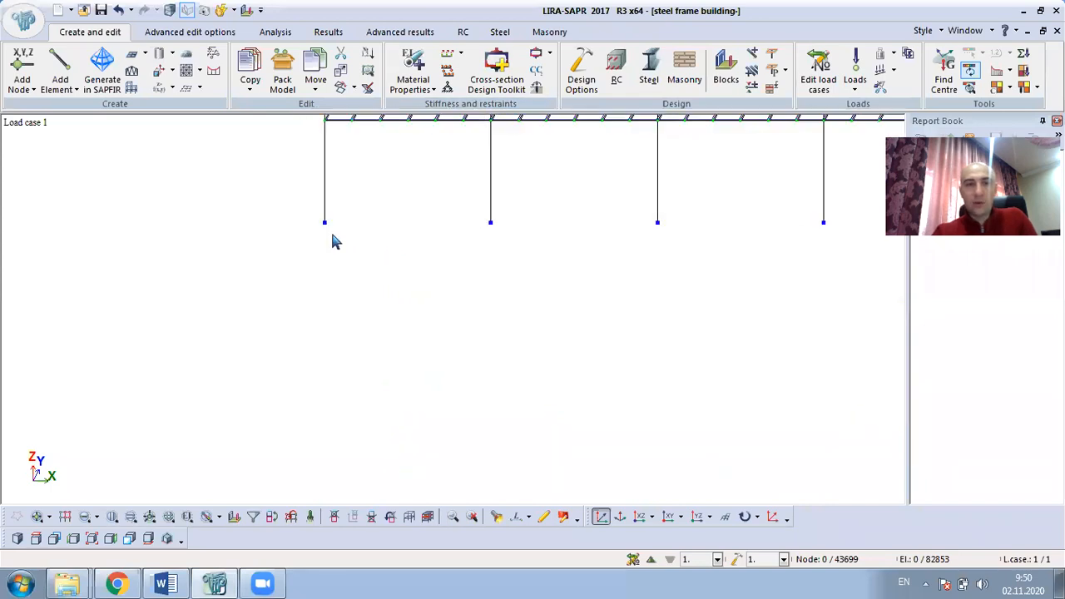
click(22, 60)
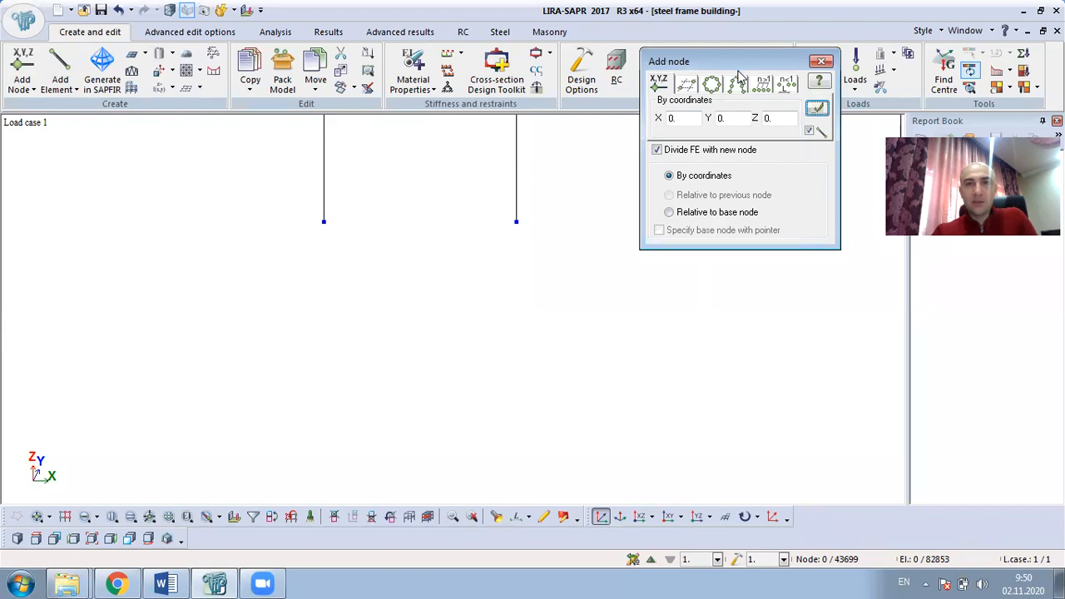
drag(738, 66, 529, 268)
double_click(580, 322)
key(BackSpace)
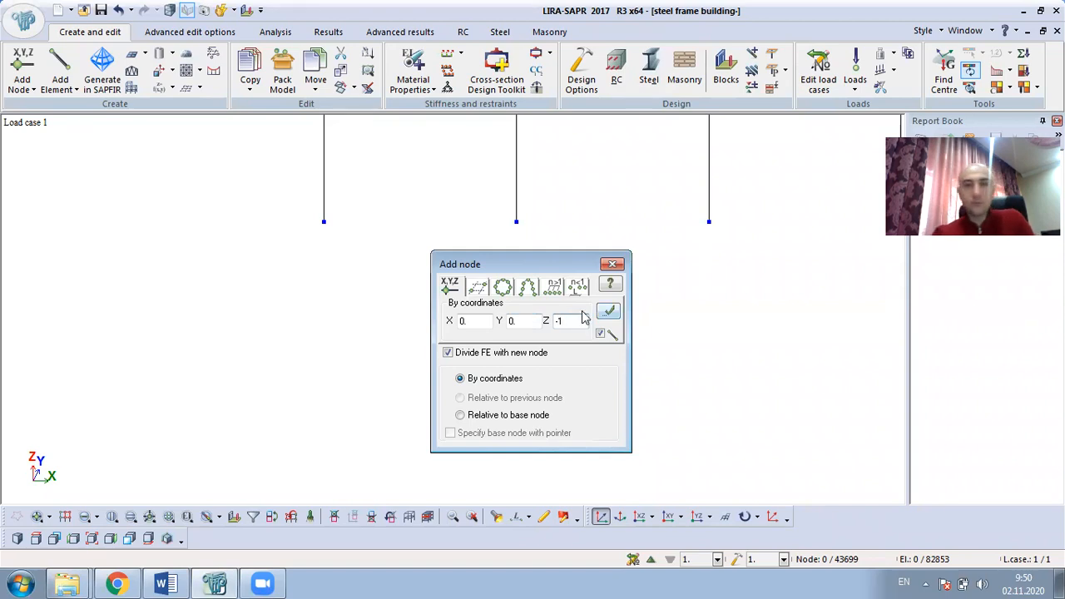
click(609, 312)
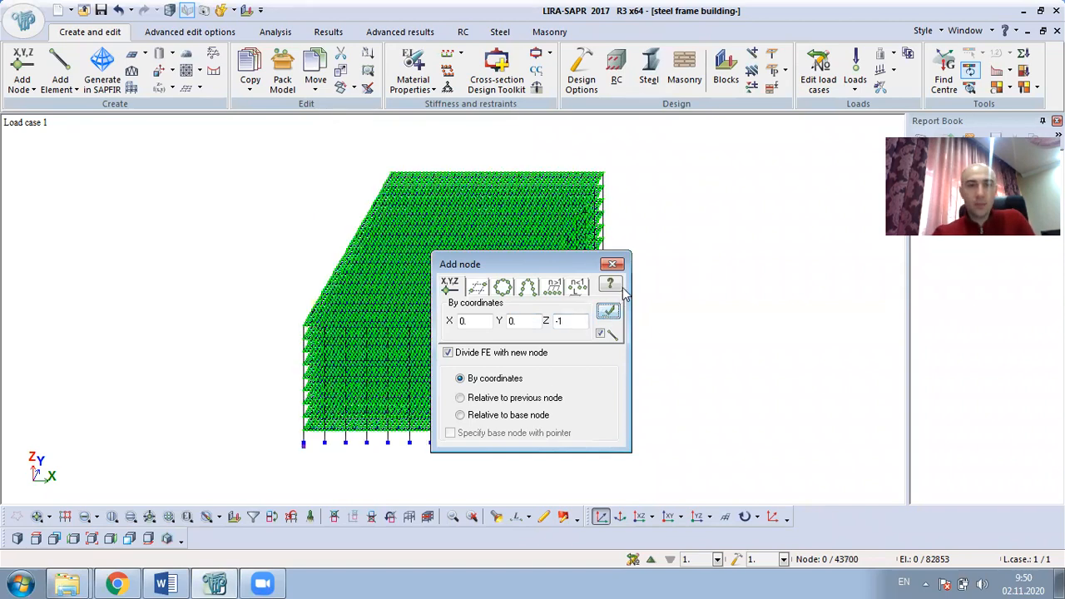
click(614, 264)
Make stiffness type 6, Rect. bar 80 X 80 (Under column part), the current stiffness for new elements.
scroll(303, 454, up, 5)
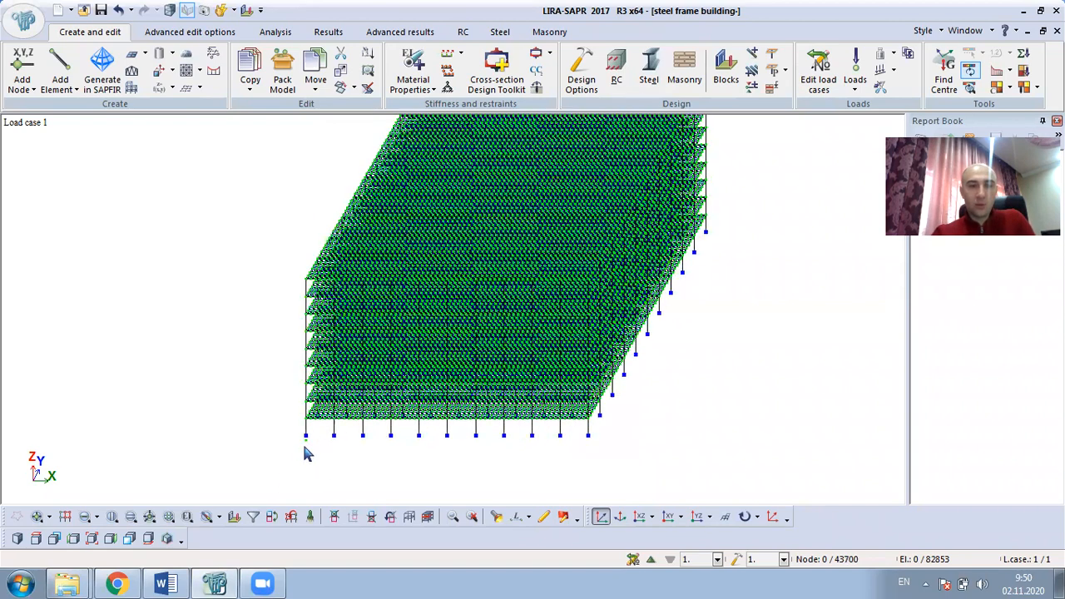
scroll(298, 435, up, 5)
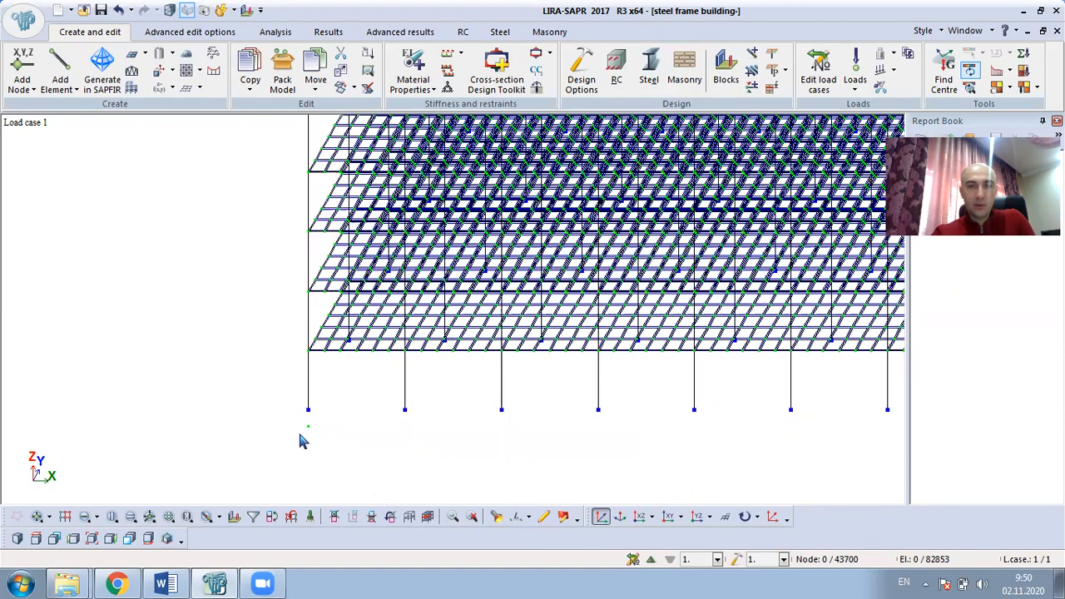
scroll(350, 408, up, 2)
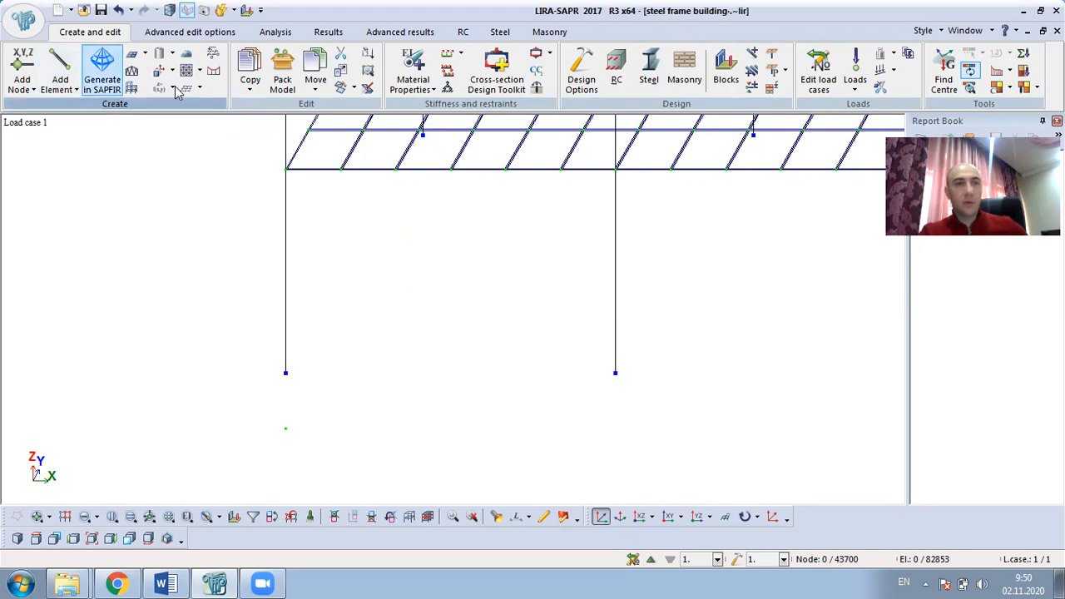
click(414, 70)
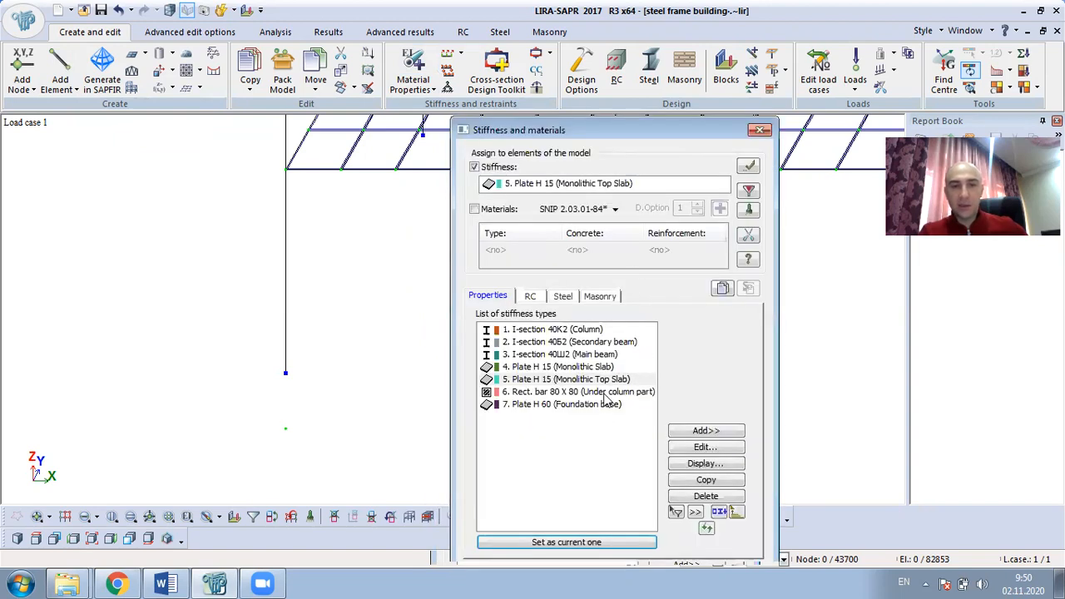
double_click(606, 396)
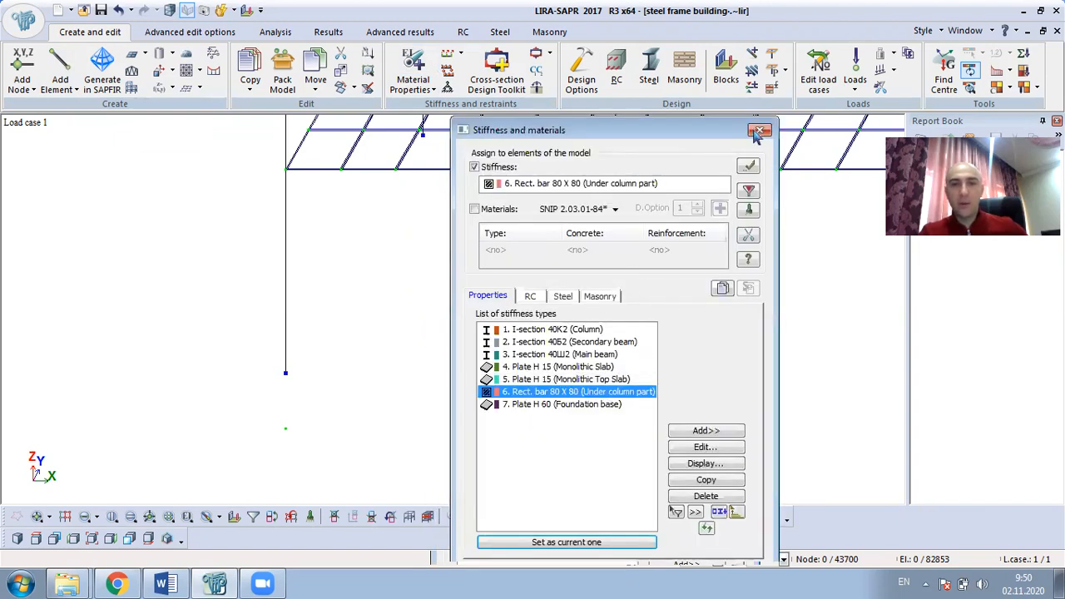
click(757, 130)
Add a bar from the corner column's base node down to the separate node below it.
click(60, 66)
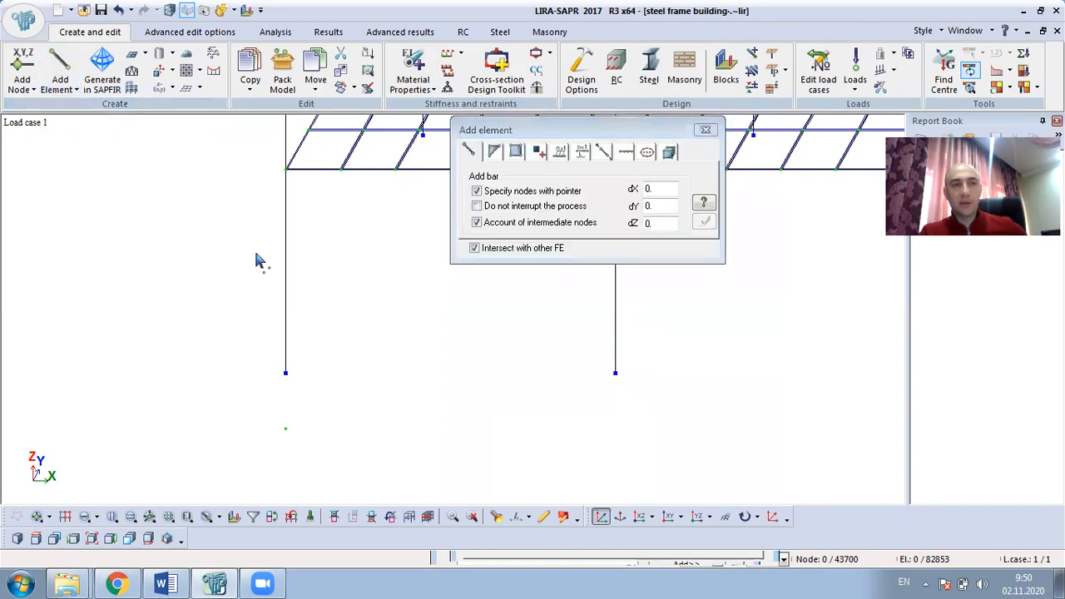
click(285, 374)
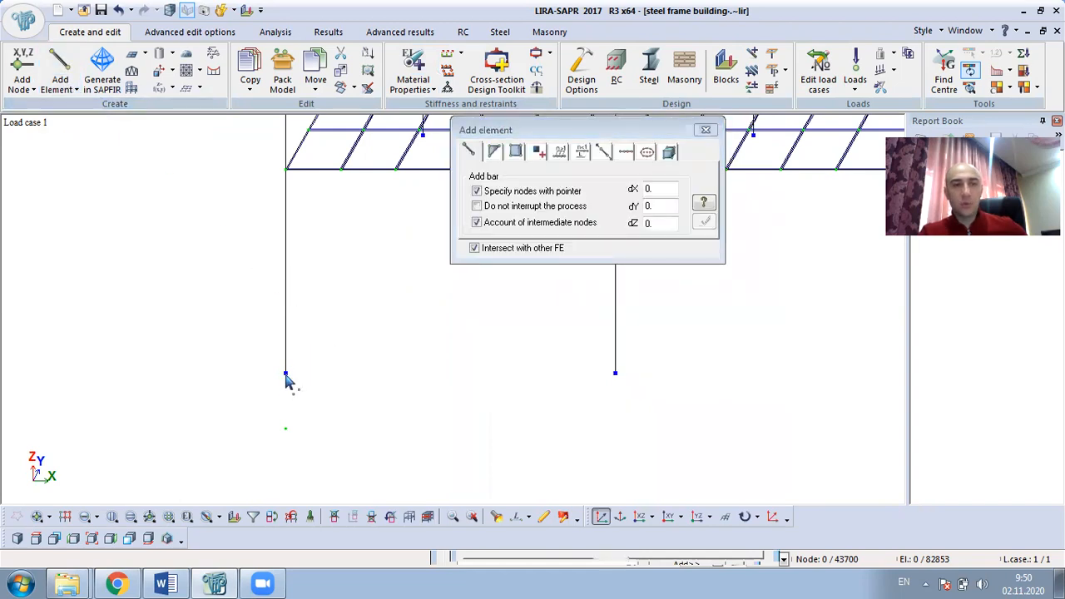
click(285, 430)
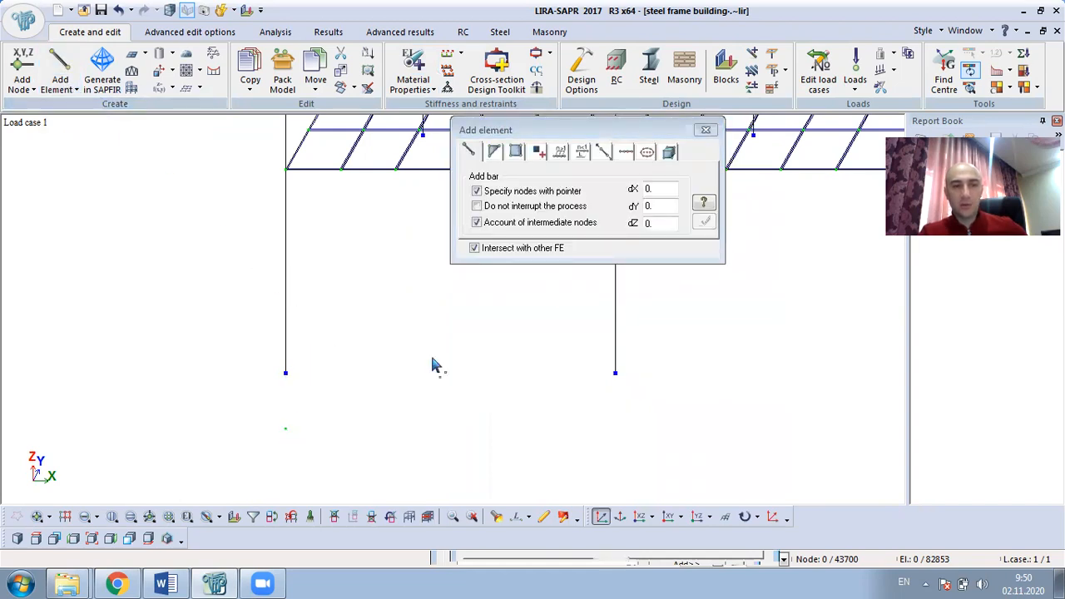
click(705, 131)
Select the new bar under the corner column and choose stiffness type 6, Rect. bar 80 X 80 (Under column part), for it.
scroll(287, 437, up, 5)
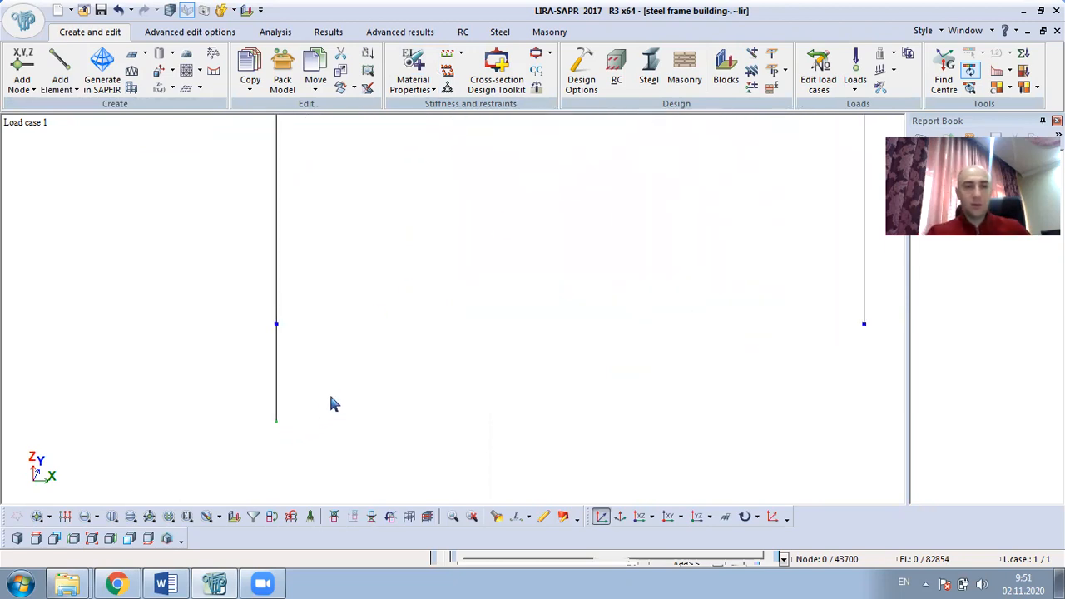
click(39, 517)
click(89, 517)
drag(348, 344, 228, 376)
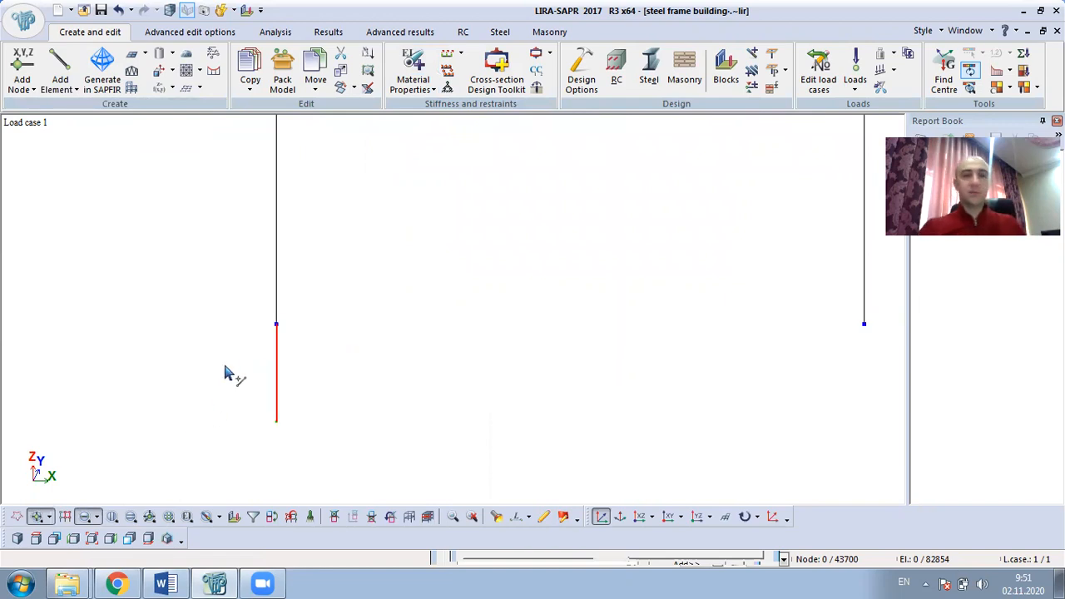
click(413, 69)
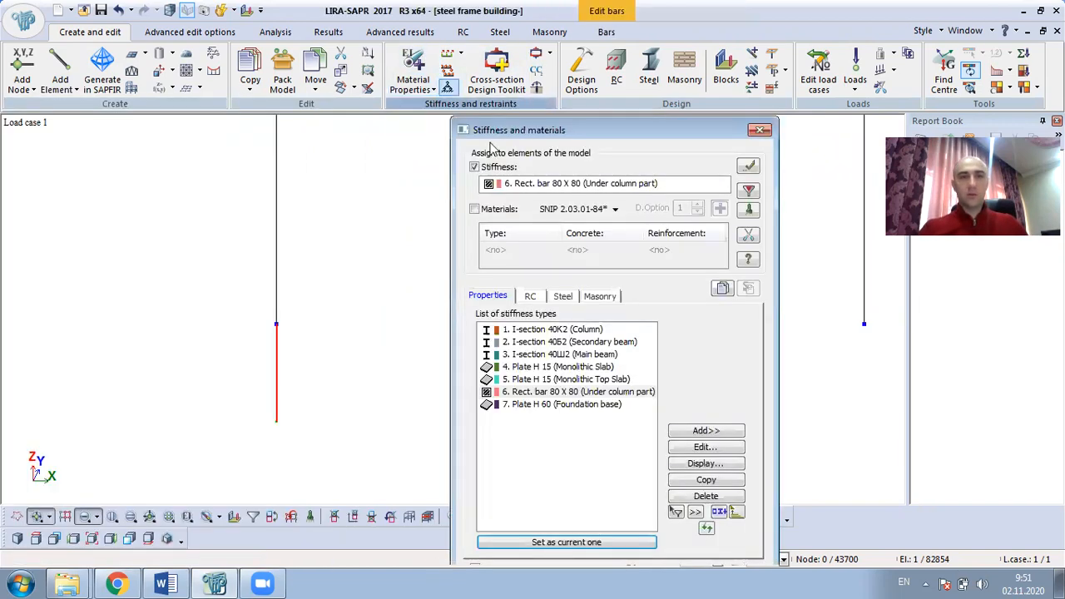
click(586, 394)
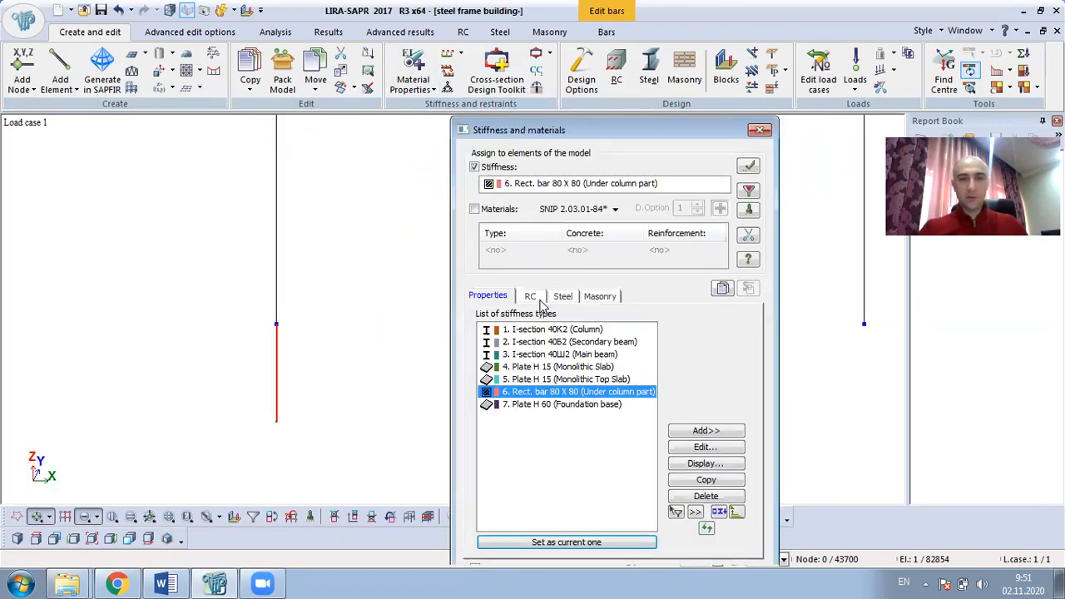
Add a reinforced concrete bar type to the RC material properties with the analysis type Column of the ground floor.
click(539, 301)
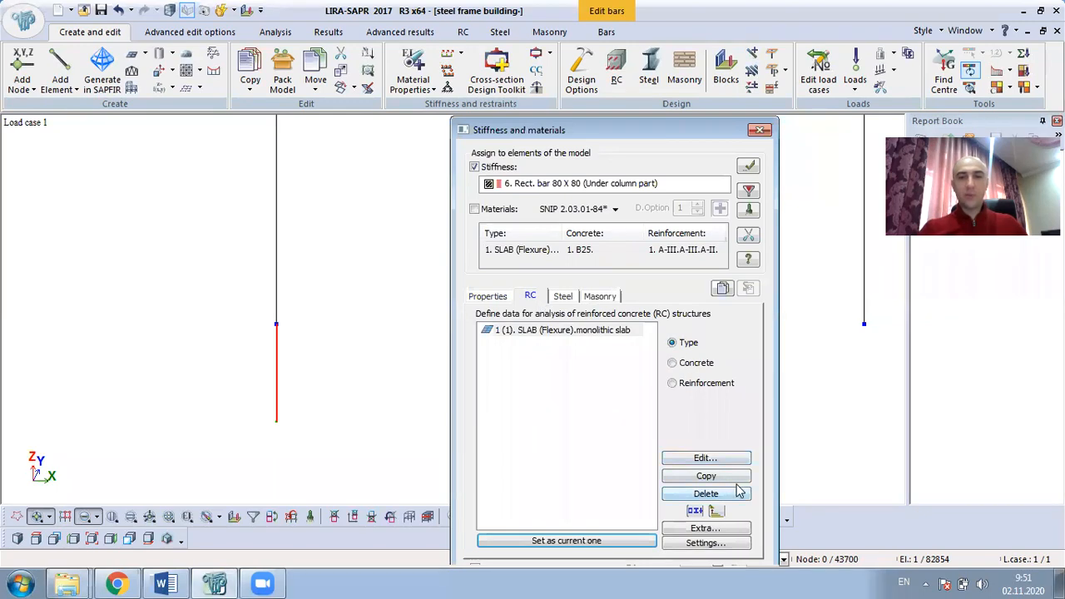
click(737, 459)
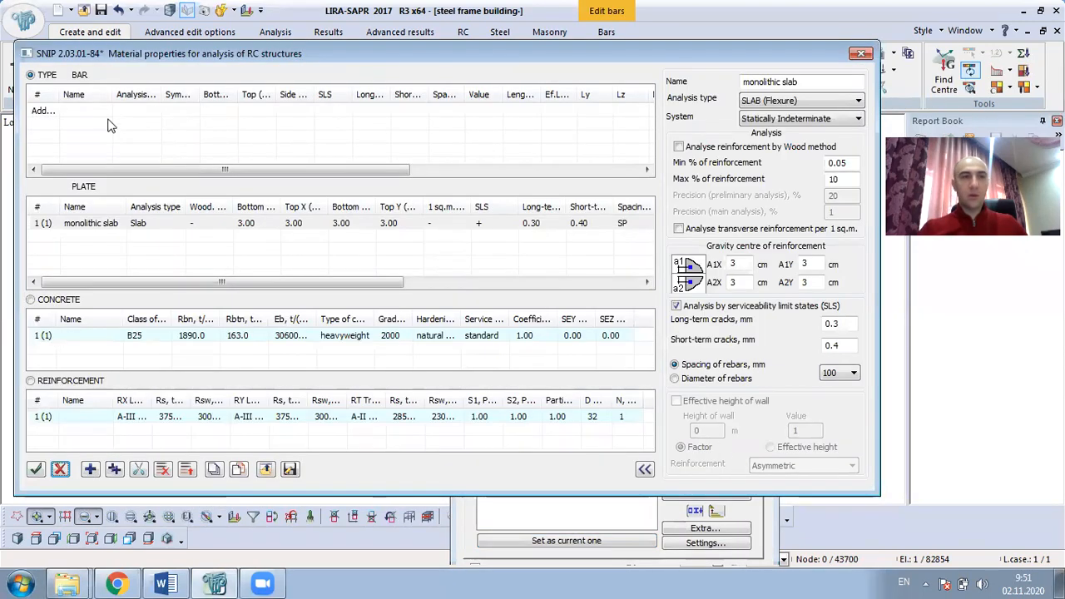
click(86, 109)
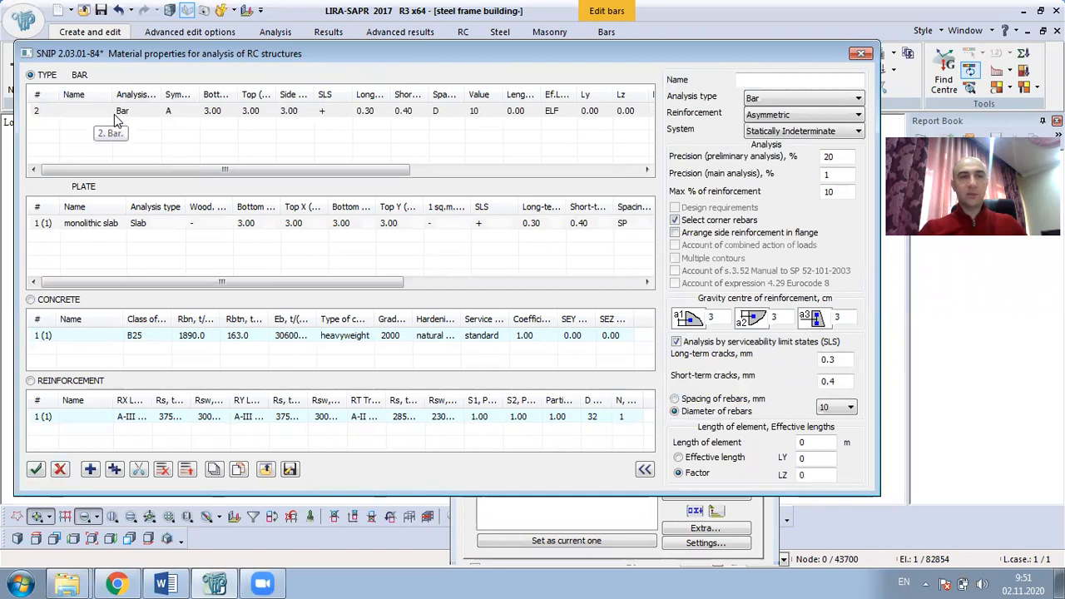
click(859, 115)
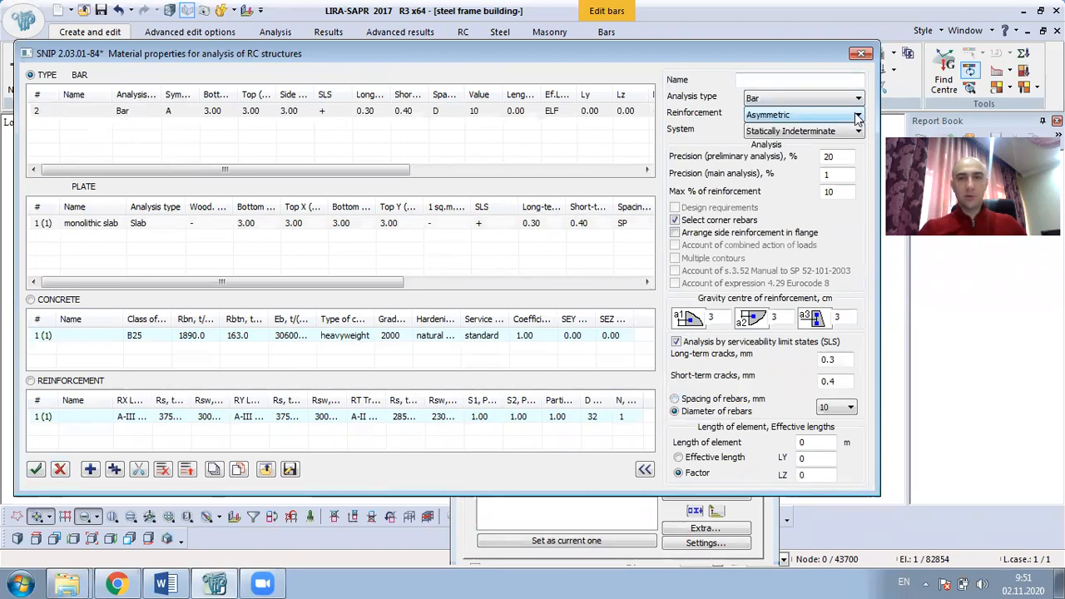
click(848, 95)
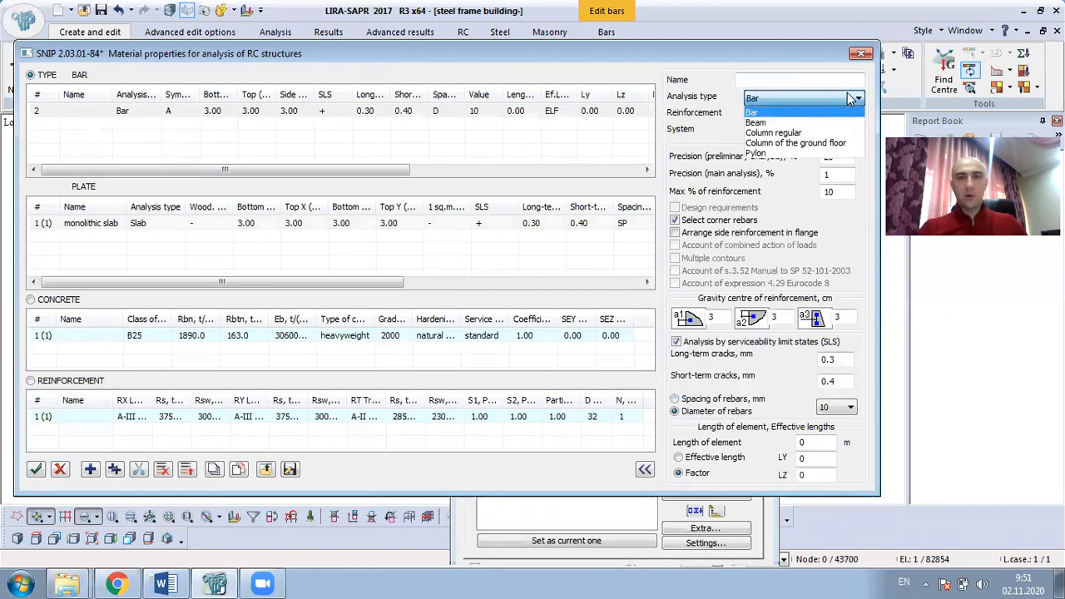
click(843, 144)
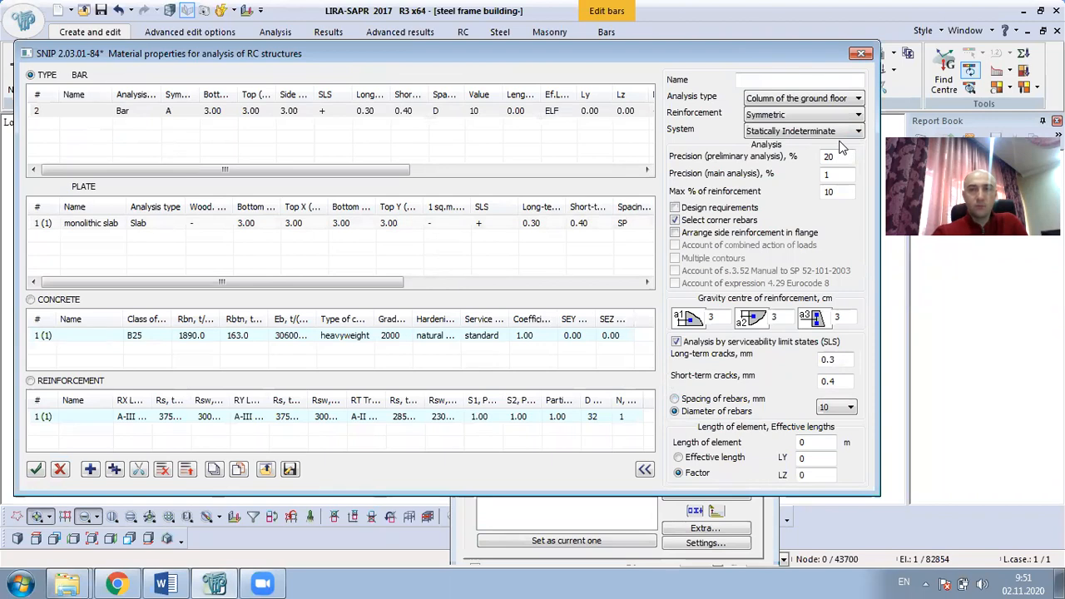
Name the new RC bar type "Uder column part" and save the material properties.
click(797, 76)
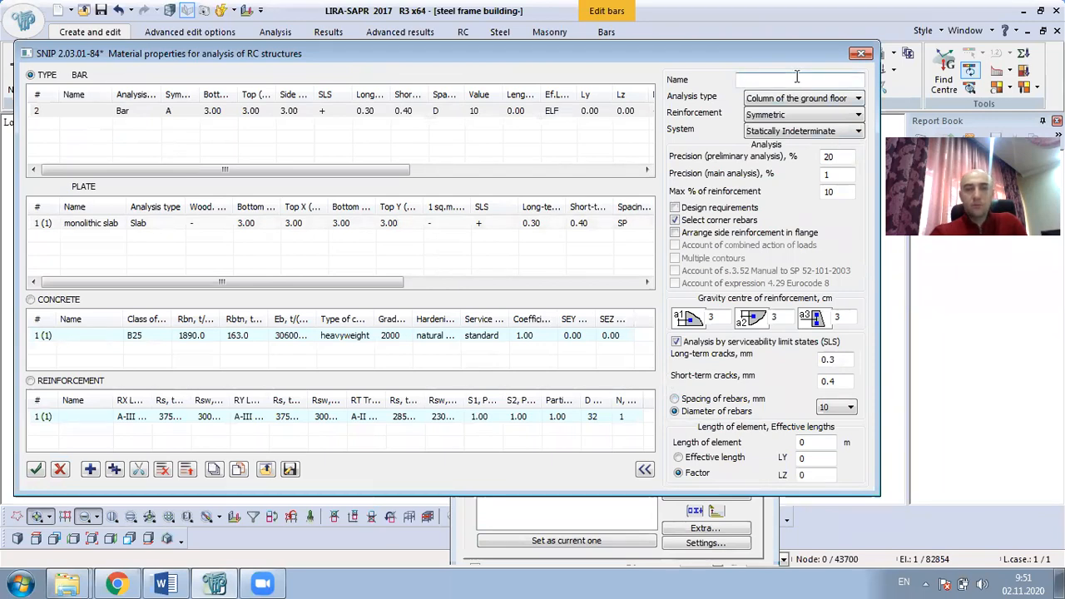
drag(466, 55, 510, 22)
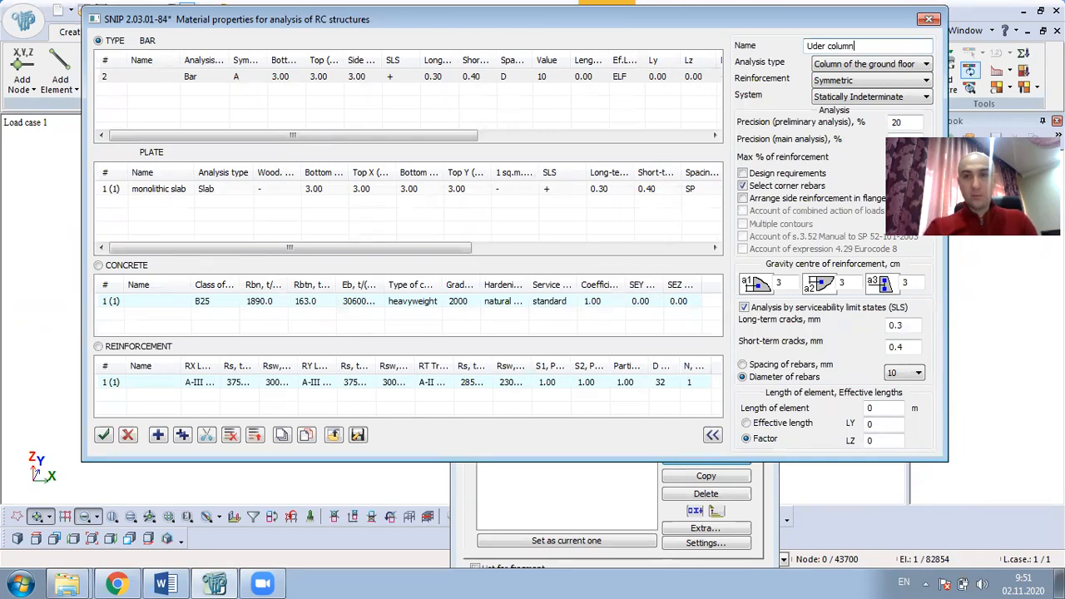
text(t)
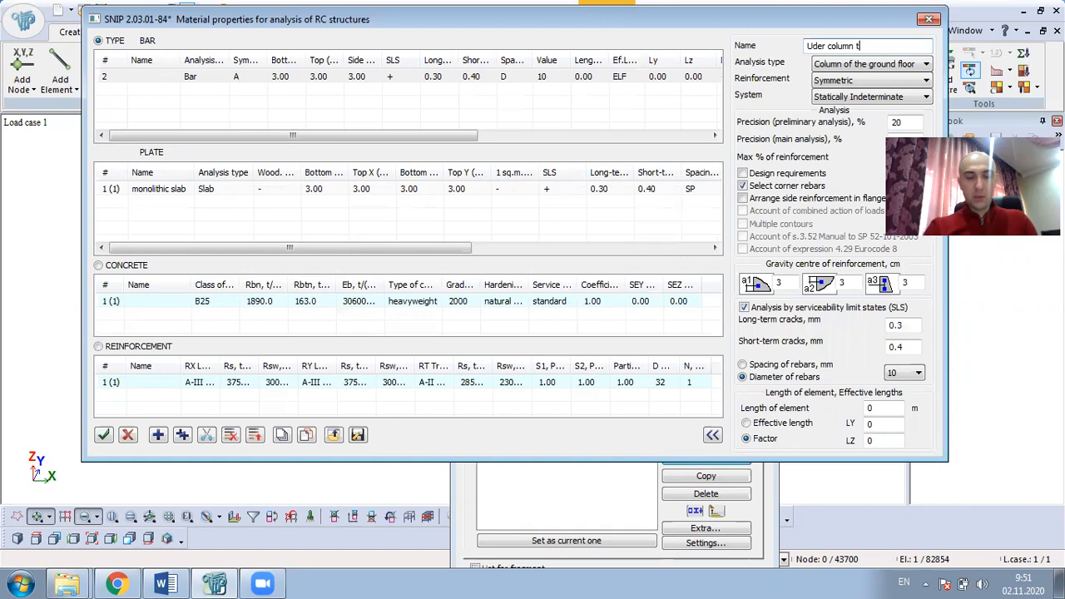
key(BackSpace)
text(part)
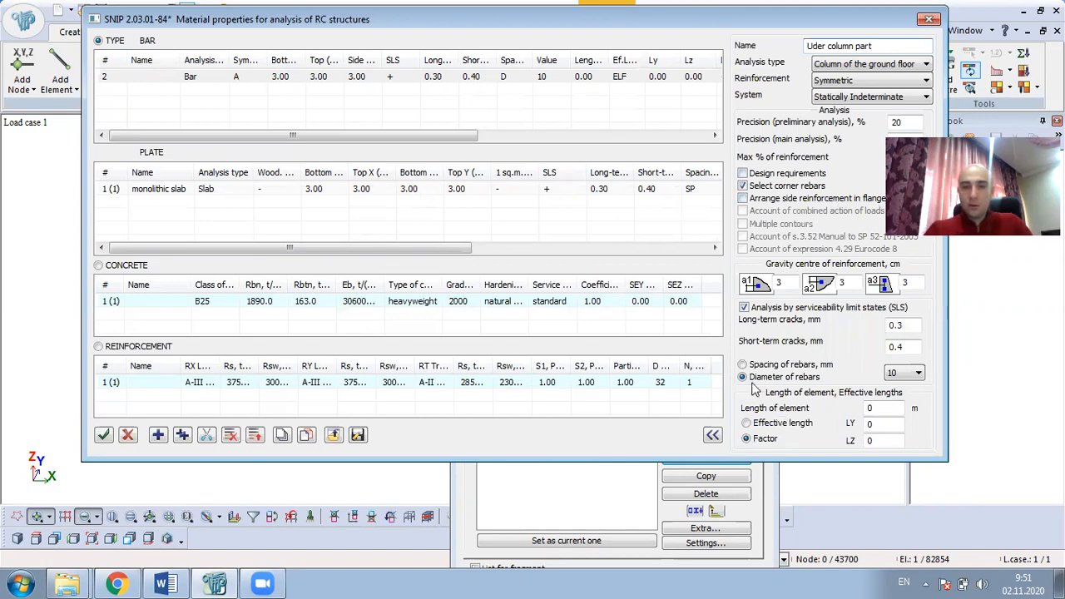
drag(776, 25, 733, 31)
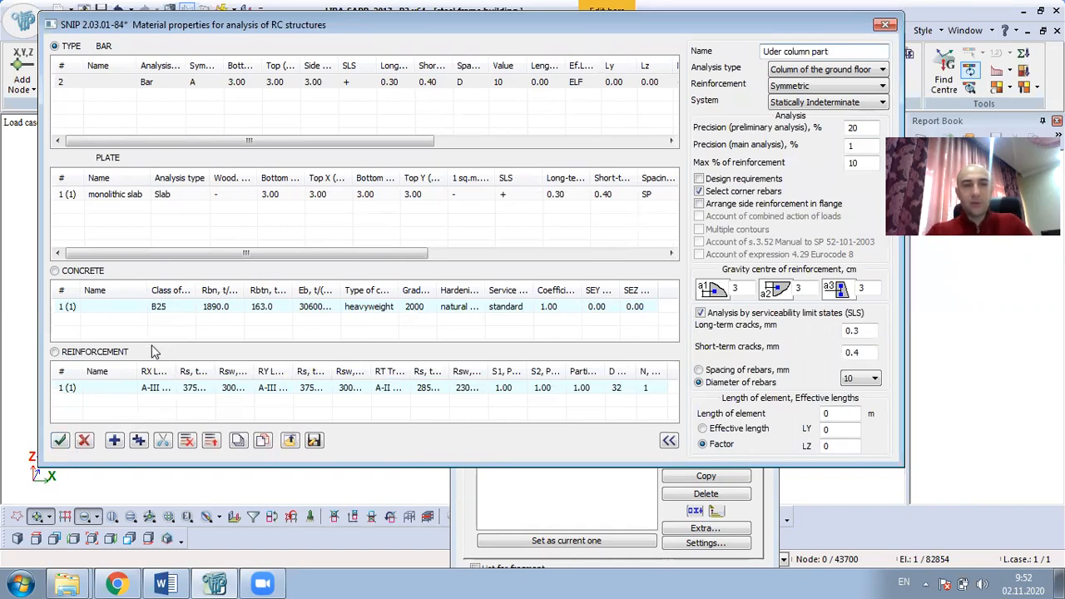
click(58, 444)
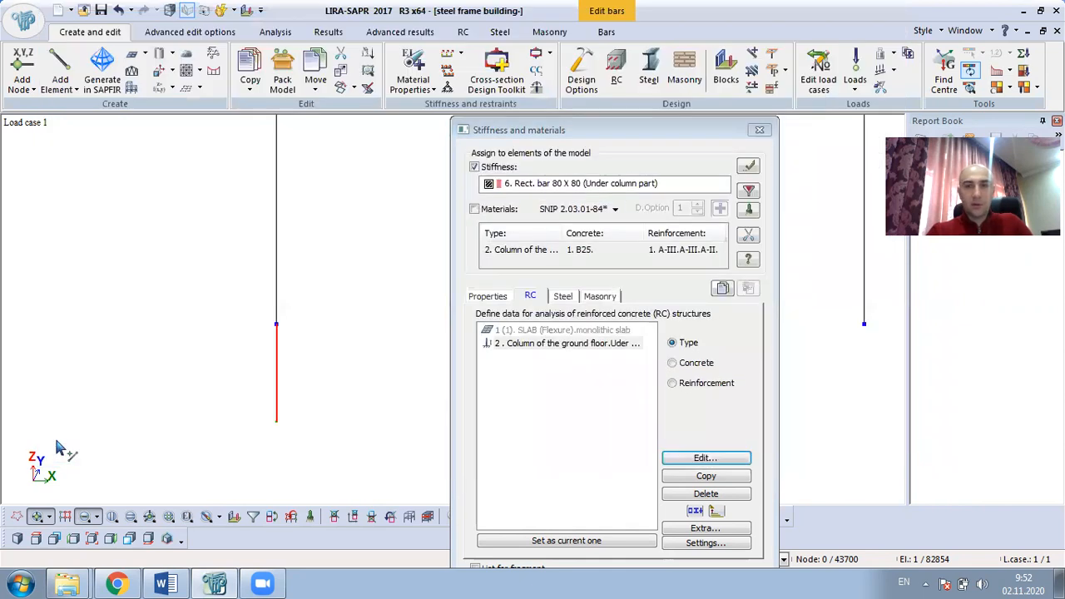
Assign stiffness 6 and the ground-floor column RC type with concrete B25 to the selected under-column bar.
click(589, 349)
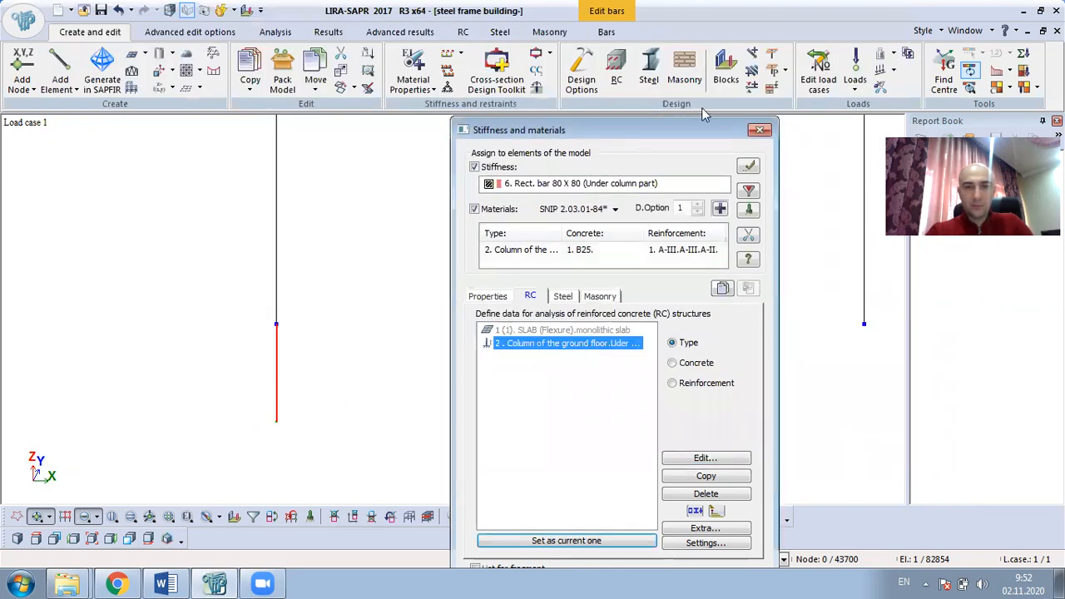
click(748, 166)
click(750, 166)
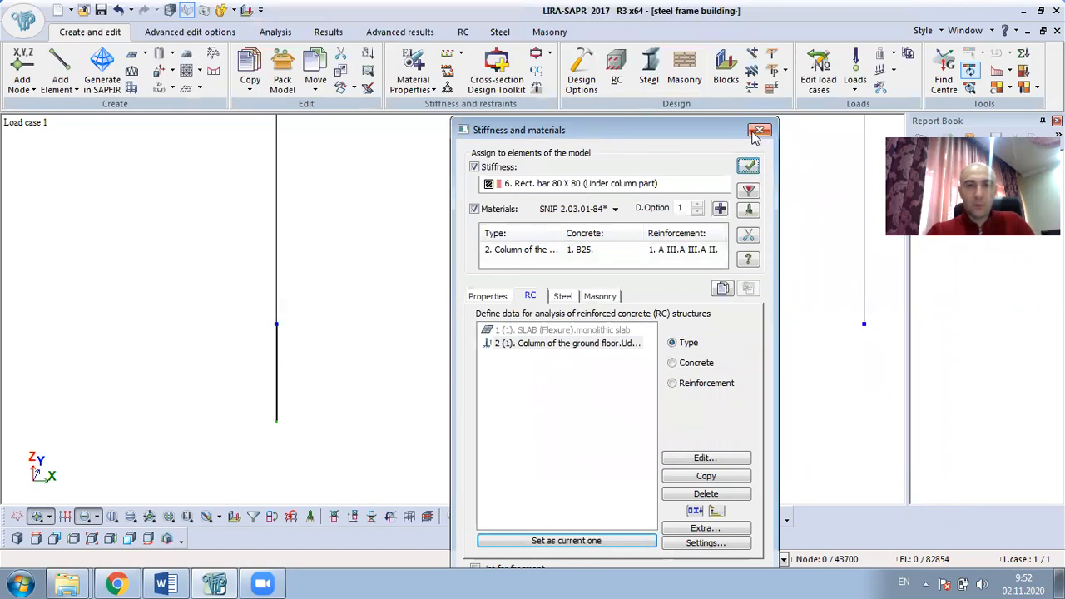
click(505, 297)
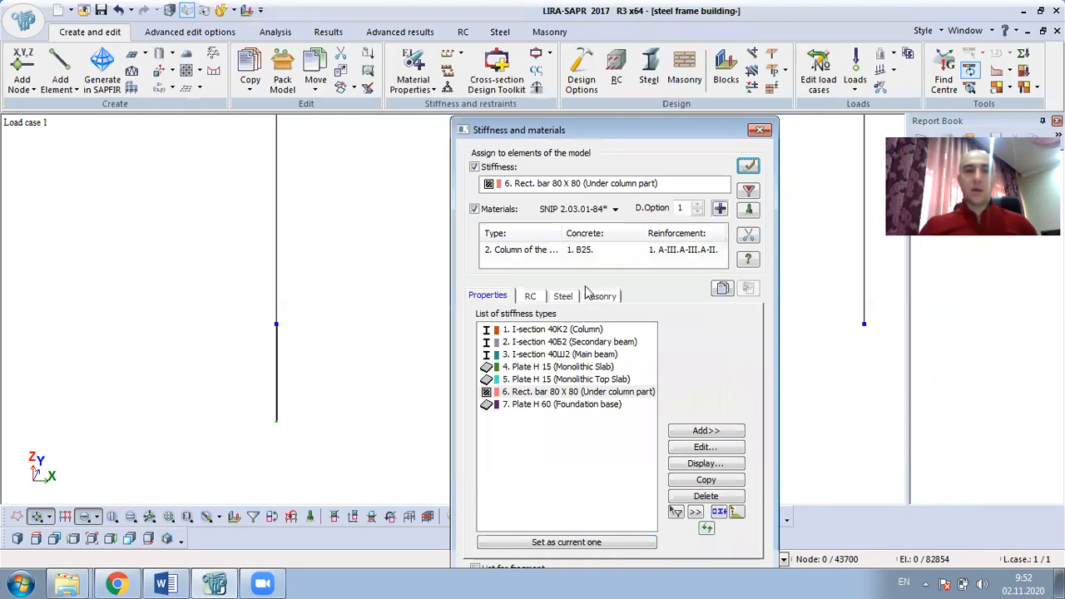
click(759, 130)
Copy the under-column bar's lower end node once by dX -1.2 m and dY -1.2 m.
middle_drag(289, 378, 467, 282)
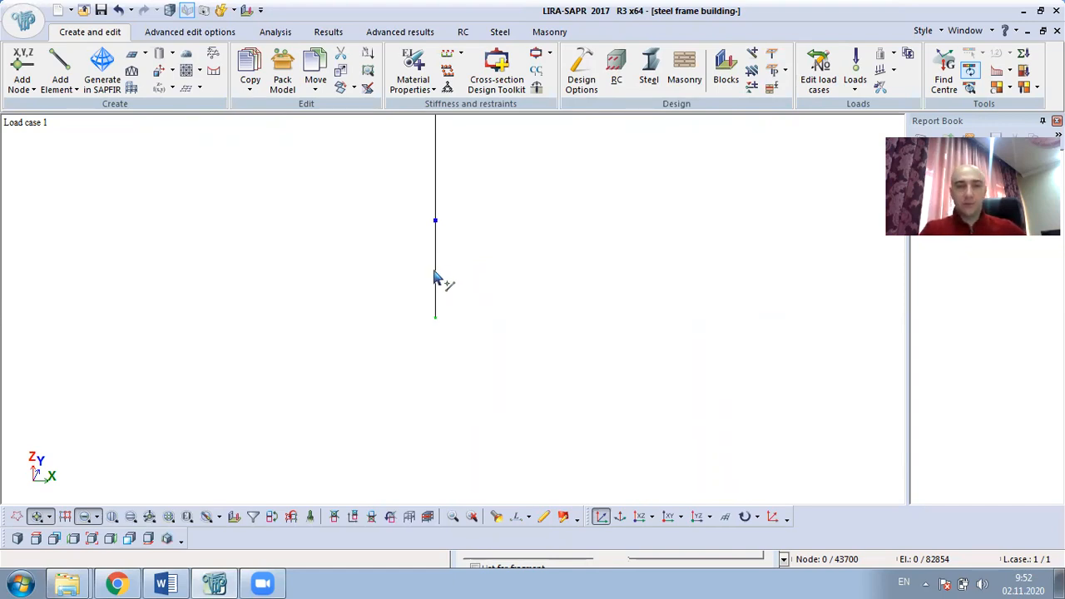
drag(383, 295, 487, 395)
click(434, 318)
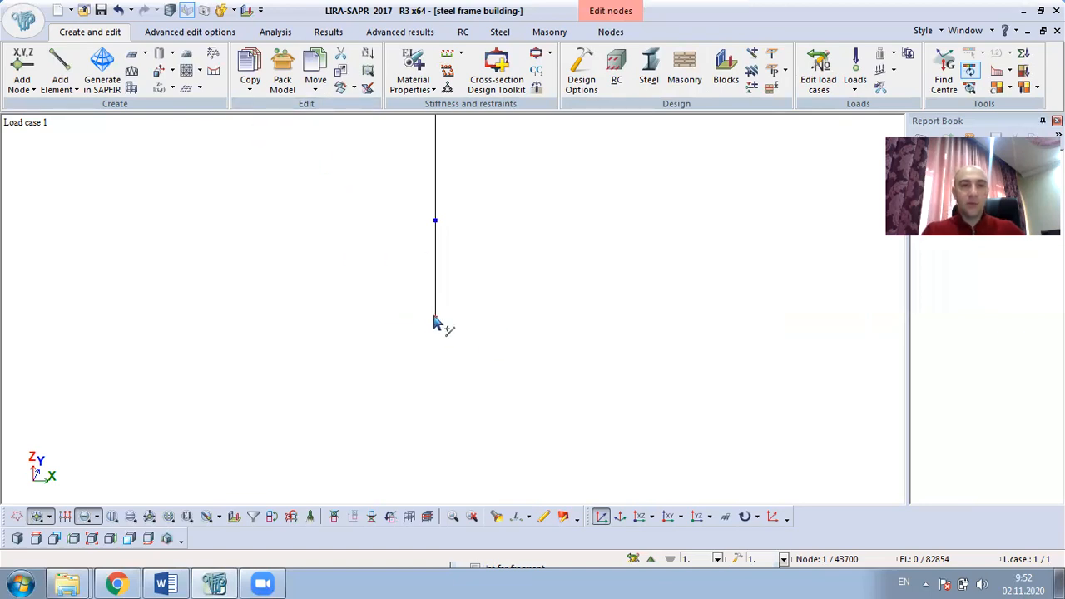
click(247, 92)
click(292, 117)
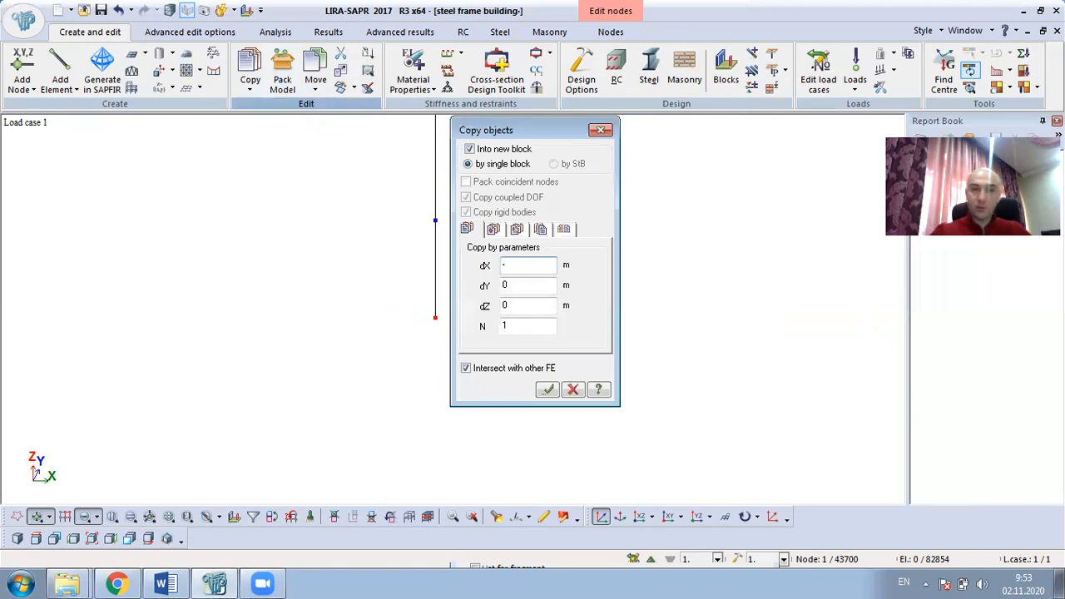
click(533, 288)
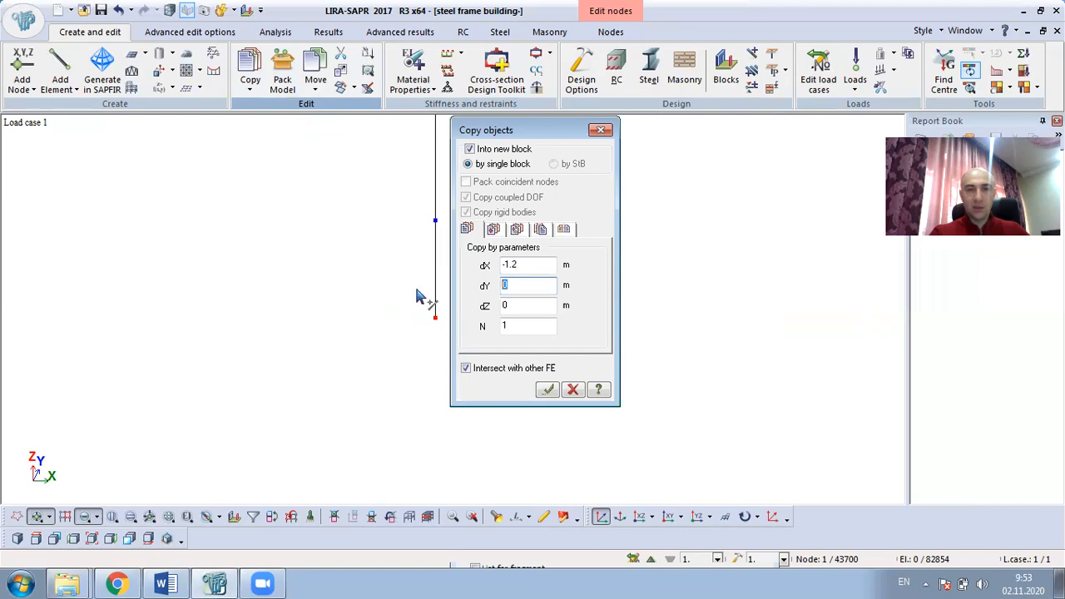
text(1.2)
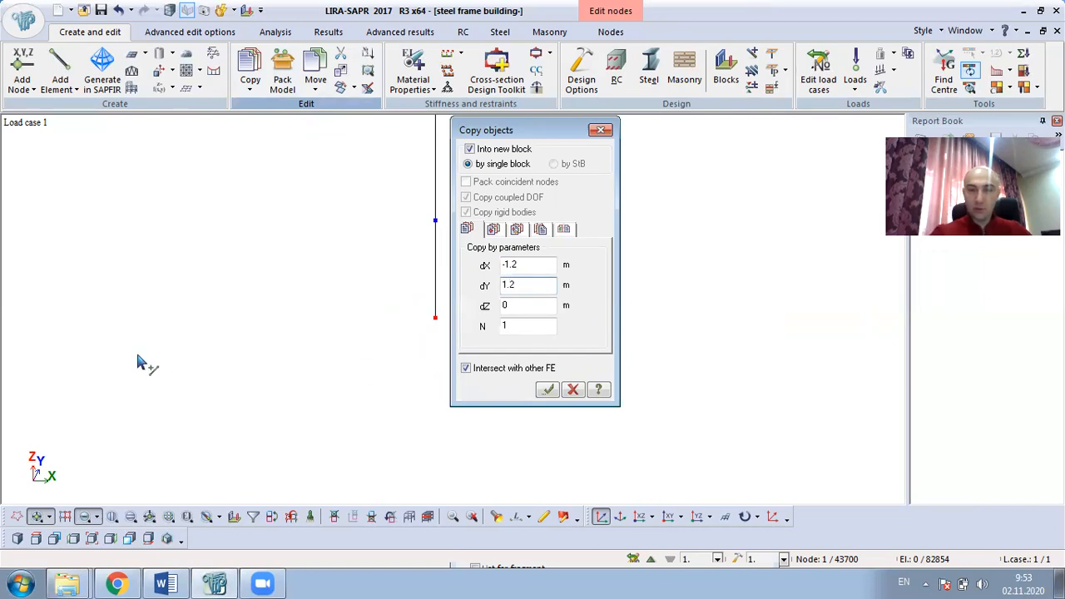
text(-)
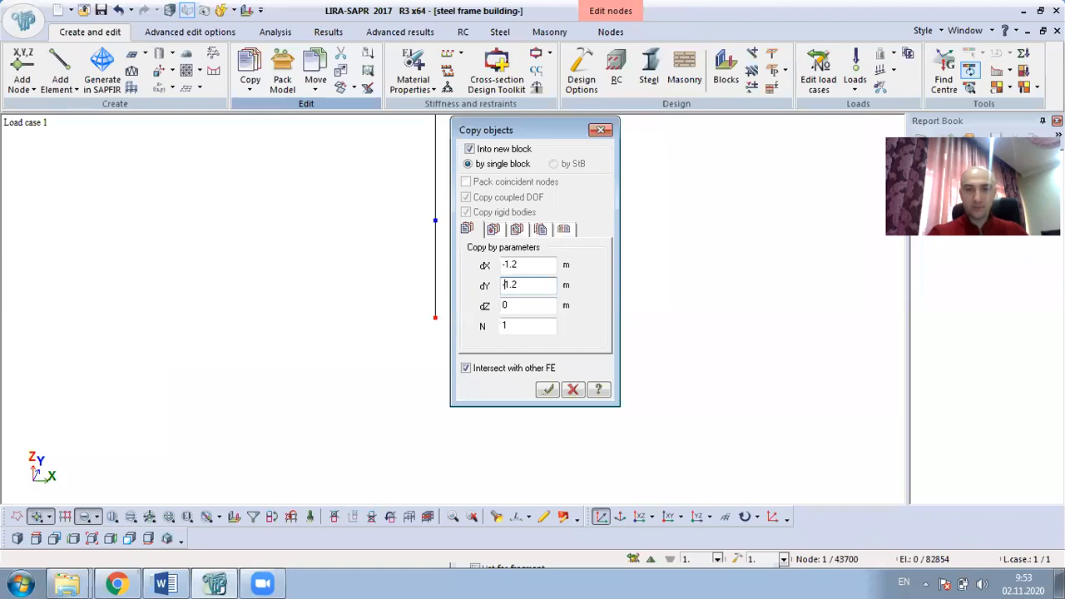
click(546, 389)
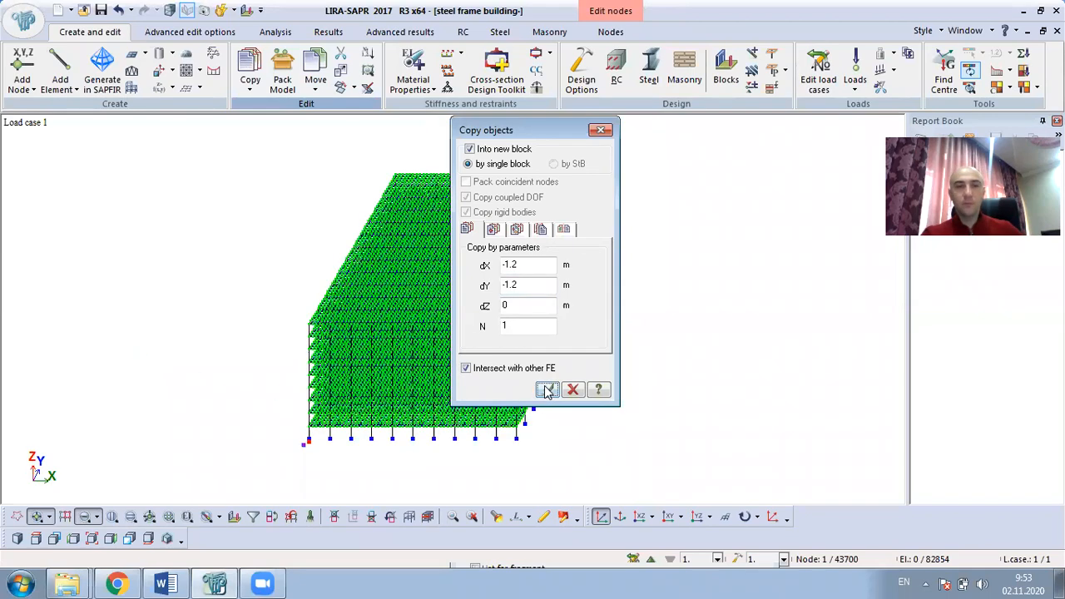
click(601, 131)
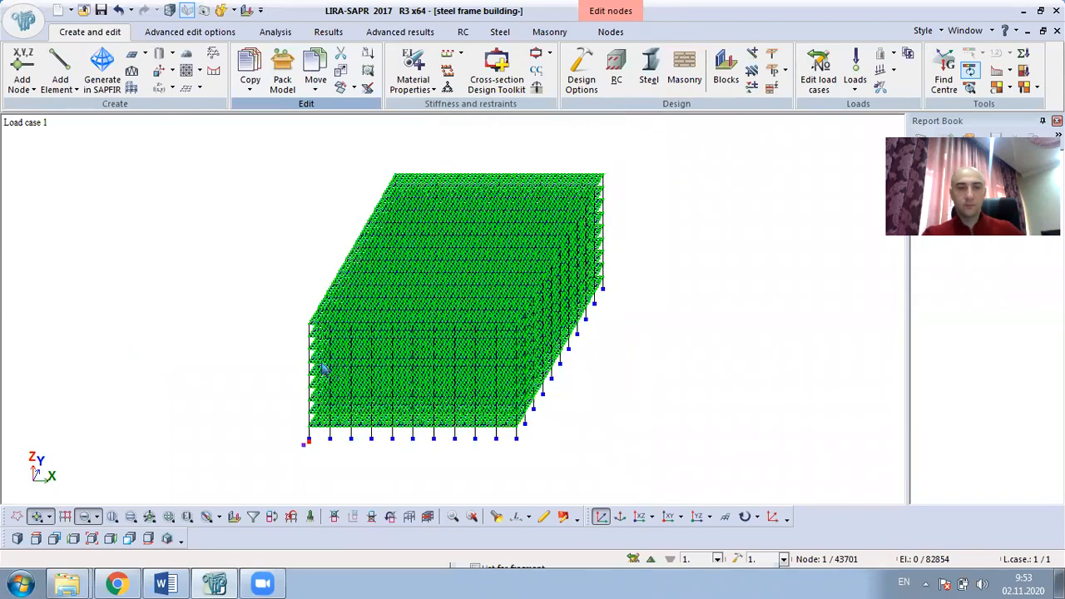
Check the coordinates of the copied node beside the corner column's under-column part.
scroll(309, 466, up, 5)
scroll(312, 456, up, 5)
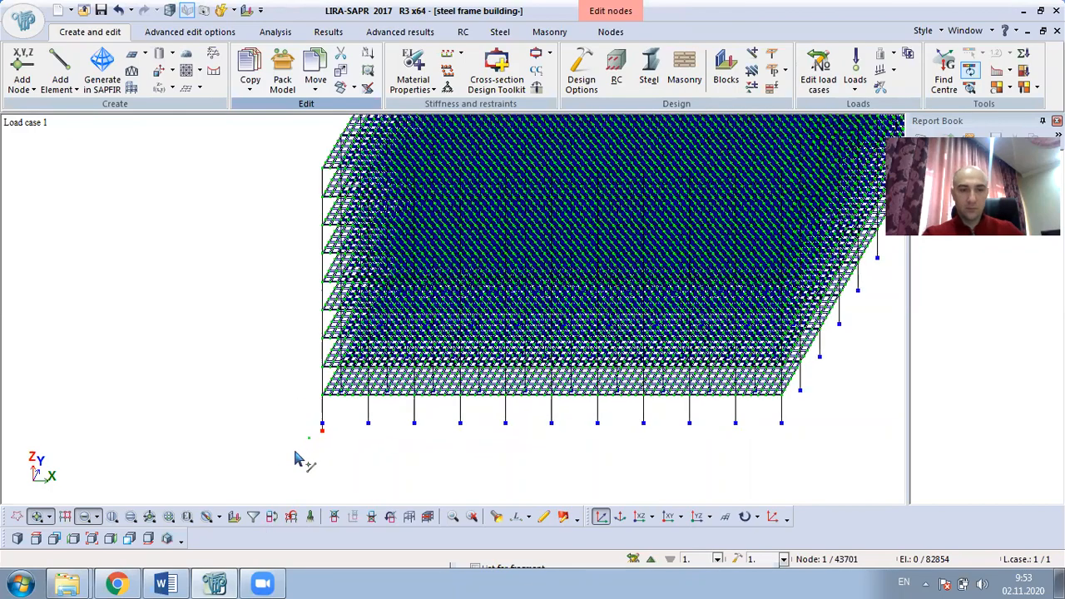
click(263, 68)
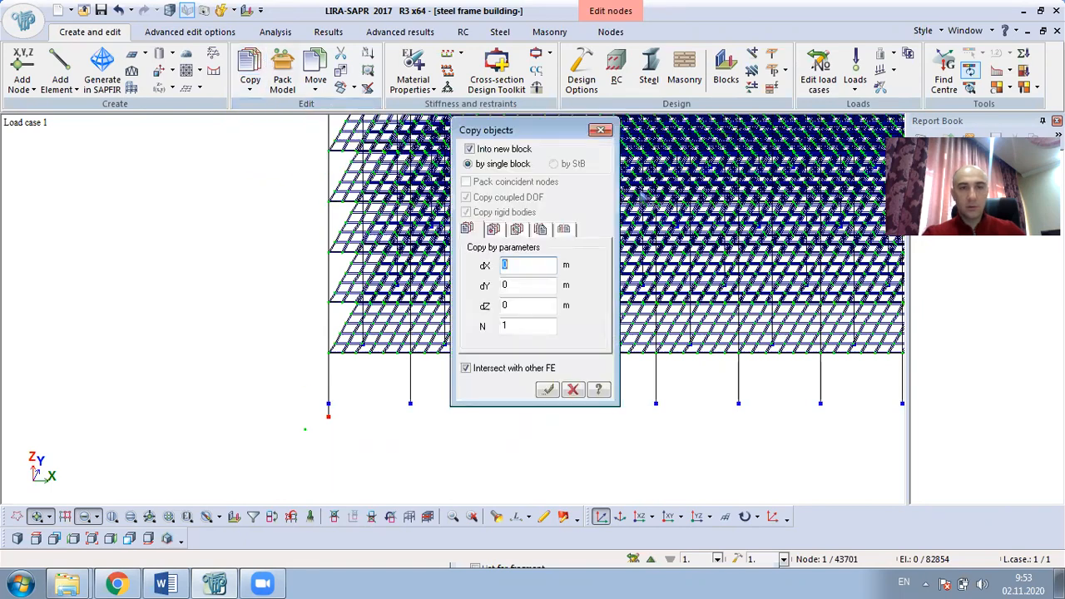
click(599, 130)
click(497, 517)
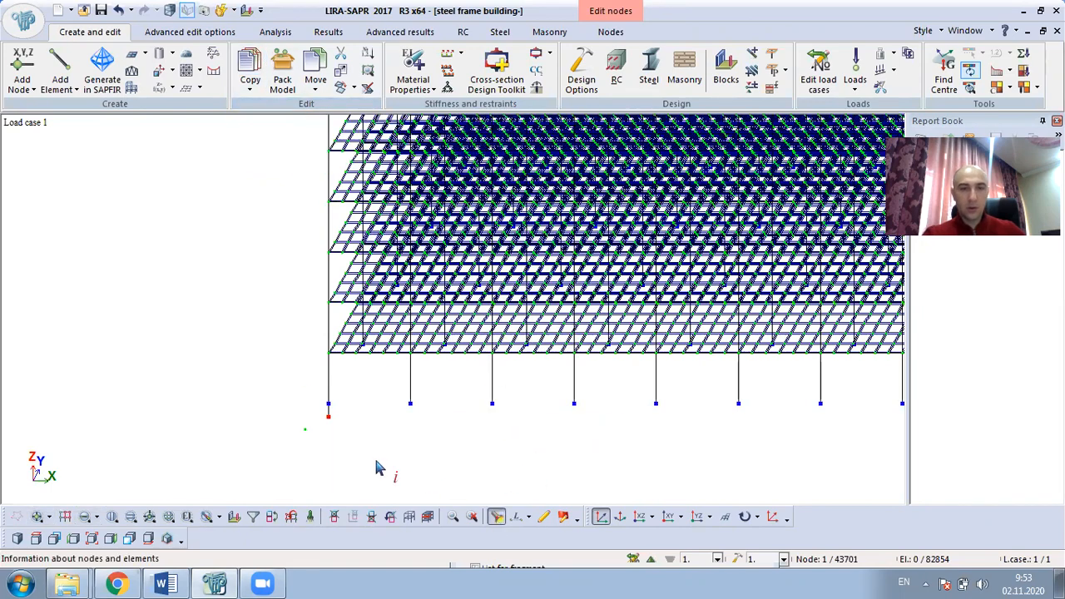
scroll(344, 461, up, 1)
scroll(293, 423, up, 1)
click(294, 421)
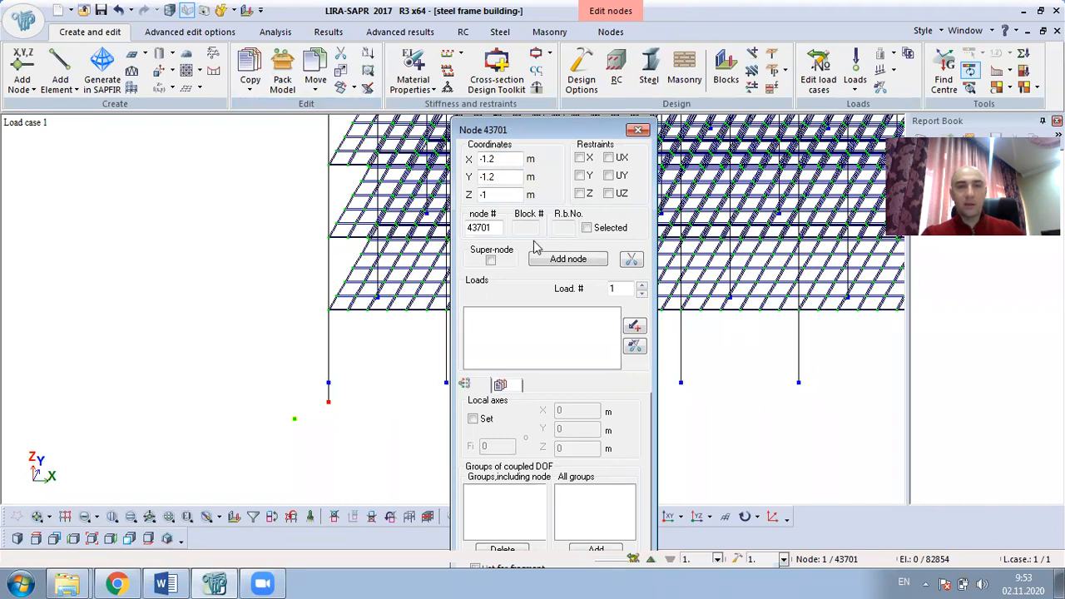
click(638, 131)
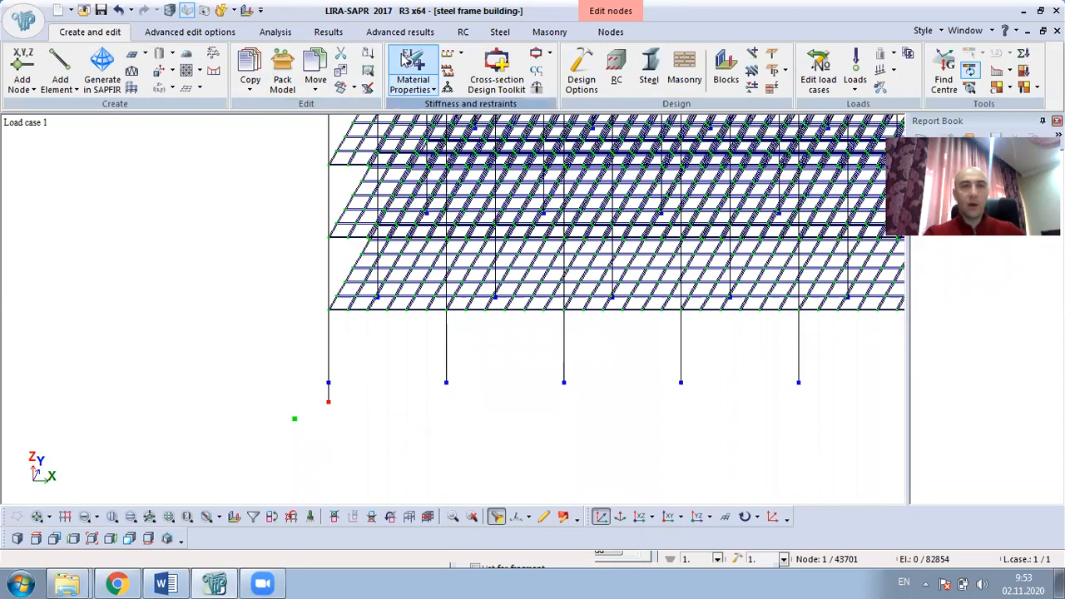
Make stiffness type 7, Plate H 60 (Foundation base), the current stiffness for new elements.
click(407, 59)
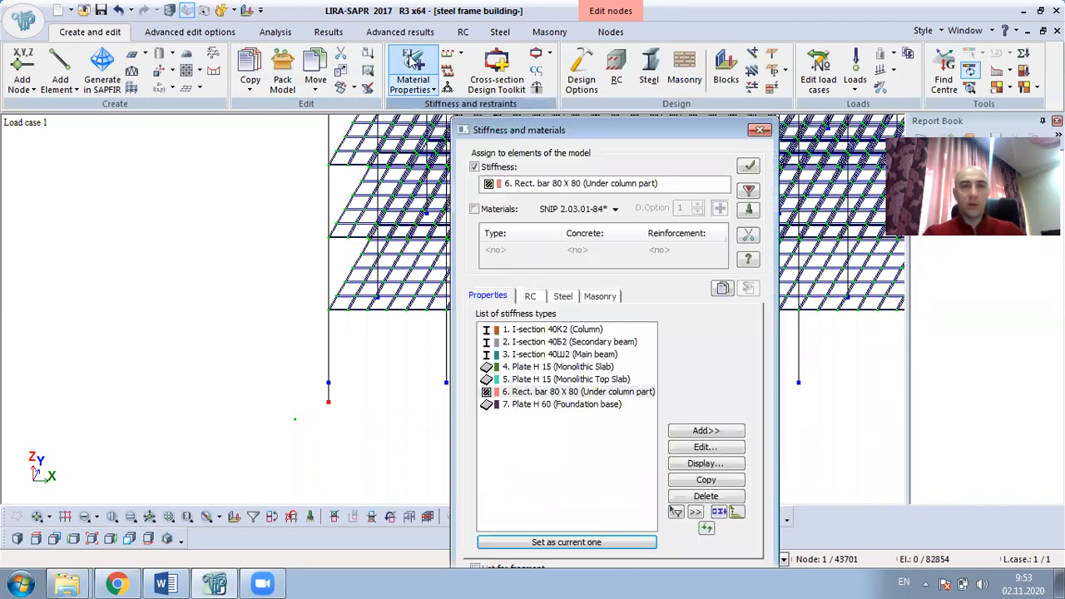
click(583, 405)
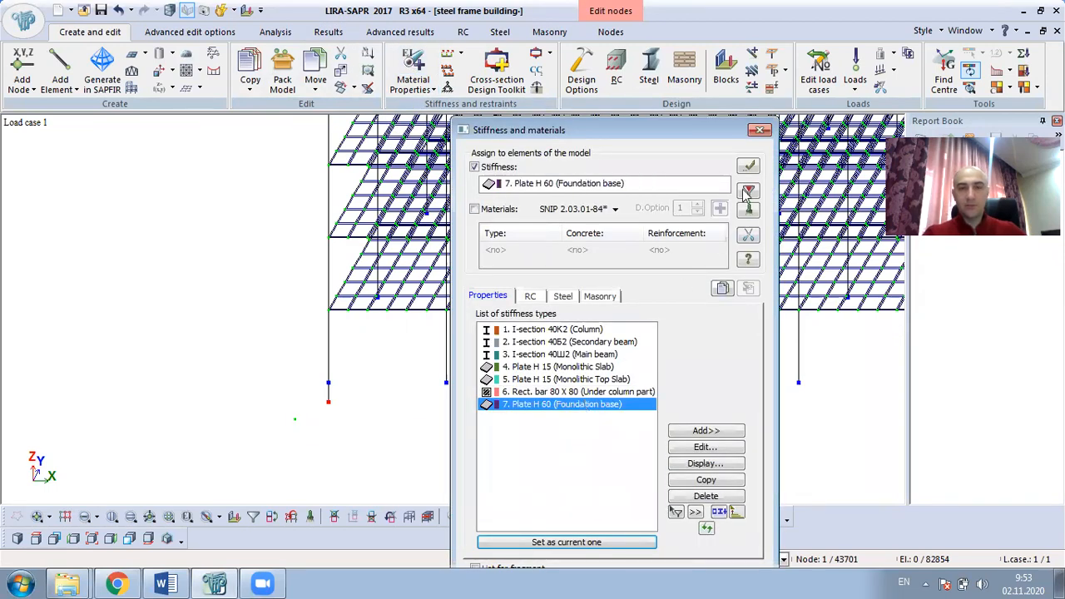
click(761, 129)
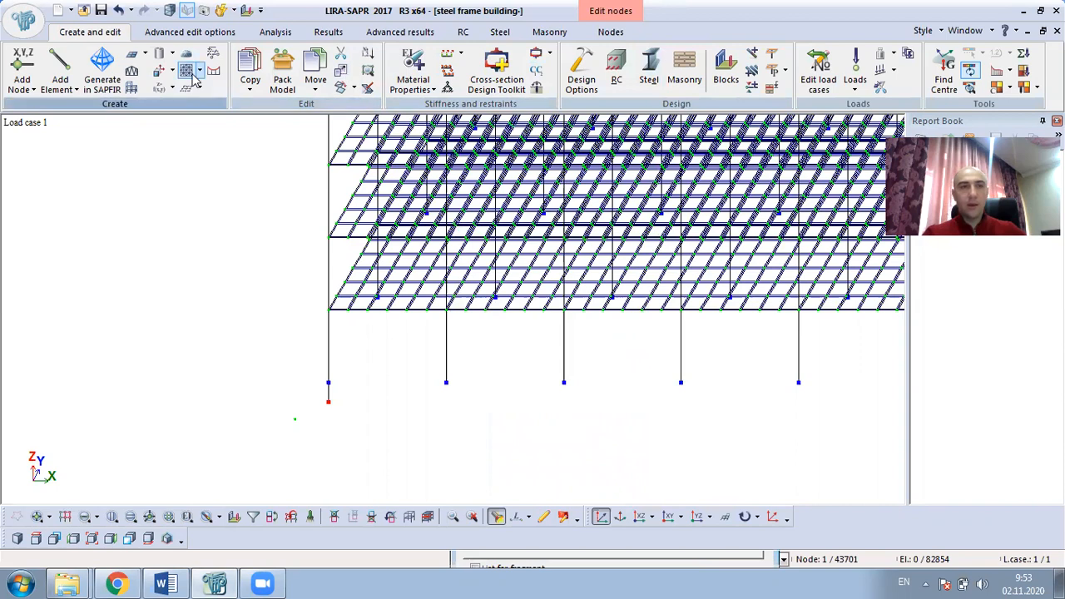
Start creating a slab with a first-axis spacing of 0.8 m and 4 divisions.
click(134, 55)
scroll(317, 427, up, 1)
scroll(317, 427, up, 2)
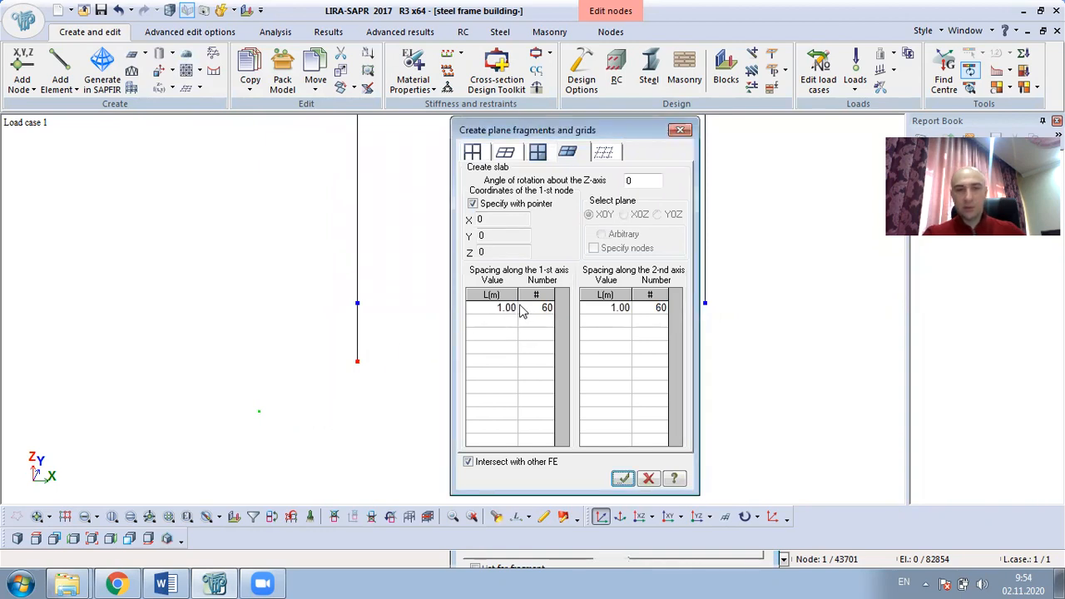
click(493, 306)
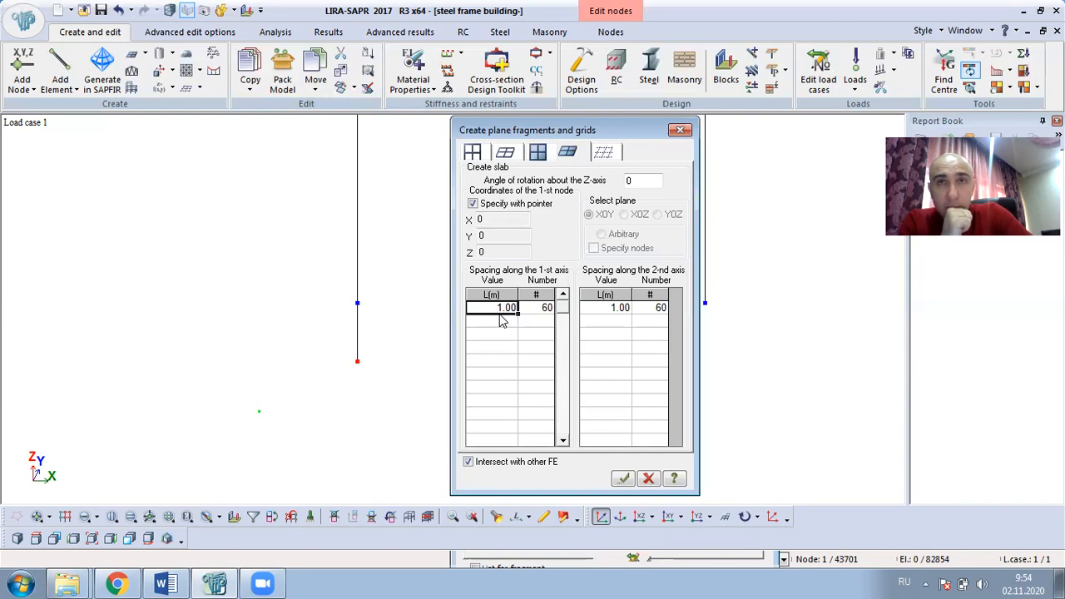
text(0.8)
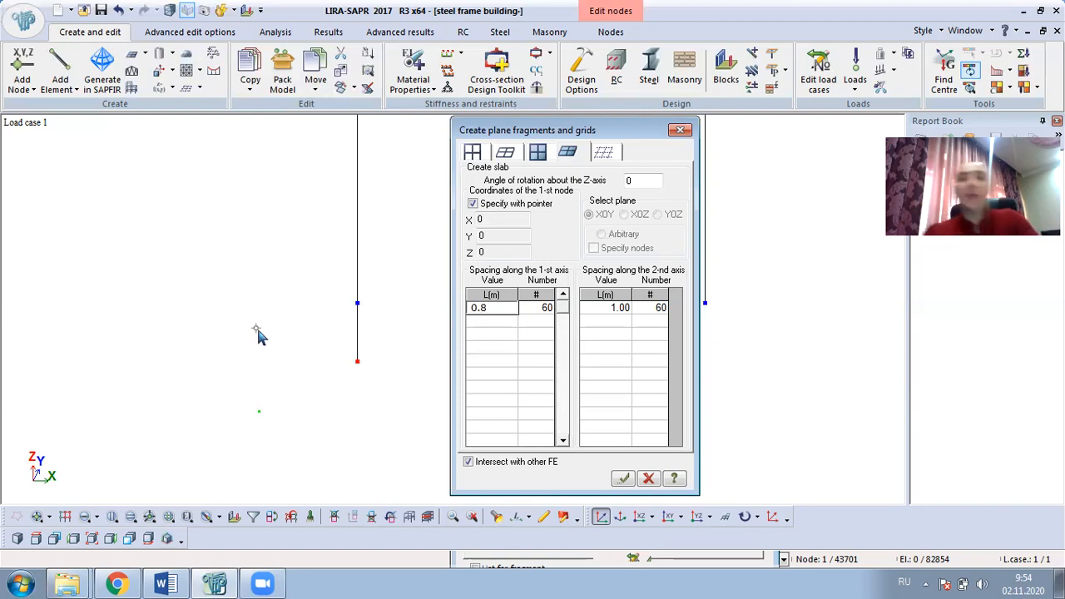
click(542, 307)
text(4)
Try to create the slab from the copied node with 0.8 m spacing along the second axis.
click(616, 307)
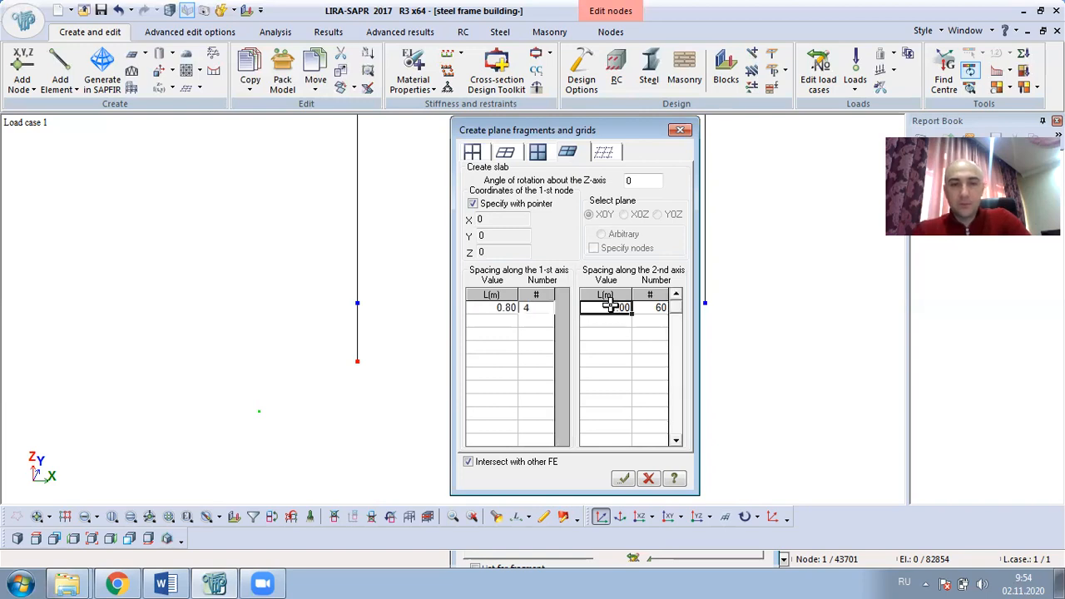
text(0)
text(,)
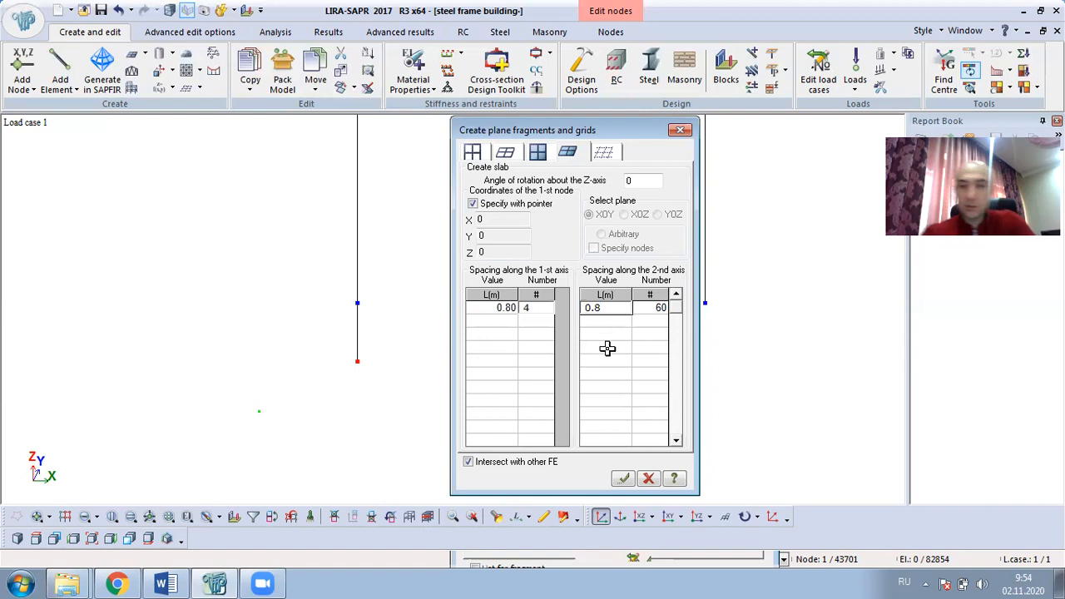
click(650, 308)
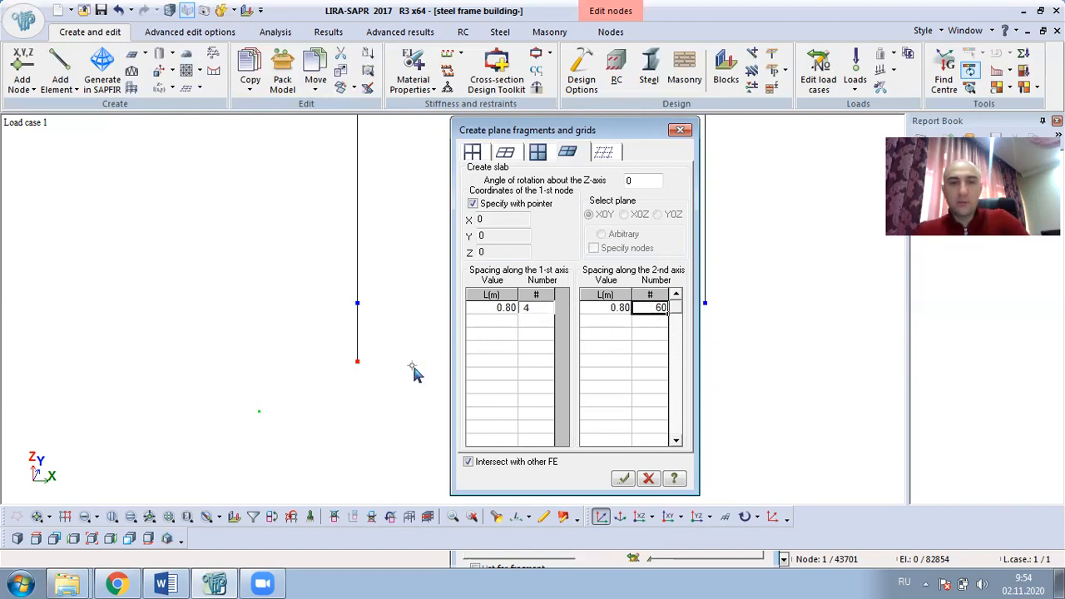
click(259, 411)
click(623, 478)
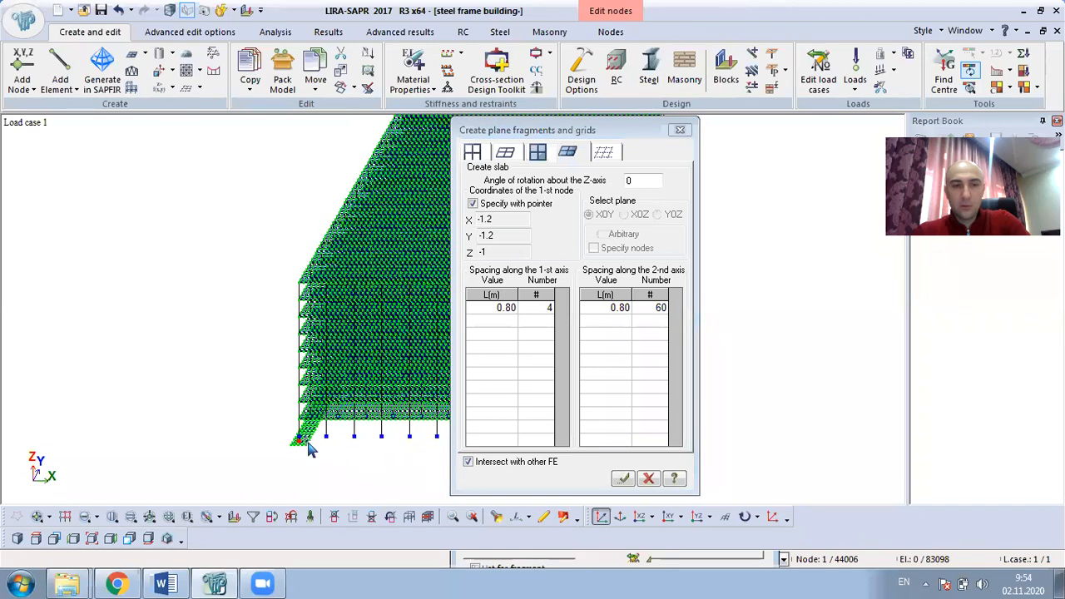
scroll(288, 433, up, 3)
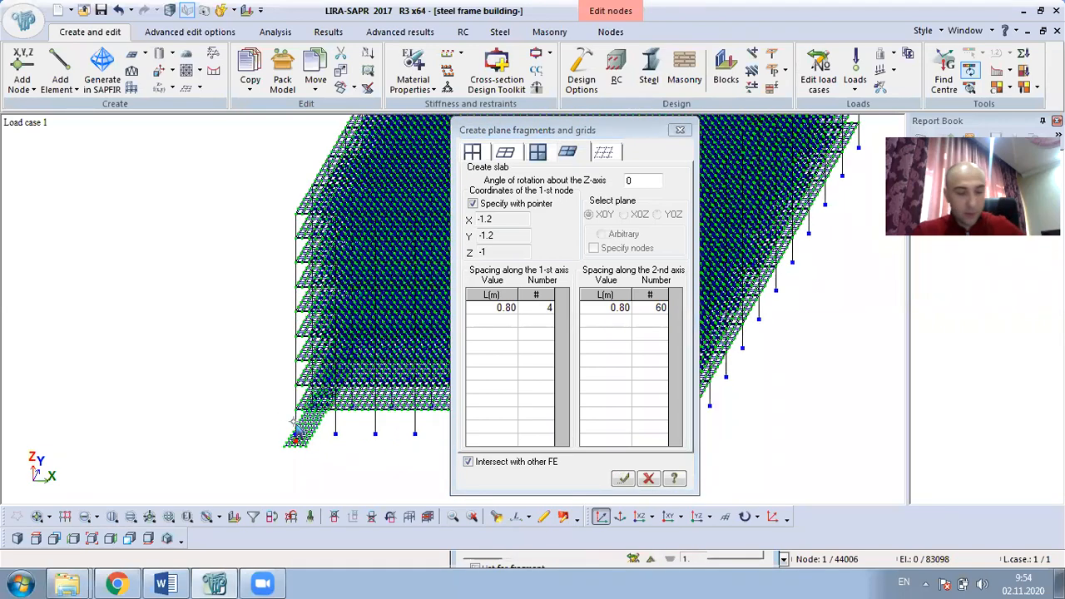
Undo the slab strip and recreate the slab from the copied node with 4 divisions along the second axis.
click(659, 309)
key(alt+shift)
text(4)
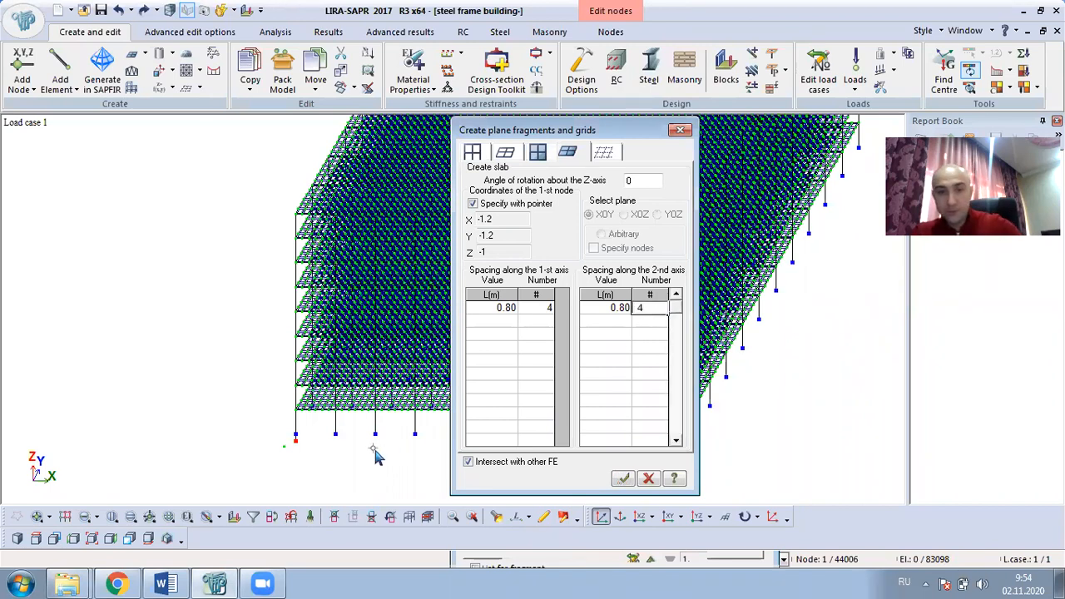
click(283, 446)
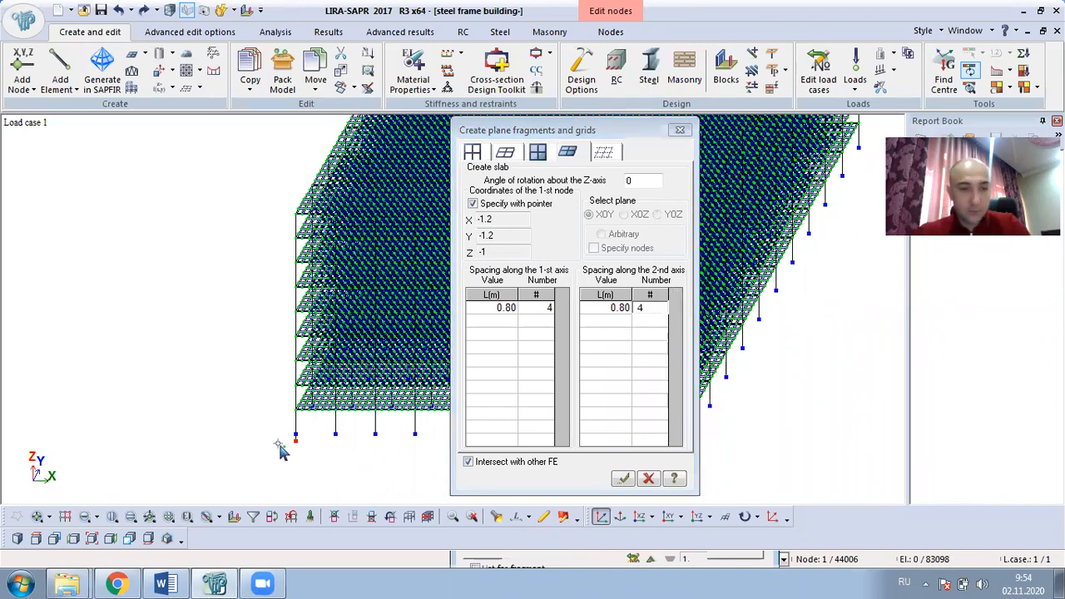
click(622, 479)
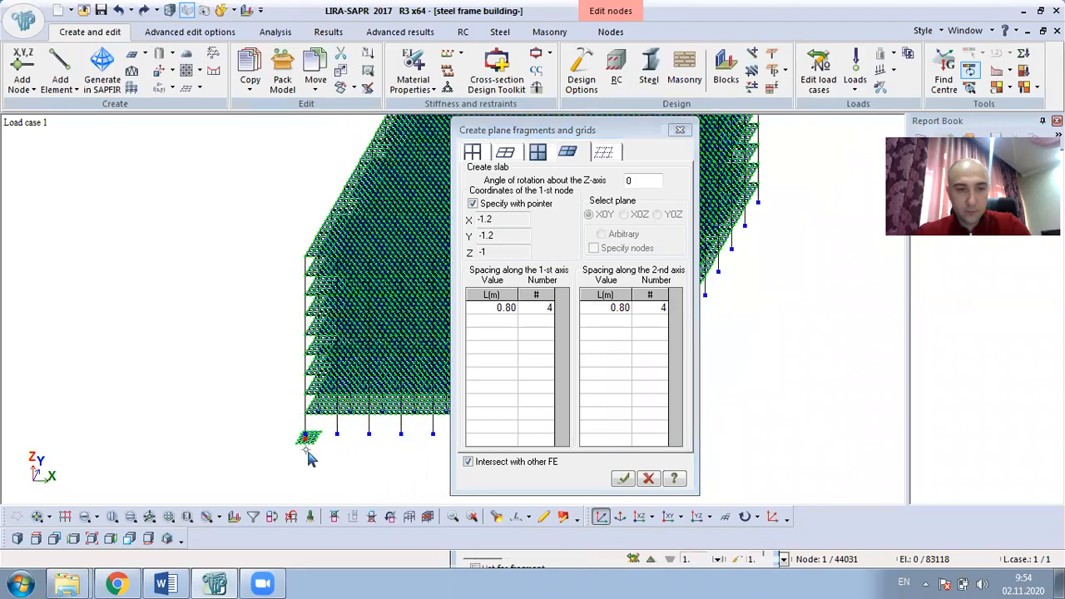
scroll(307, 457, up, 5)
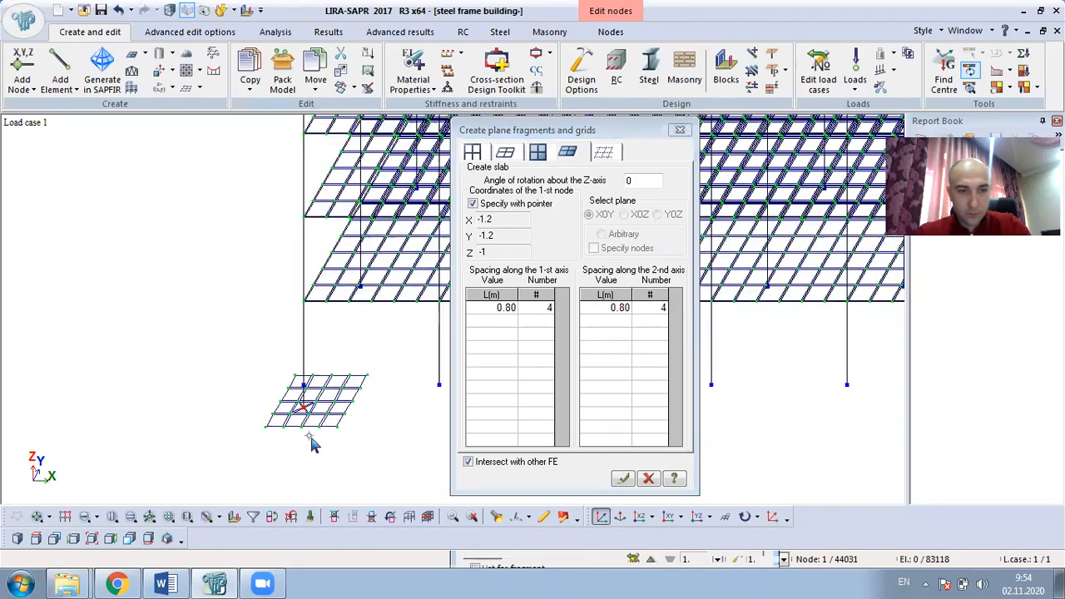
scroll(332, 430, up, 5)
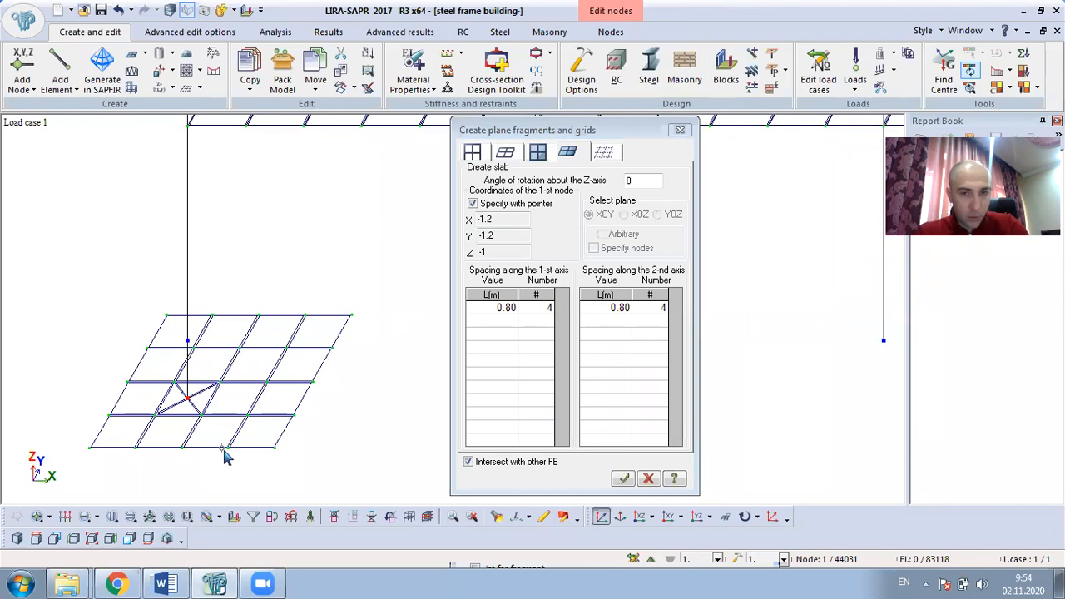
scroll(149, 449, up, 2)
middle_drag(156, 450, 215, 408)
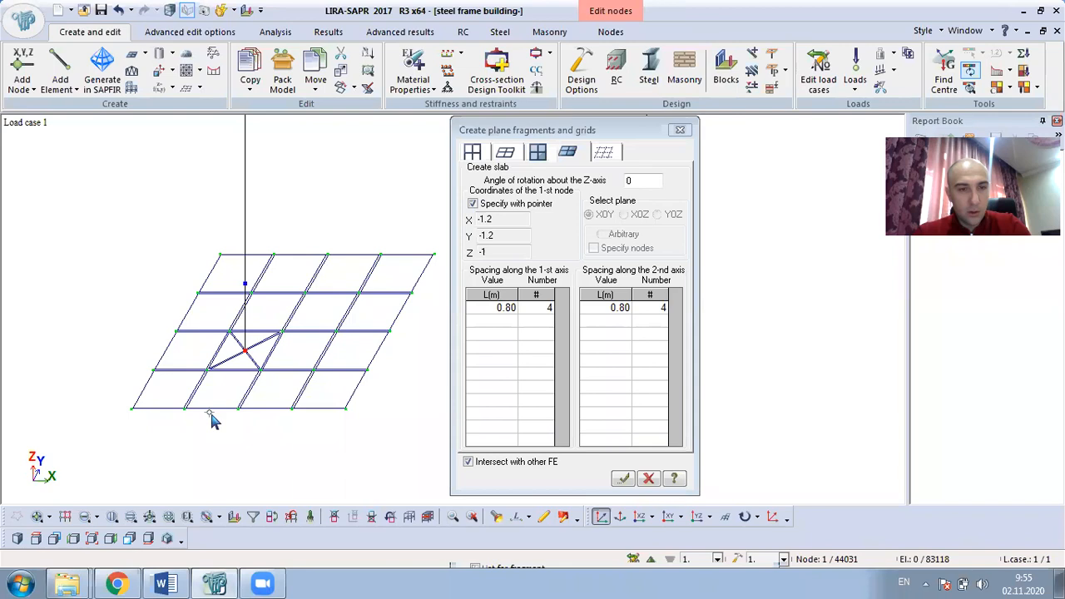
Undo the off-centre slab and recreate it from the copied node with 0.6 m spacing along both axes.
click(476, 405)
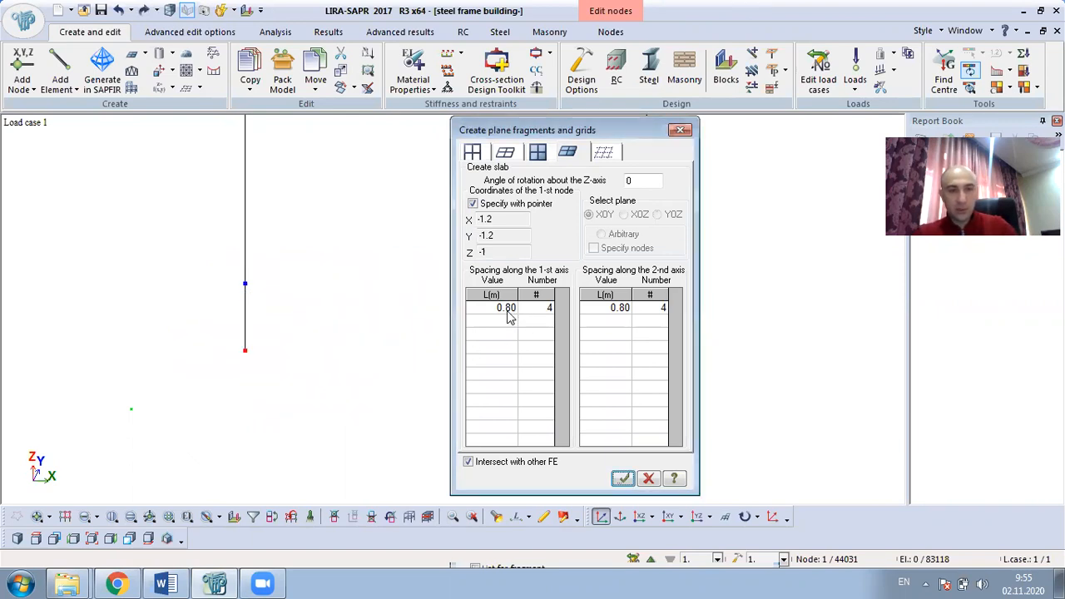
click(509, 316)
click(497, 308)
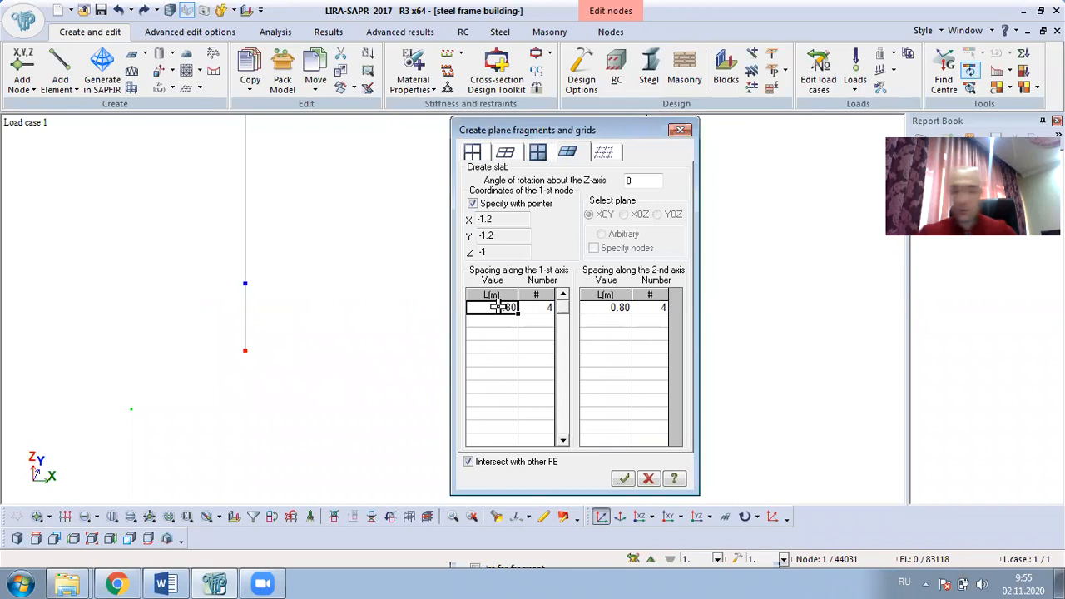
text(0,)
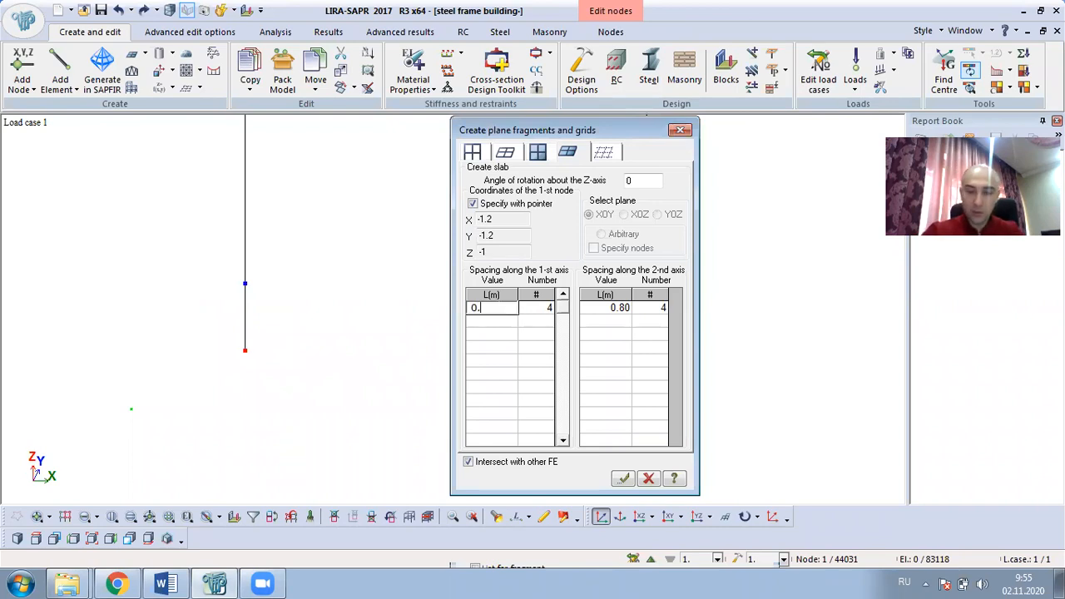
click(603, 309)
click(614, 307)
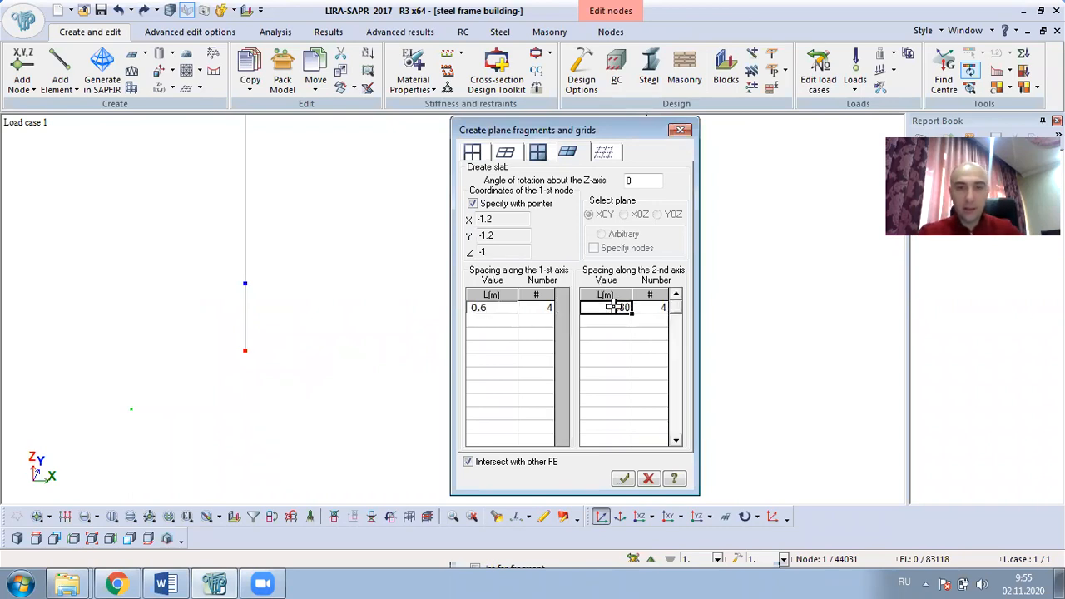
text(0)
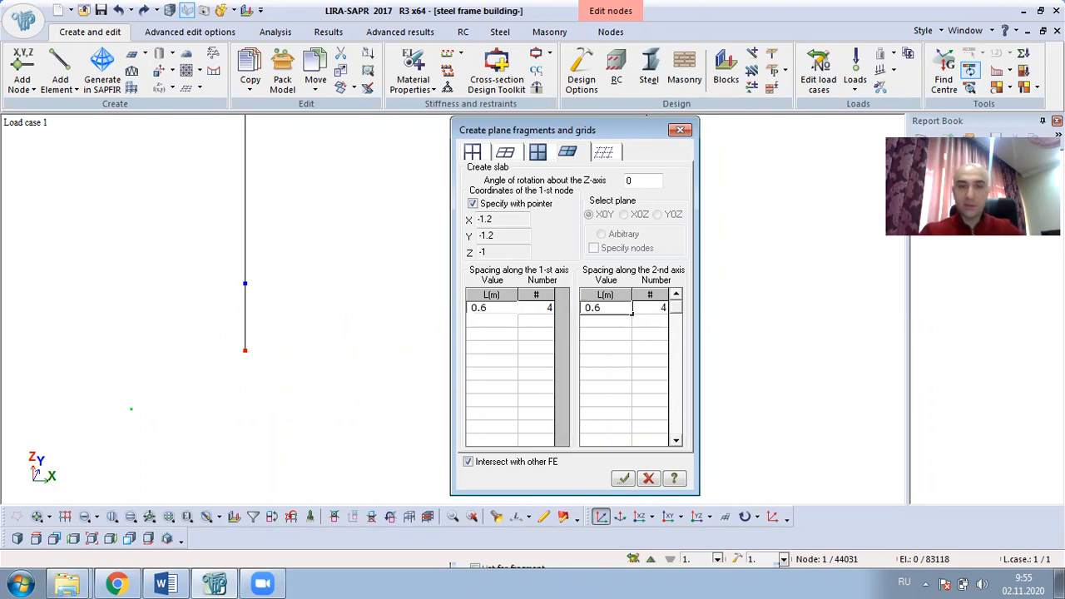
click(131, 408)
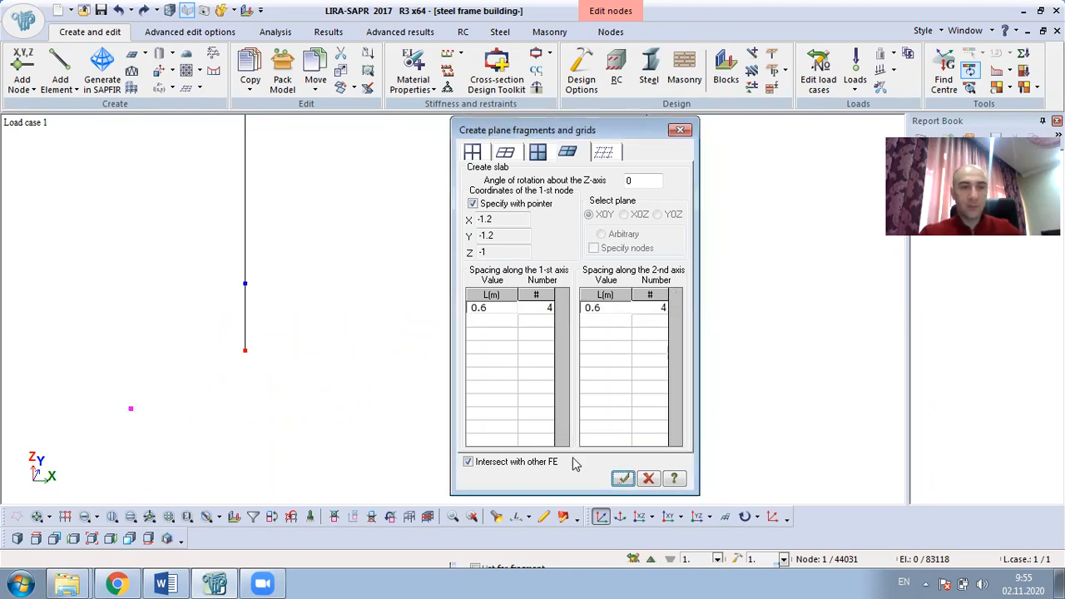
click(623, 478)
scroll(296, 458, up, 6)
scroll(298, 440, up, 5)
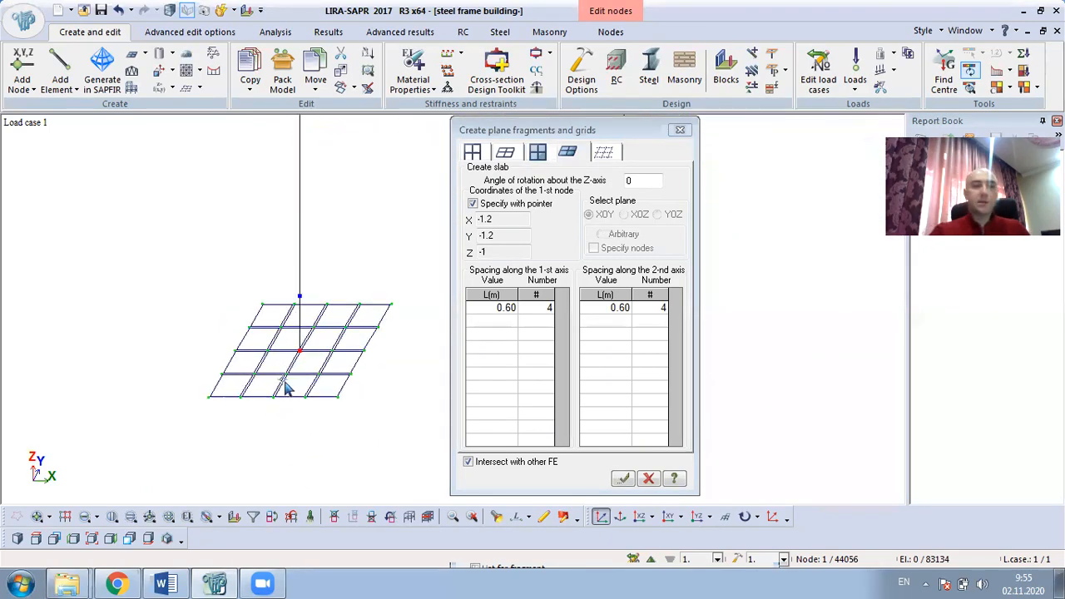
scroll(306, 381, up, 5)
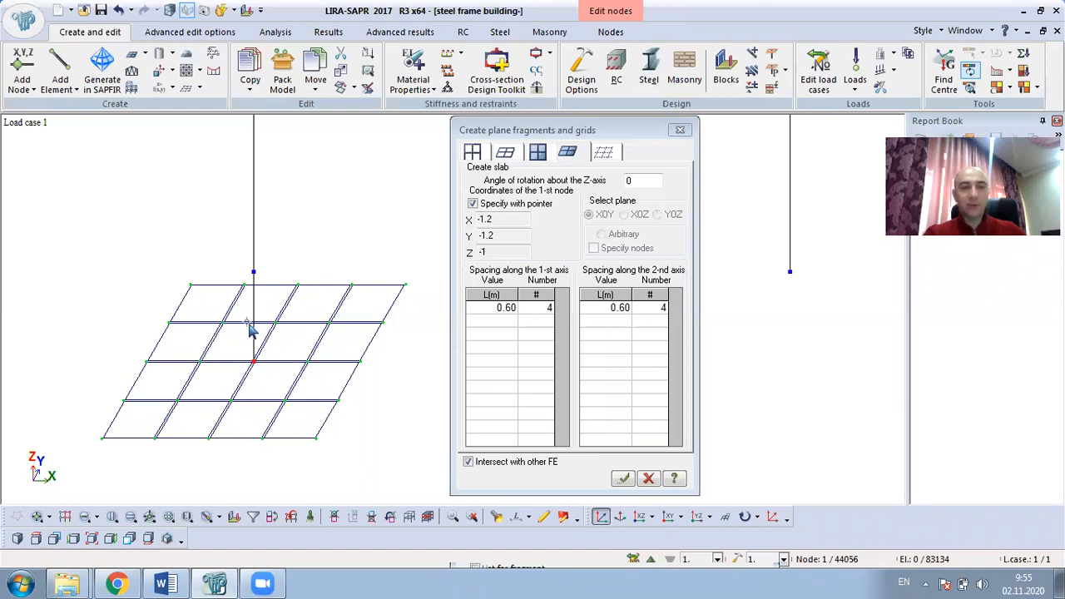
scroll(249, 393, up, 1)
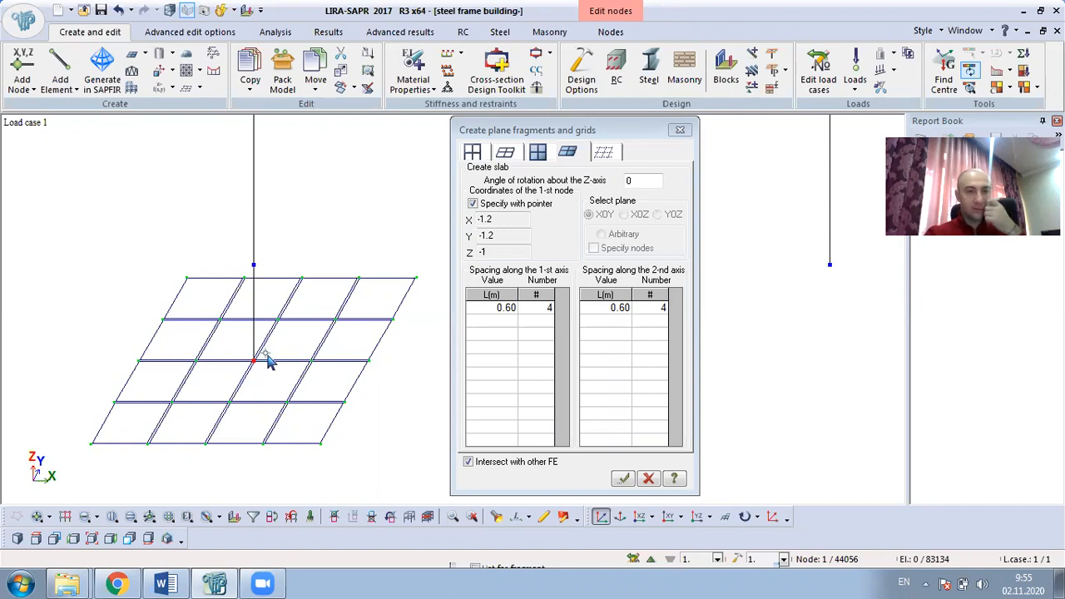
scroll(267, 360, down, 5)
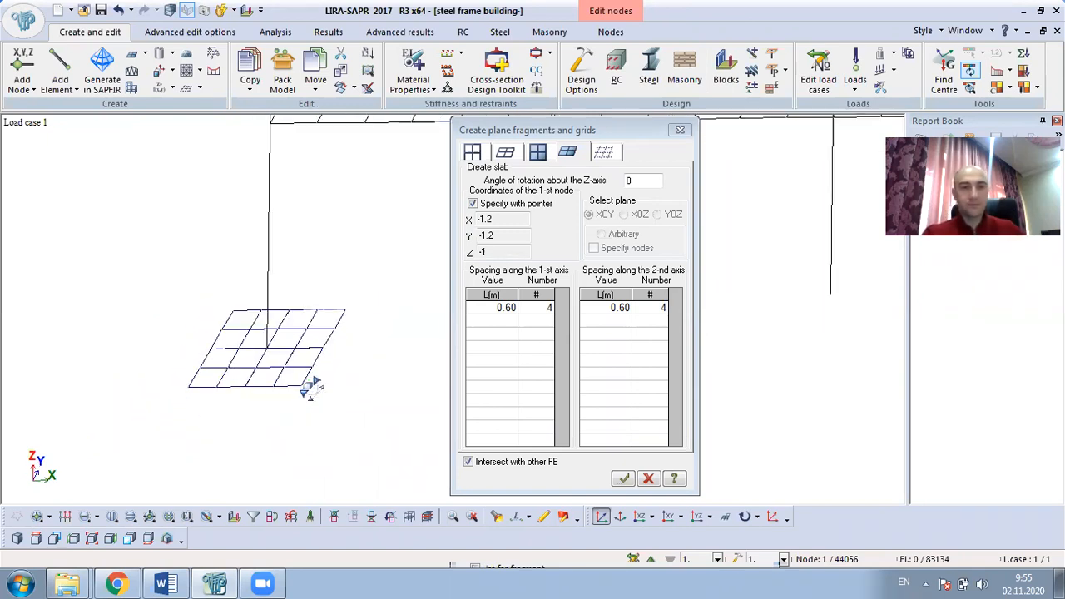
Clear the node selection, enable node selection mode and close the slab creation dialog.
click(311, 518)
scroll(281, 329, up, 2)
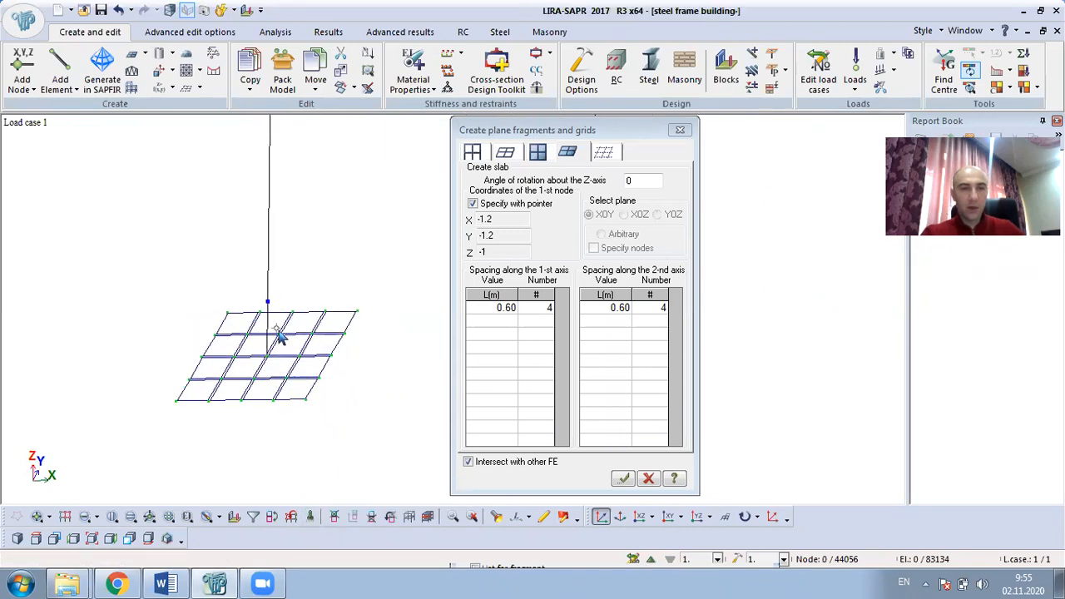
click(37, 517)
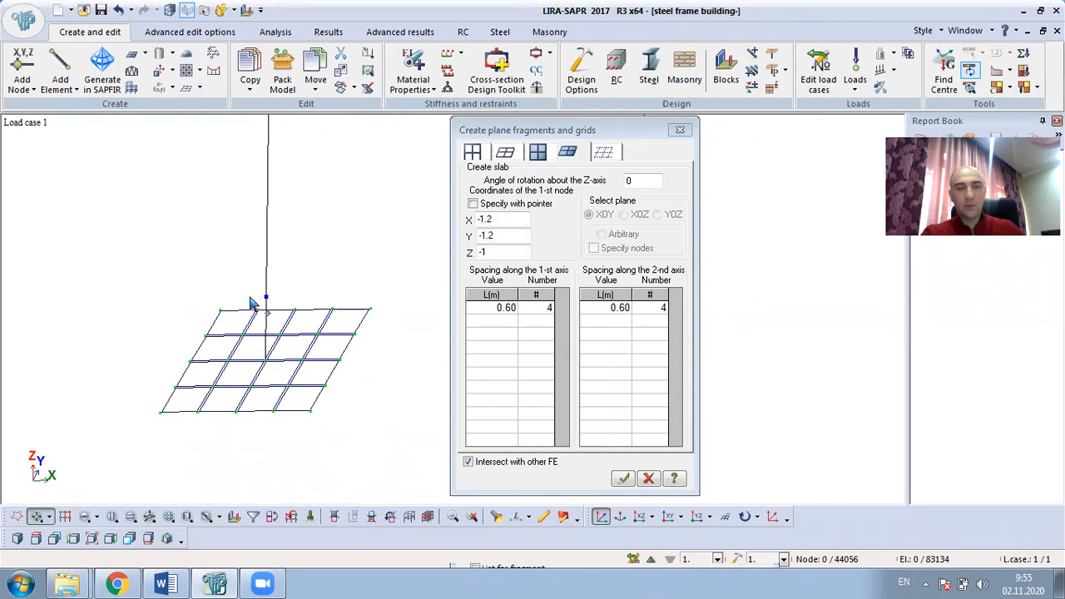
scroll(254, 302, down, 1)
click(680, 130)
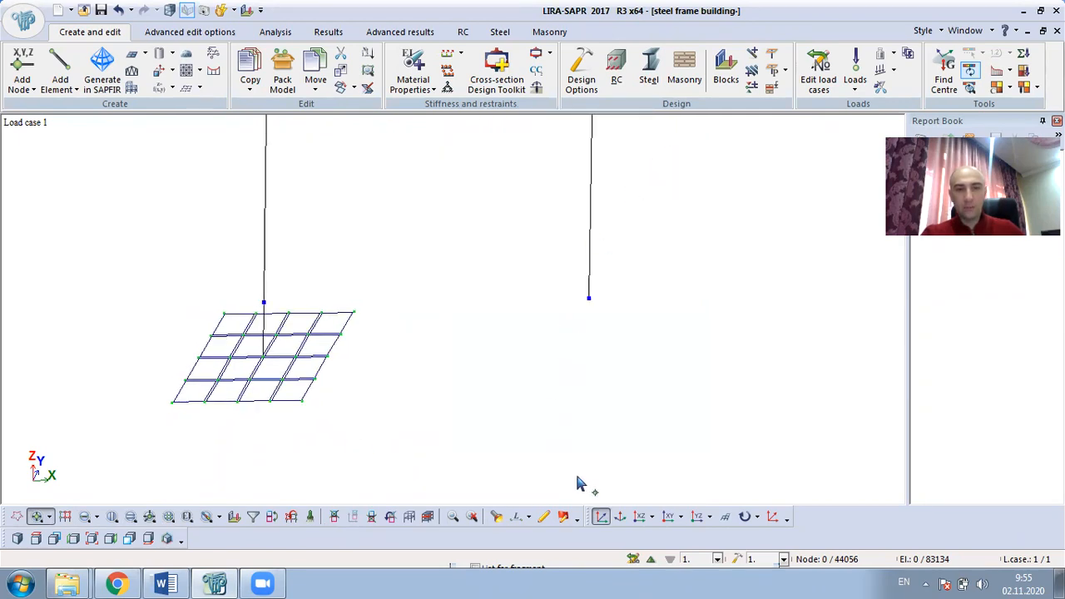
In the XZ projection, select the restrained nodes at the column bases and remove their restraints in all directions.
click(640, 517)
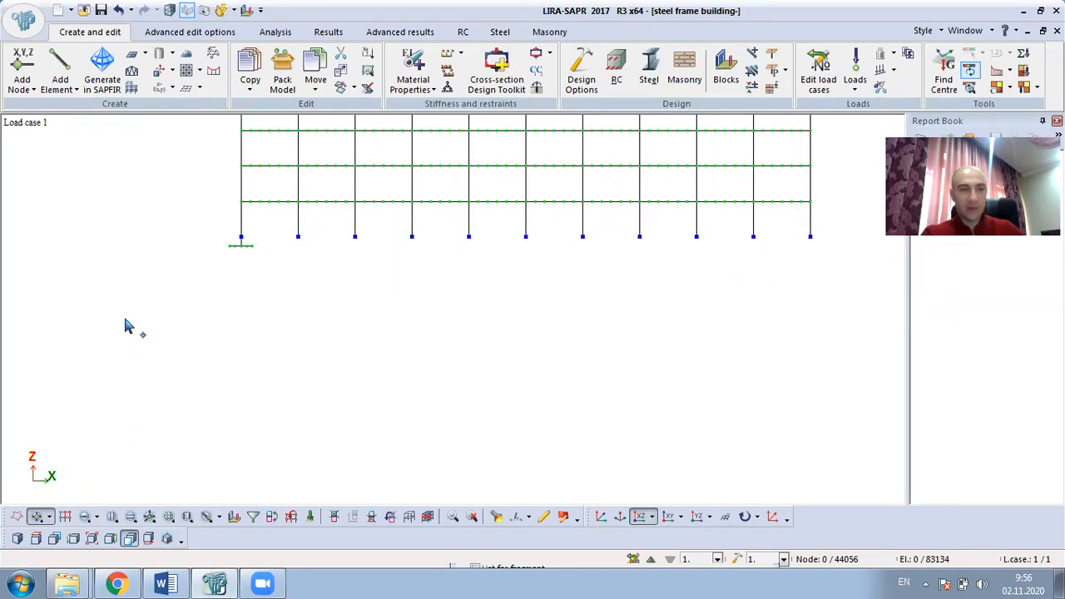
drag(229, 235, 831, 250)
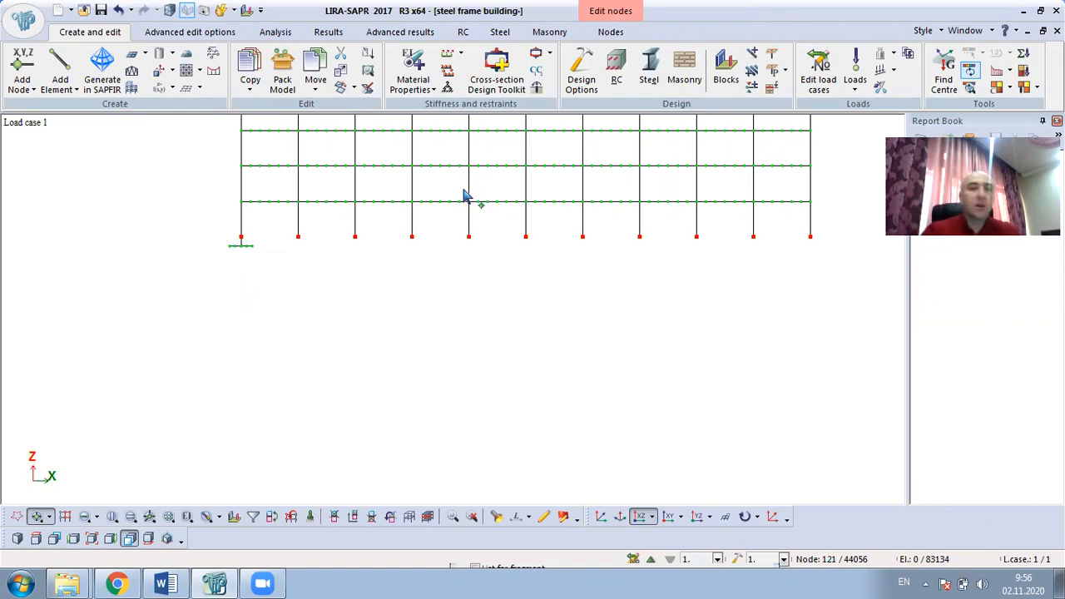
click(447, 88)
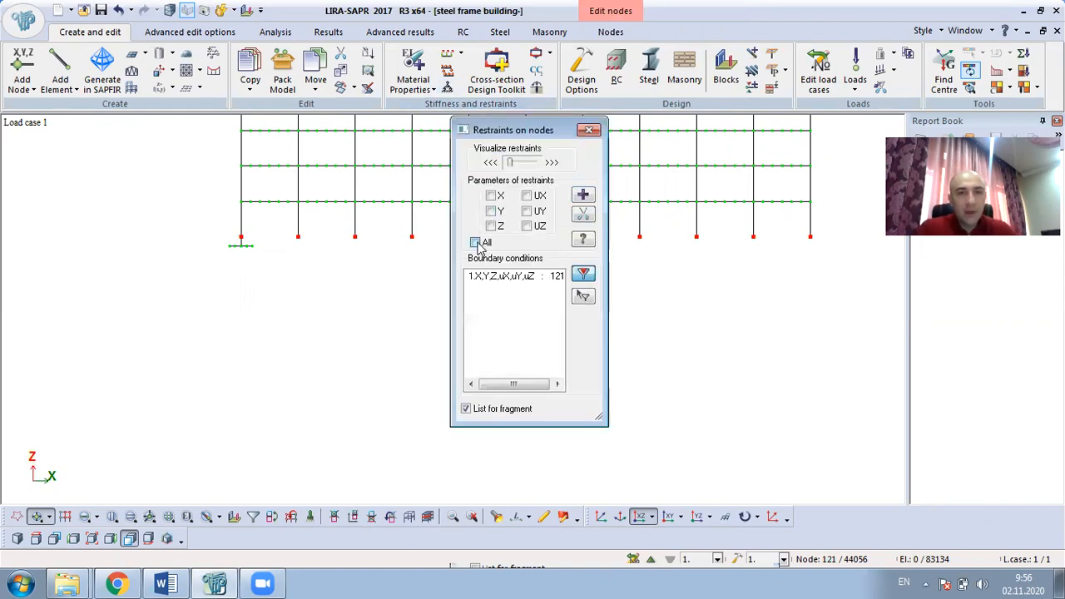
click(583, 217)
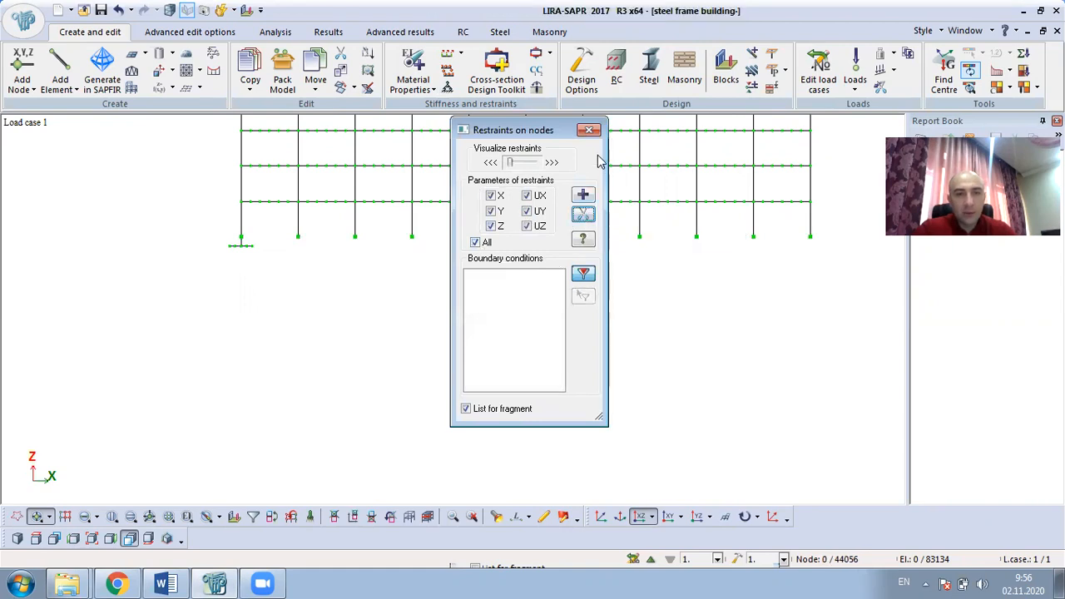
click(589, 130)
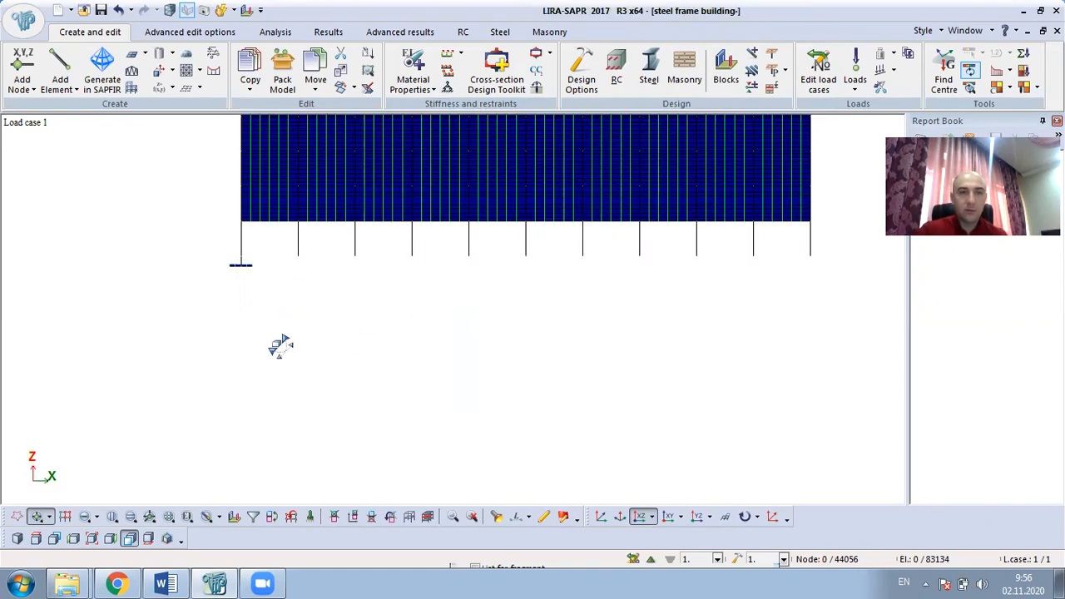
In the dimetric projection, select the perimeter nodes of the foundation slab and restrain them in the X and Y directions.
click(601, 517)
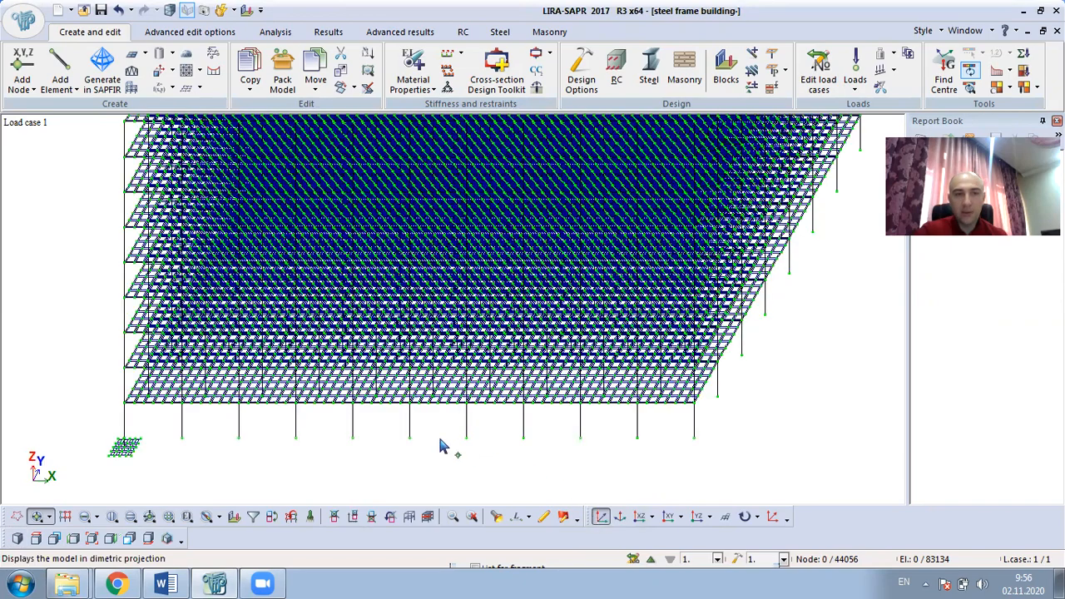
drag(46, 502, 106, 477)
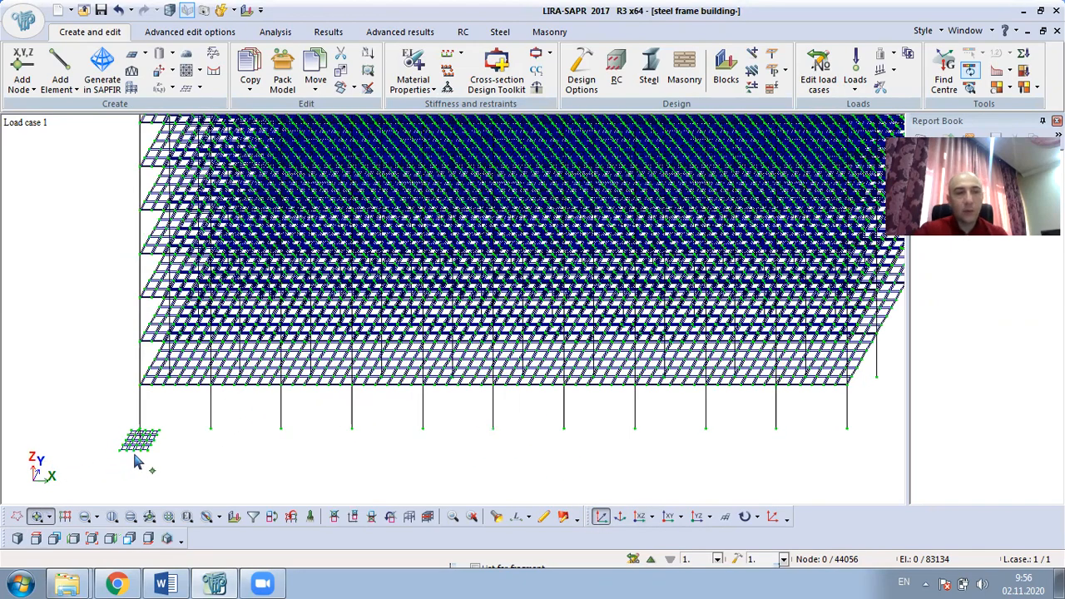
scroll(146, 456, up, 5)
scroll(250, 425, up, 1)
middle_drag(352, 380, 545, 300)
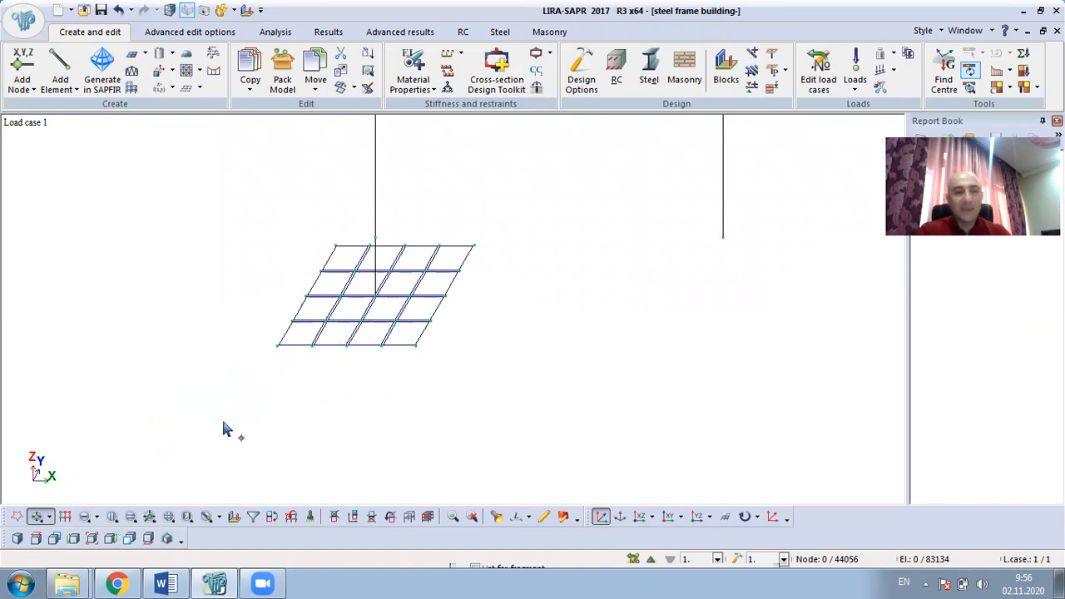
drag(248, 335, 476, 412)
drag(266, 311, 305, 348)
drag(295, 289, 322, 308)
drag(311, 255, 326, 287)
drag(330, 236, 530, 316)
scroll(385, 263, up, 2)
drag(460, 310, 510, 349)
drag(430, 350, 505, 381)
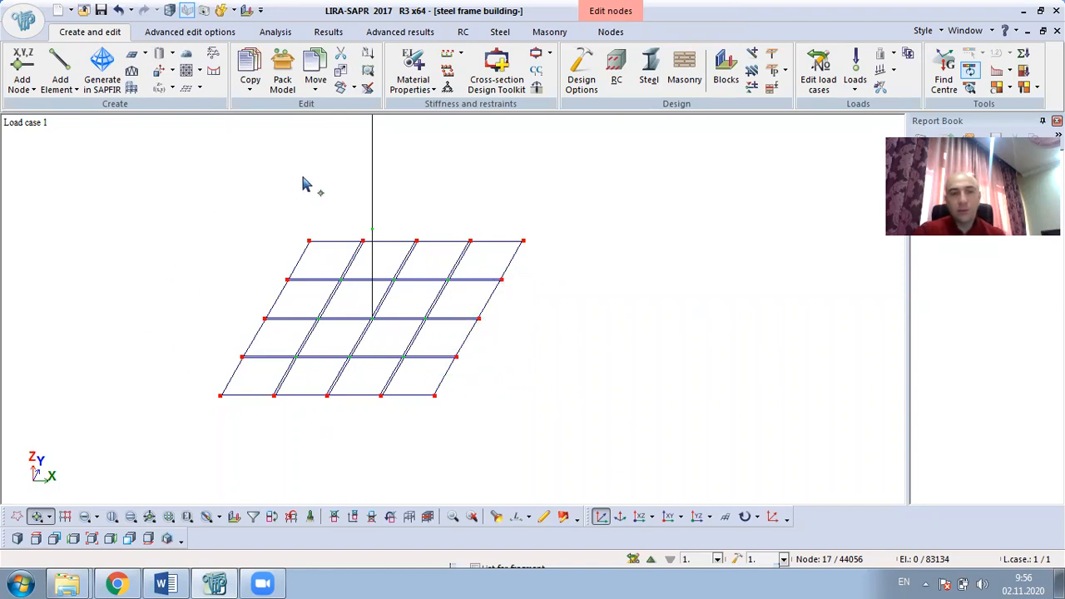
click(447, 88)
click(492, 196)
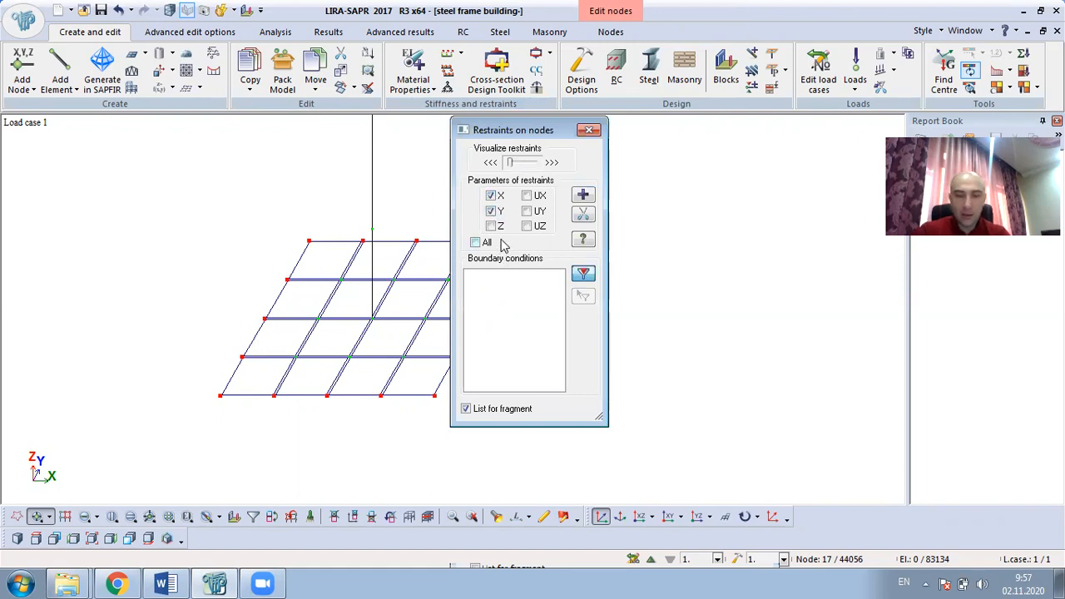
click(589, 133)
Select the under-column bar and foundation slab elements by their stiffness types, Rect. bar 80 X 80 and Plate H 60.
scroll(619, 326, down, 6)
middle_drag(592, 315, 543, 327)
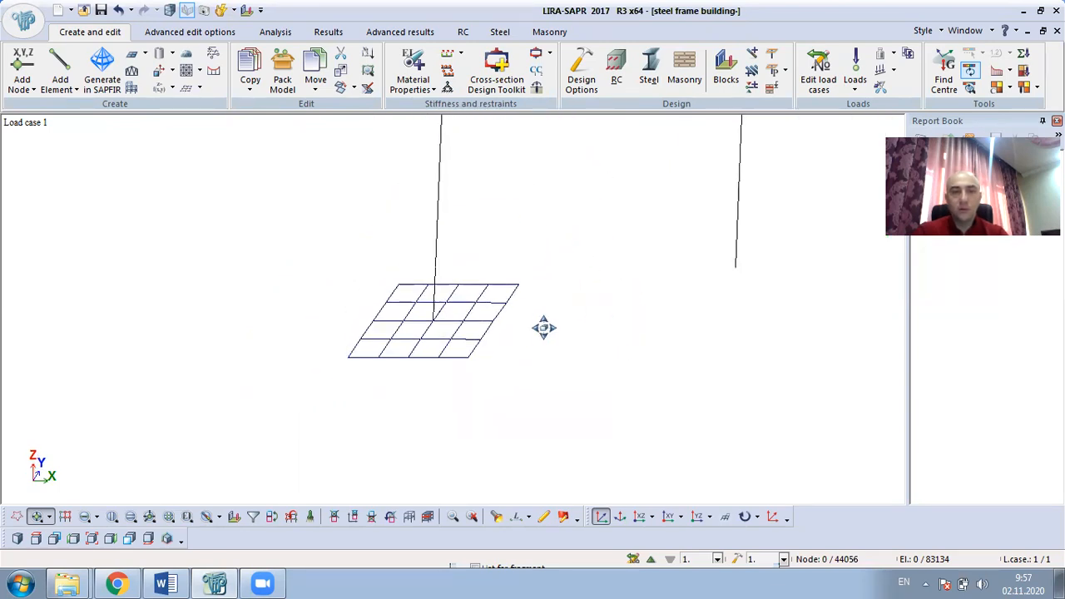
middle_drag(561, 266, 697, 426)
scroll(647, 462, down, 6)
scroll(593, 440, down, 5)
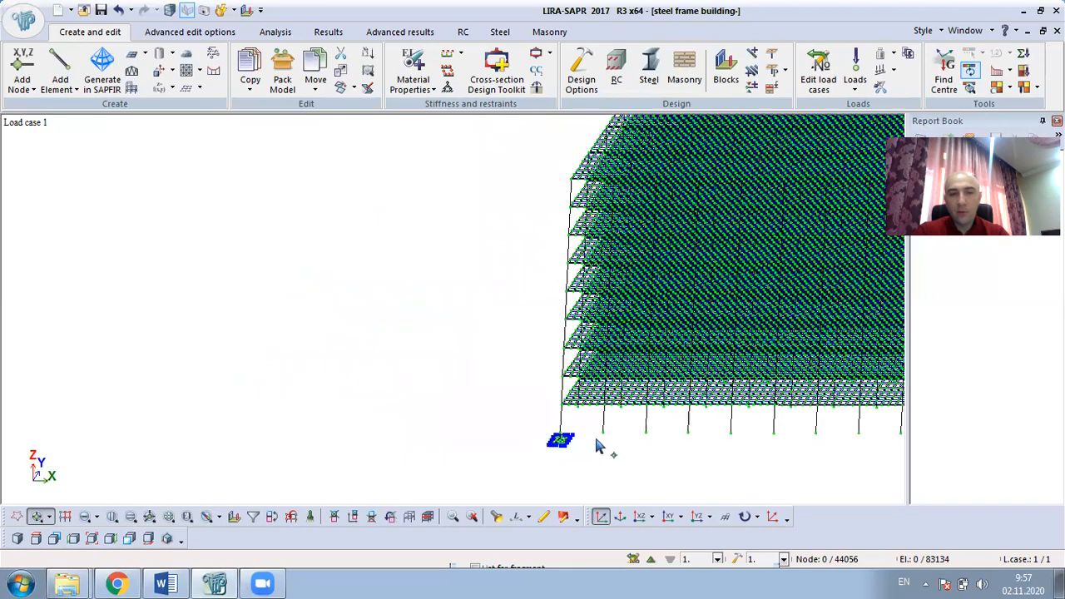
middle_drag(594, 458, 516, 447)
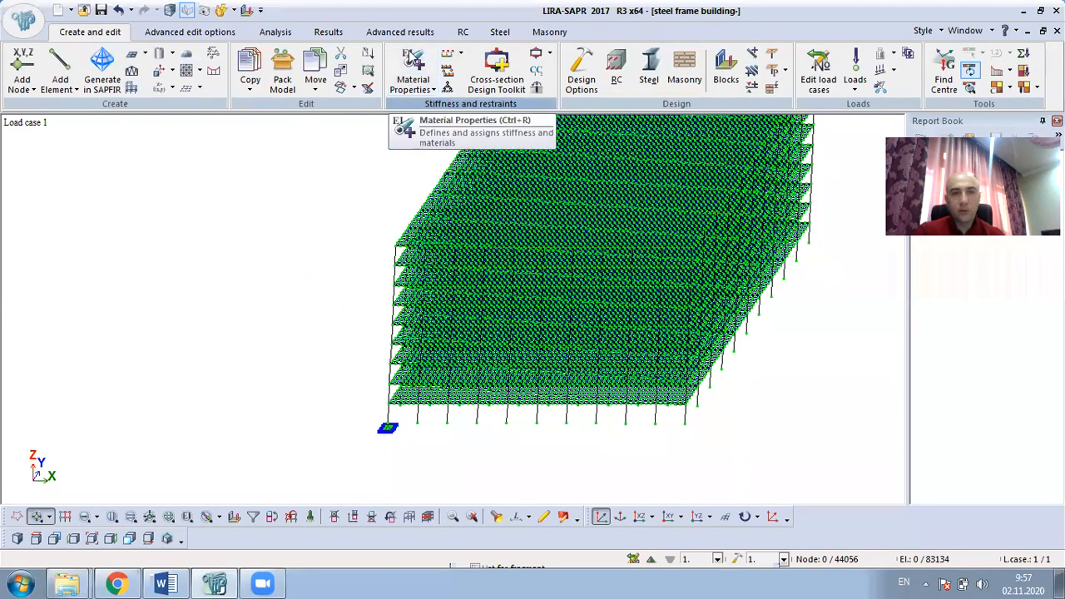
click(413, 71)
drag(575, 131, 678, 86)
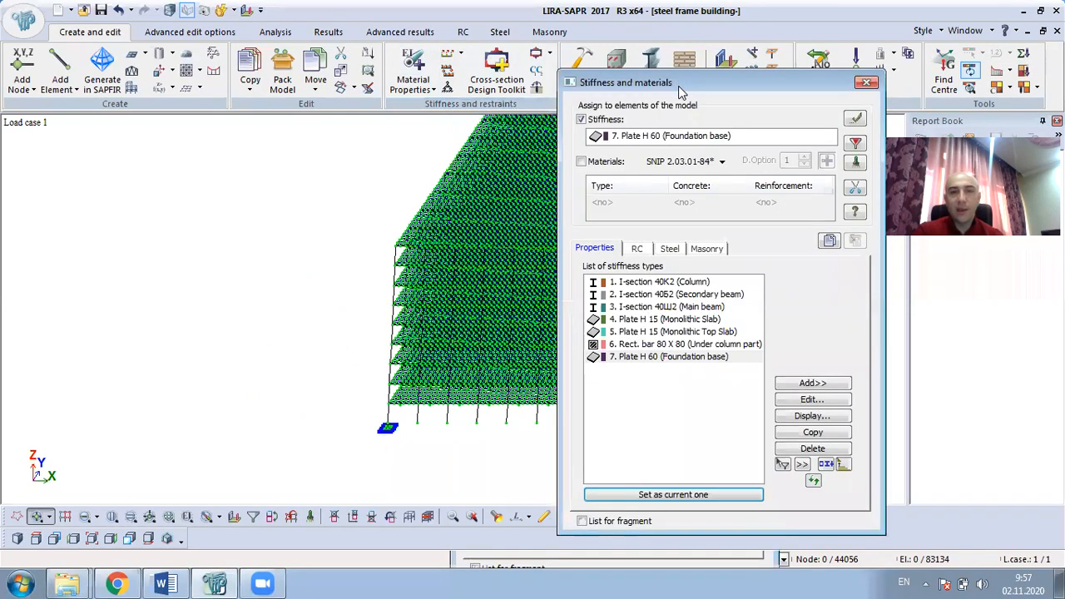
click(721, 345)
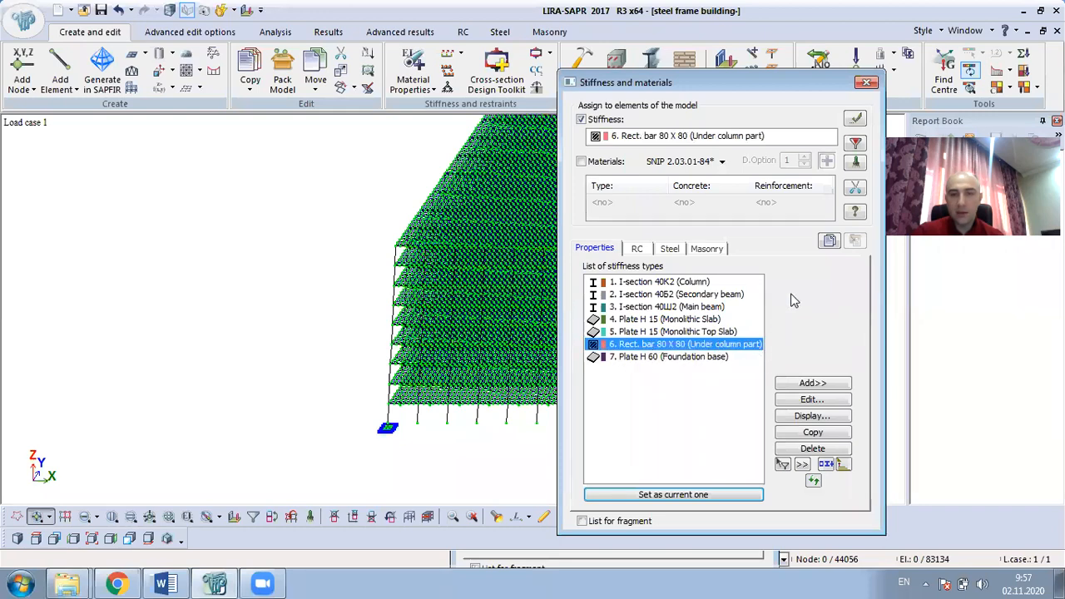
click(855, 146)
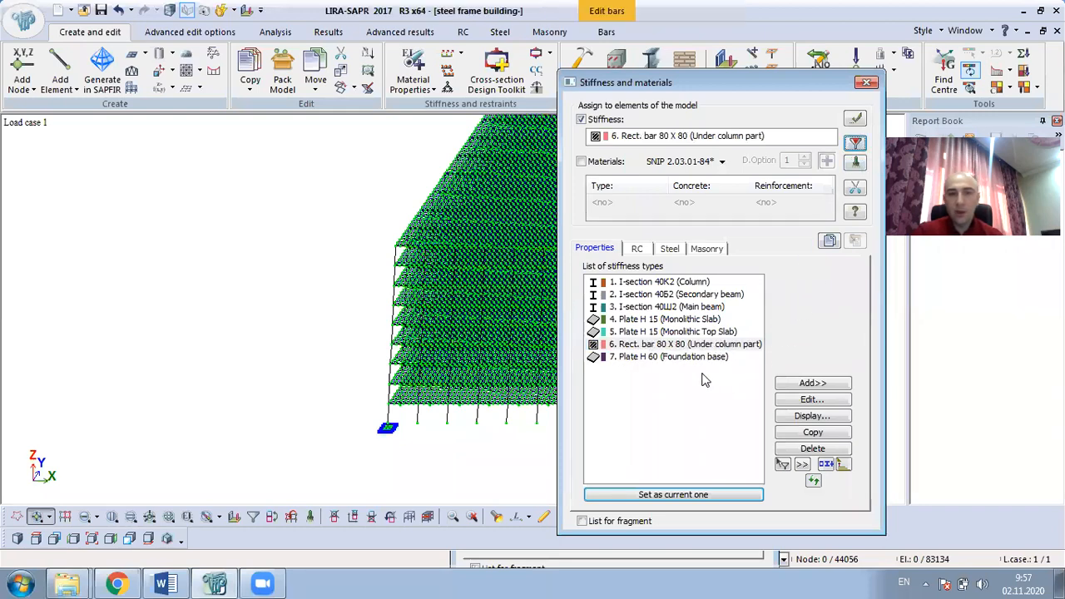
click(685, 357)
click(685, 356)
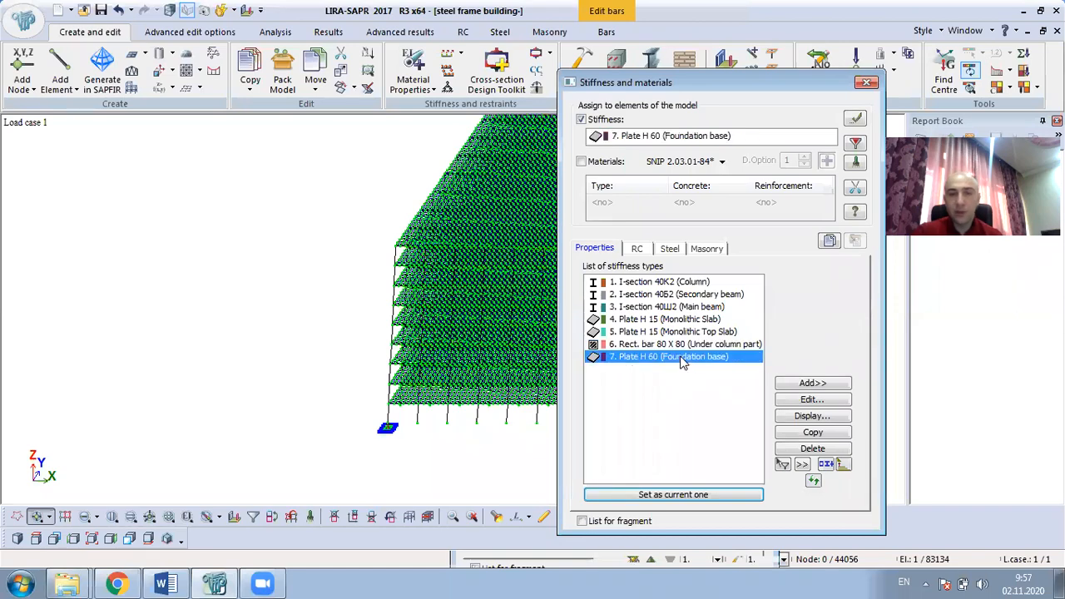
click(855, 146)
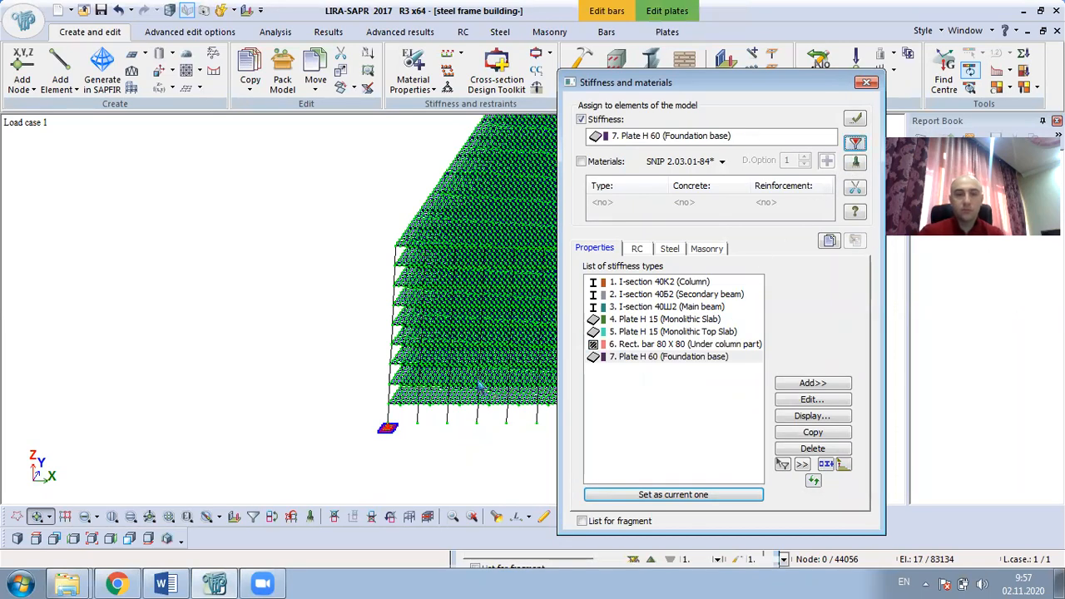
scroll(392, 433, up, 4)
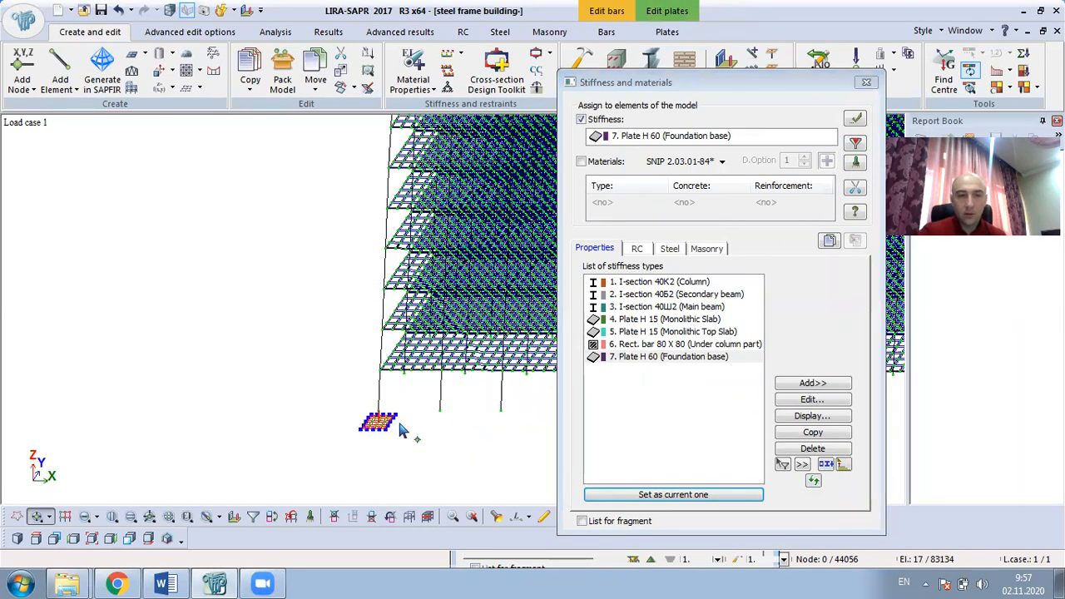
scroll(398, 424, down, 1)
click(866, 83)
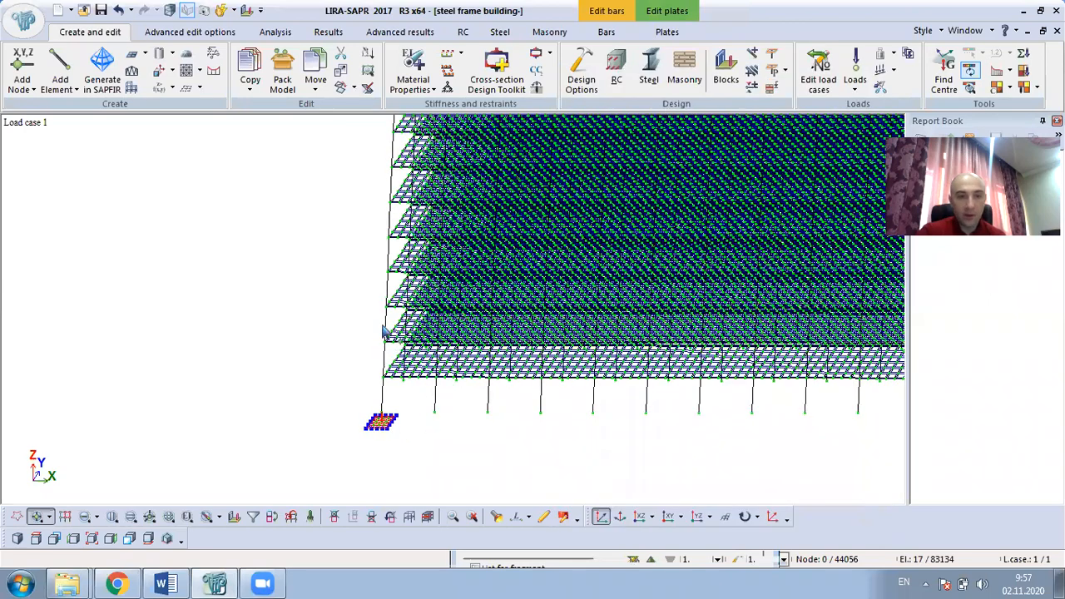
Copy the selected under-column part and foundation slab 10 times along X with a 6 m step.
scroll(398, 321, down, 1)
click(250, 67)
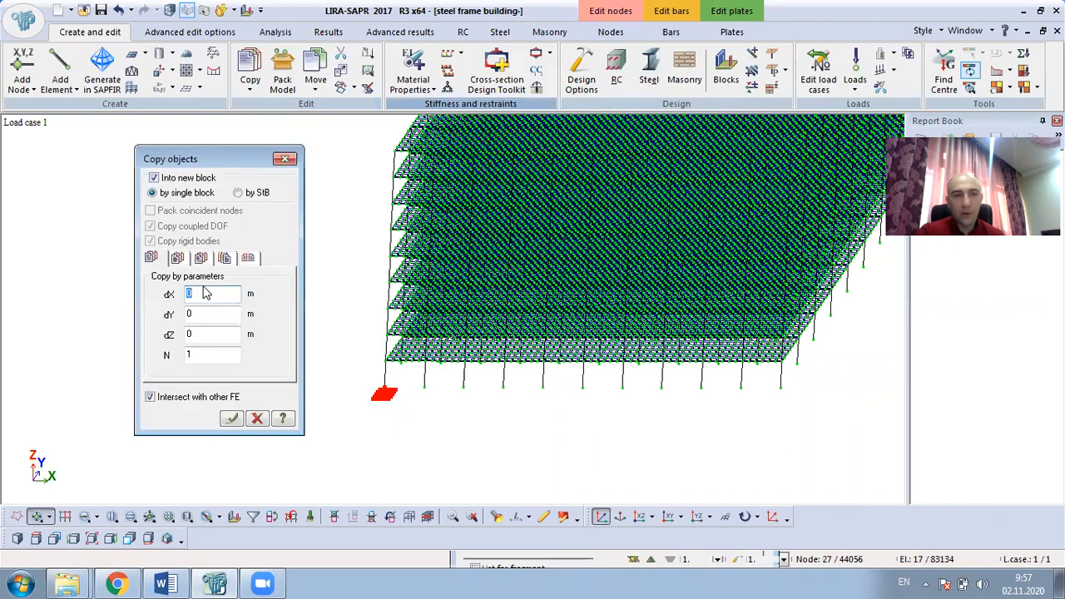
double_click(207, 356)
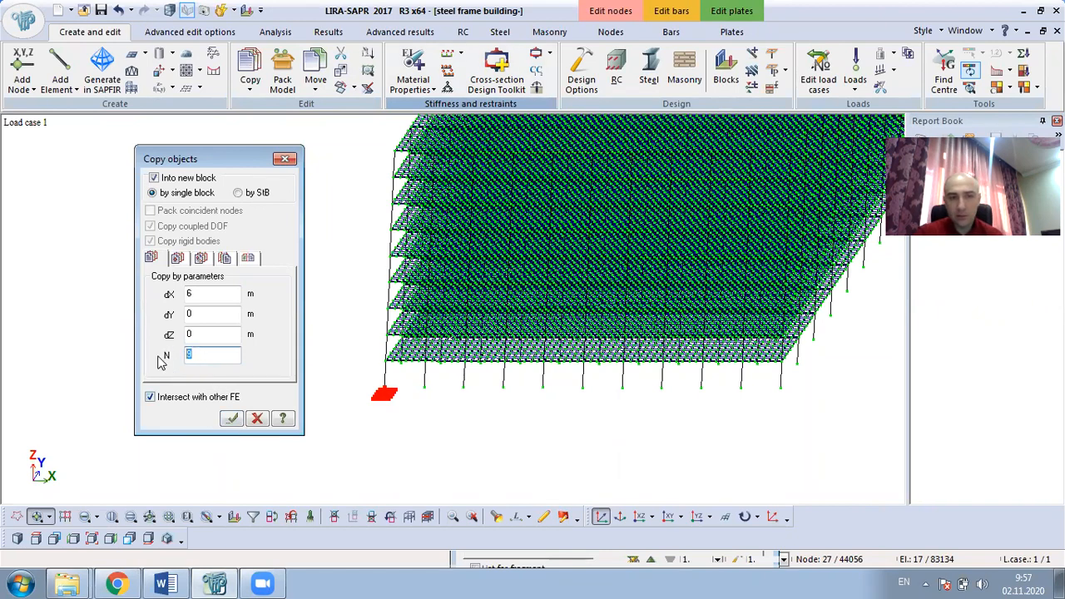
click(231, 418)
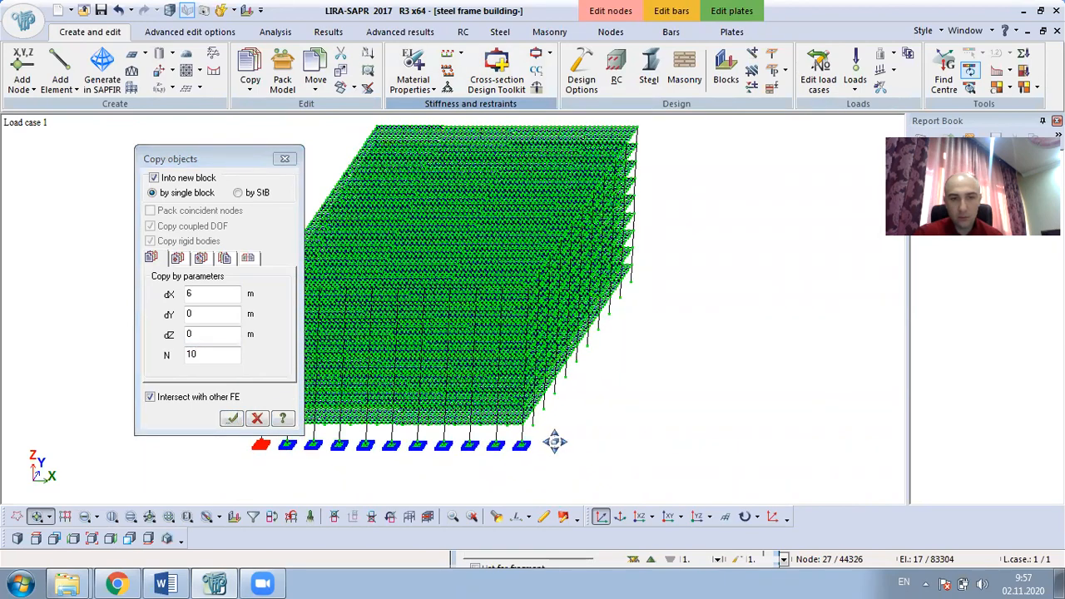
click(285, 159)
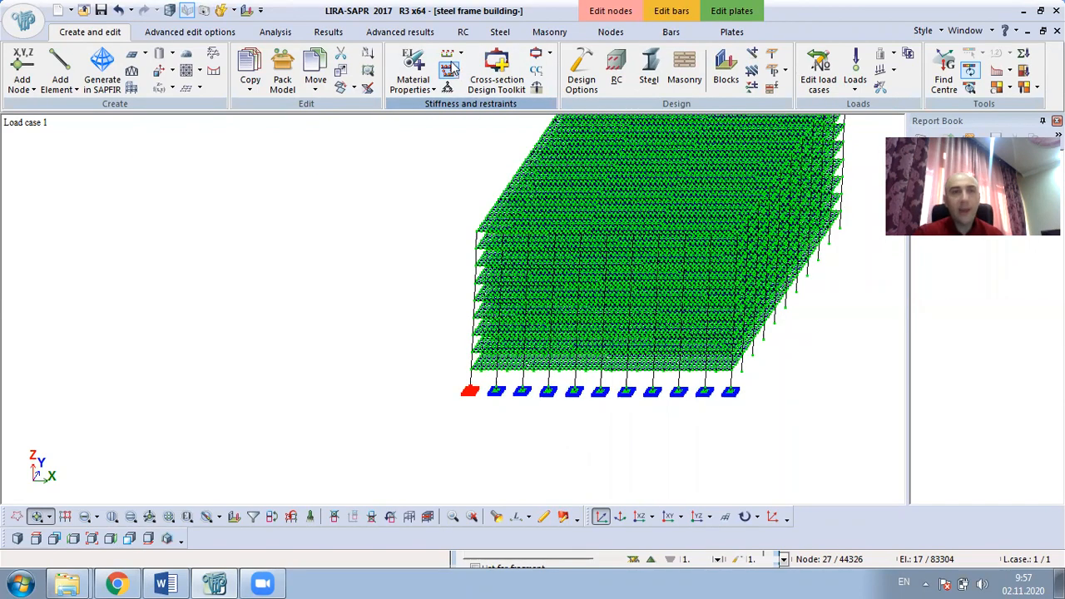
Select the whole row of foundation slabs and under-column parts by stiffness types Plate H 60 and Rect. bar 80 X 80.
click(413, 71)
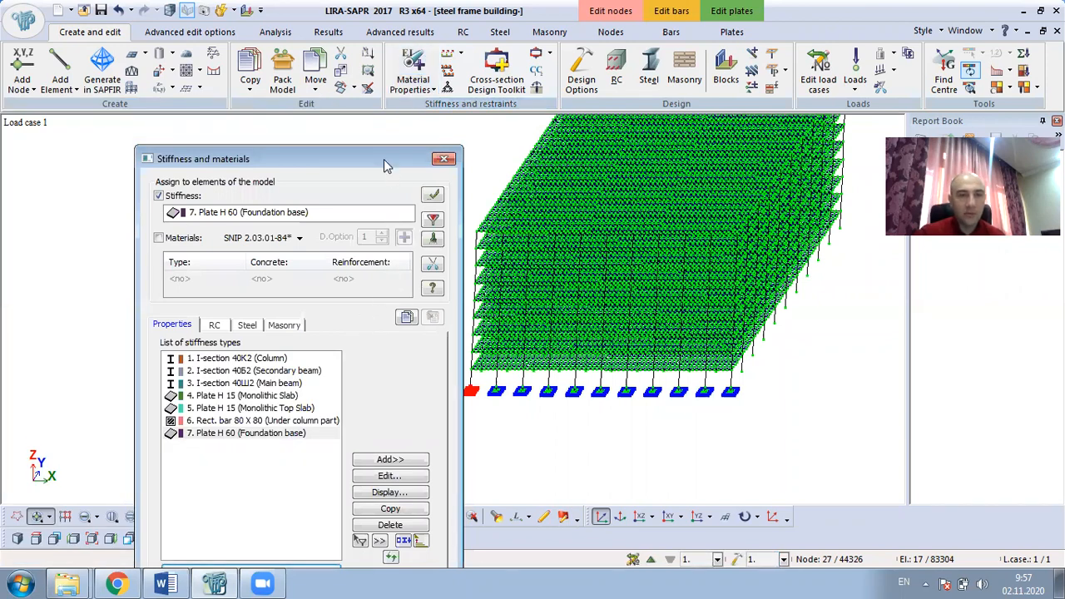
drag(384, 159, 355, 98)
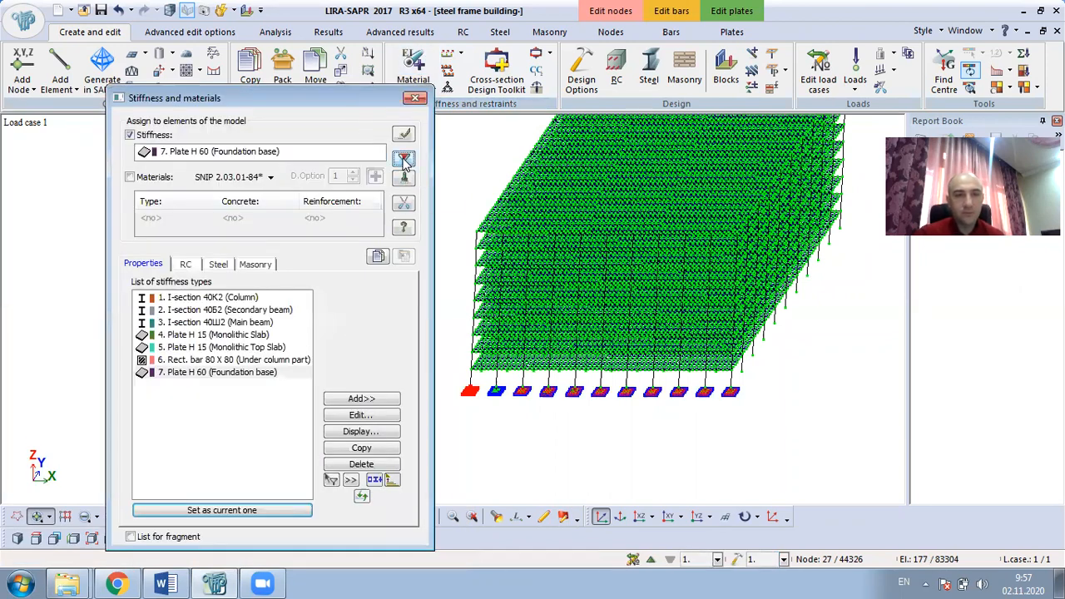
click(262, 363)
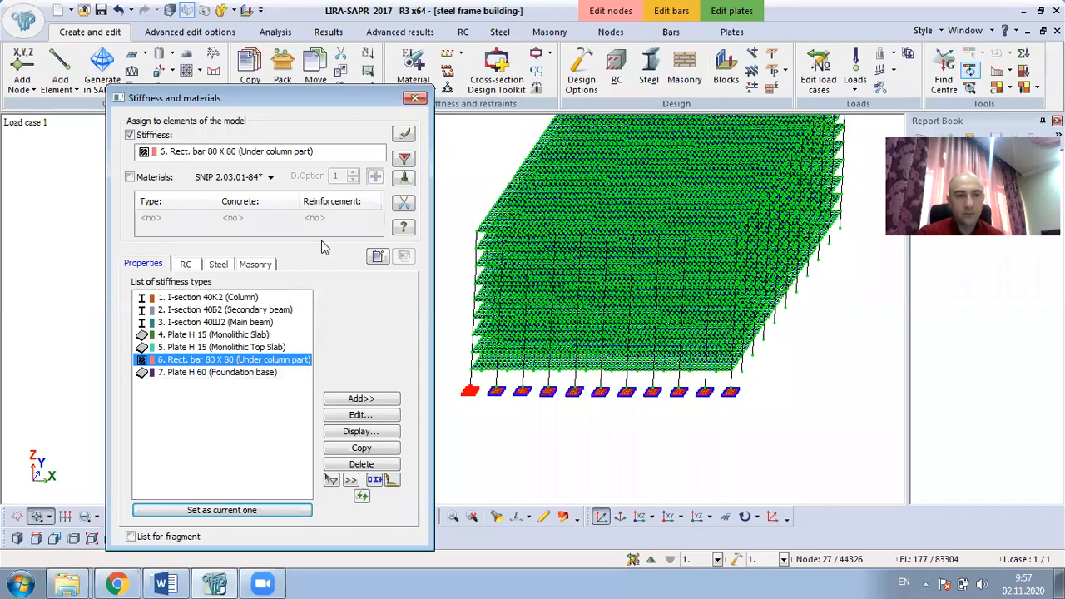
click(414, 98)
scroll(551, 286, up, 3)
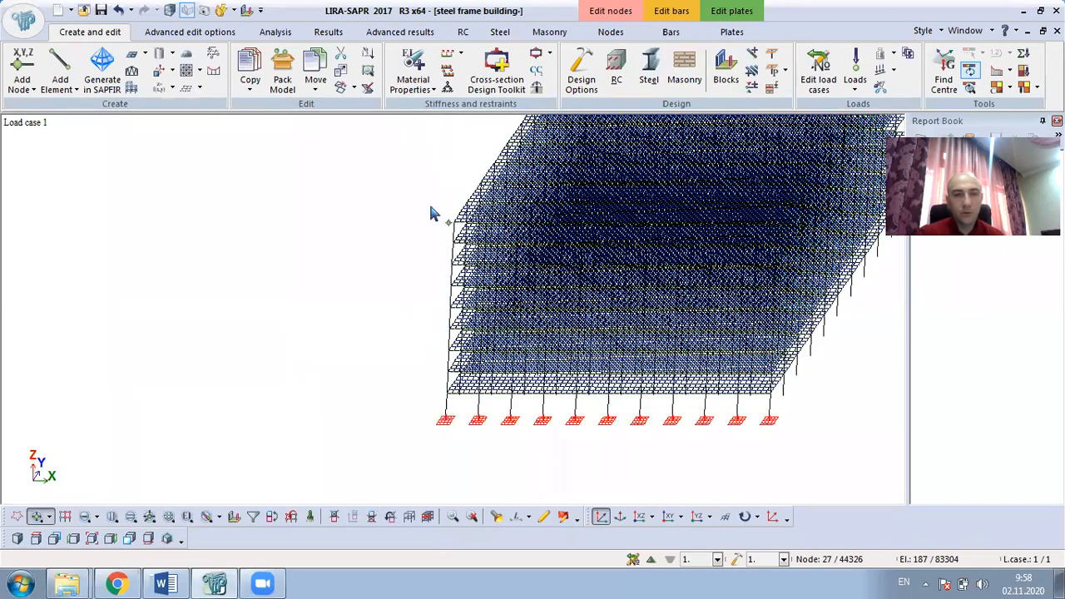
Try to copy the selected foundation row 10 times along Y with a 9 m step and check its alignment with the columns.
click(250, 68)
key(Tab)
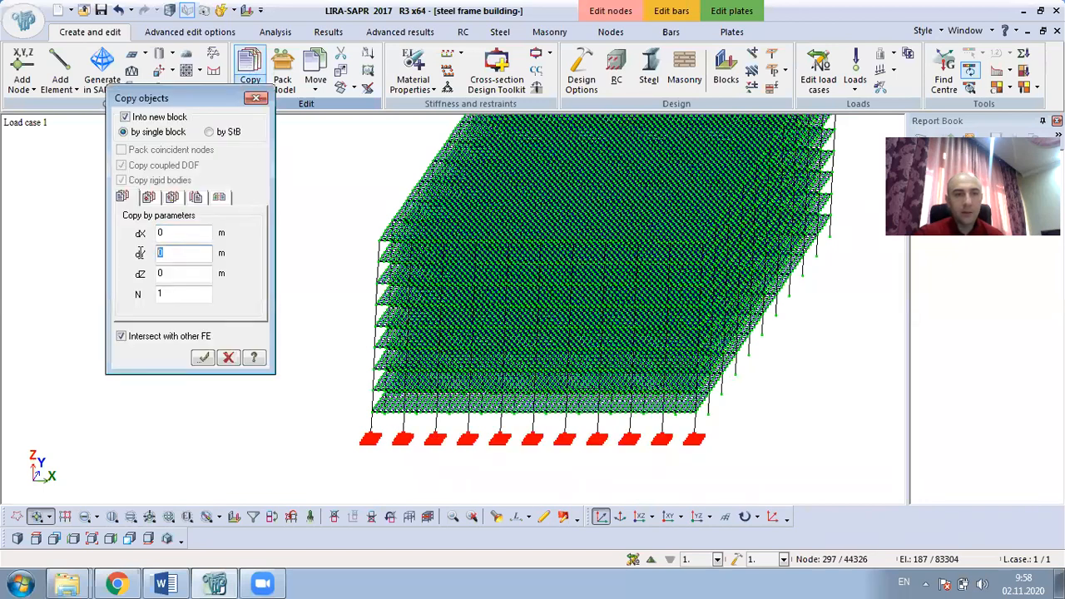
text(9)
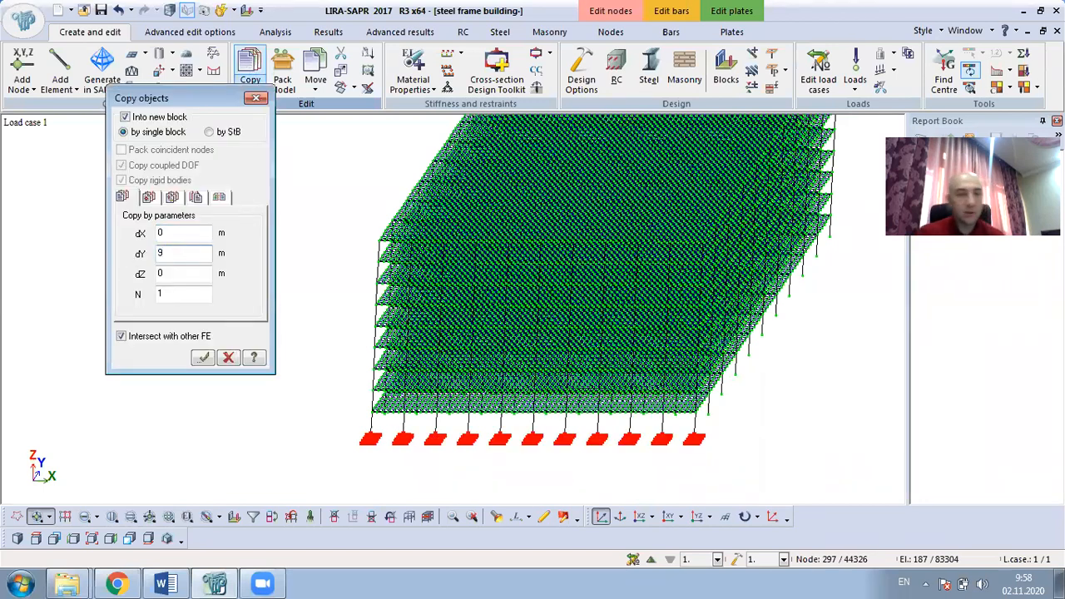
key(Tab)
key(Tab)
text(1)
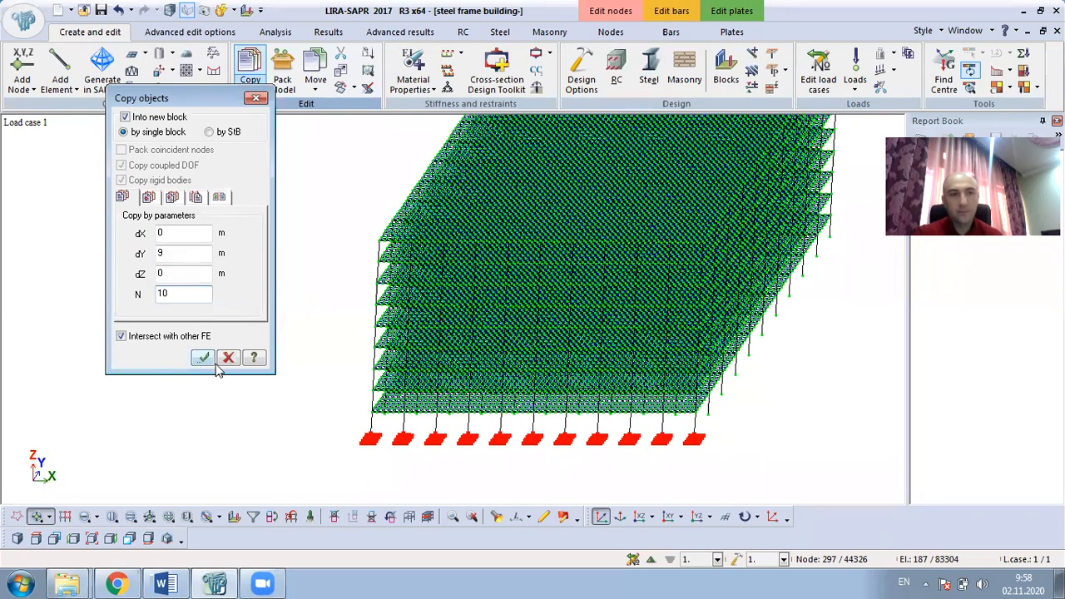
click(204, 359)
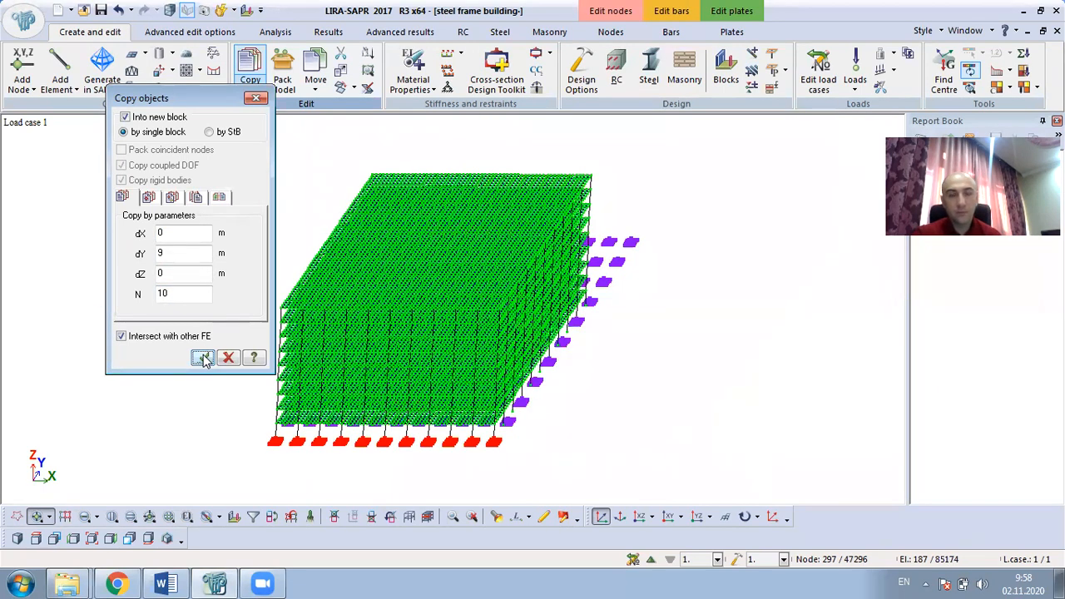
middle_drag(578, 421, 487, 413)
scroll(474, 445, up, 3)
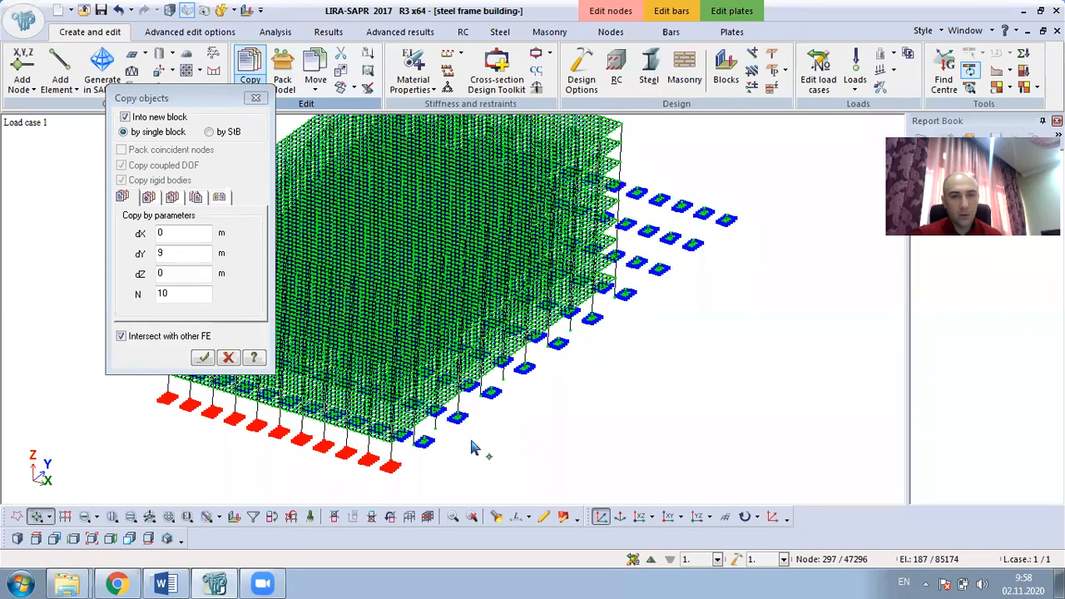
middle_drag(463, 450, 539, 410)
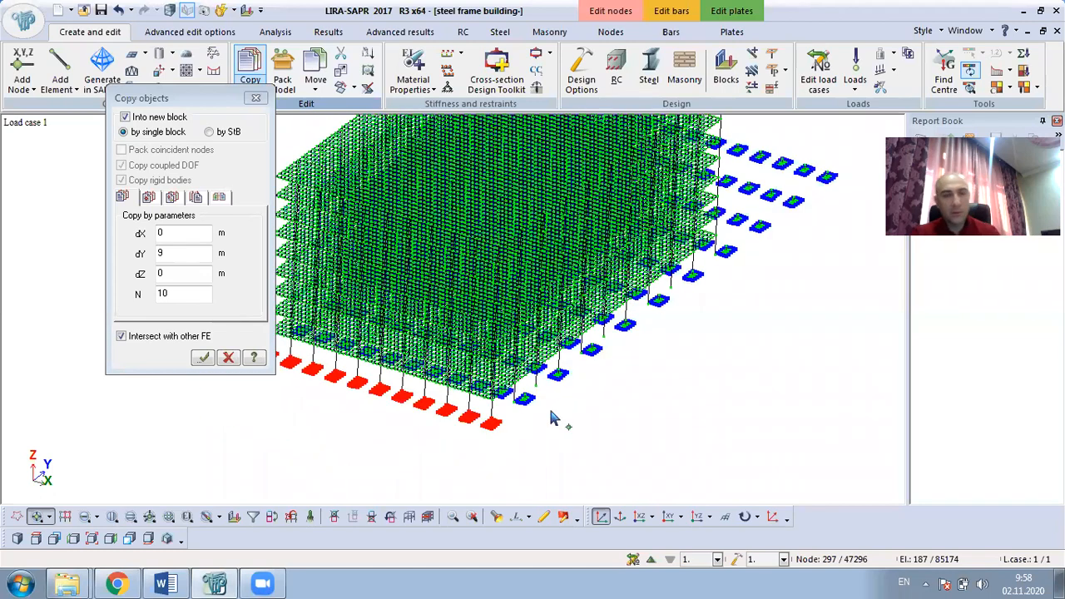
Undo the 9 m copies and copy the foundation row 10 times along Y with a 6 m step.
double_click(172, 254)
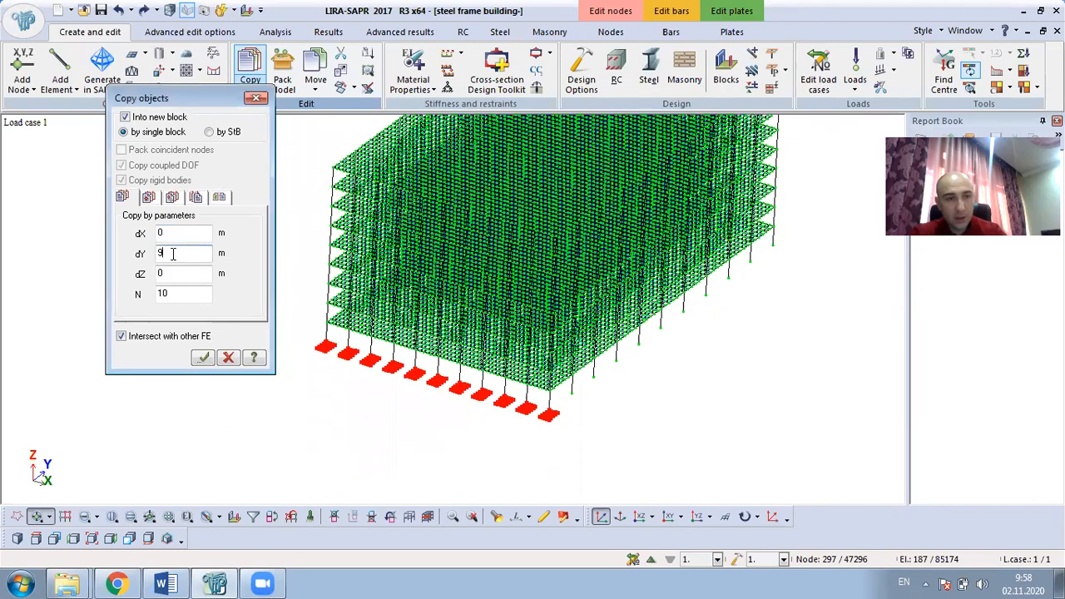
text(6)
click(203, 358)
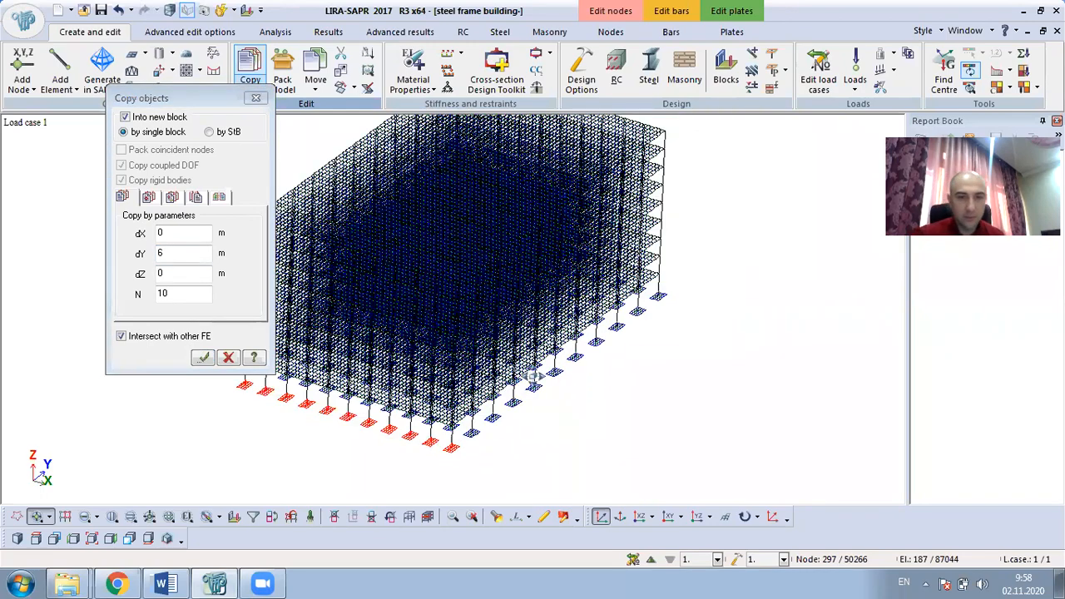
middle_drag(581, 405, 487, 274)
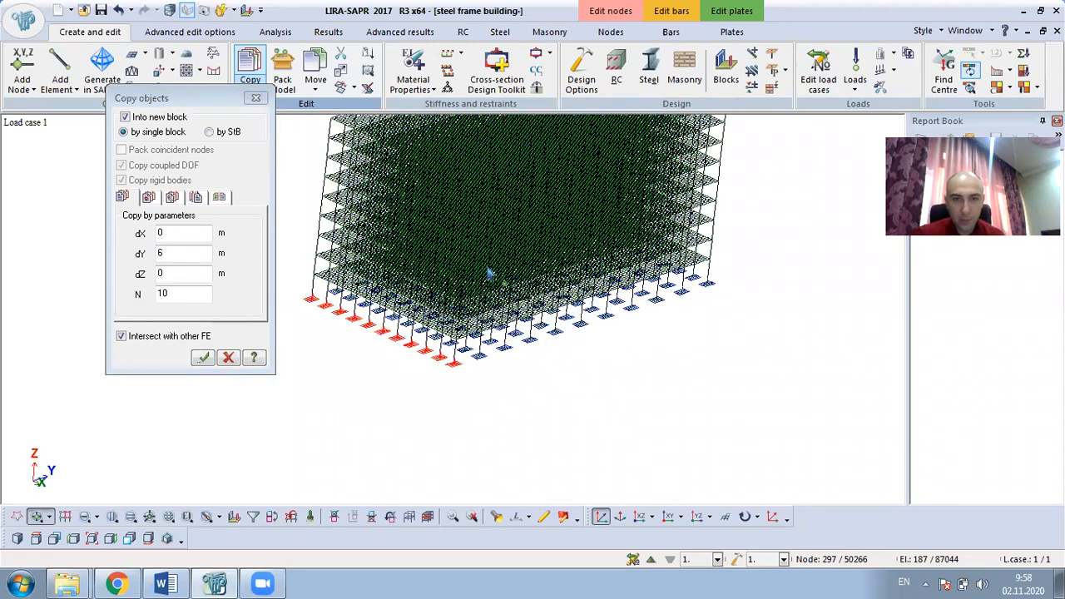
click(256, 98)
Clear the selection and inspect the complete building with foundations beneath all columns.
middle_drag(405, 488, 452, 445)
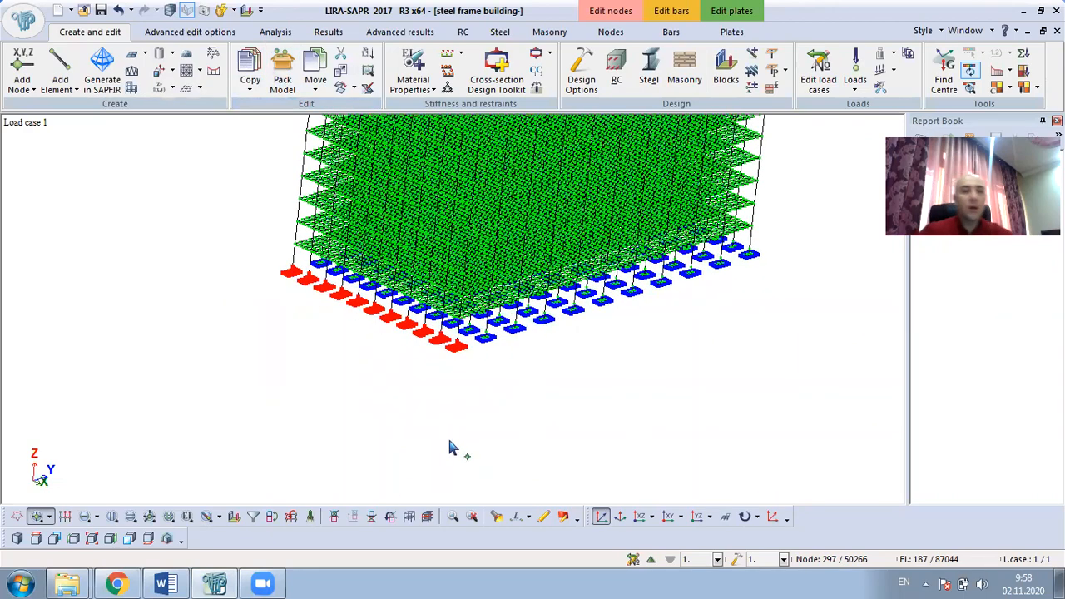
click(310, 517)
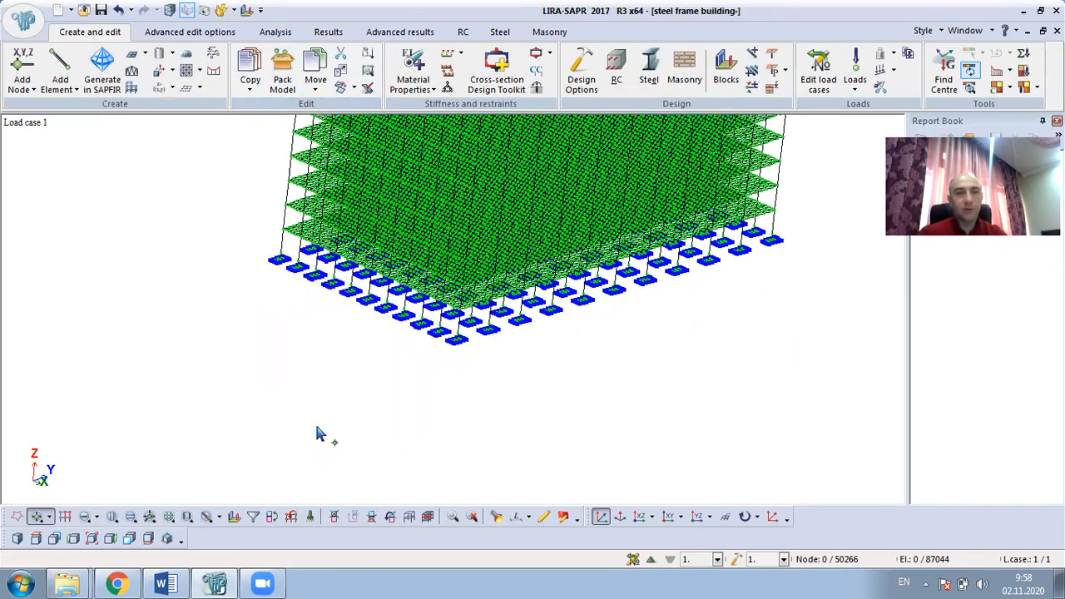
mouse_move(313, 432)
middle_down()
mouse_move(308, 390)
mouse_move(456, 391)
mouse_move(554, 383)
mouse_move(604, 365)
mouse_move(601, 308)
mouse_move(587, 421)
mouse_move(606, 447)
mouse_move(607, 432)
mouse_move(441, 376)
middle_up()
middle_drag(461, 432, 468, 439)
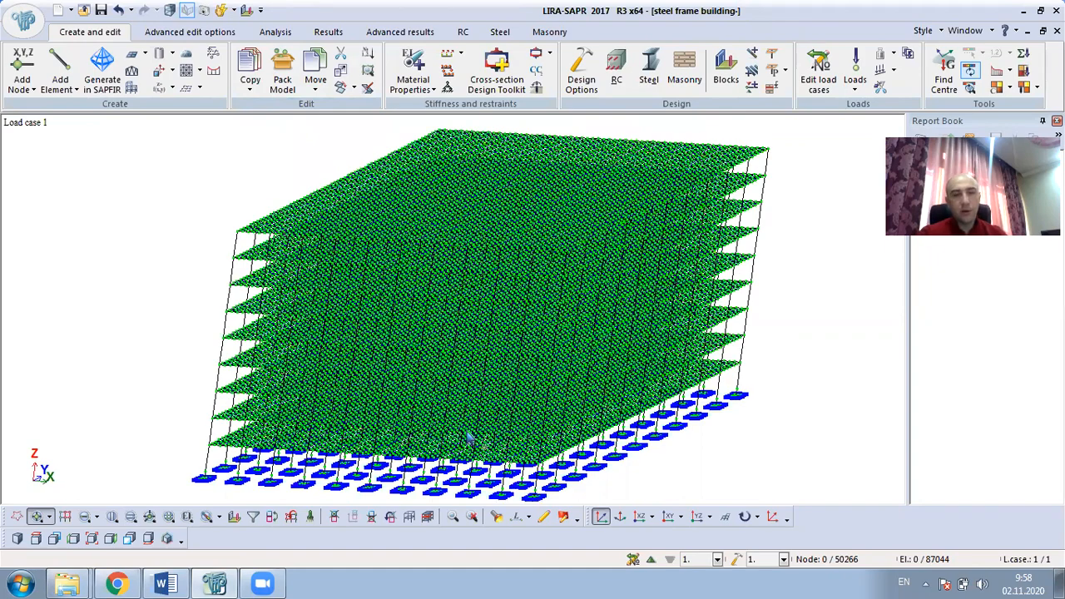
Switch to the Word assignment document and look up the outer brick wall thickness for the highlighted variant.
middle_drag(521, 372, 513, 311)
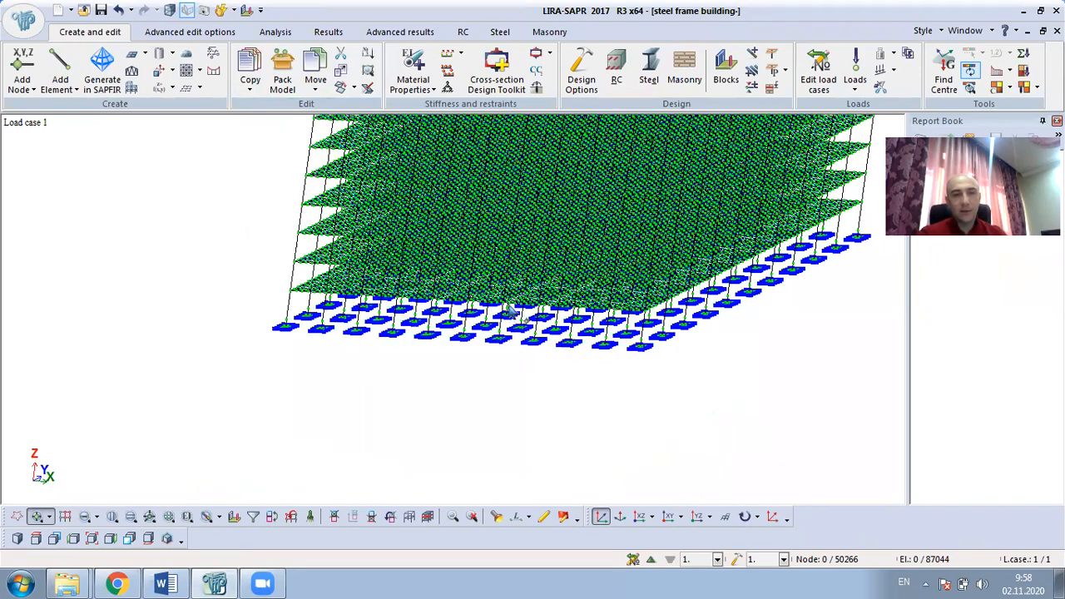
scroll(513, 311, up, 2)
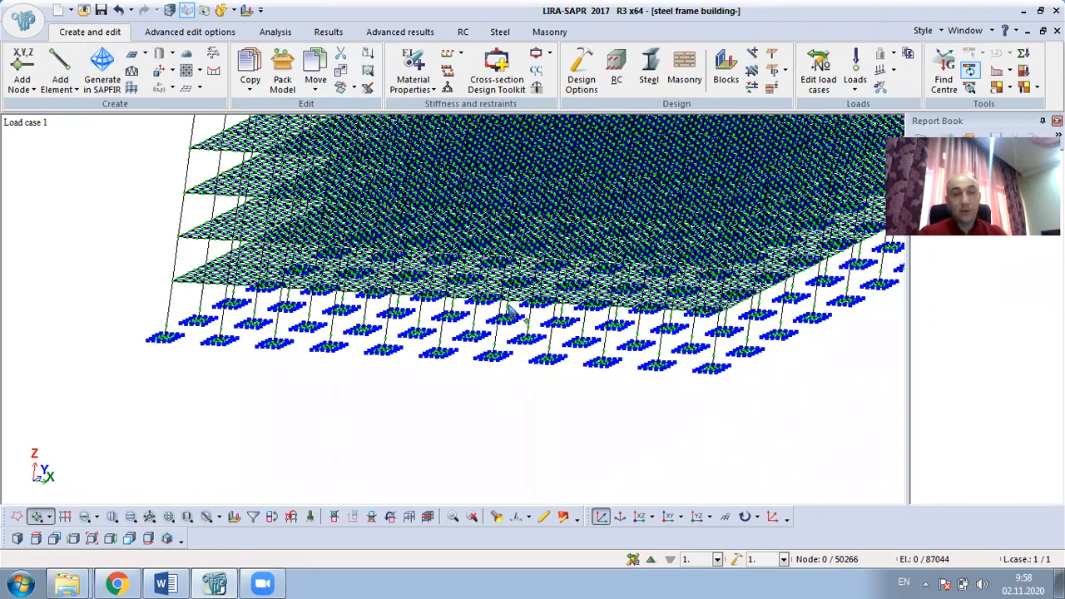
click(424, 66)
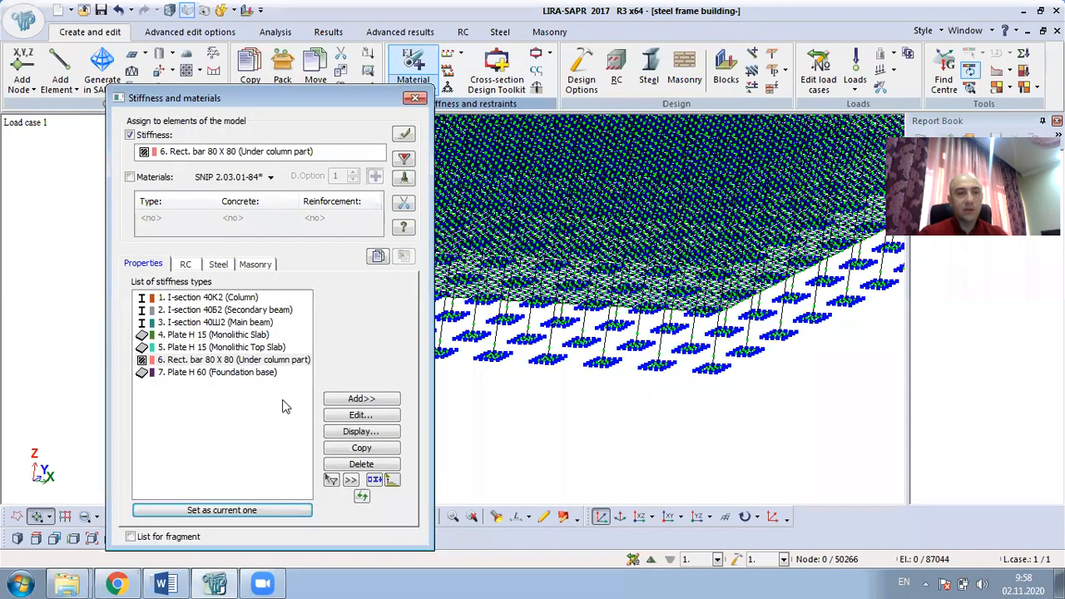
click(165, 582)
scroll(236, 486, down, 10)
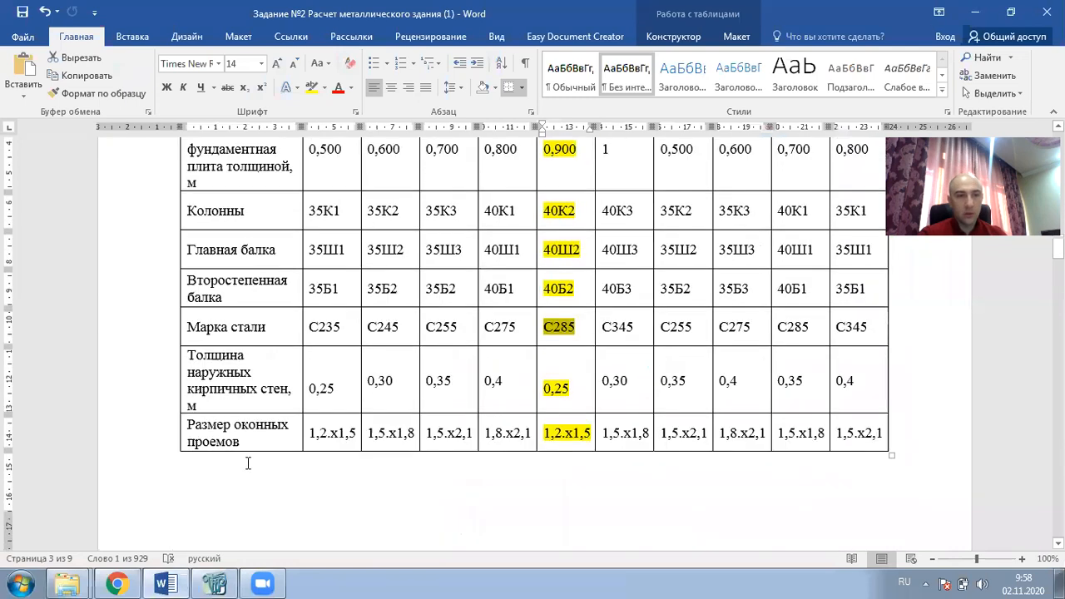
drag(189, 357, 249, 401)
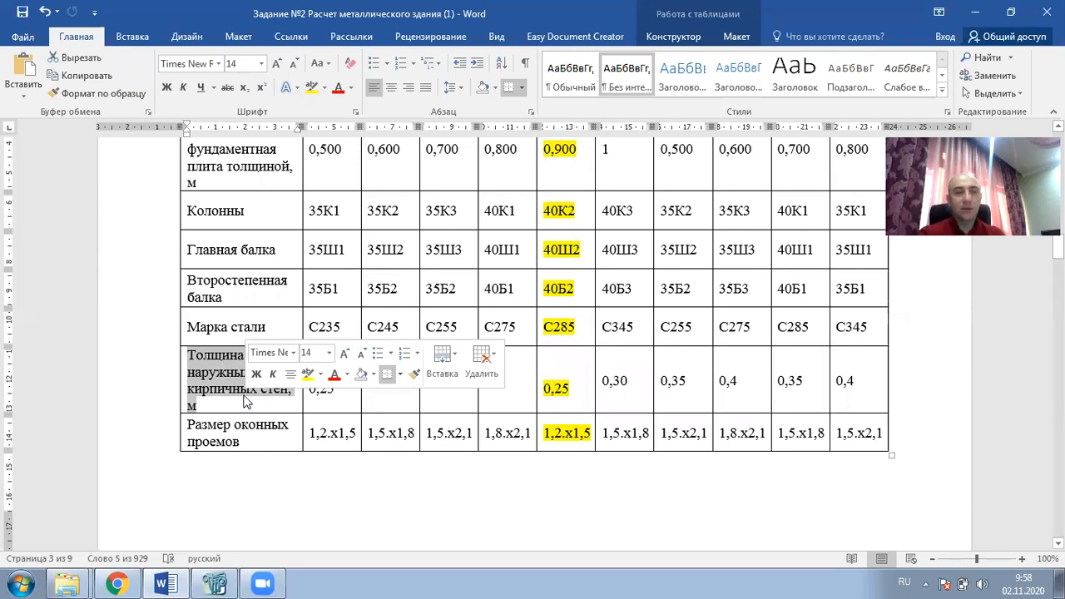
click(253, 398)
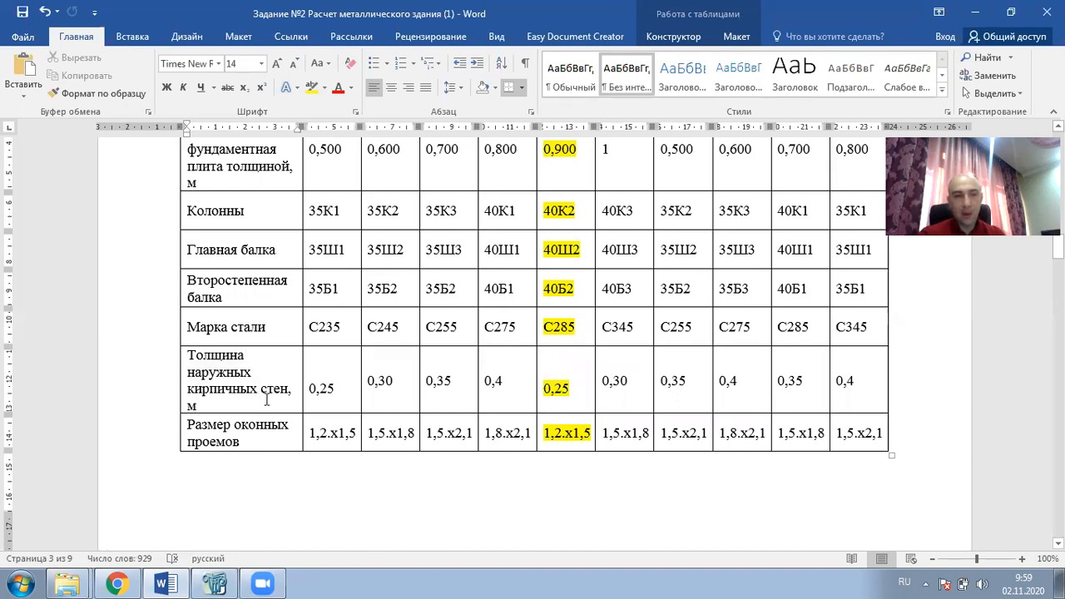
double_click(564, 393)
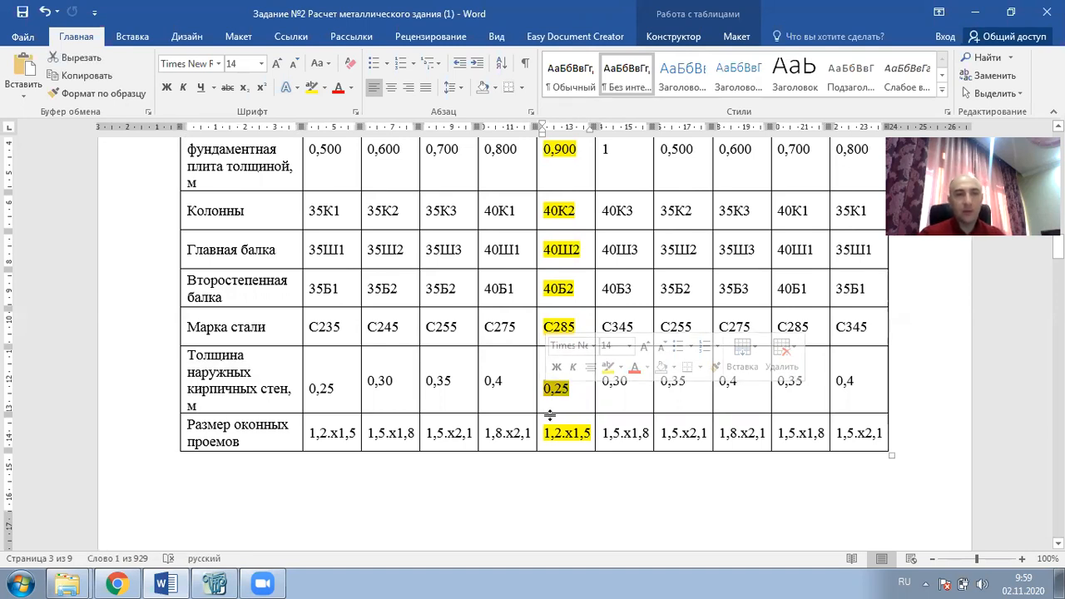
scroll(549, 414, down, 10)
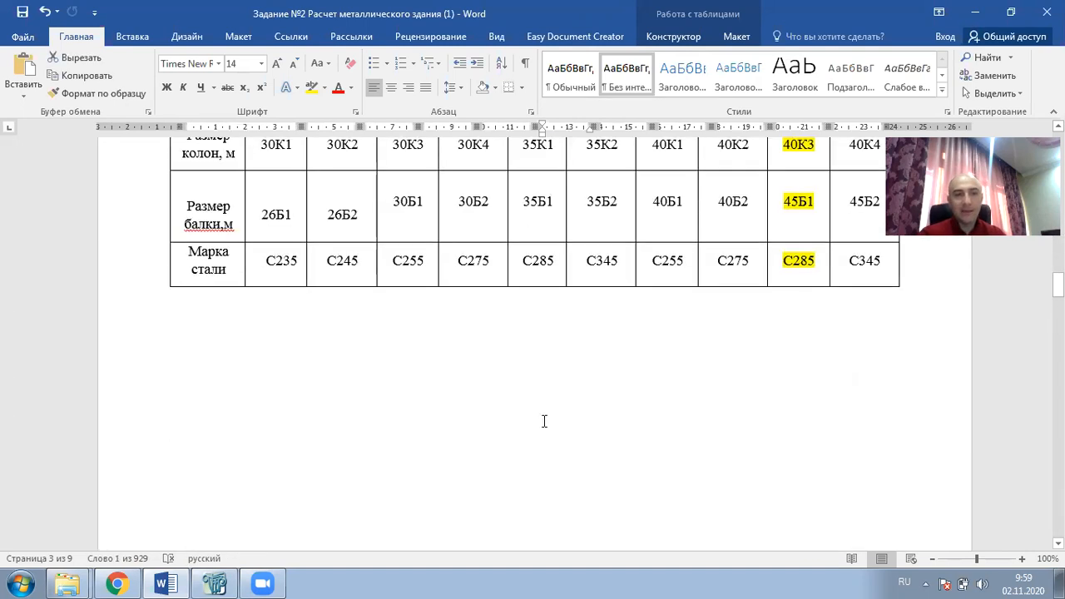
scroll(545, 422, down, 5)
scroll(544, 422, down, 10)
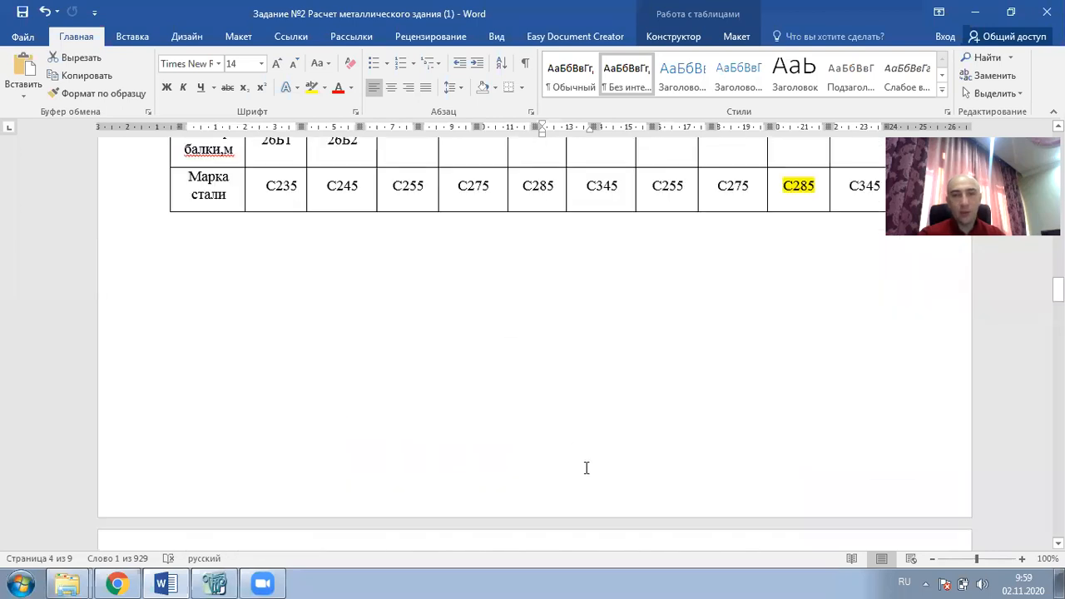
Return to LIRA-SAPR and duplicate the stiffness type Plate H 15 (Monolithic Top Slab).
click(978, 12)
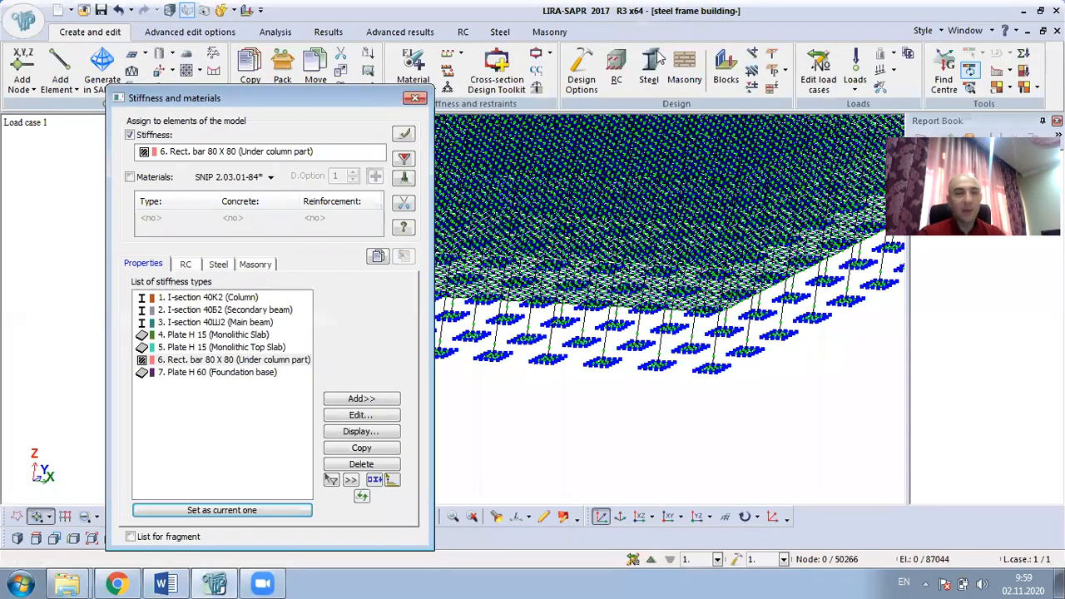
click(415, 98)
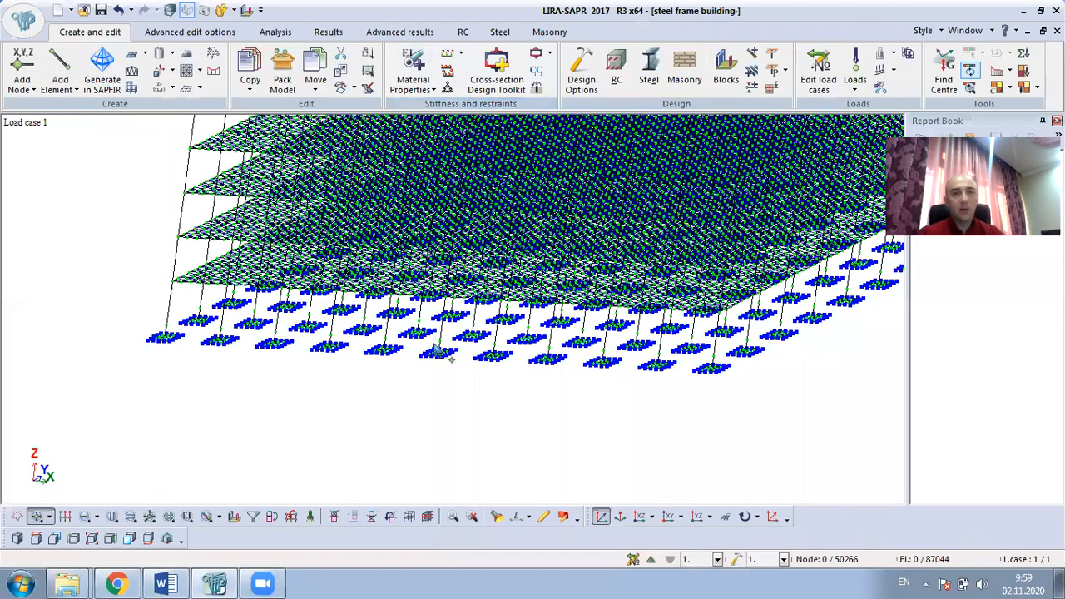
middle_drag(345, 374, 395, 401)
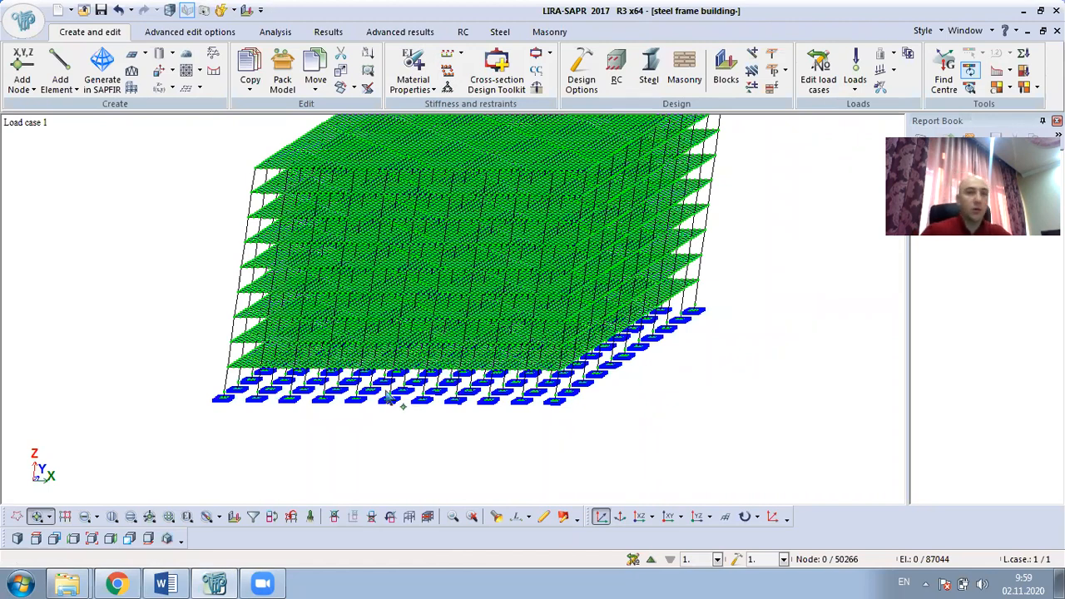
click(401, 63)
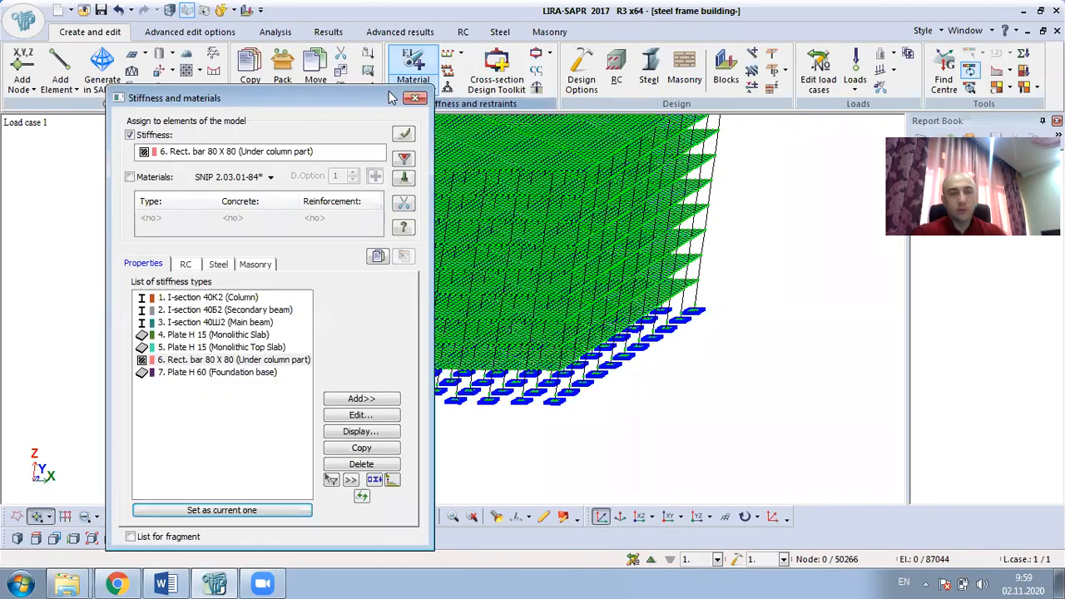
drag(337, 97, 407, 58)
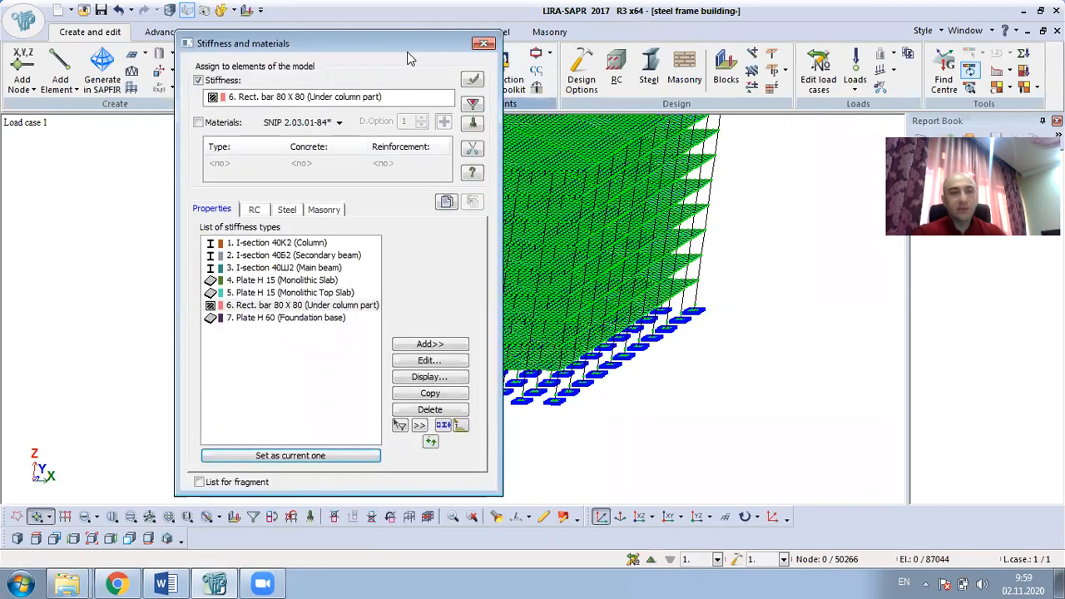
click(450, 345)
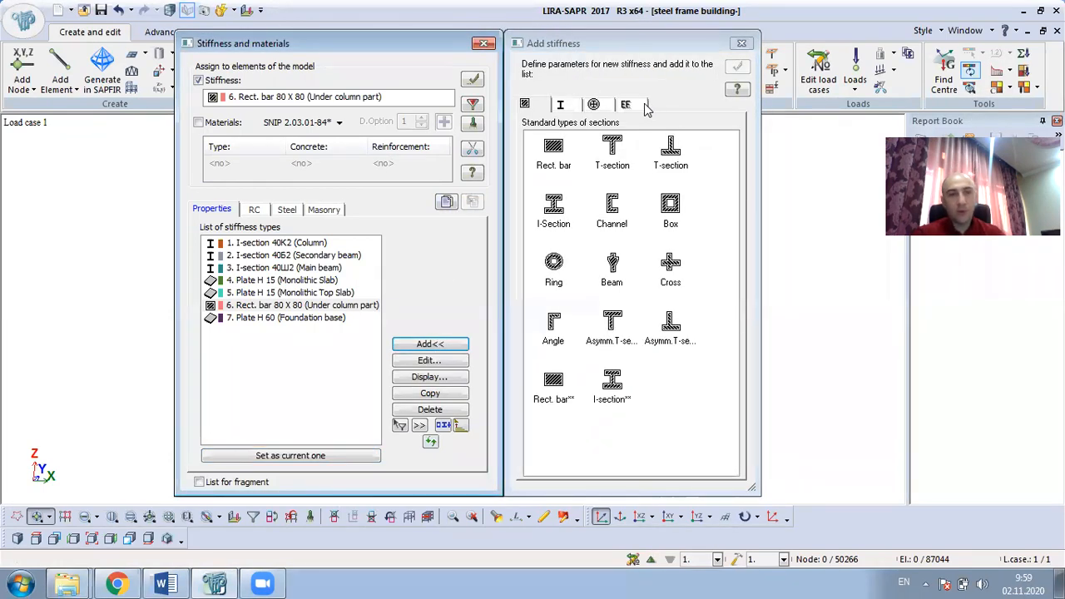
click(309, 295)
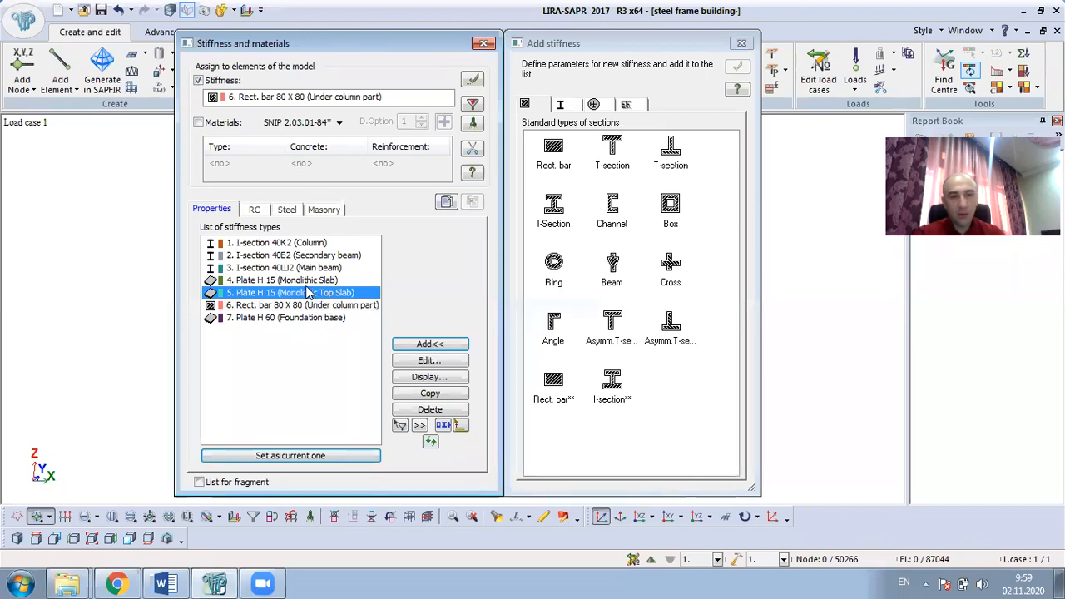
click(447, 394)
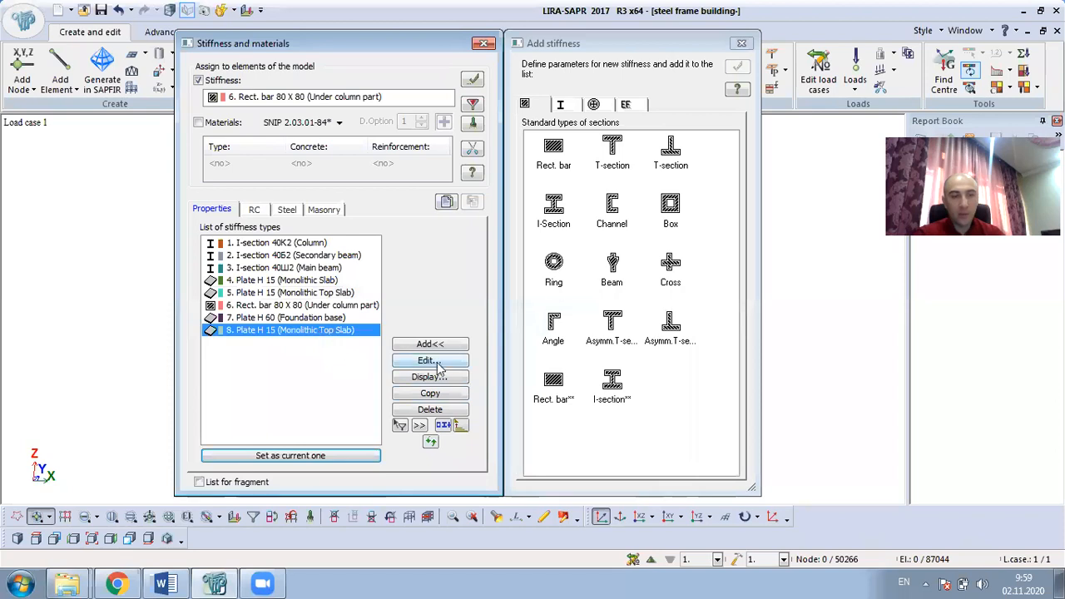
Set the plate thickness H of the duplicated top slab stiffness to 25 cm.
click(428, 360)
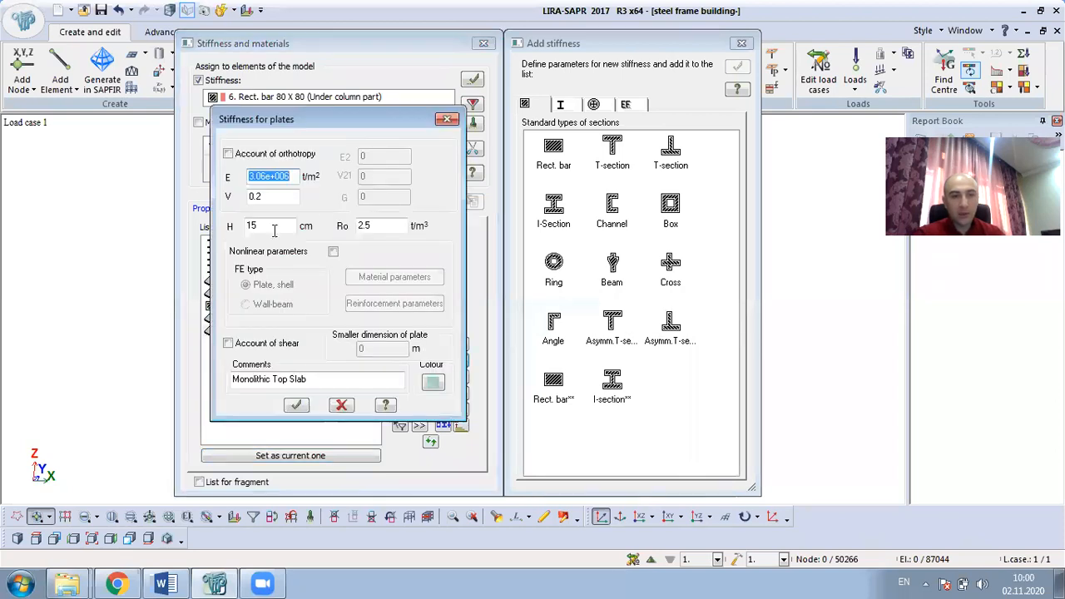
click(278, 178)
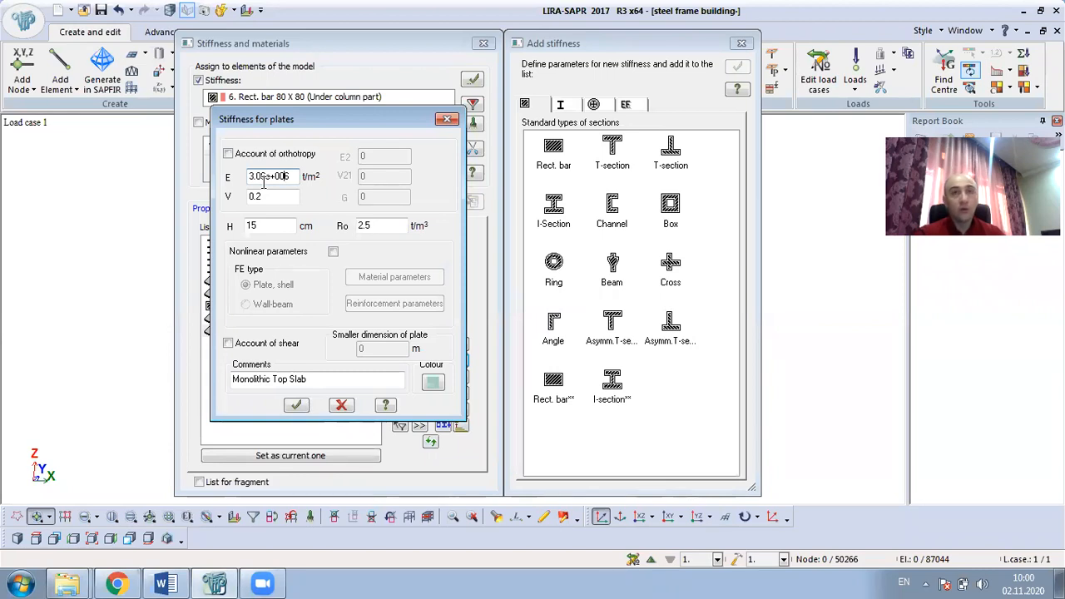
double_click(252, 226)
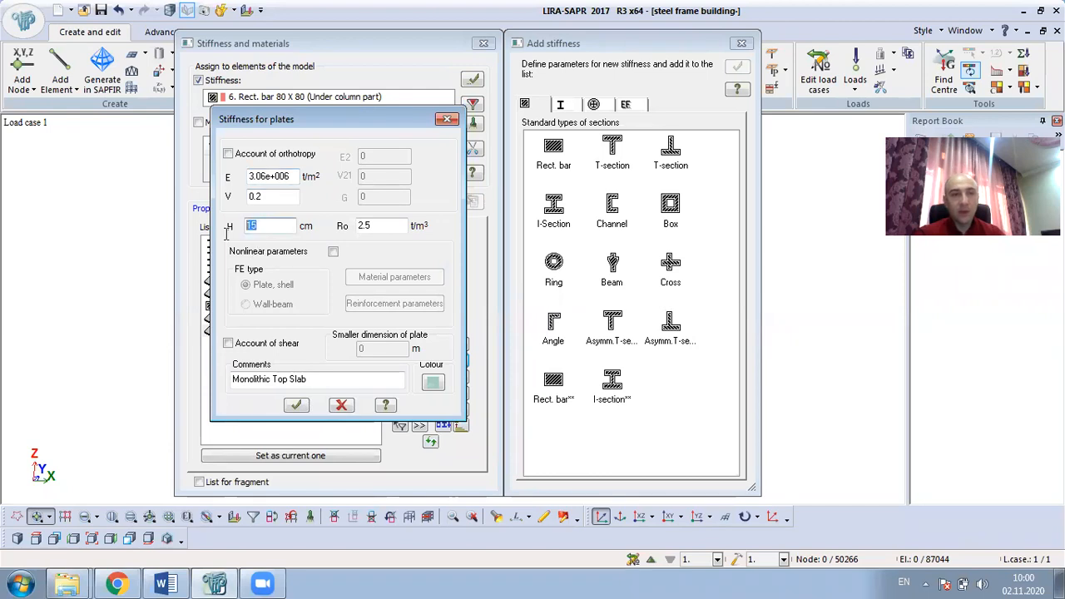
text(25)
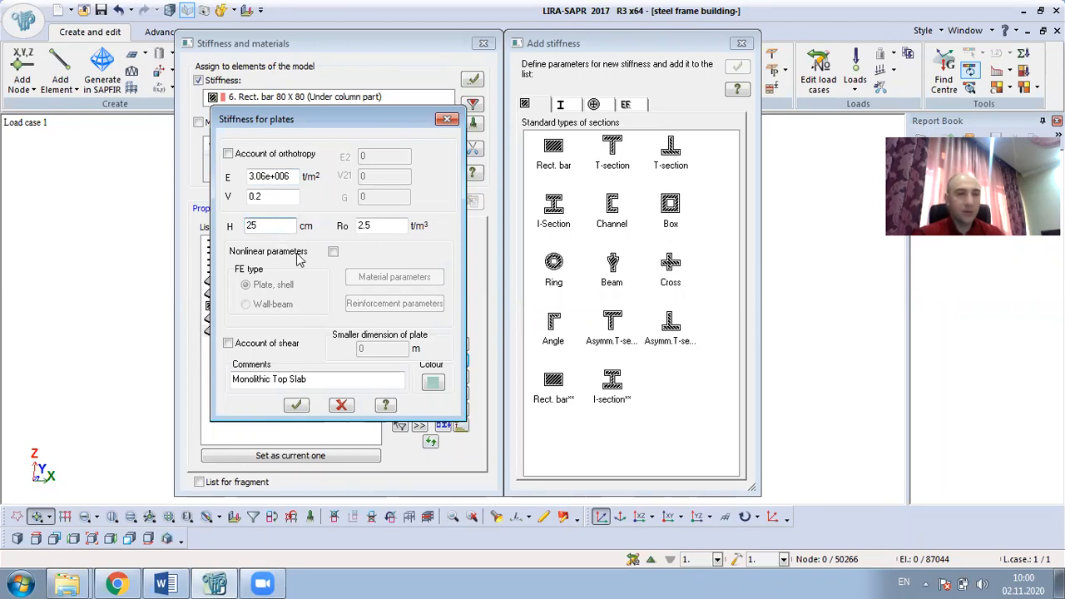
Change the 25 cm plate's comment to "Monolithic Substructure wall" and save the stiffness parameters.
drag(315, 380, 208, 386)
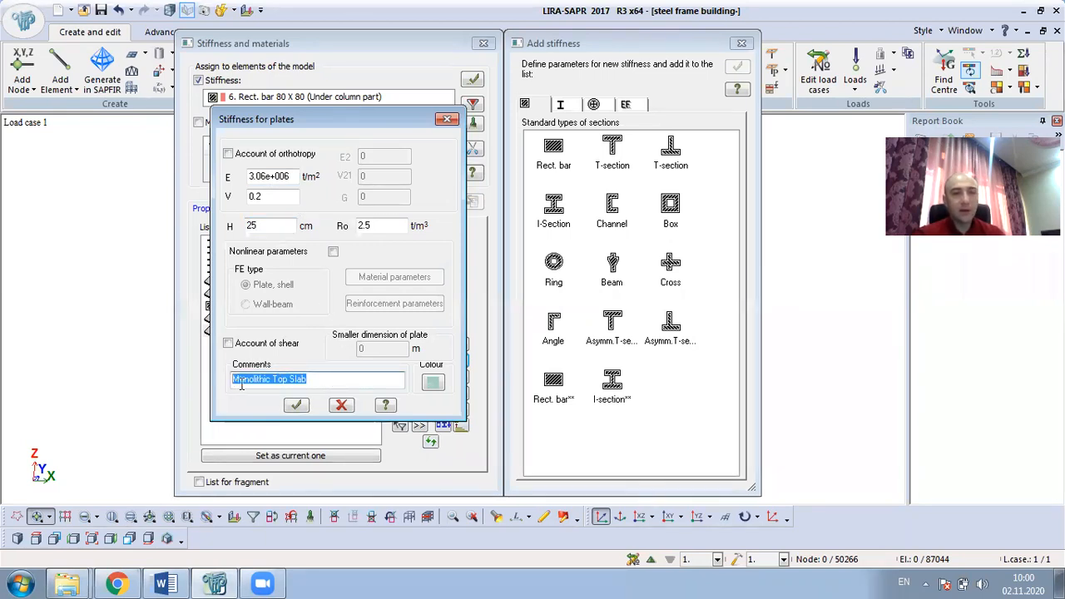
drag(319, 379, 272, 380)
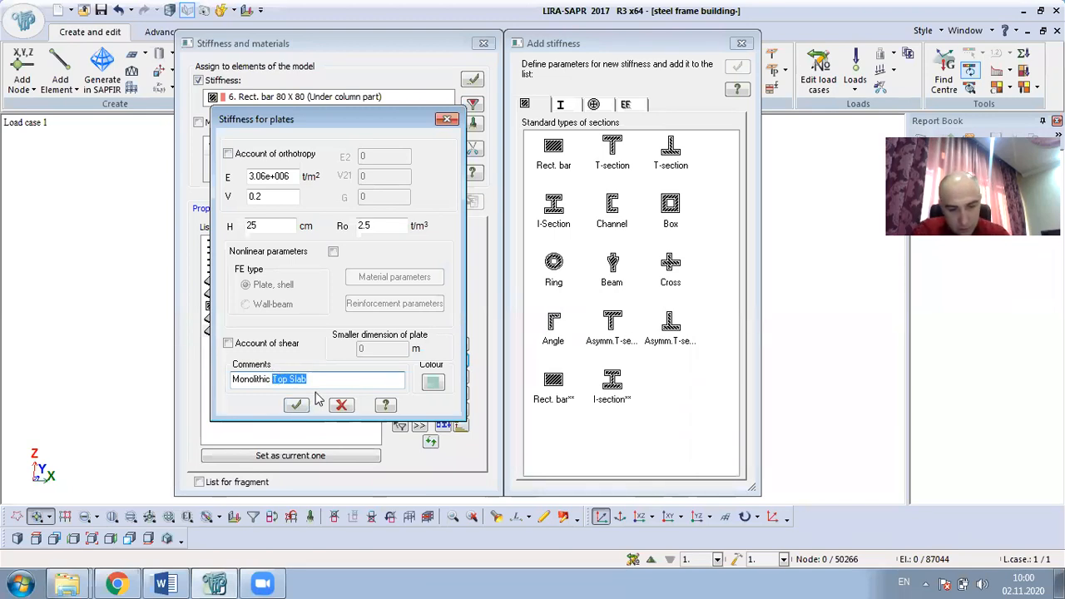
text(SU)
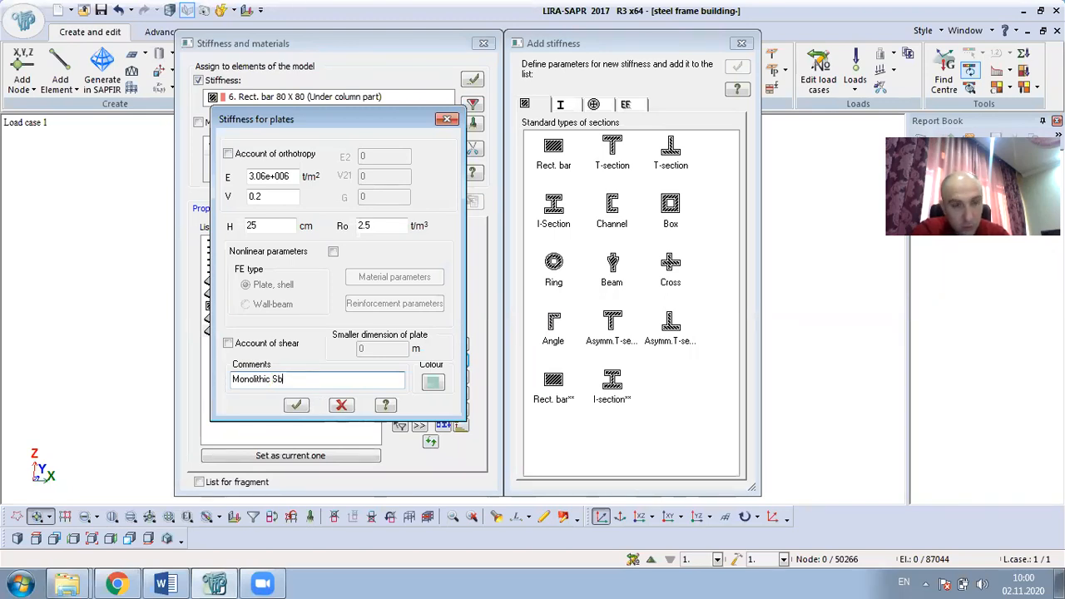
text(ubstru)
text(c)
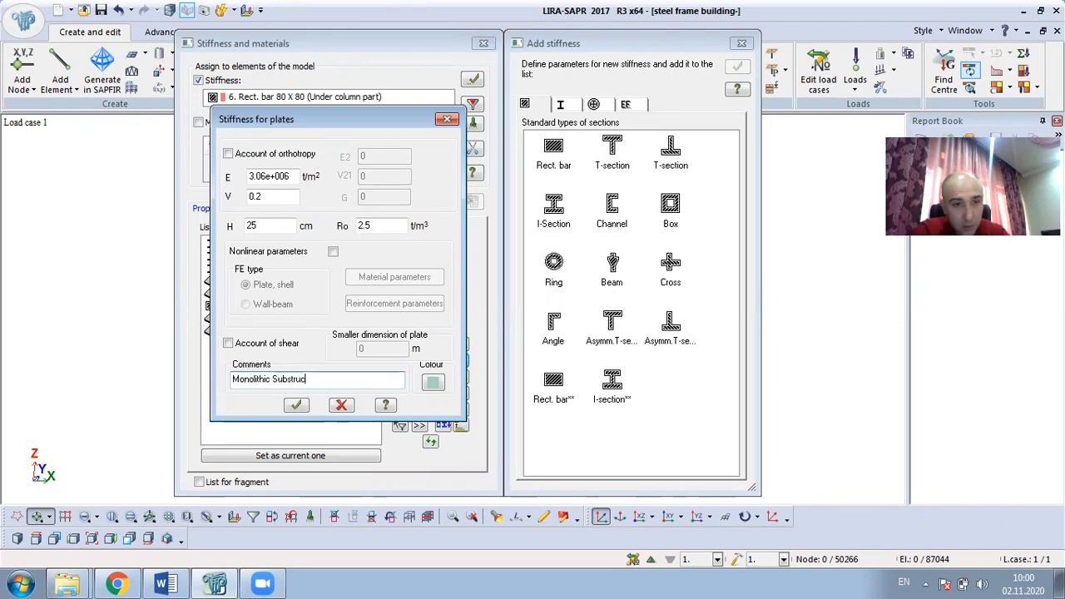
text(ture)
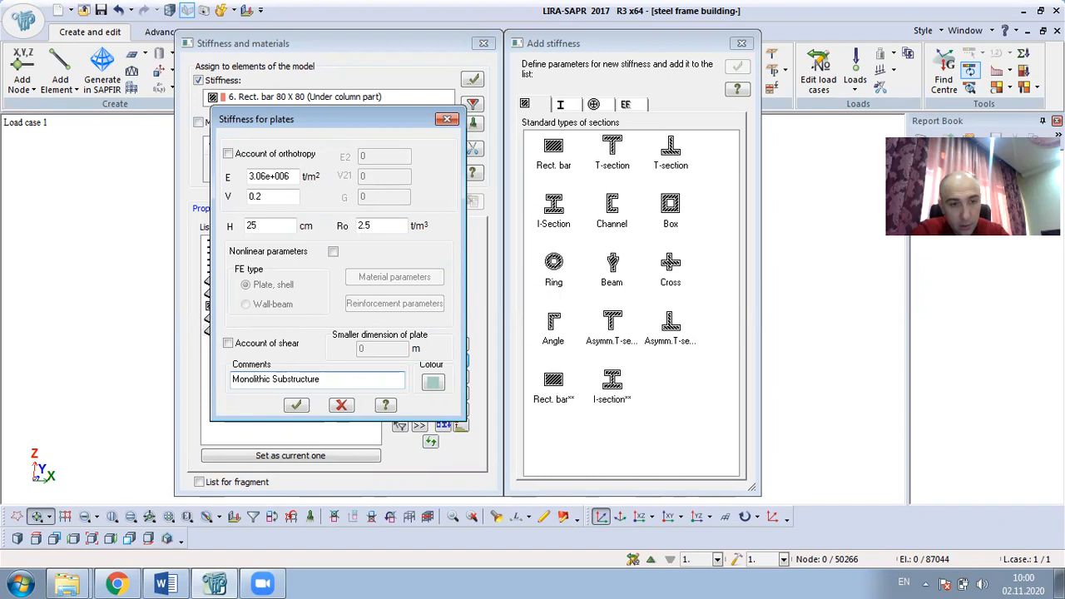
text( wall)
click(297, 405)
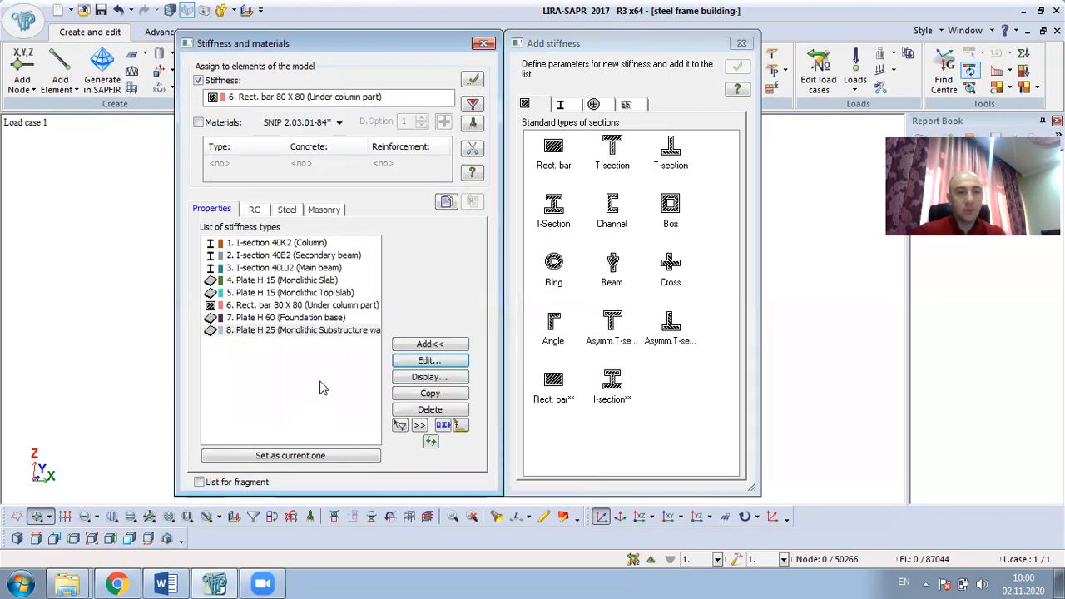
Duplicate the stiffness Plate H 25 (Monolithic Substructure wall) and set the copy's E to 480000 t/m2, V to 0.25 and Ro to 1.8 t/m3.
click(306, 332)
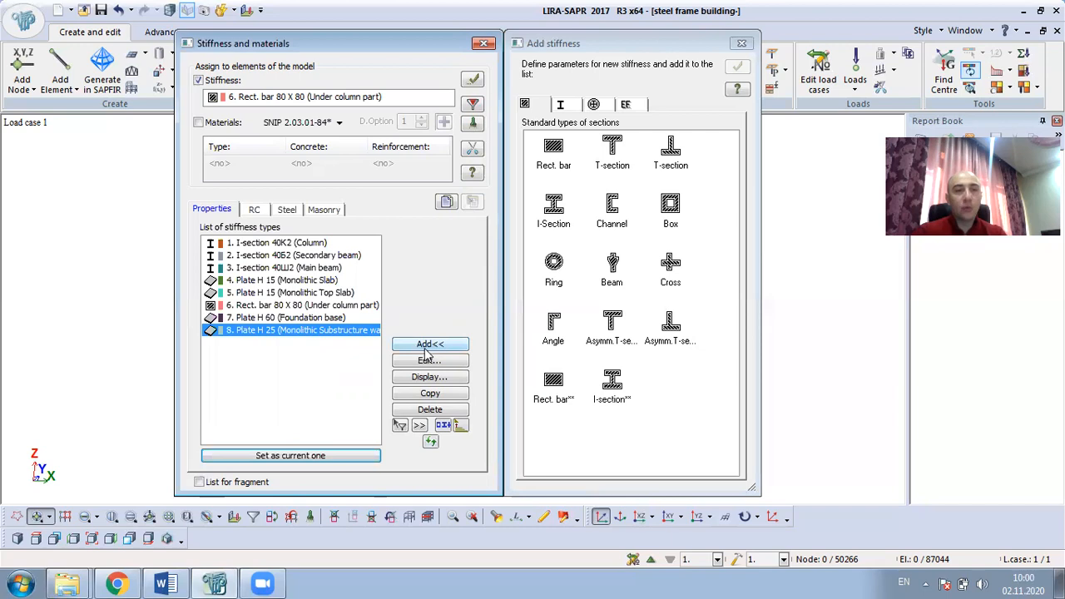
click(430, 396)
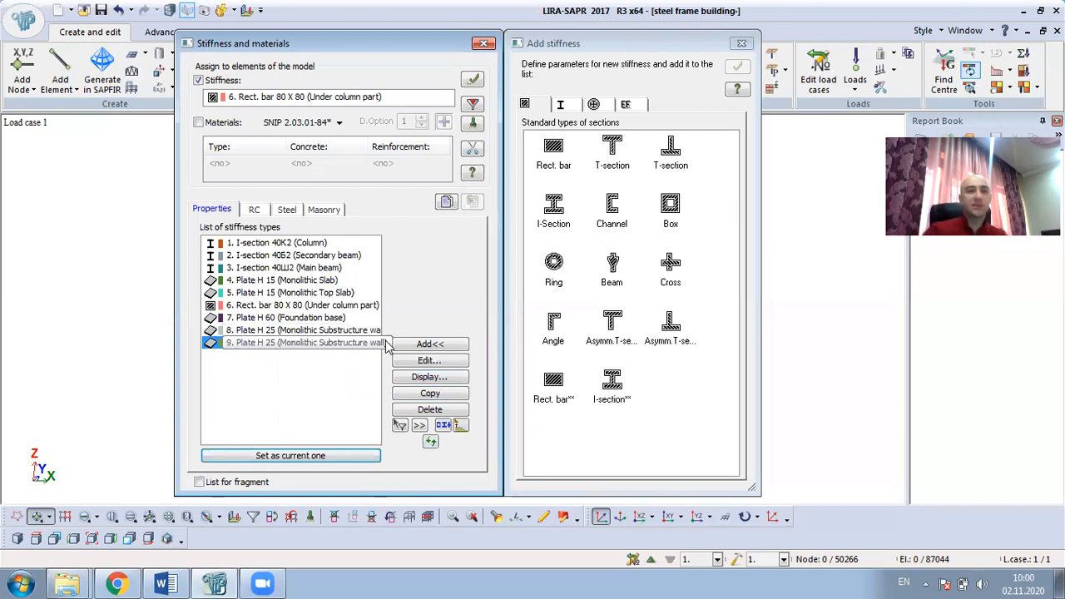
click(446, 361)
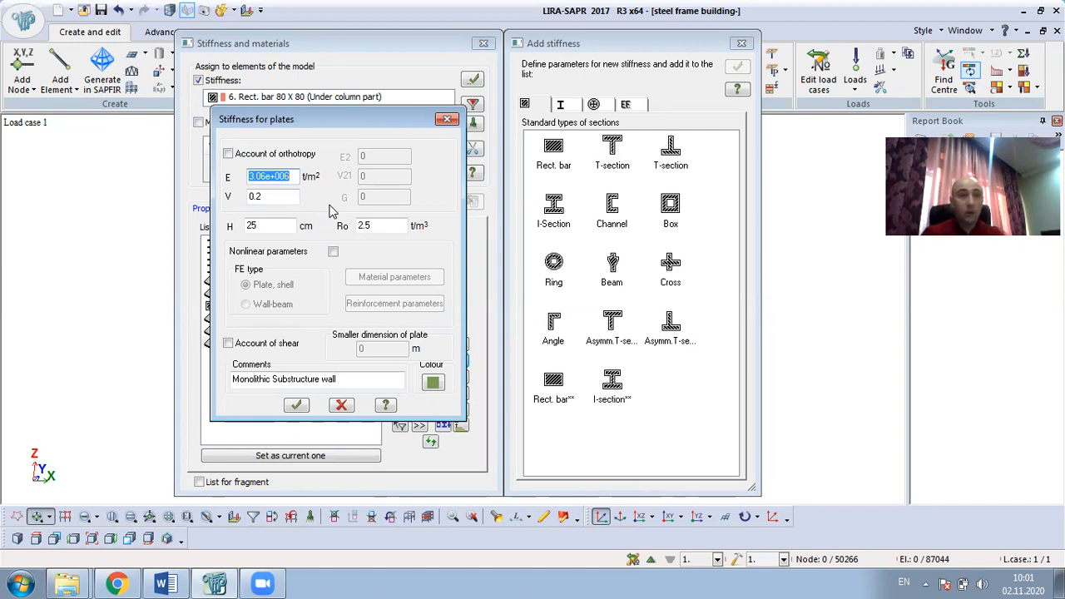
text(480)
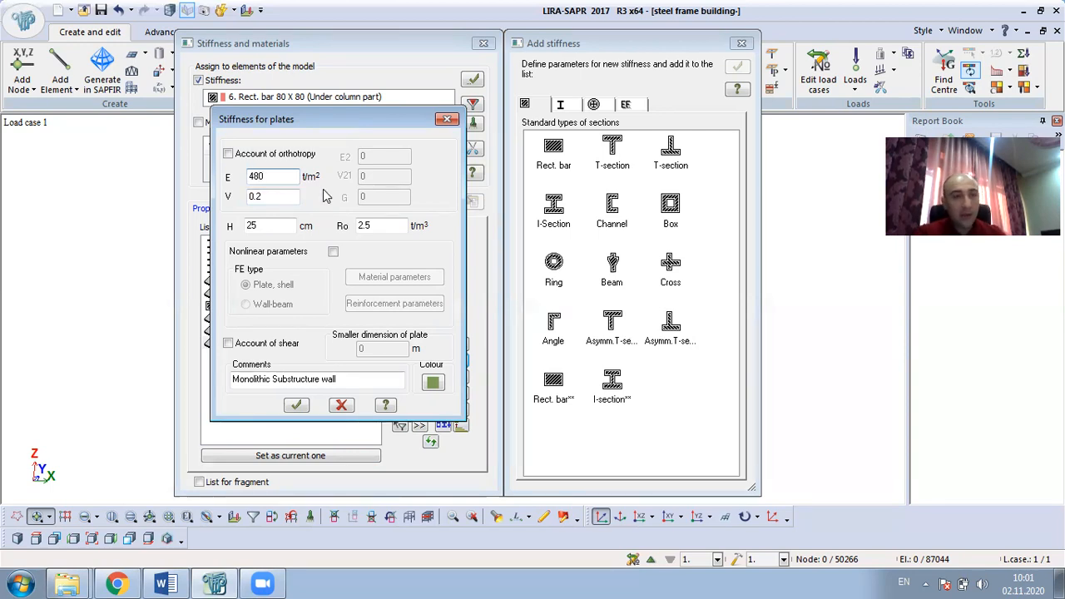
text(000)
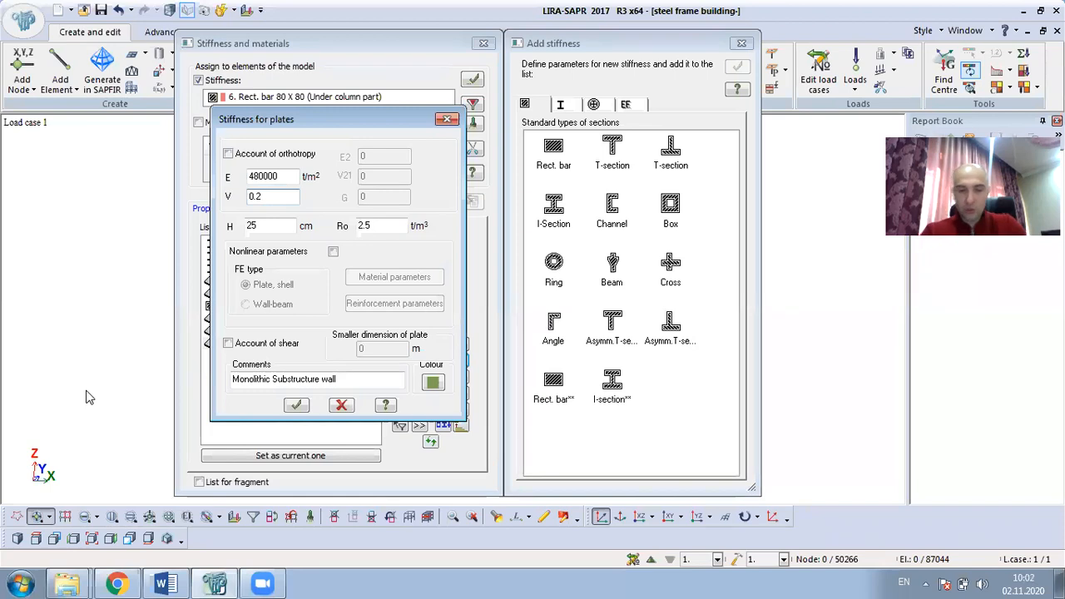
text(5)
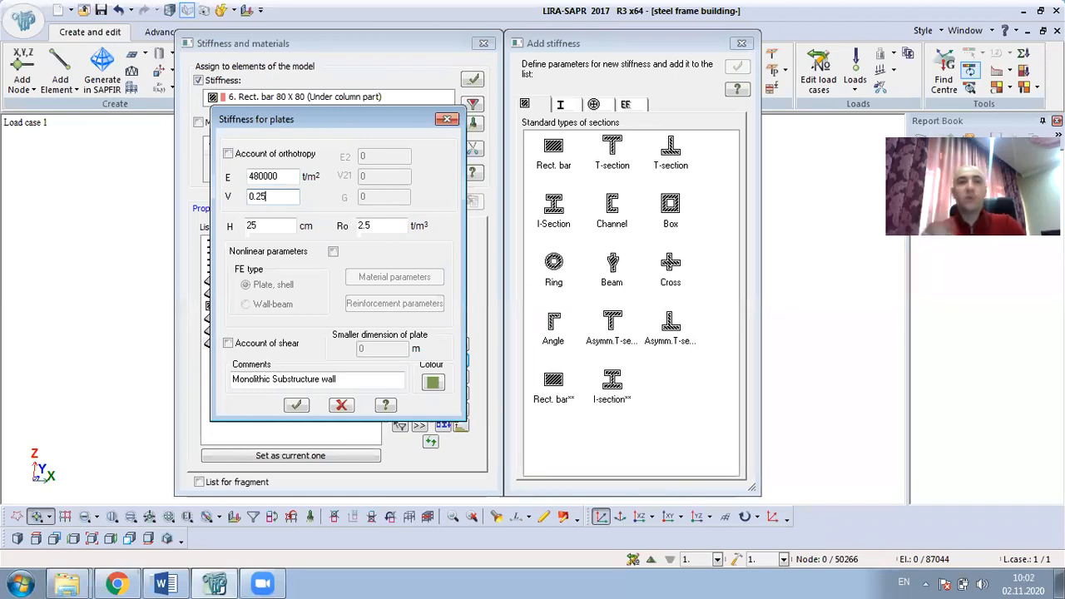
drag(371, 226, 348, 228)
text(1.8)
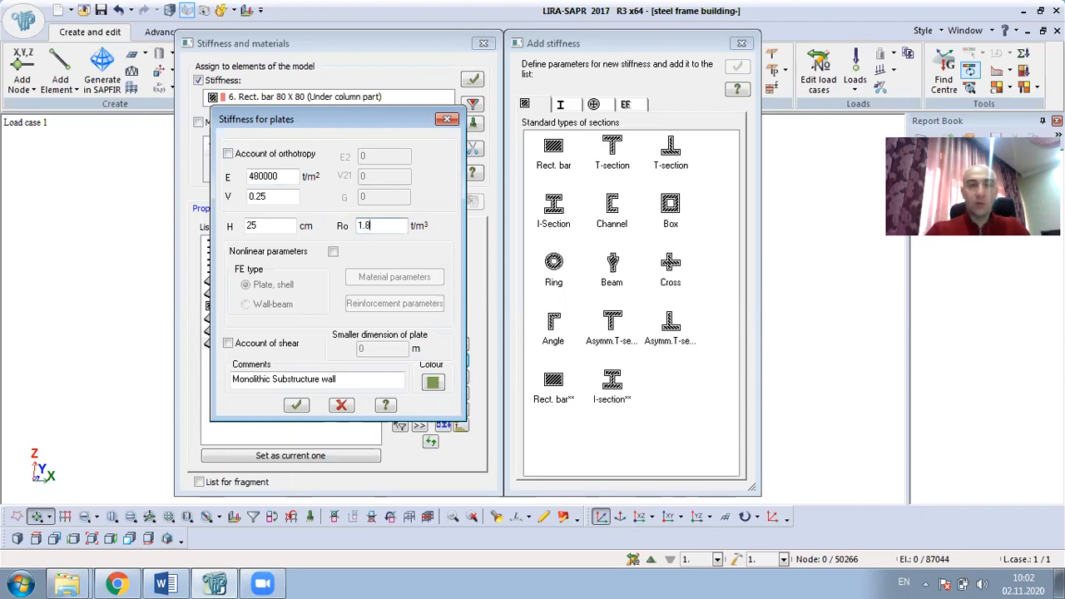
click(275, 225)
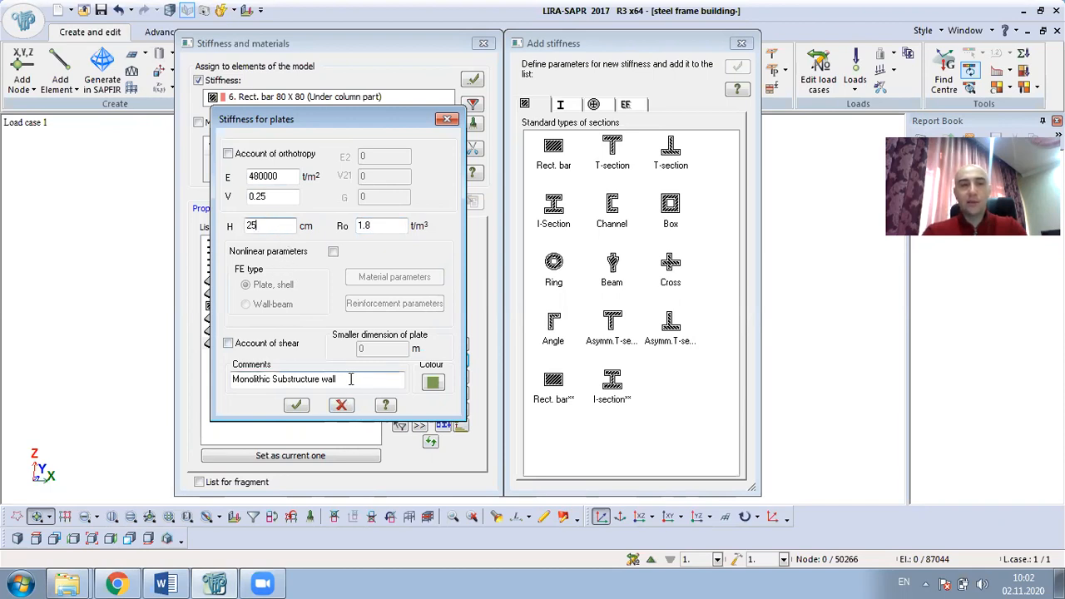
Change the duplicated plate's comment to "Mansonry wall" and save its stiffness parameters.
drag(320, 379, 274, 379)
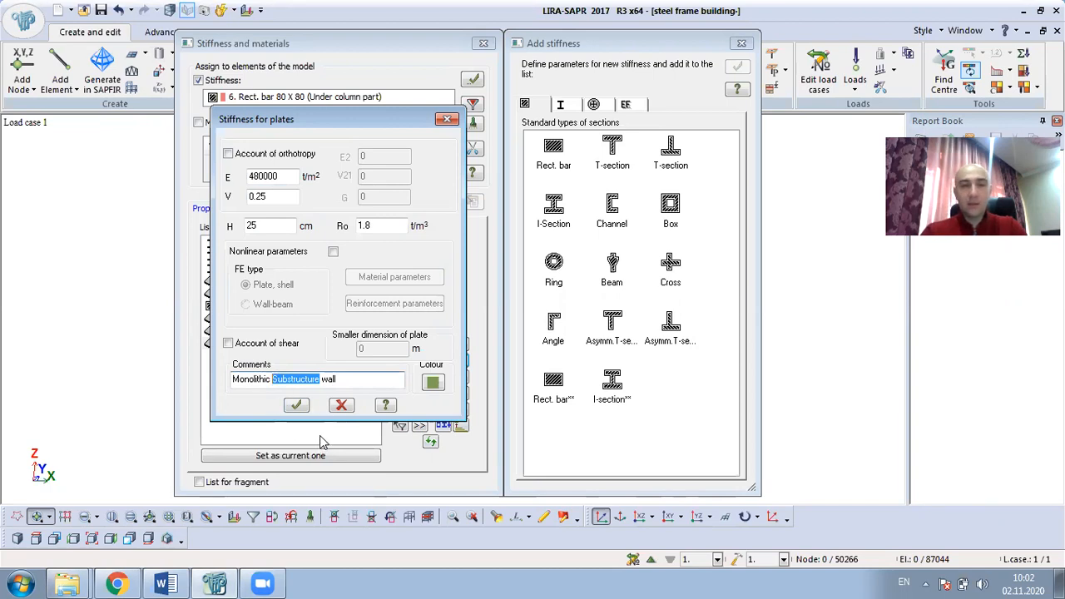
drag(270, 379, 235, 378)
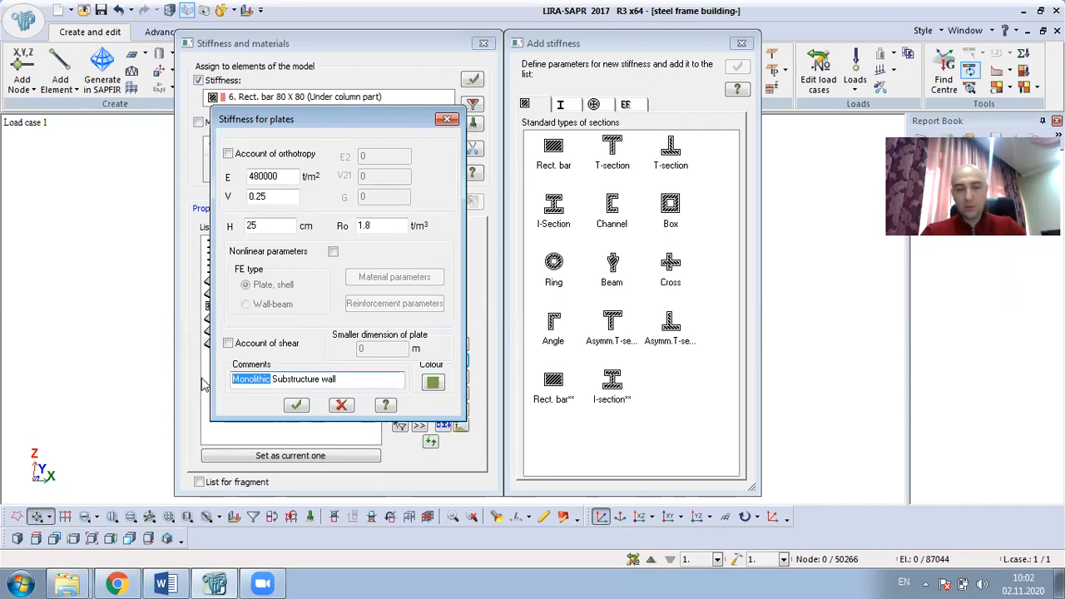
text(Mansonry)
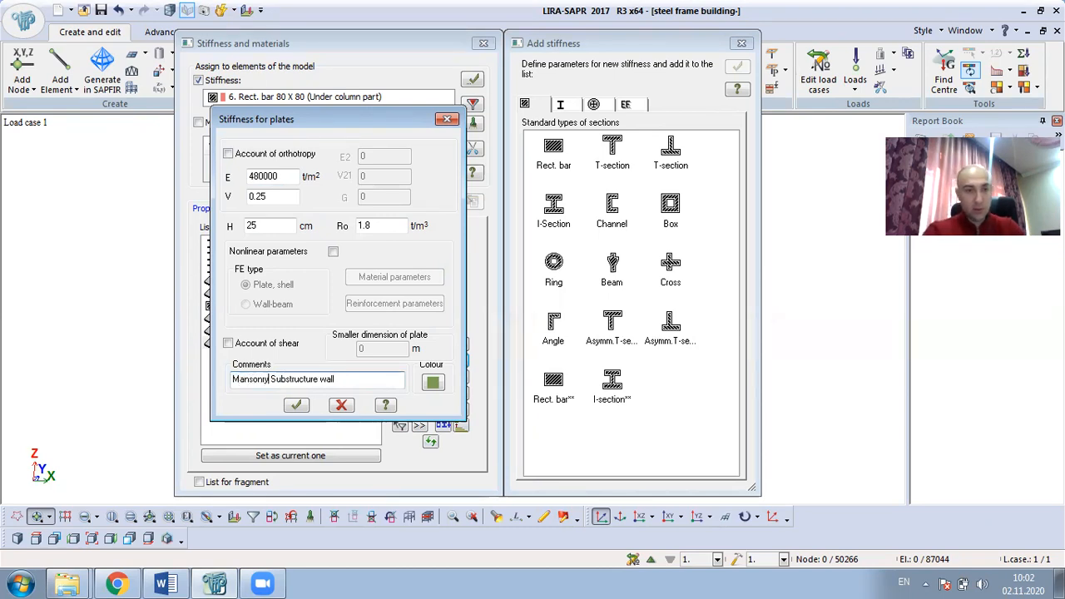
key(Delete)
key(Delete)
key(Delete)
key(Delete)
key(Delete)
key(Delete)
key(Delete)
key(Delete)
key(Delete)
key(Delete)
key(Delete)
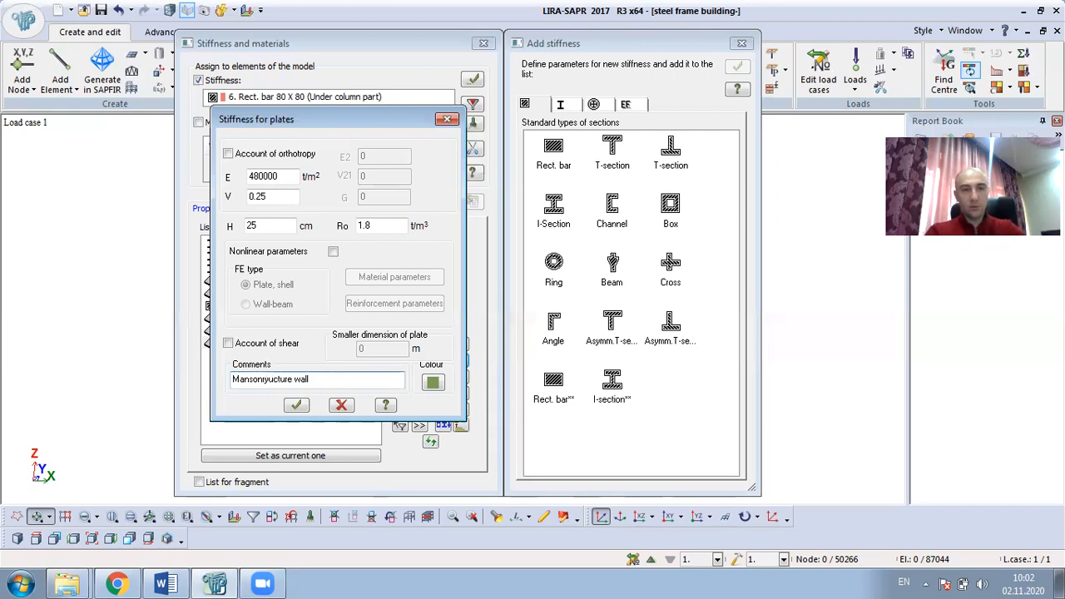
key(Delete)
key(Delete)
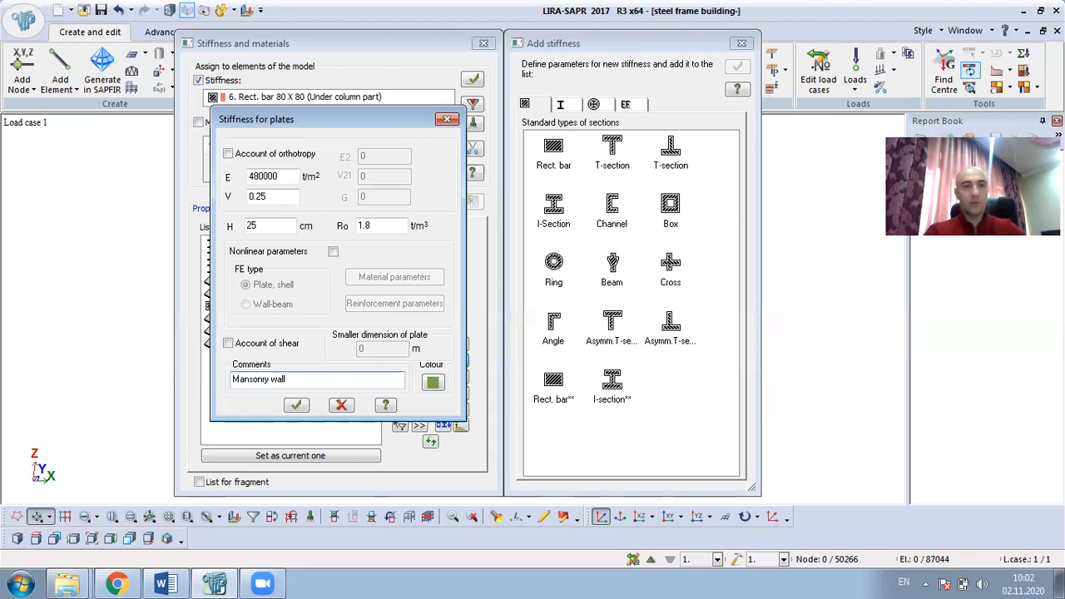
click(296, 405)
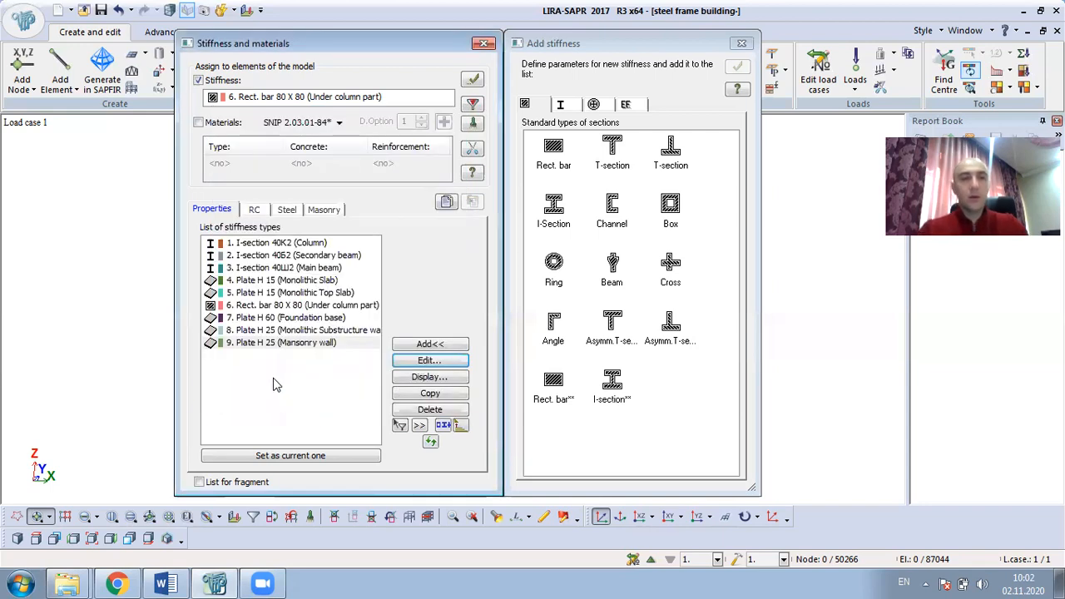
Make Plate H 25 (Monolithic Substructure wall) the current stiffness and close the stiffness settings.
double_click(308, 333)
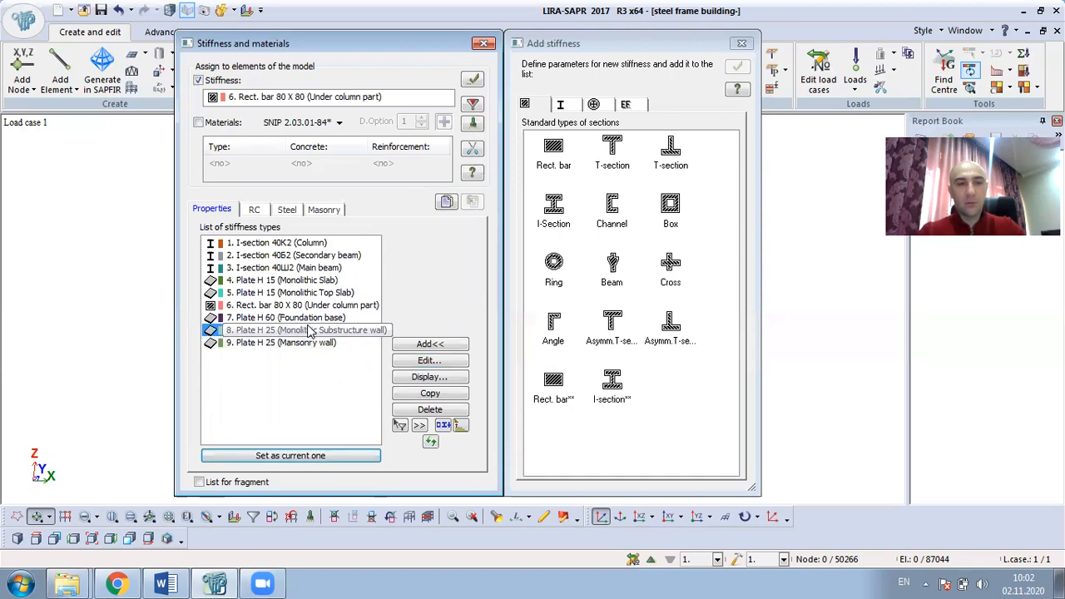
click(485, 44)
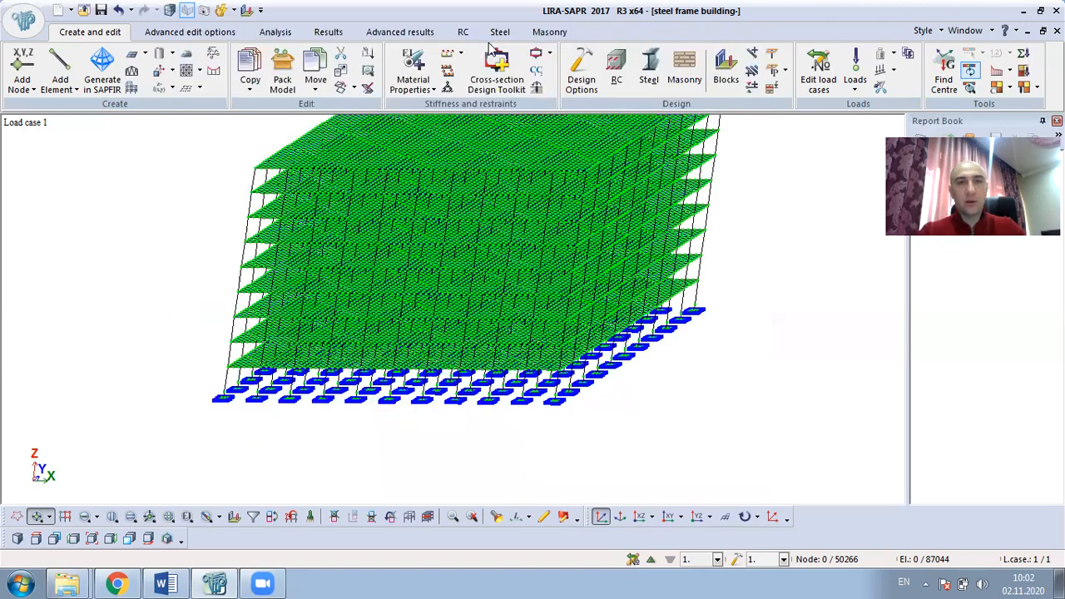
Start creating a wall-beam fragment and set its first-axis spacing to 6 divisions of 1.00 m.
scroll(208, 428, up, 4)
scroll(212, 426, up, 3)
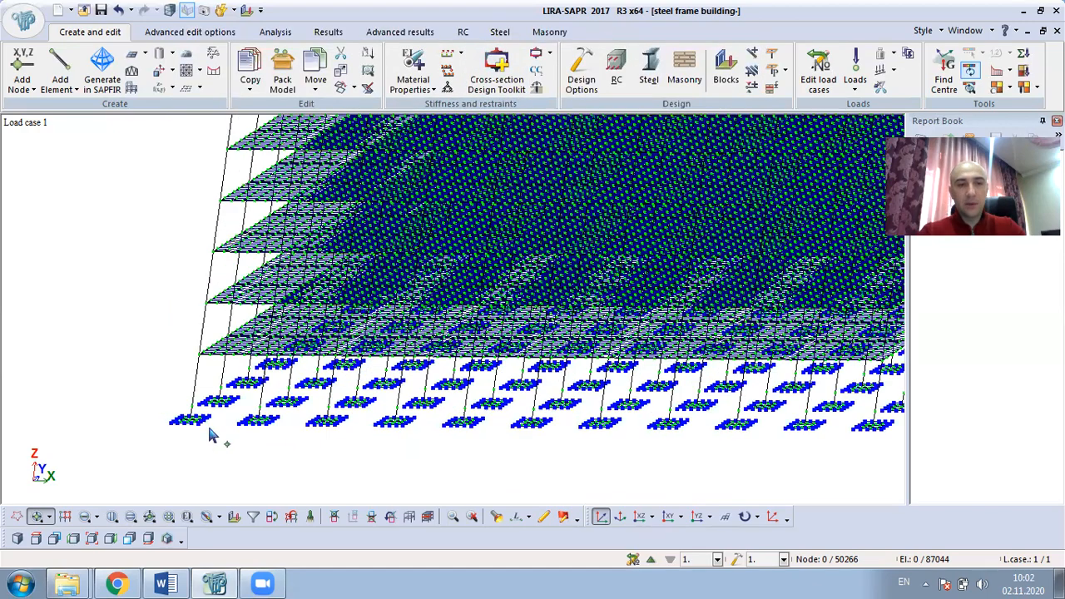
scroll(222, 414, up, 2)
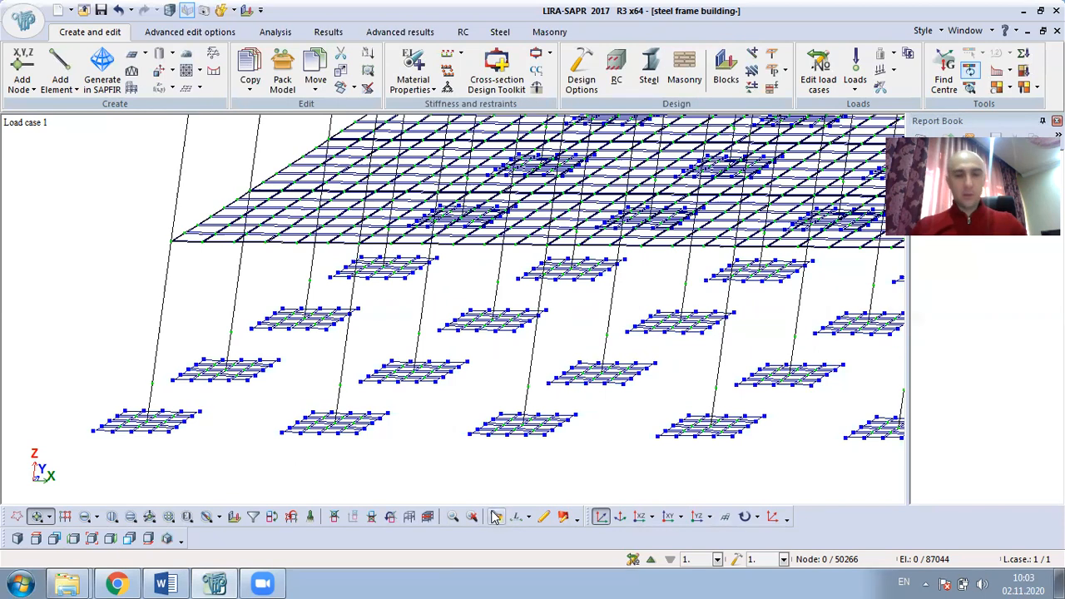
click(517, 517)
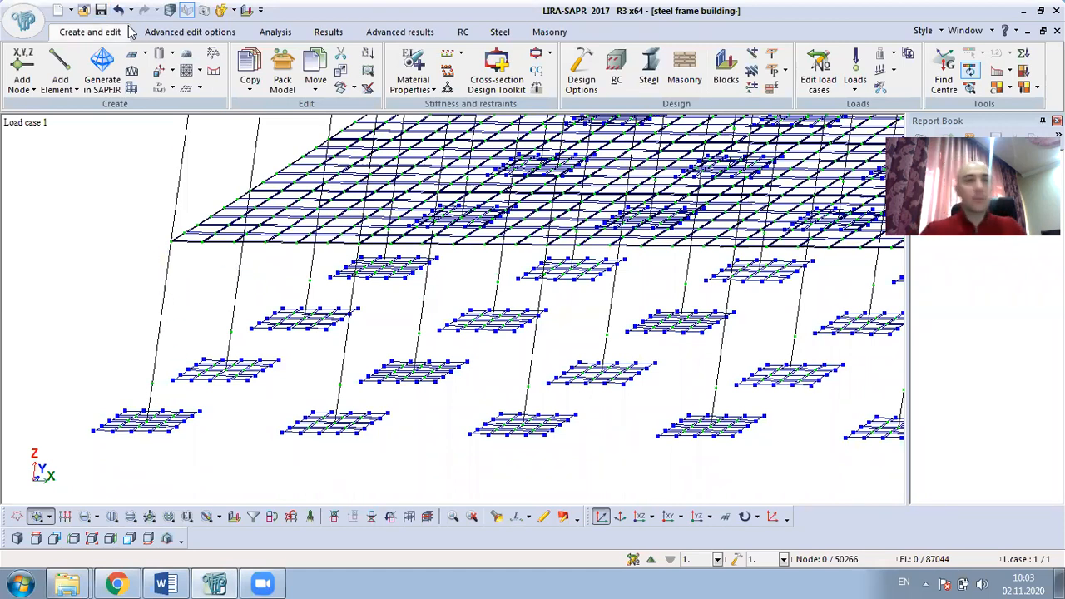
click(145, 53)
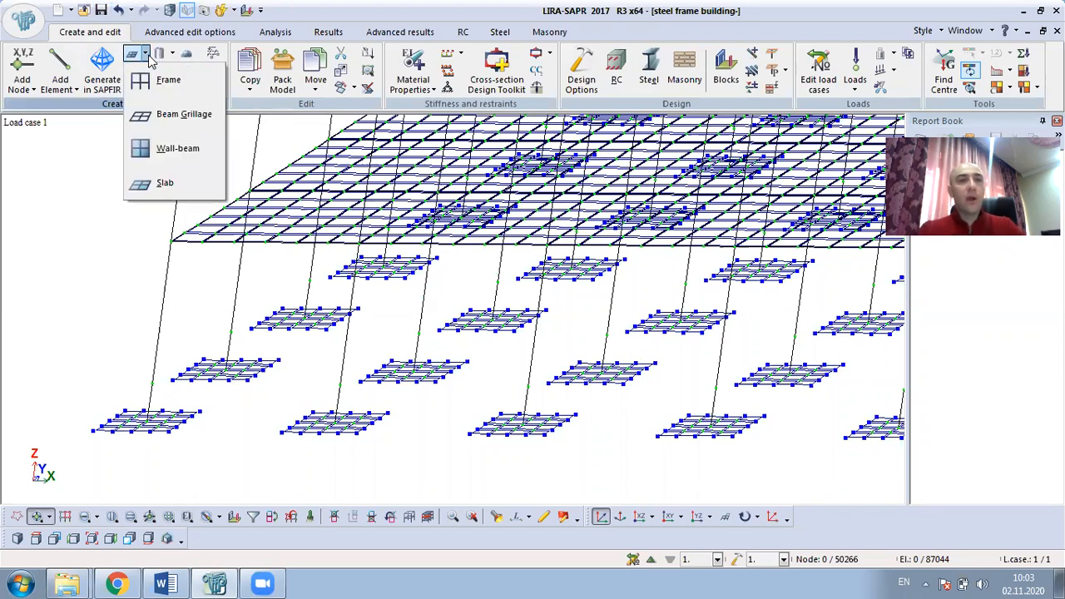
click(175, 148)
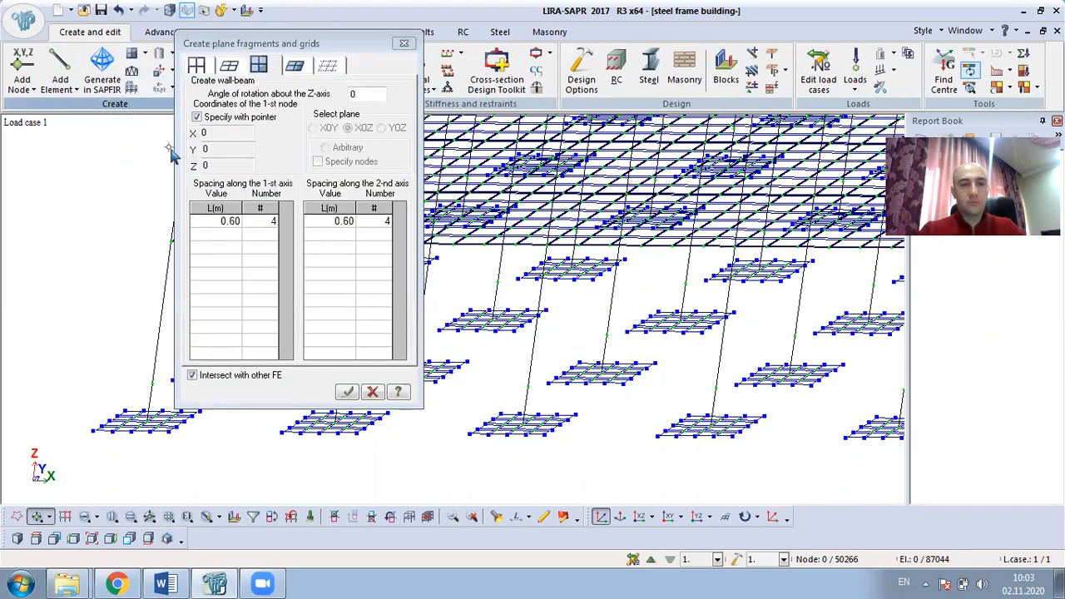
drag(304, 46, 631, 126)
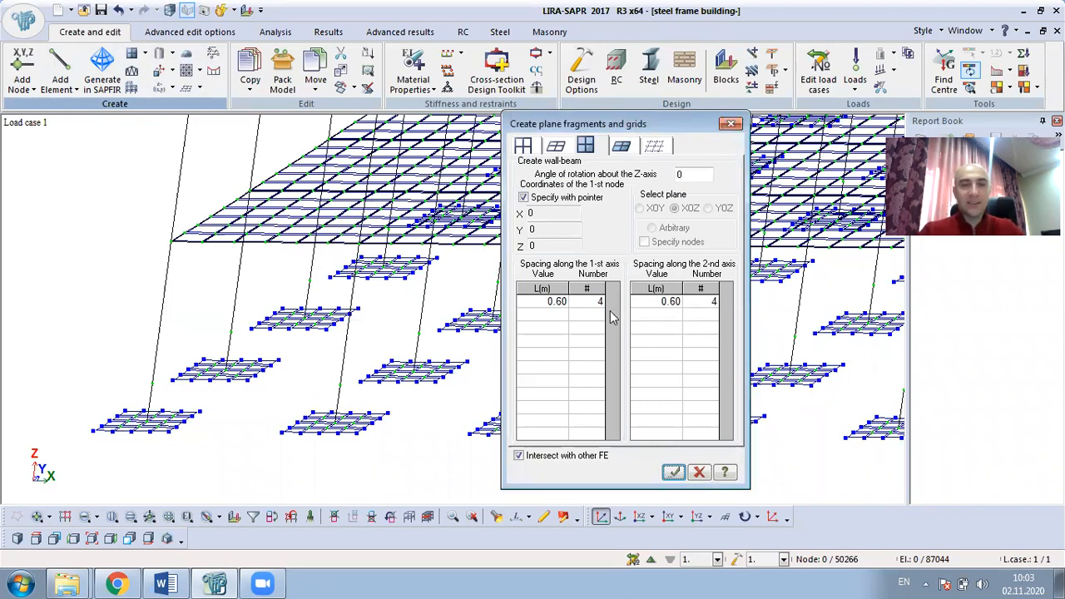
click(547, 302)
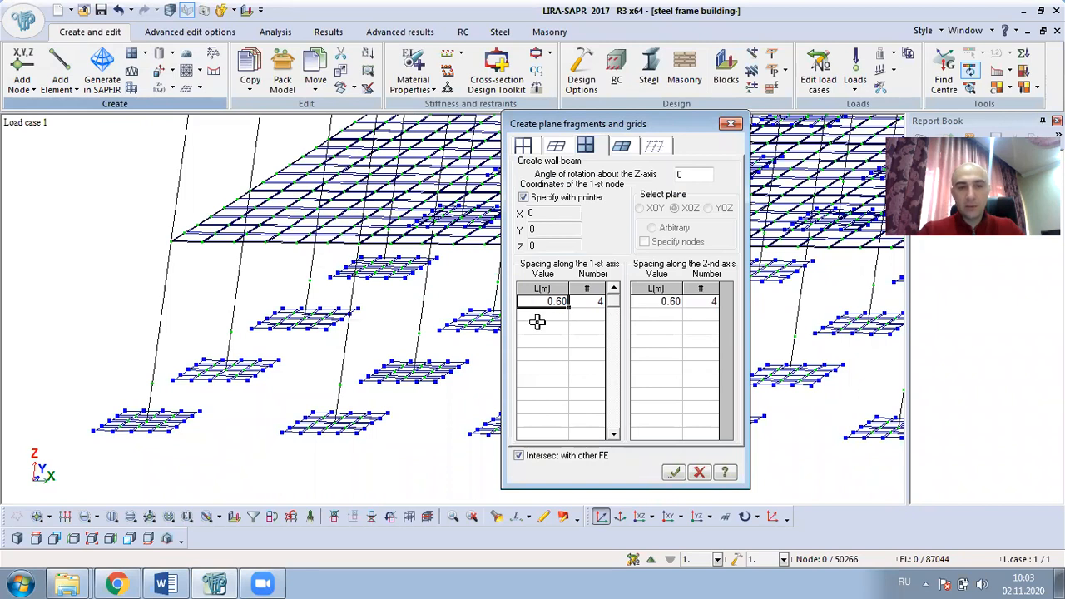
text(1)
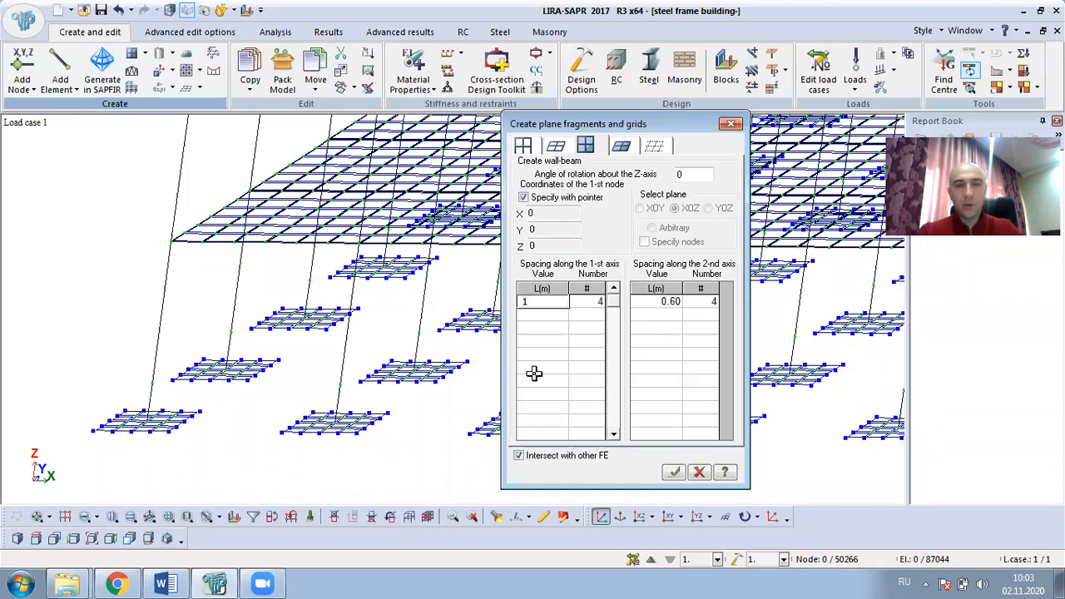
click(587, 302)
text(6)
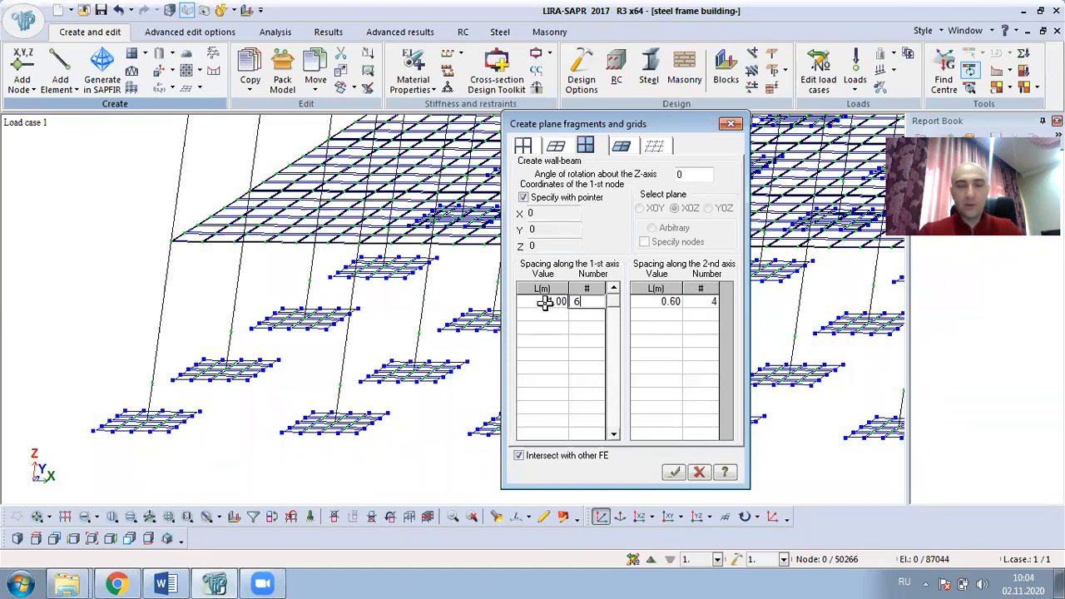
Set the wall-beam's second-axis spacing to 3 divisions of 1.00 m followed by 1 division of 0.70 m.
click(660, 300)
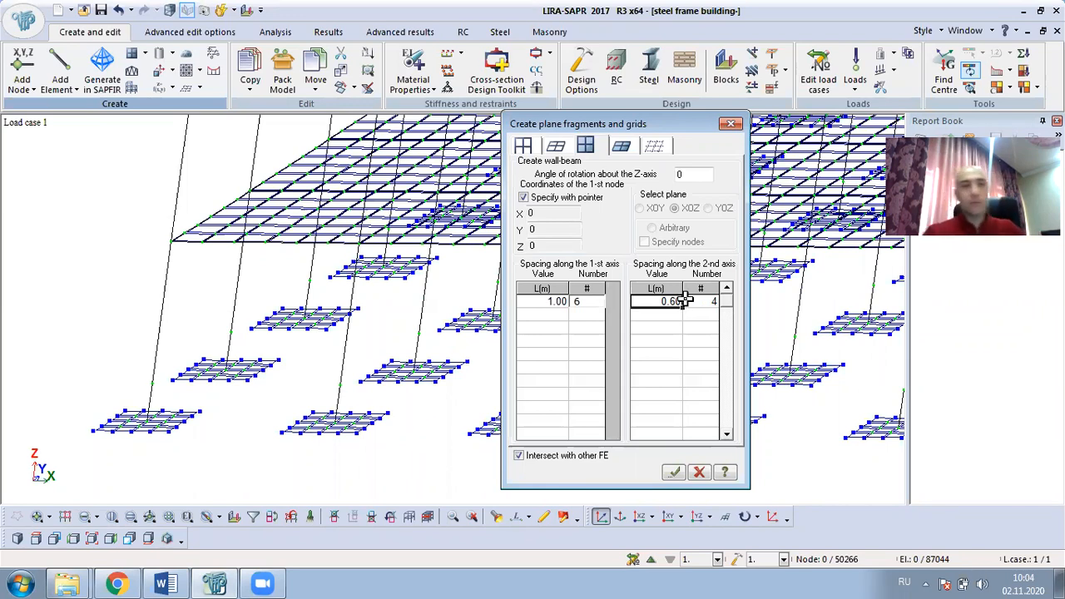
text(1)
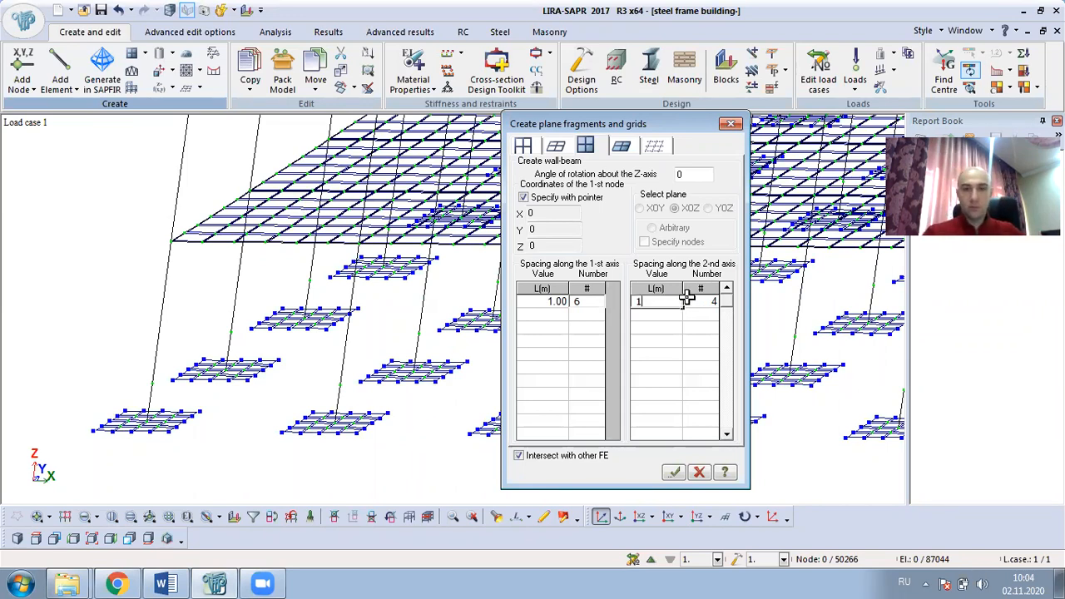
click(705, 301)
key(BackSpace)
text(3)
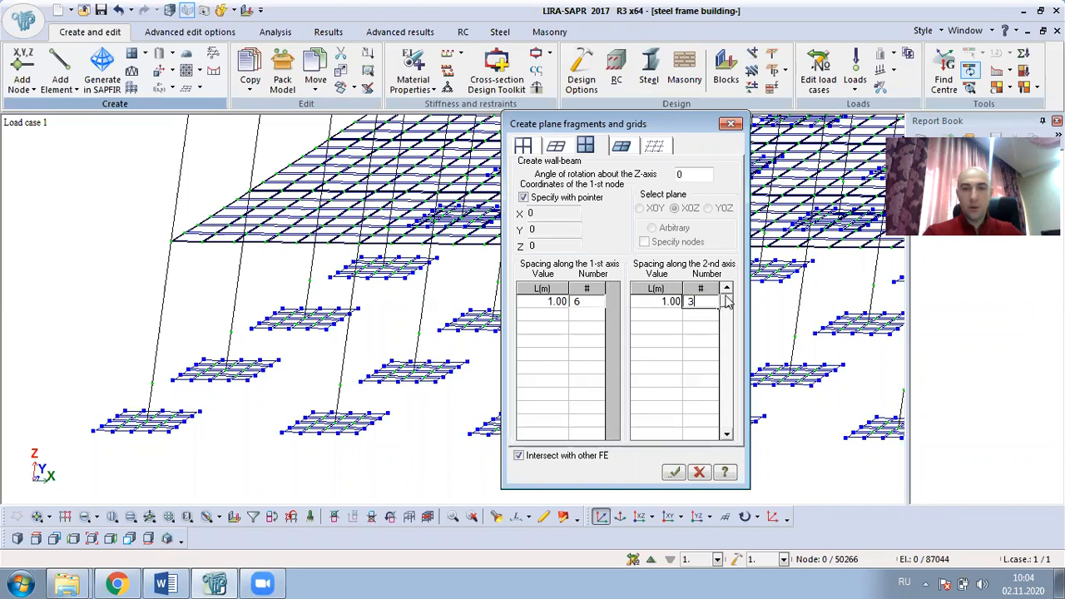
click(657, 314)
text(0,)
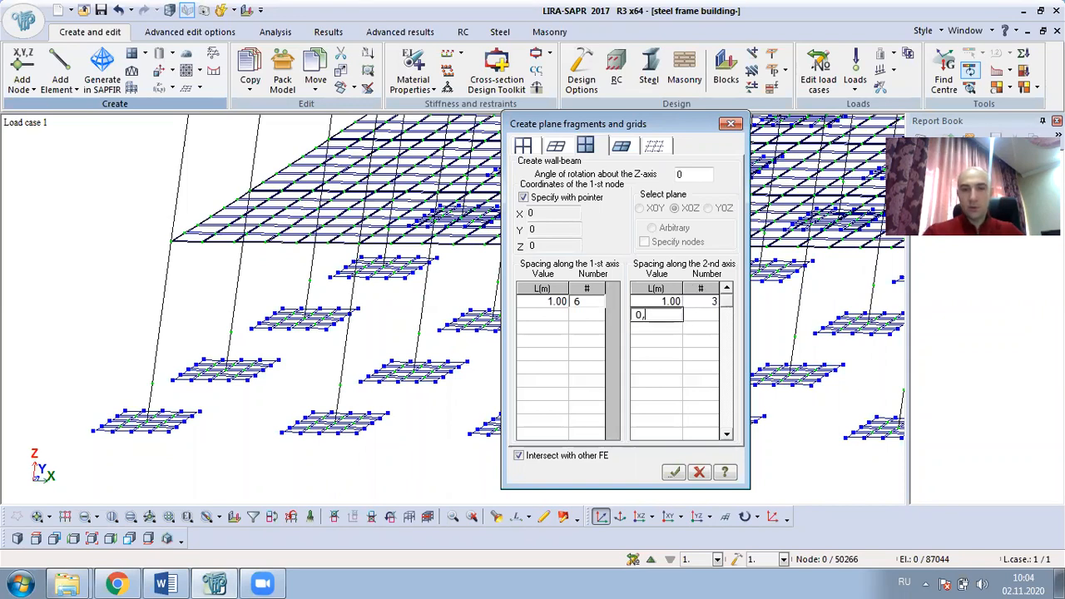
text(7)
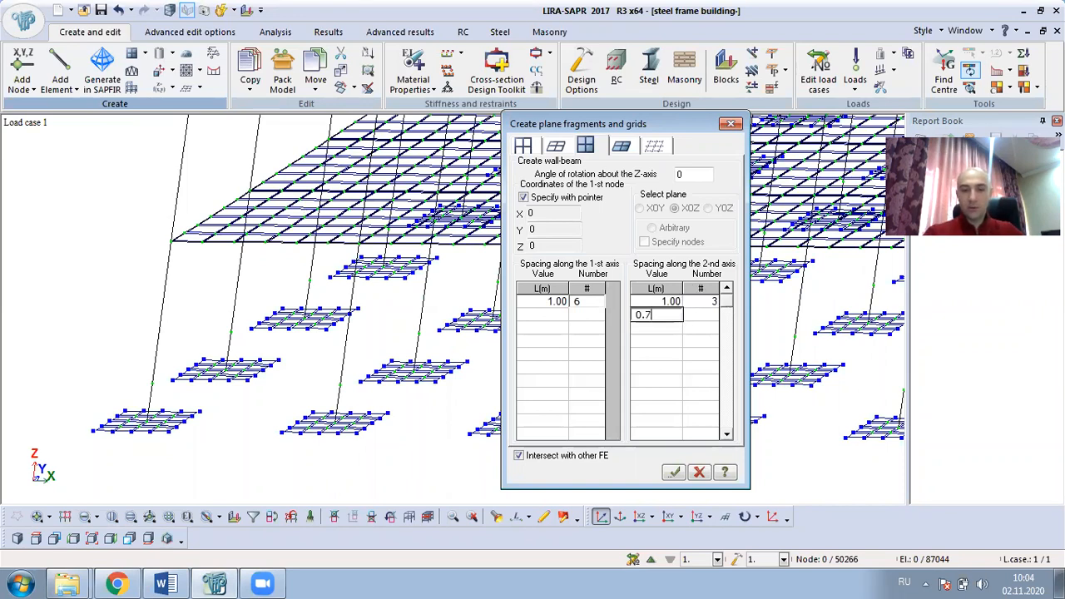
click(701, 314)
text(1)
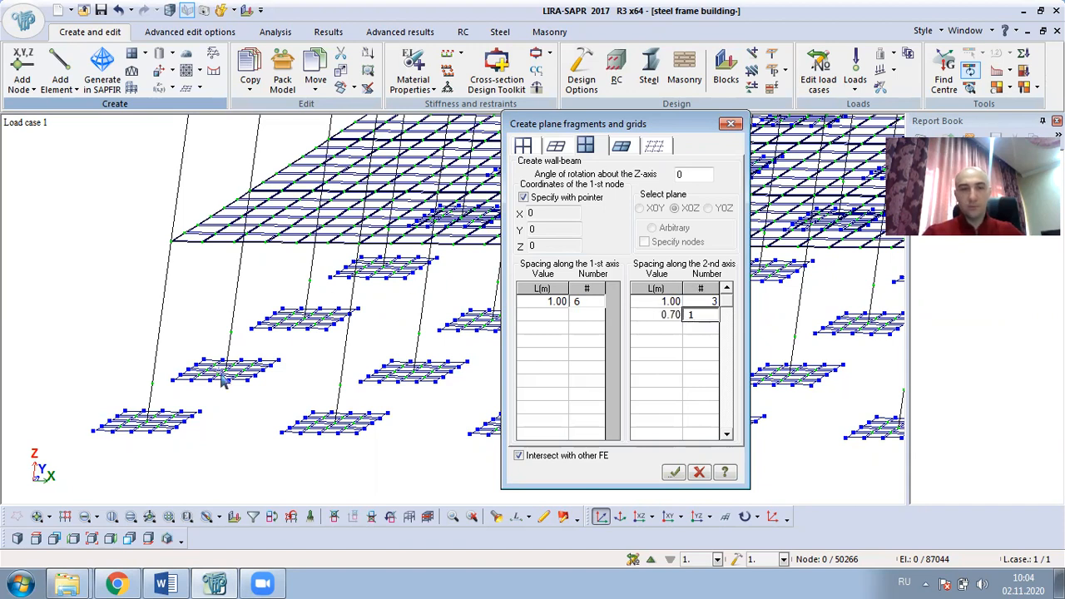
Generate the wall-beam from the node just above the front corner column's foundation, check its fit between the columns and finish the command.
click(152, 384)
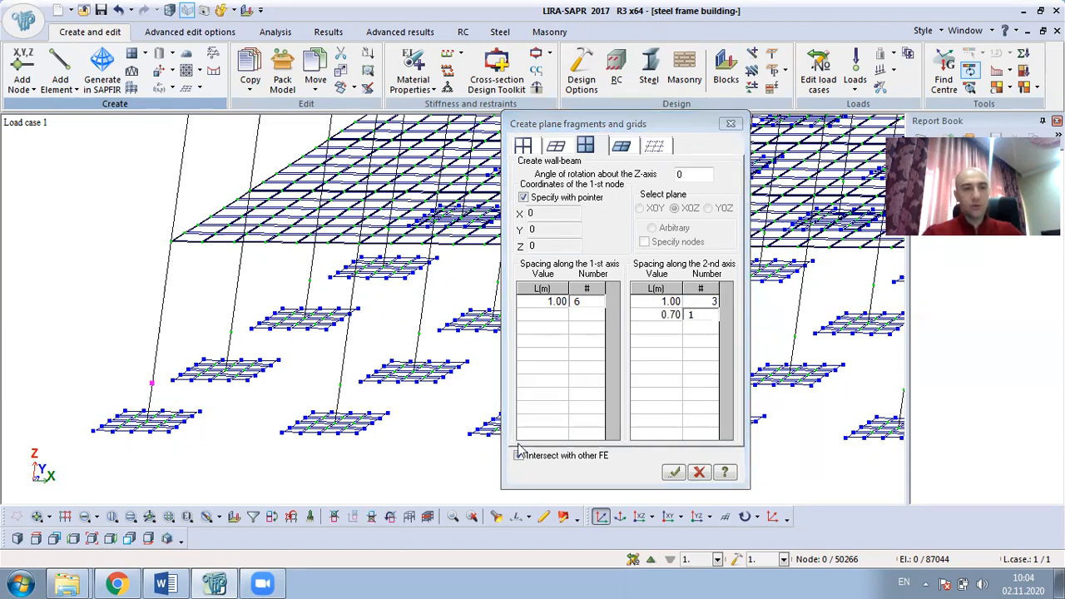
click(675, 473)
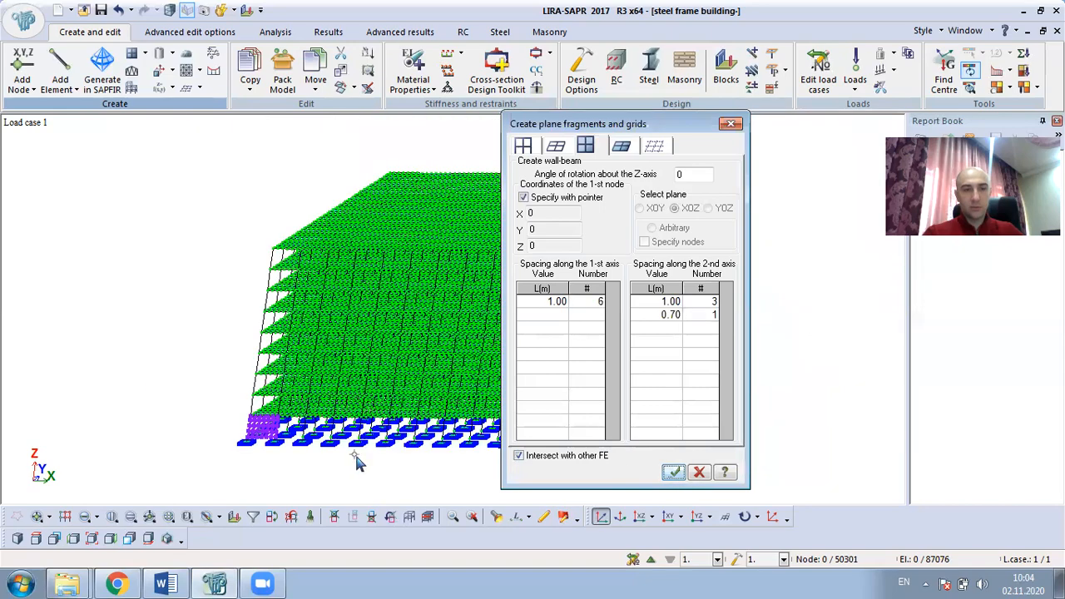
scroll(274, 446, up, 4)
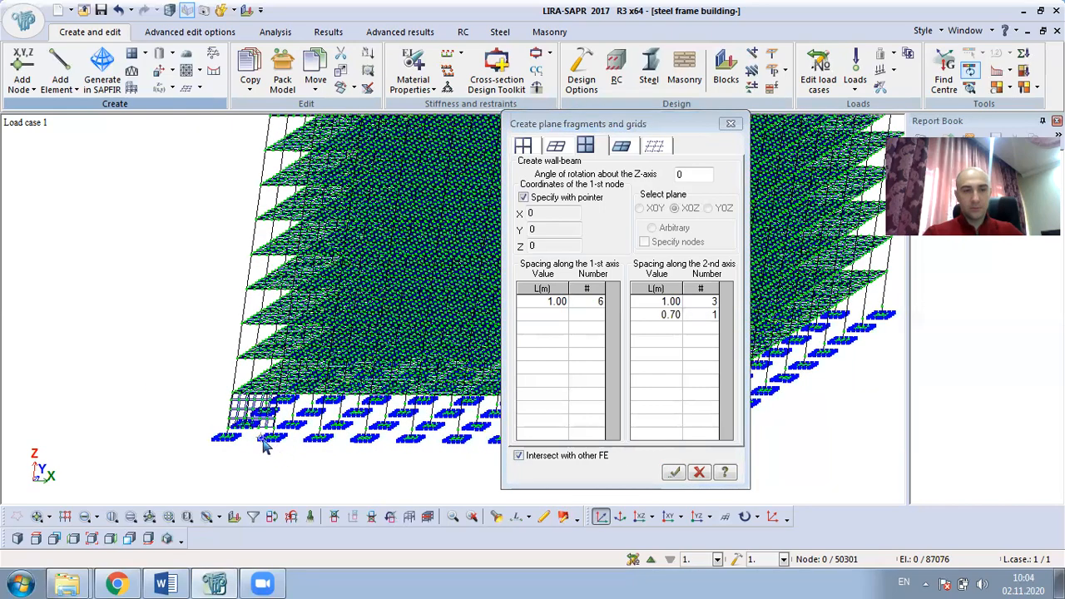
scroll(261, 424, up, 5)
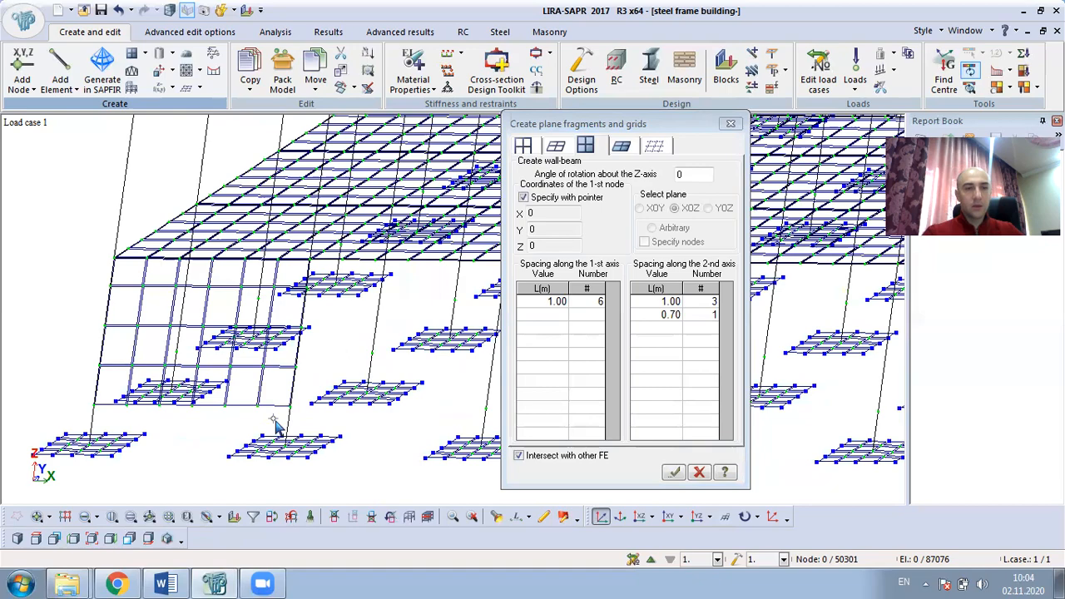
middle_drag(297, 430, 328, 407)
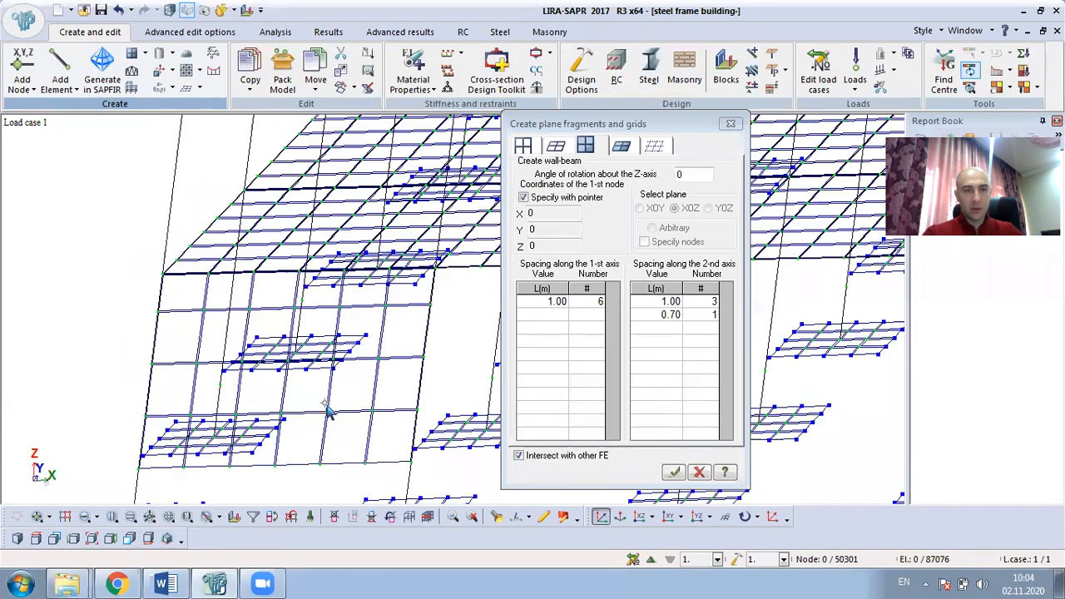
middle_drag(381, 437, 294, 385)
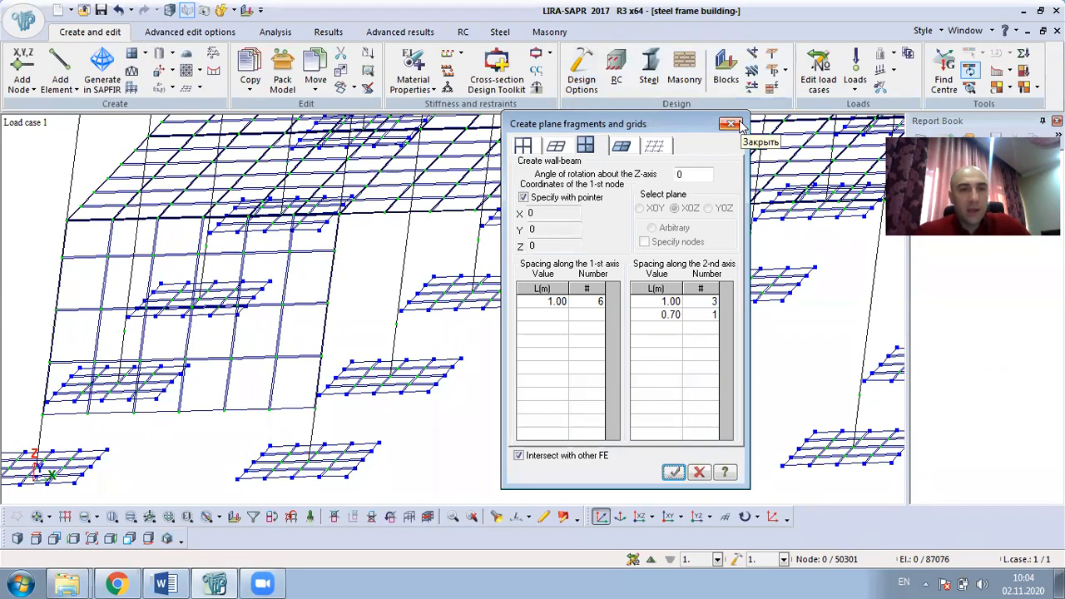
click(731, 124)
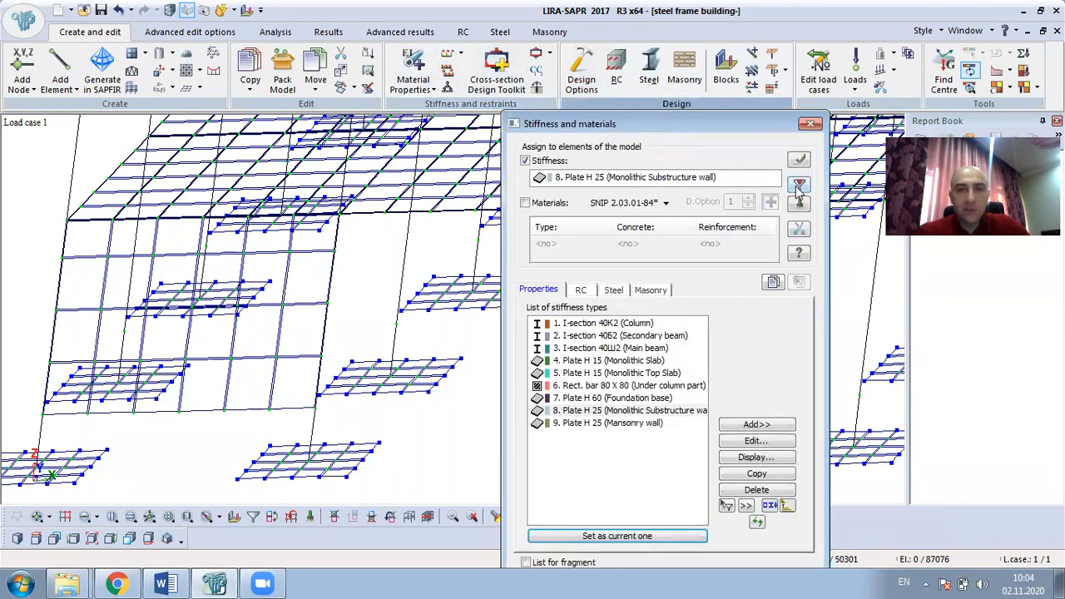
Select the plates with the Monolithic Substructure wall stiffness and copy them 9 times at 6 m spacing along X.
click(799, 183)
click(812, 123)
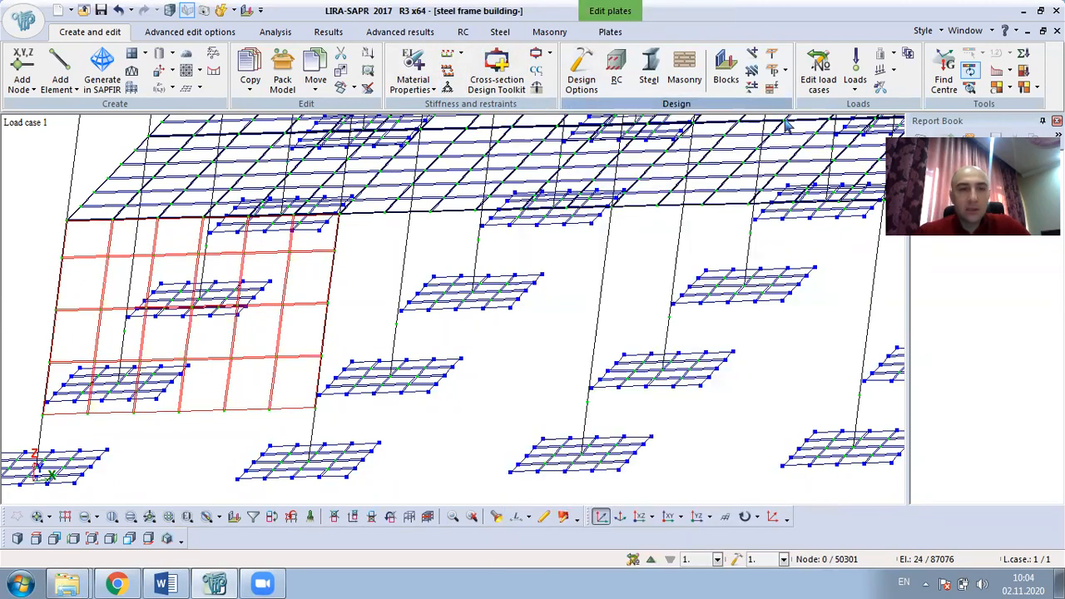
click(249, 90)
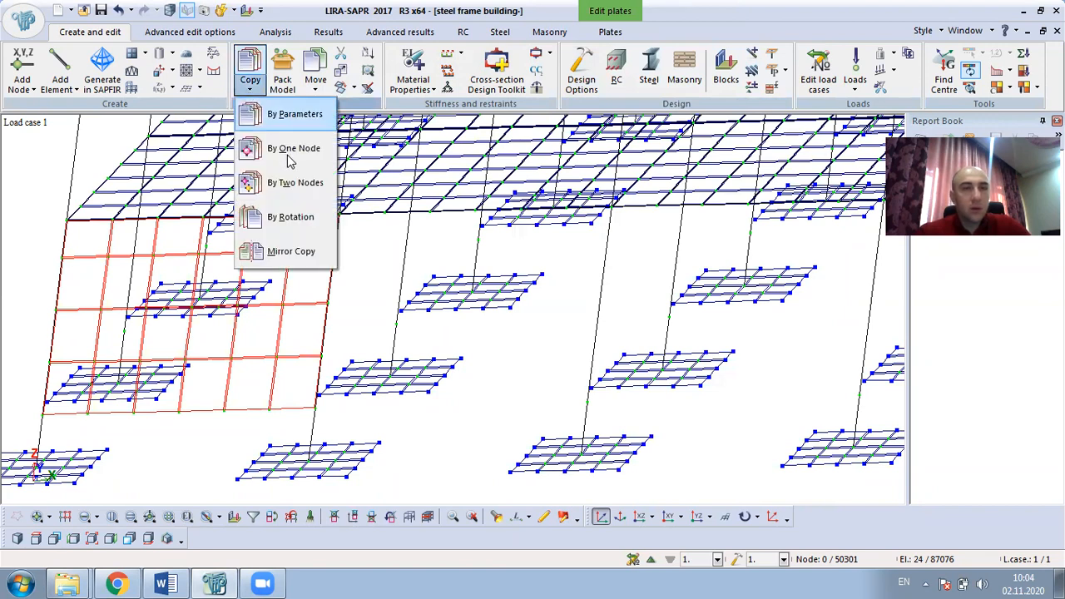
click(291, 114)
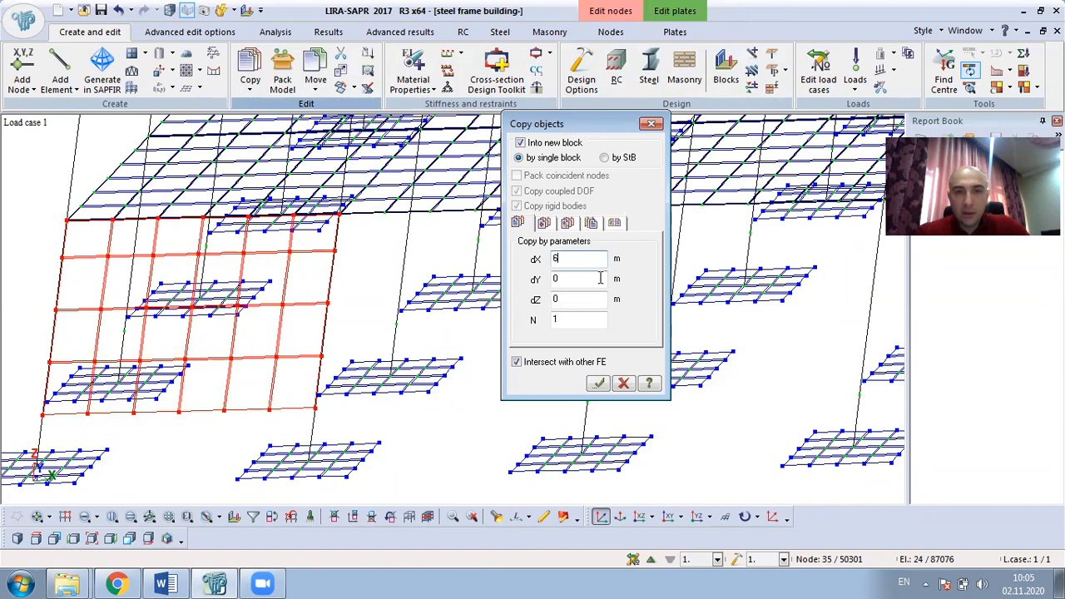
drag(580, 320, 541, 322)
text(9)
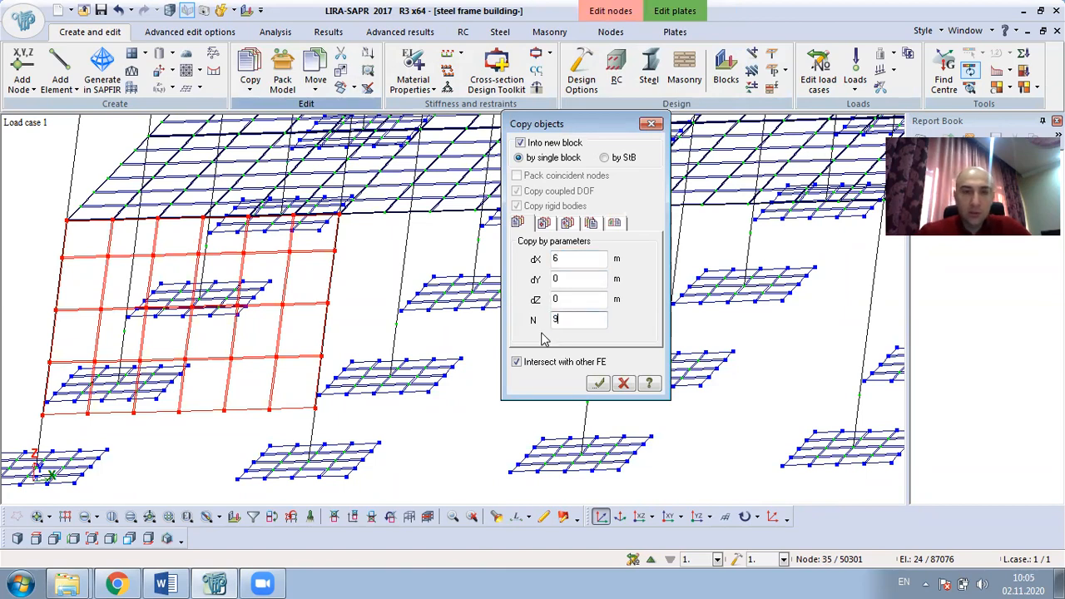
click(599, 383)
scroll(472, 429, up, 4)
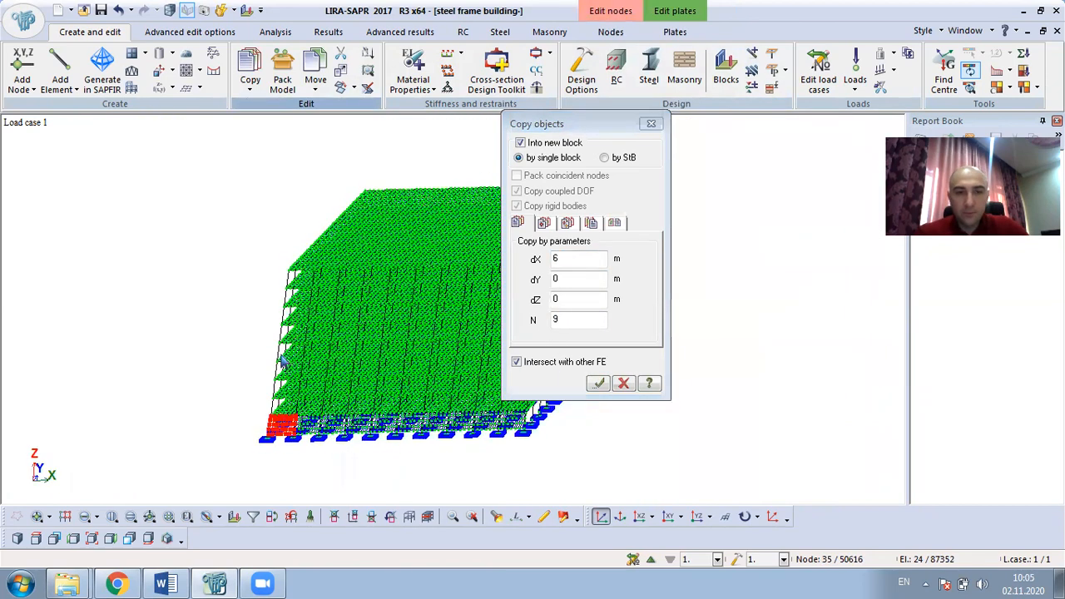
scroll(499, 435, up, 3)
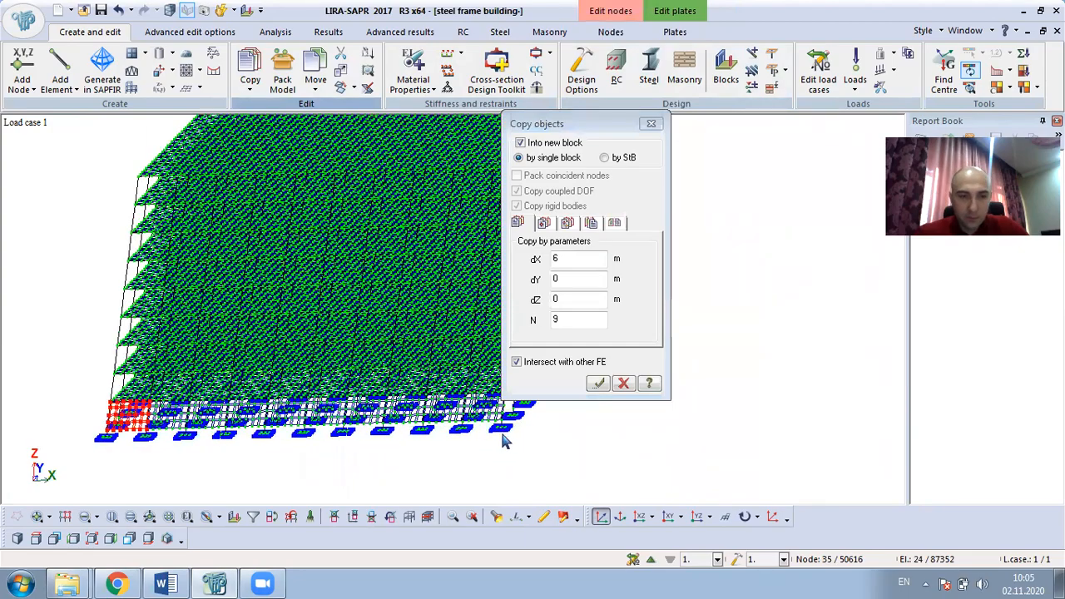
scroll(430, 490, up, 3)
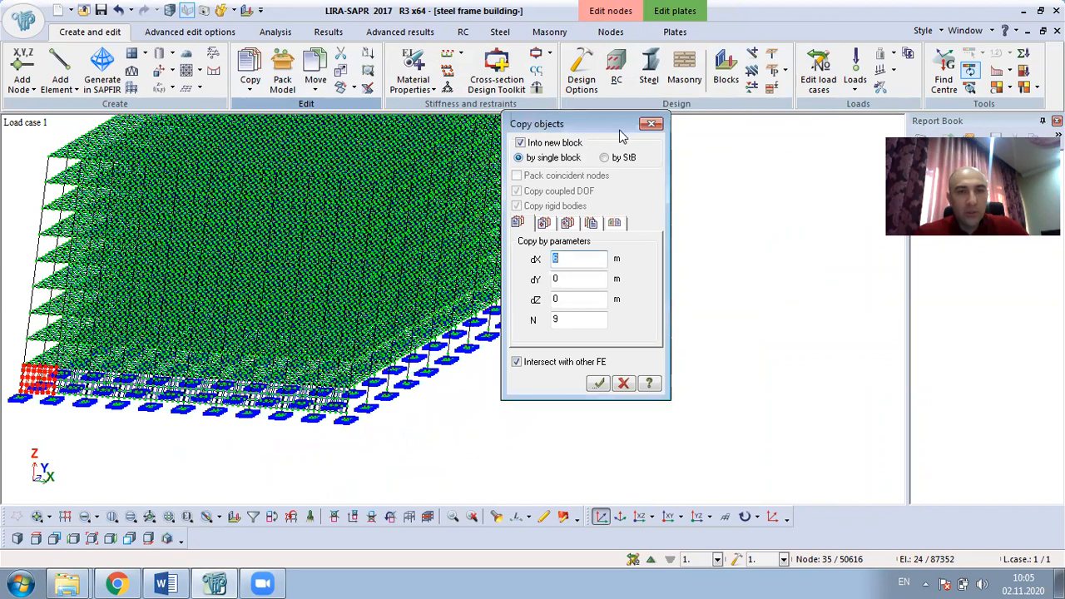
click(651, 123)
Select all plates with the Monolithic Substructure wall stiffness and copy them once by 60 m along Y.
click(414, 73)
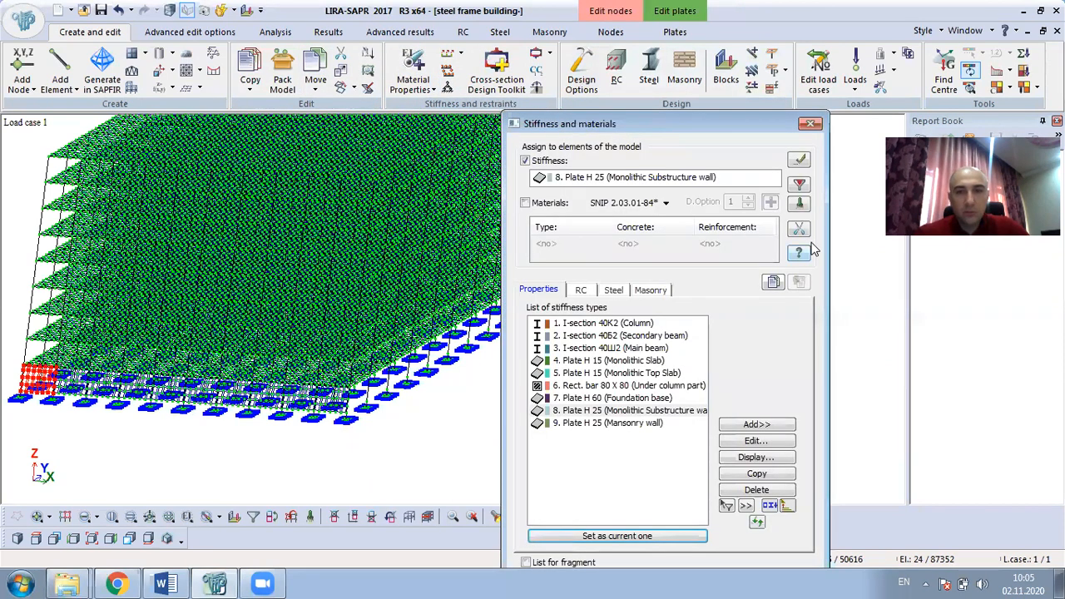
click(800, 185)
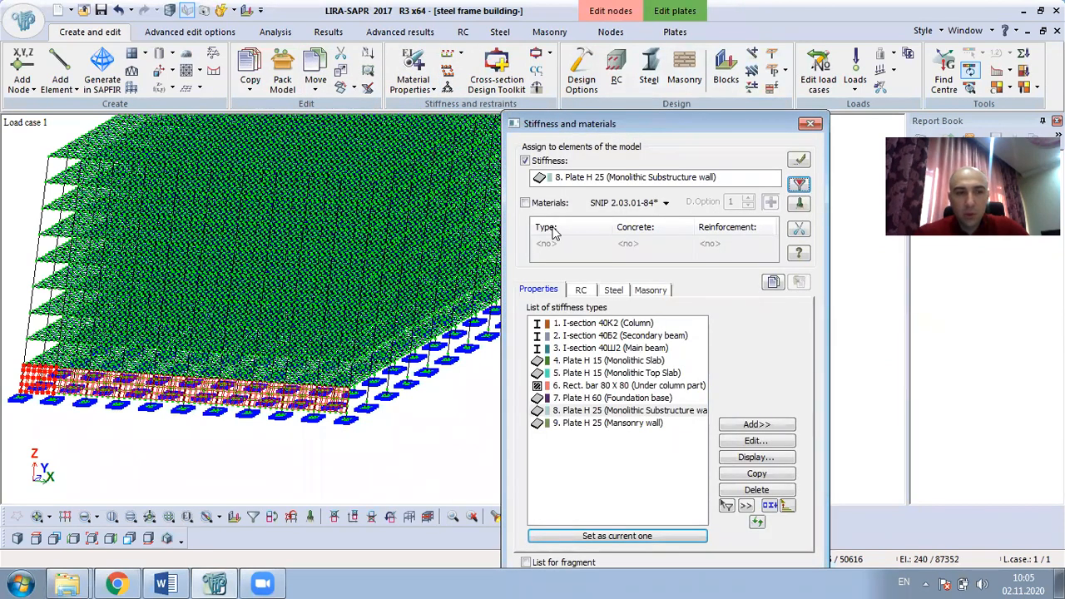
click(250, 83)
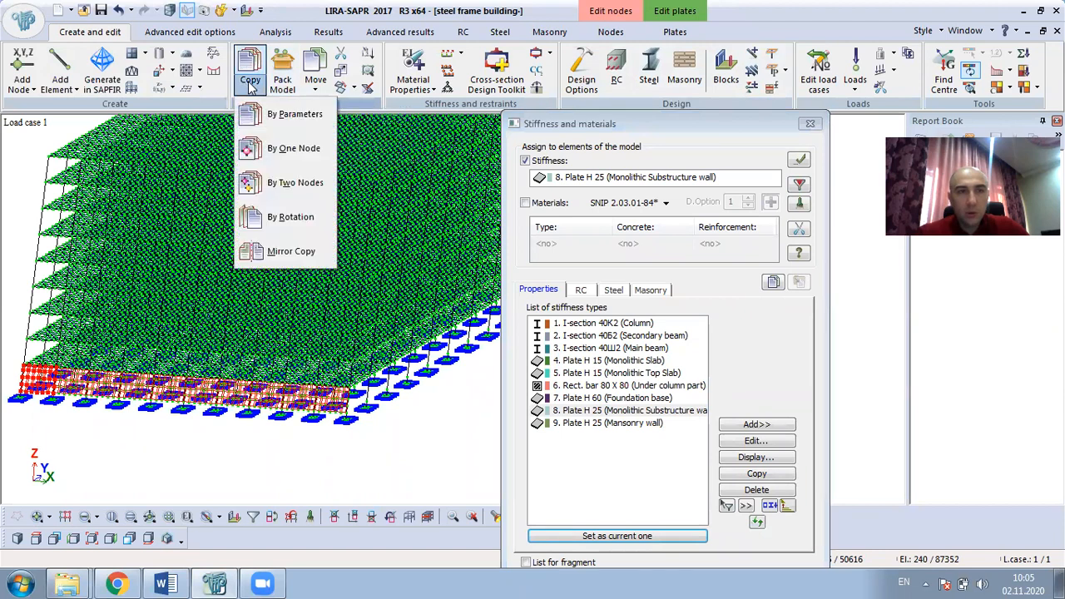
click(289, 115)
key(Tab)
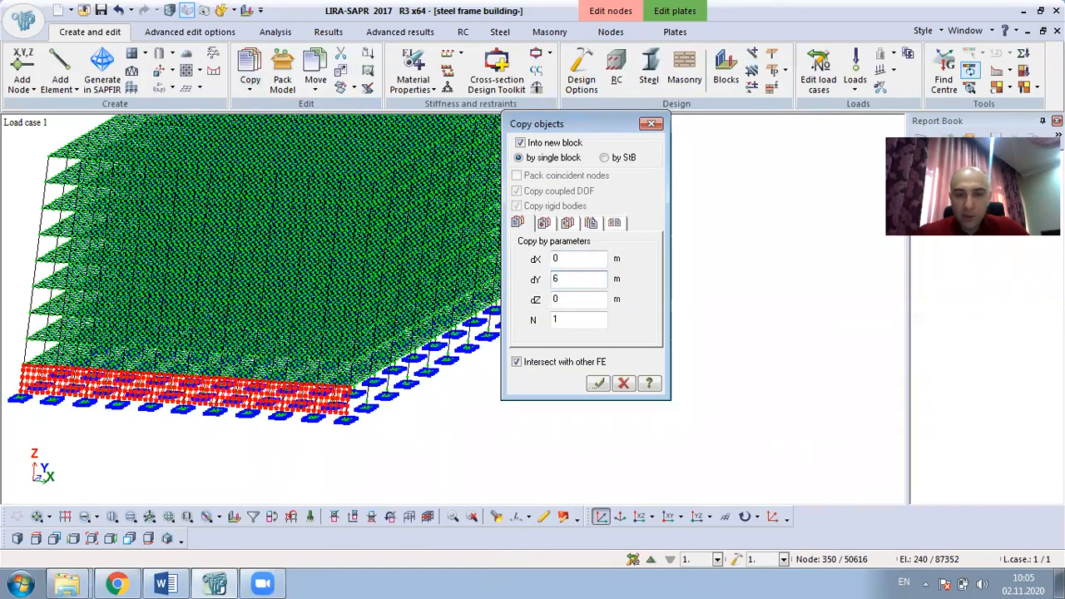
drag(597, 127, 819, 159)
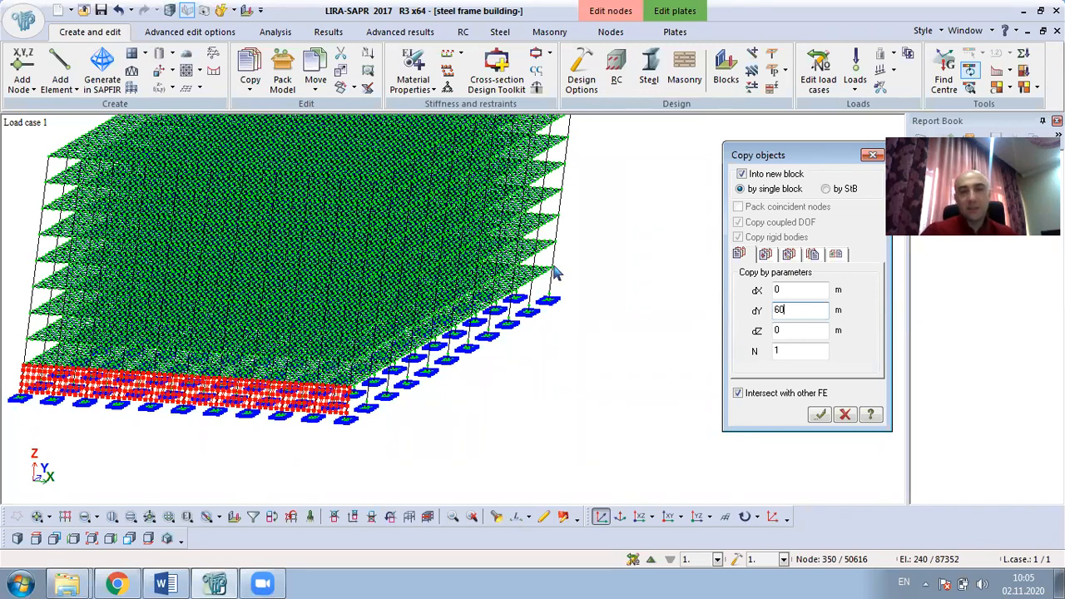
click(820, 415)
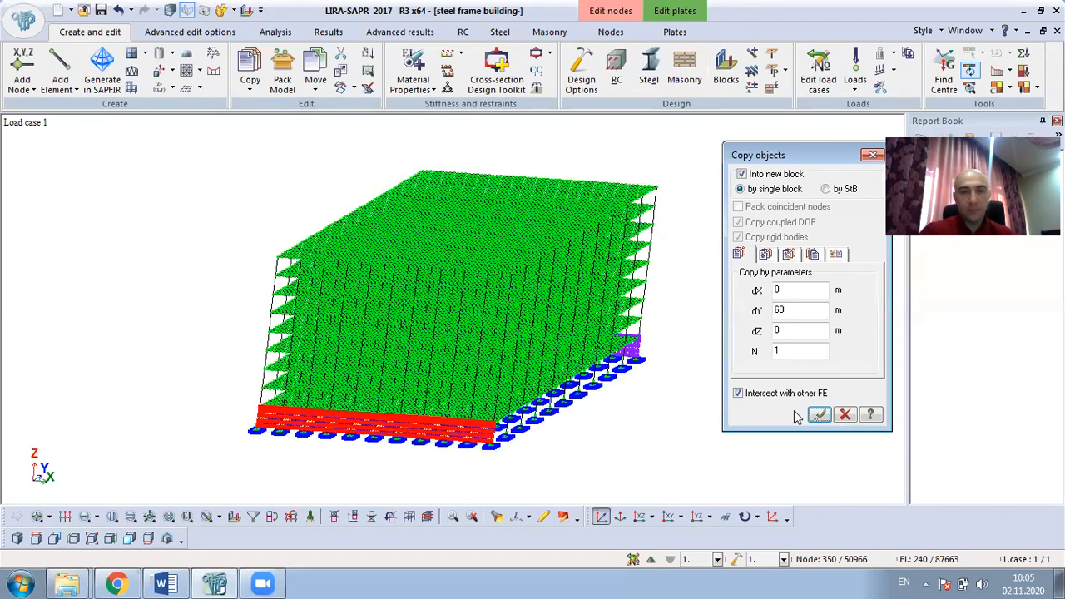
scroll(625, 331, up, 2)
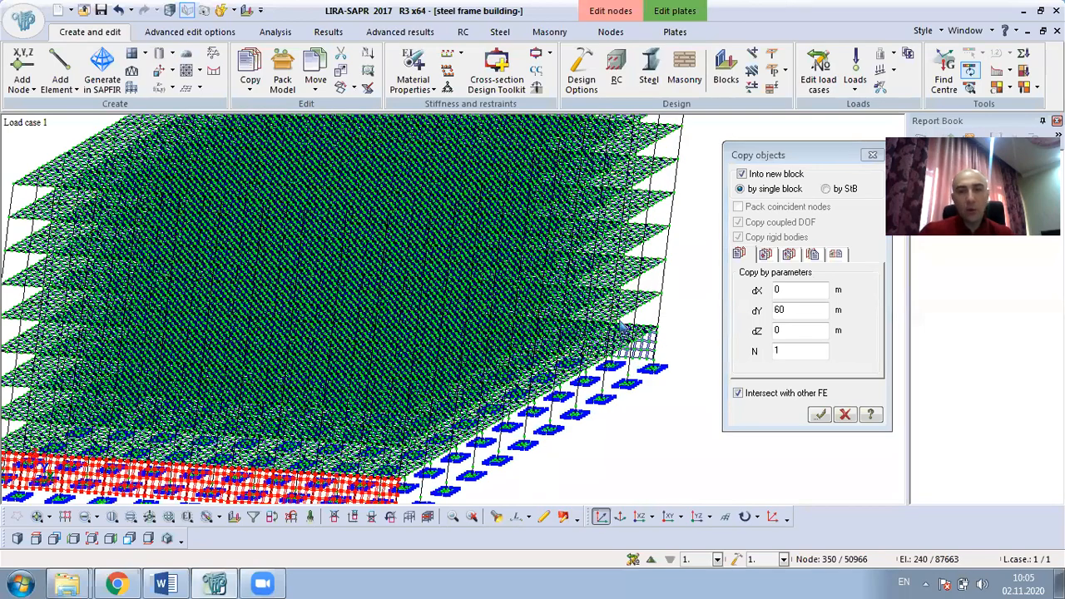
middle_drag(629, 369, 559, 248)
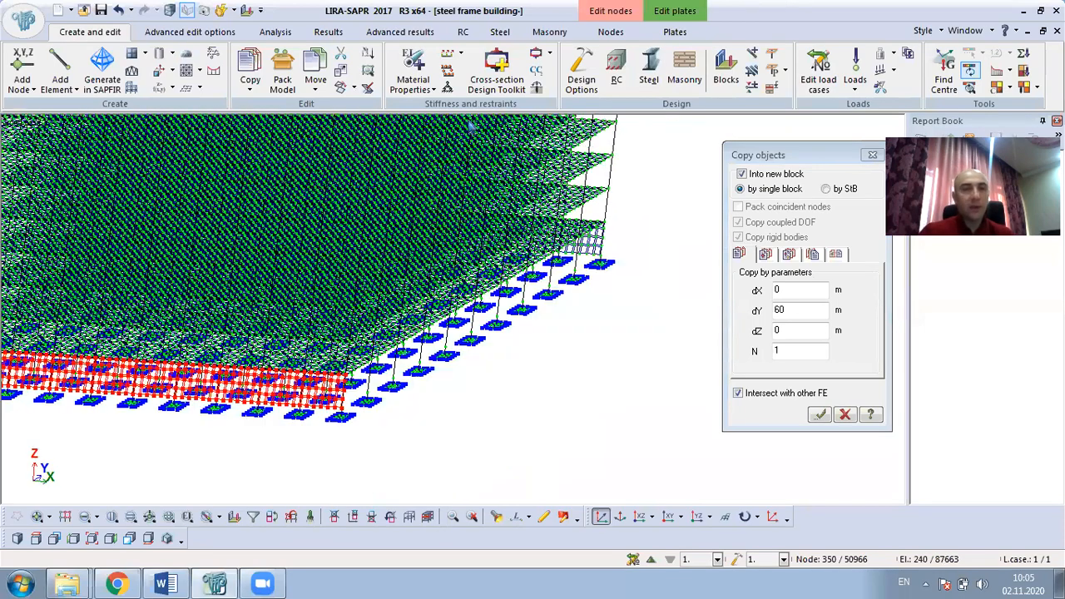
Deselect the front substructure wall and finish copying objects.
click(252, 90)
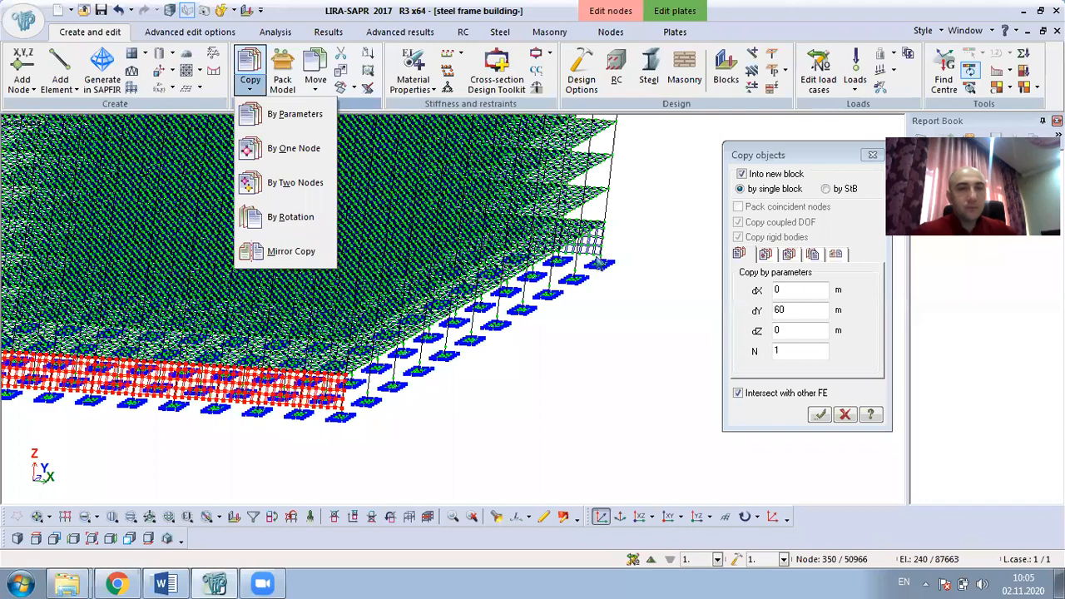
click(623, 276)
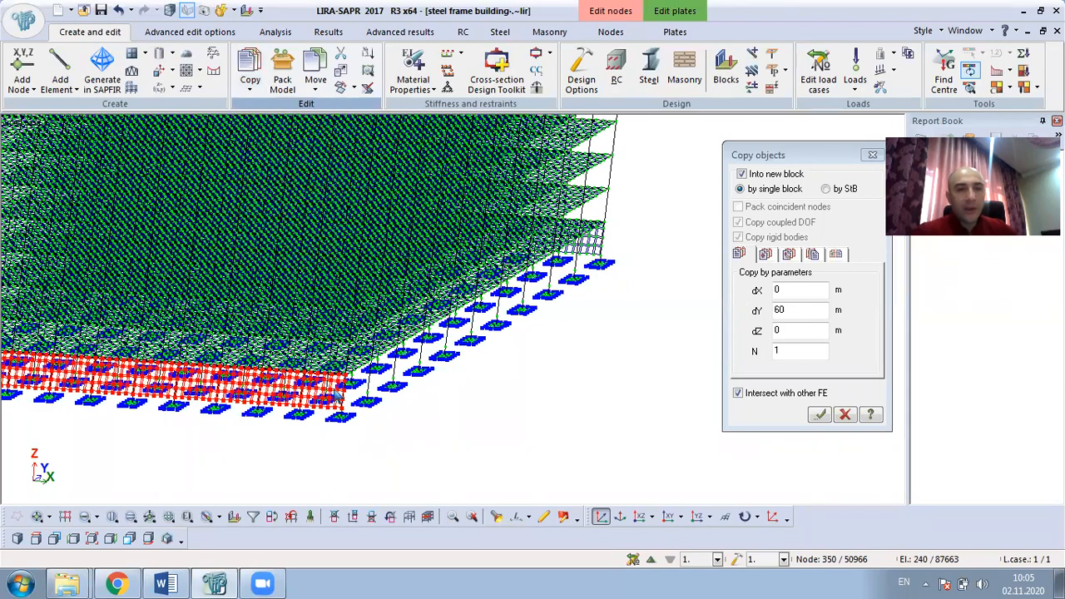
scroll(362, 414, up, 2)
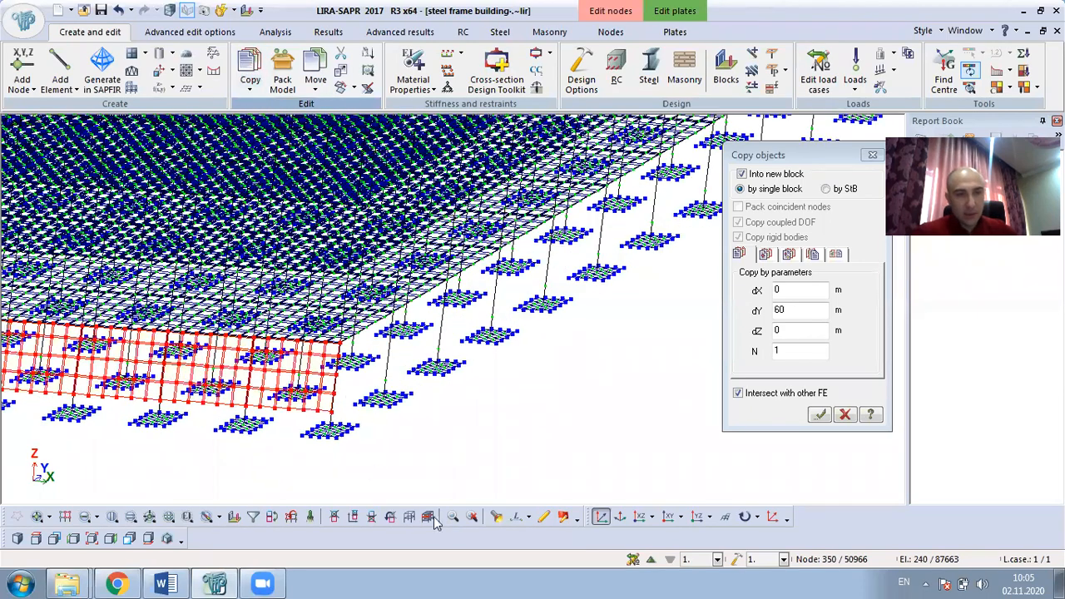
click(311, 517)
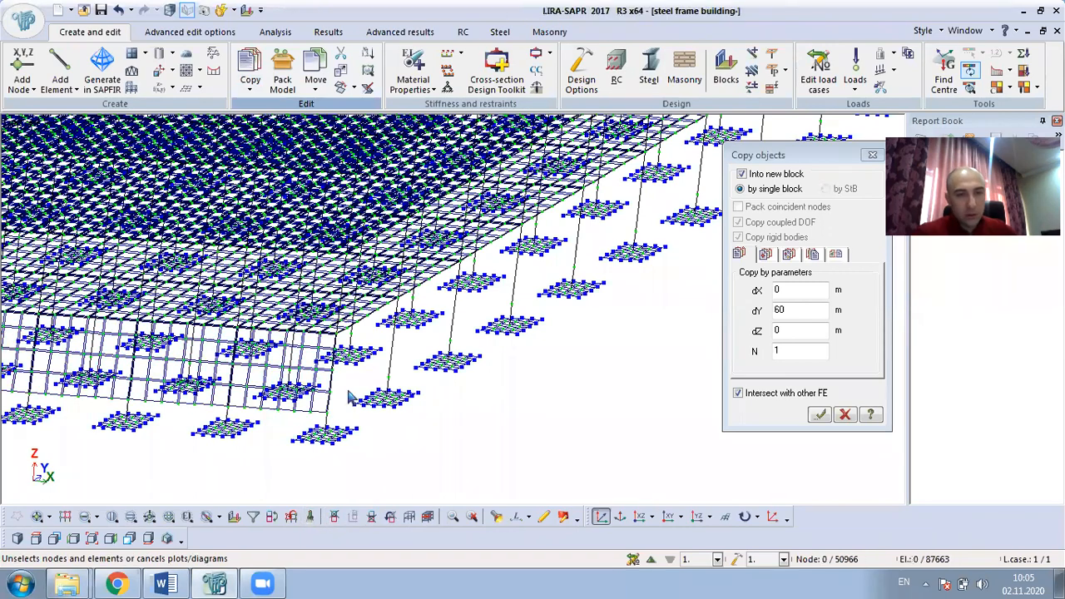
scroll(349, 398, up, 2)
scroll(355, 391, up, 1)
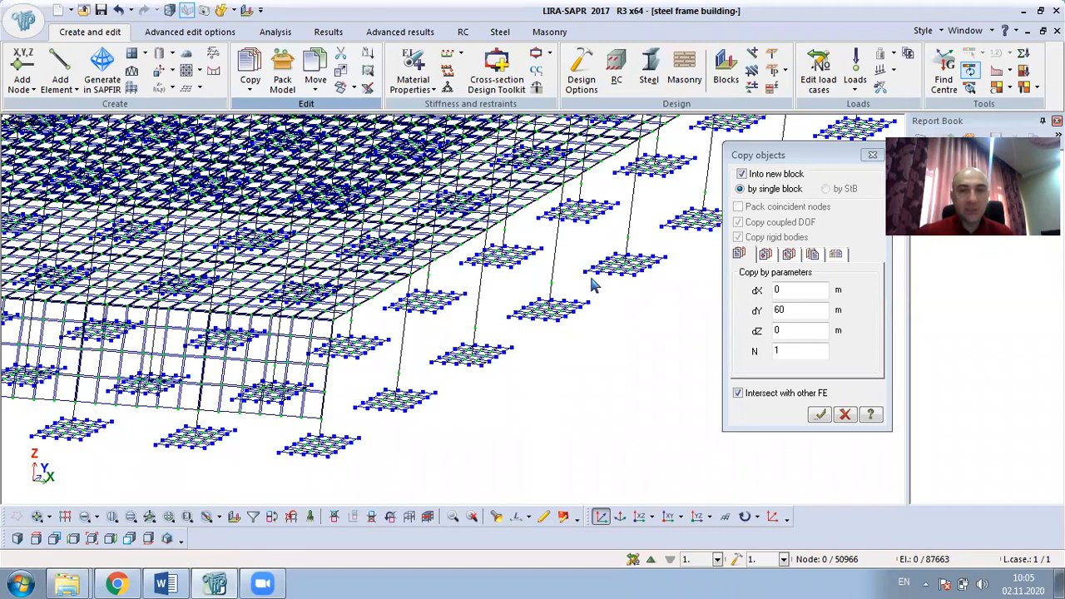
click(791, 292)
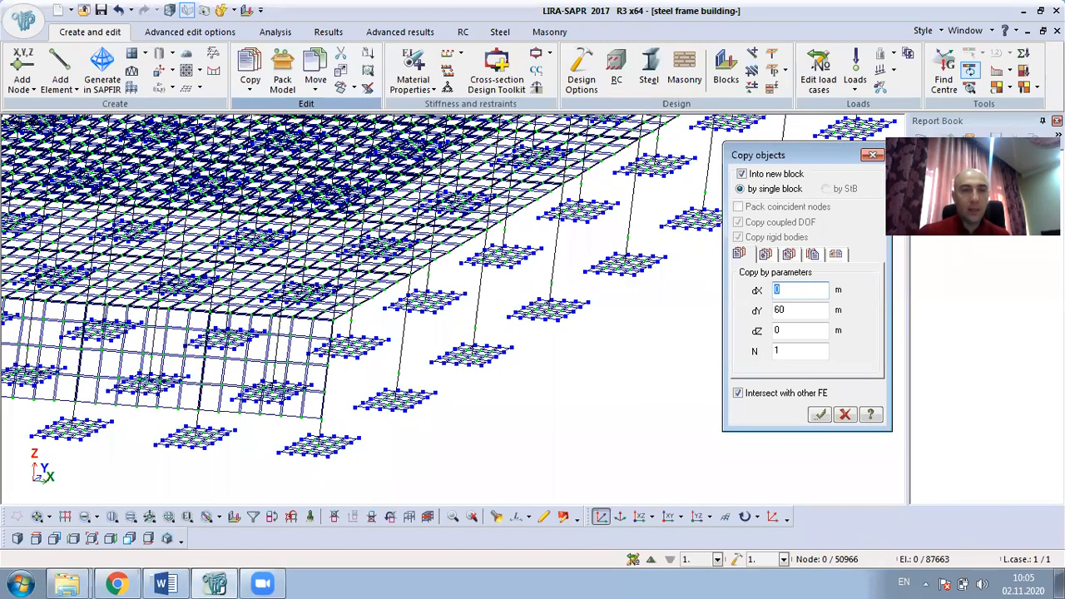
click(872, 155)
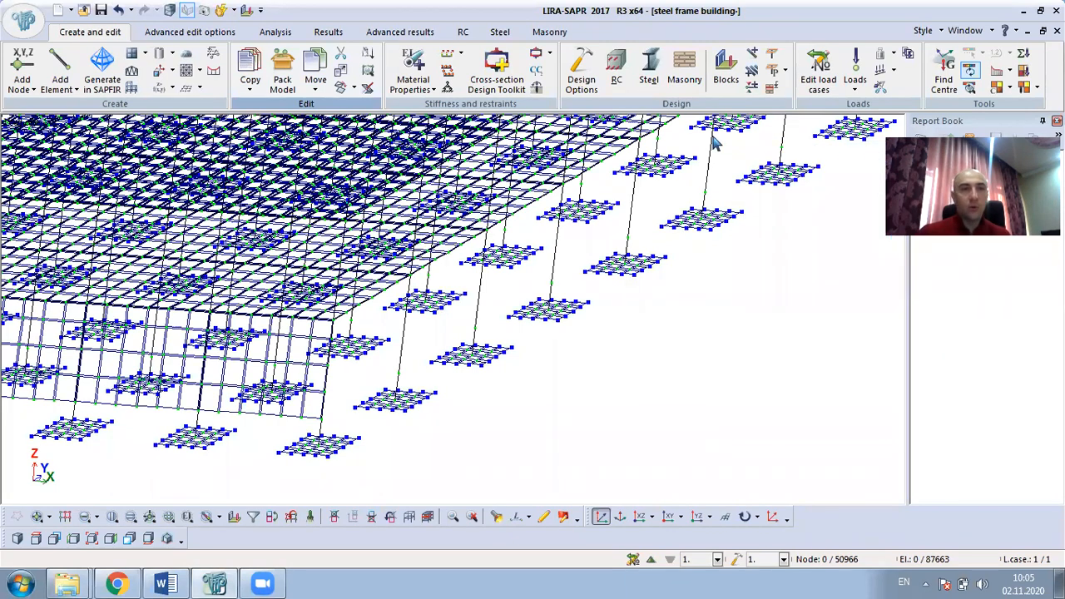
Create a wall-beam rotated 90 degrees about the Z-axis, starting from the lower front corner node at X 60, Y 0, Z 0.
click(138, 53)
mouse_move(203, 150)
click(266, 154)
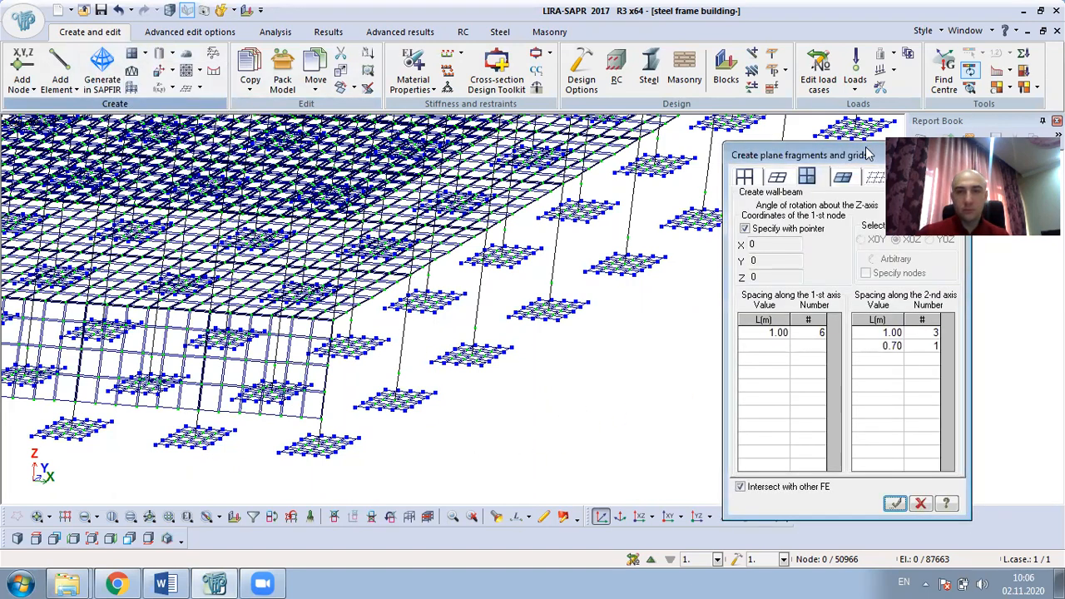
drag(868, 154, 744, 148)
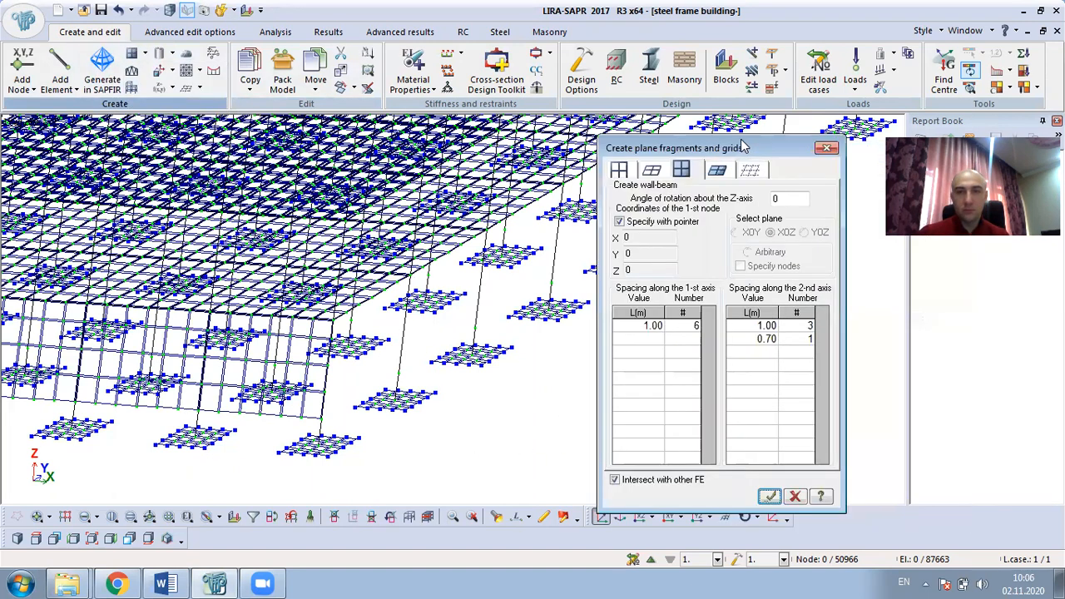
double_click(787, 193)
text(90)
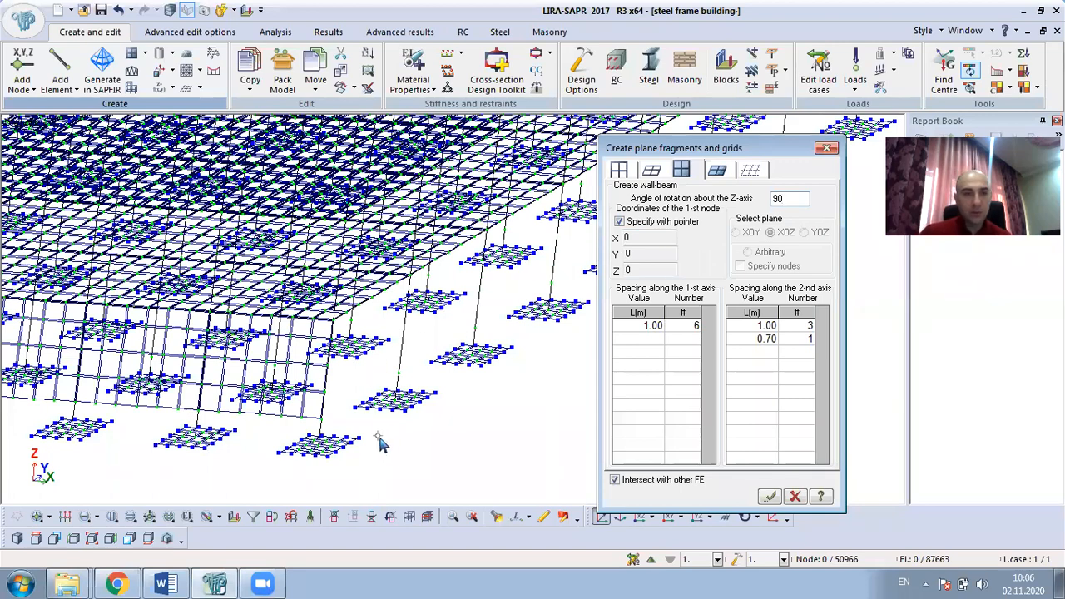
click(323, 420)
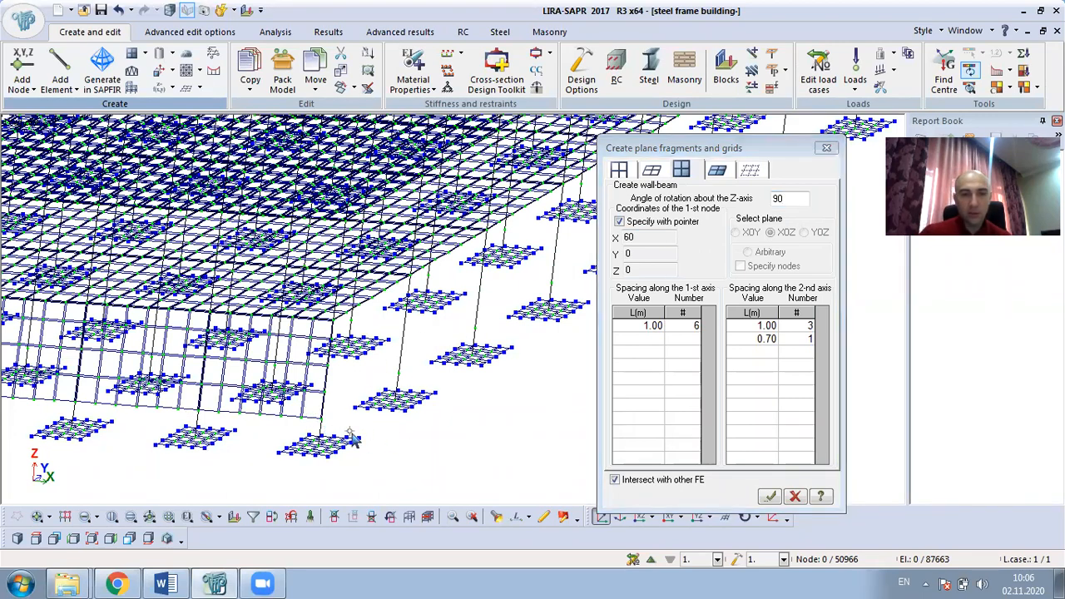
click(770, 497)
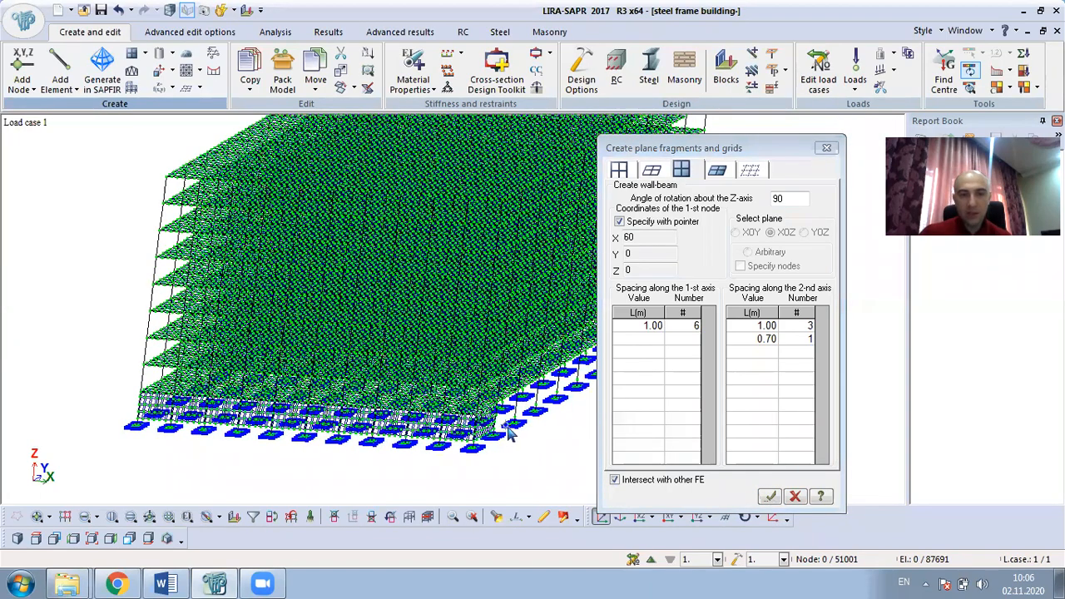
scroll(510, 432, up, 3)
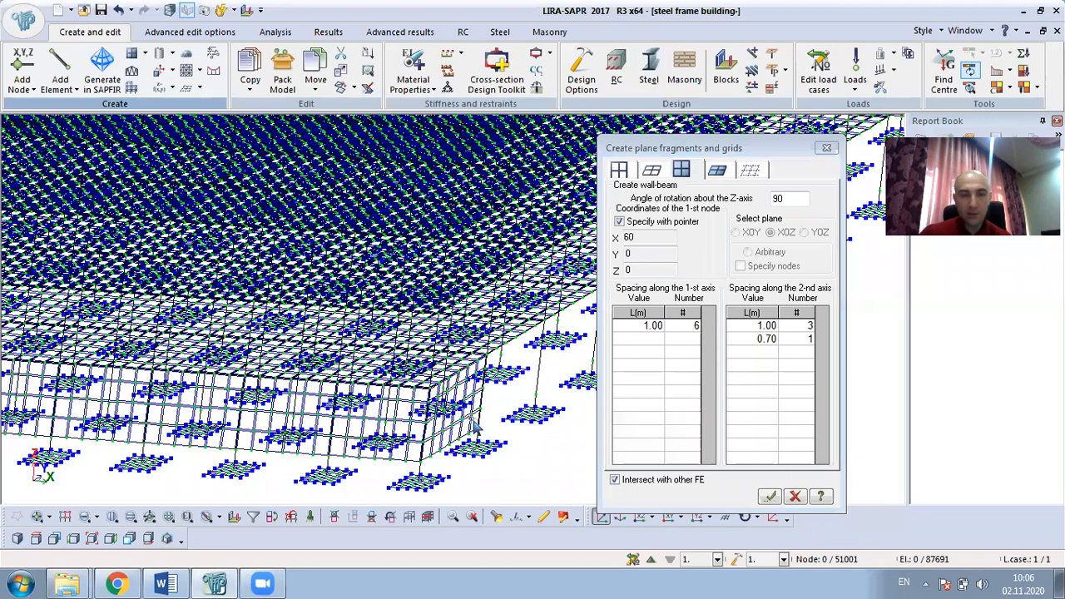
scroll(476, 425, up, 3)
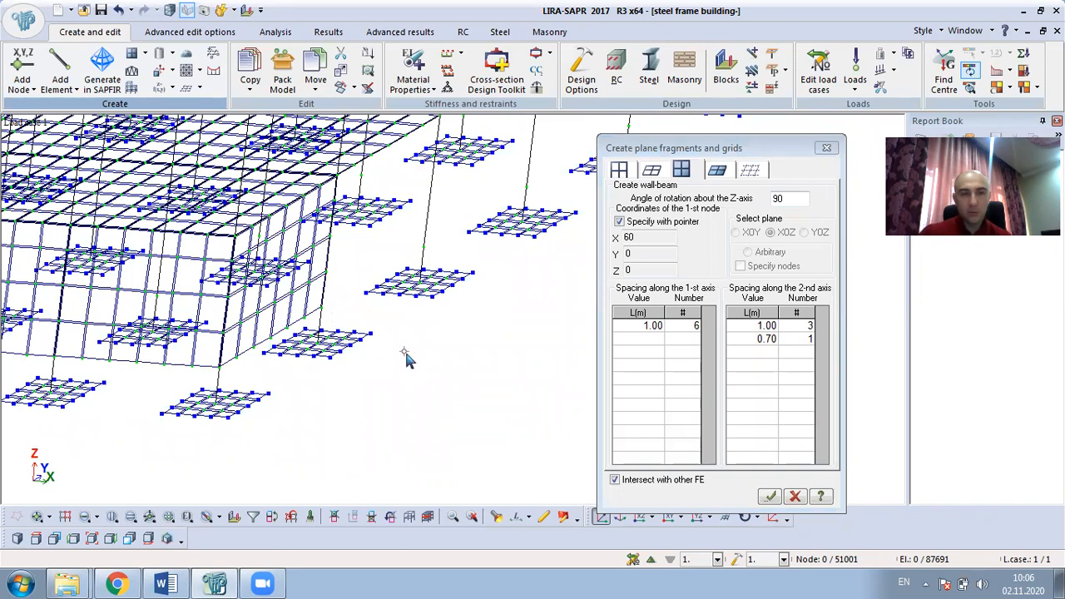
click(826, 147)
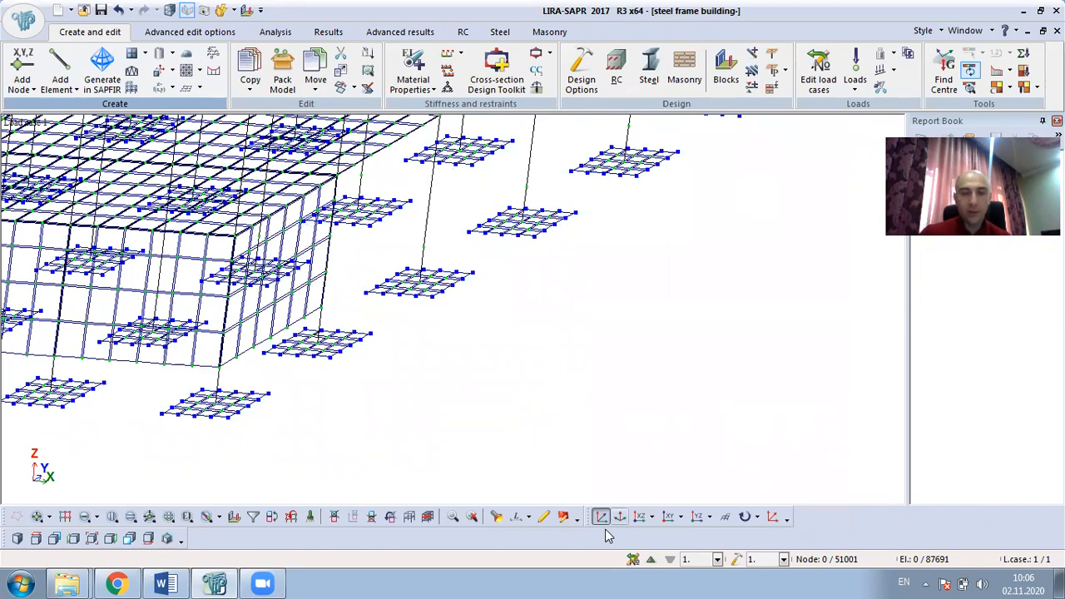
Show the model in the YZ projection and select the plates and nodes of the new side wall panel.
click(640, 518)
click(697, 517)
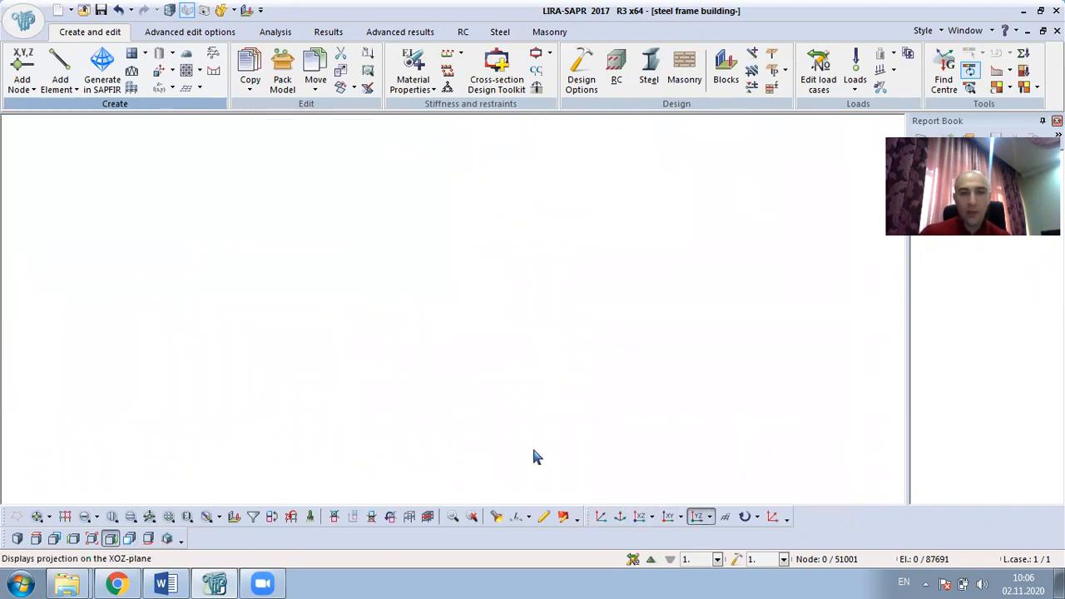
middle_drag(301, 391, 603, 408)
scroll(276, 293, up, 10)
scroll(291, 275, up, 3)
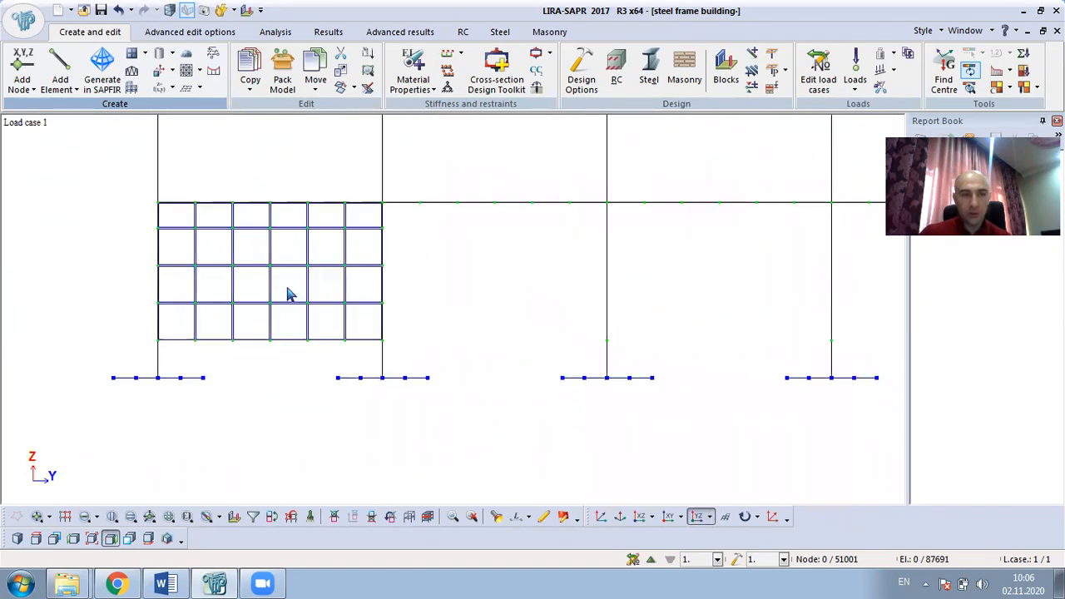
click(84, 517)
drag(372, 216, 165, 356)
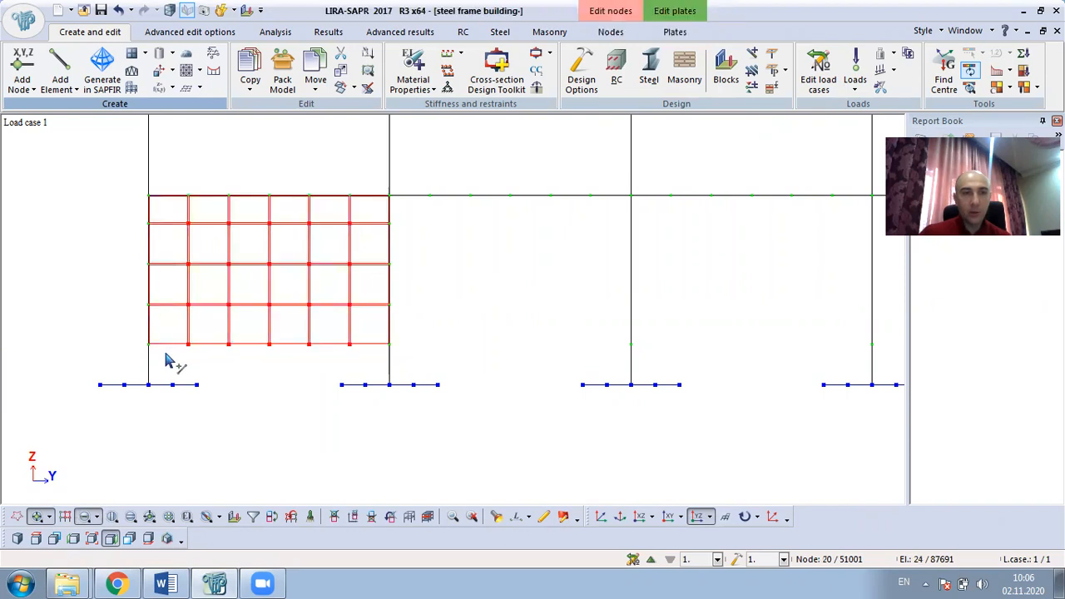
Copy the selected side wall panel by parameters with dX 0, dY 6 m, dZ 0 and N 9.
scroll(247, 376, down, 3)
scroll(247, 374, down, 4)
scroll(247, 371, down, 3)
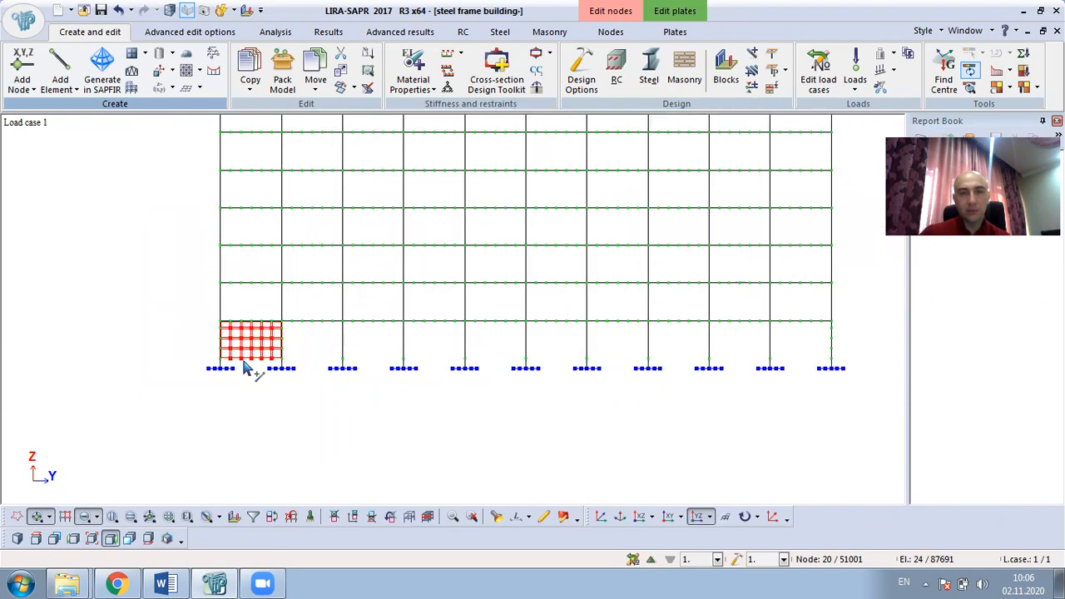
click(262, 89)
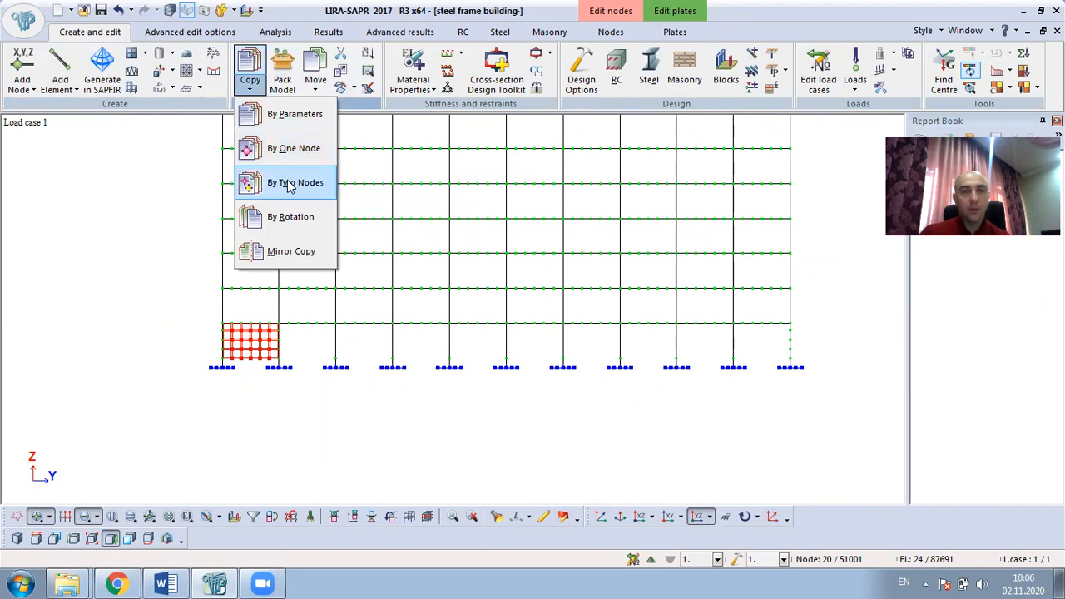
click(298, 116)
click(656, 304)
click(680, 348)
text(9)
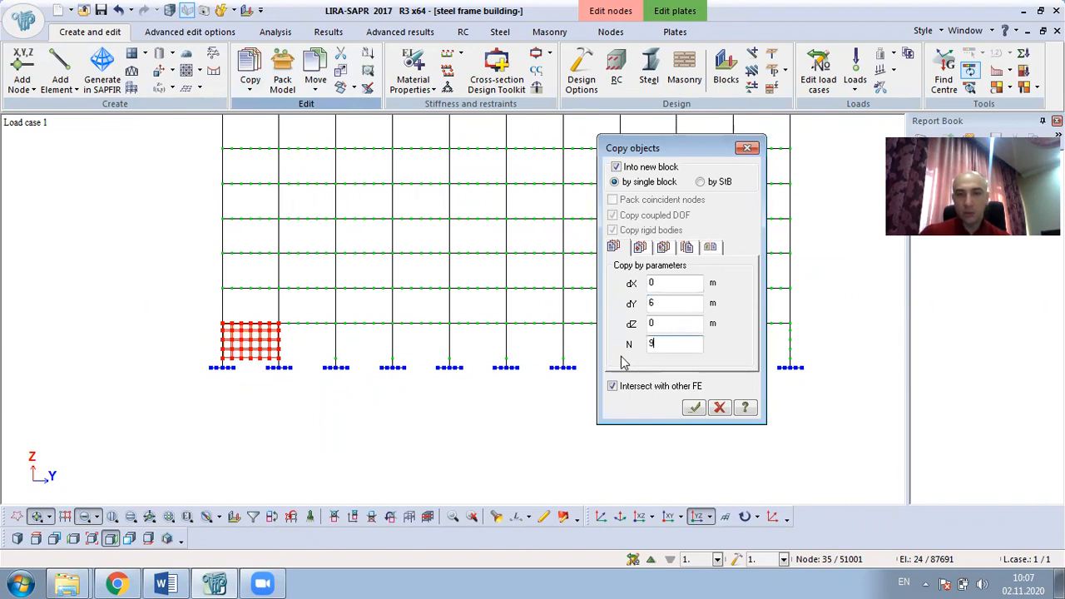
click(695, 407)
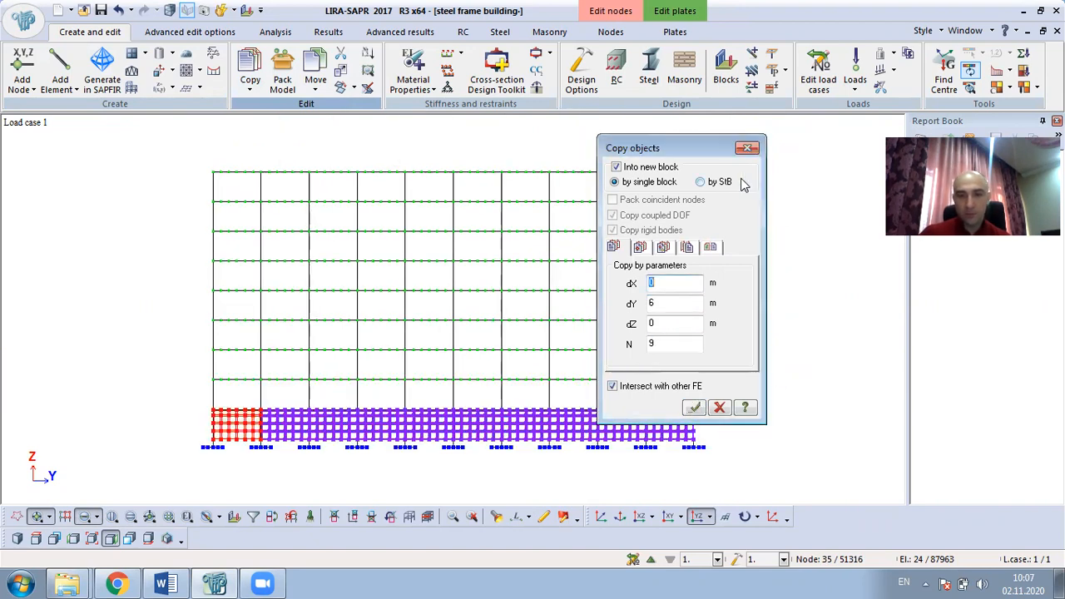
drag(700, 150, 911, 159)
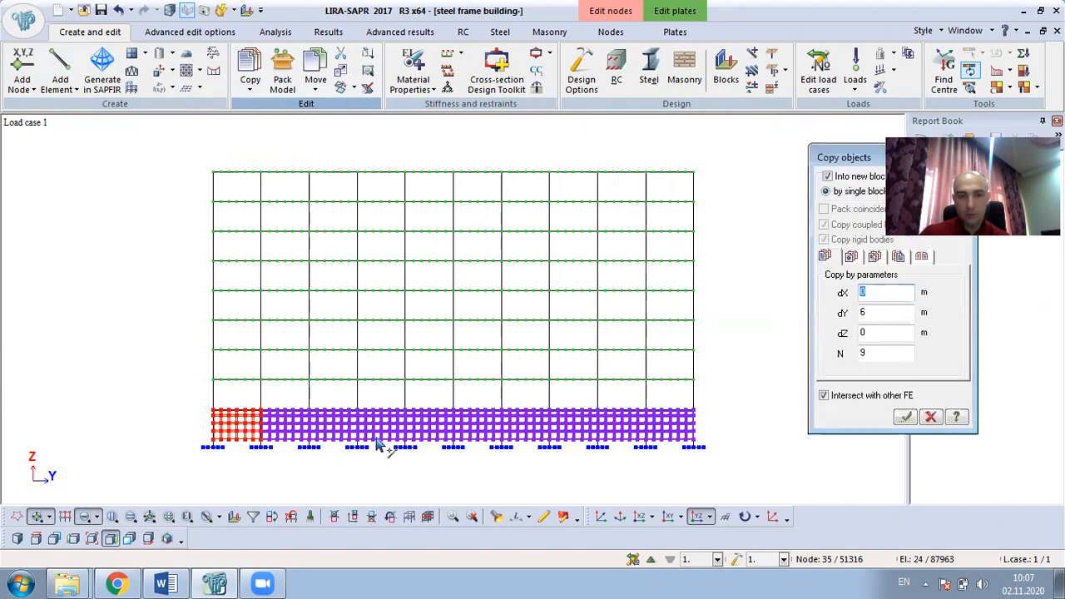
Add the plates and nodes of the nine copied wall panels along Y to the selection, bay by bay.
scroll(286, 333, up, 3)
scroll(291, 329, down, 3)
scroll(404, 433, up, 3)
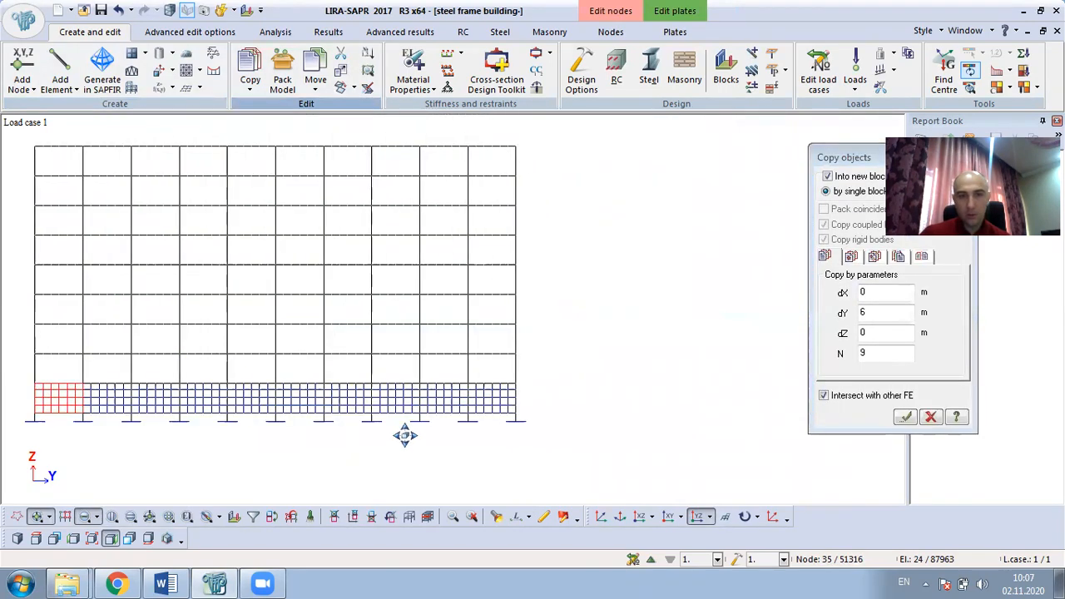
scroll(364, 361, down, 3)
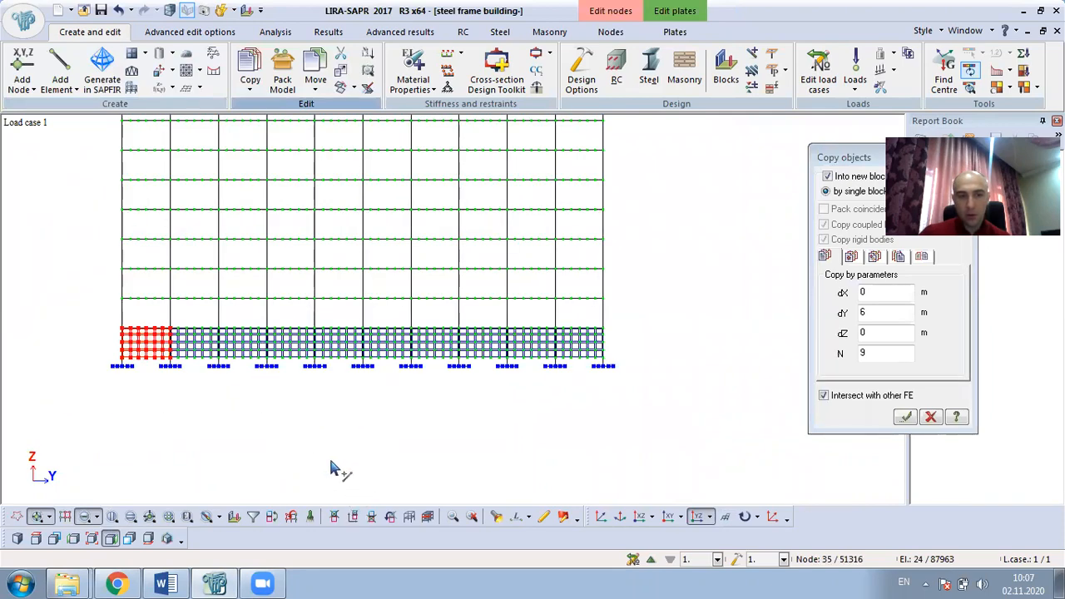
scroll(180, 444, up, 1)
scroll(177, 426, up, 1)
scroll(238, 344, up, 3)
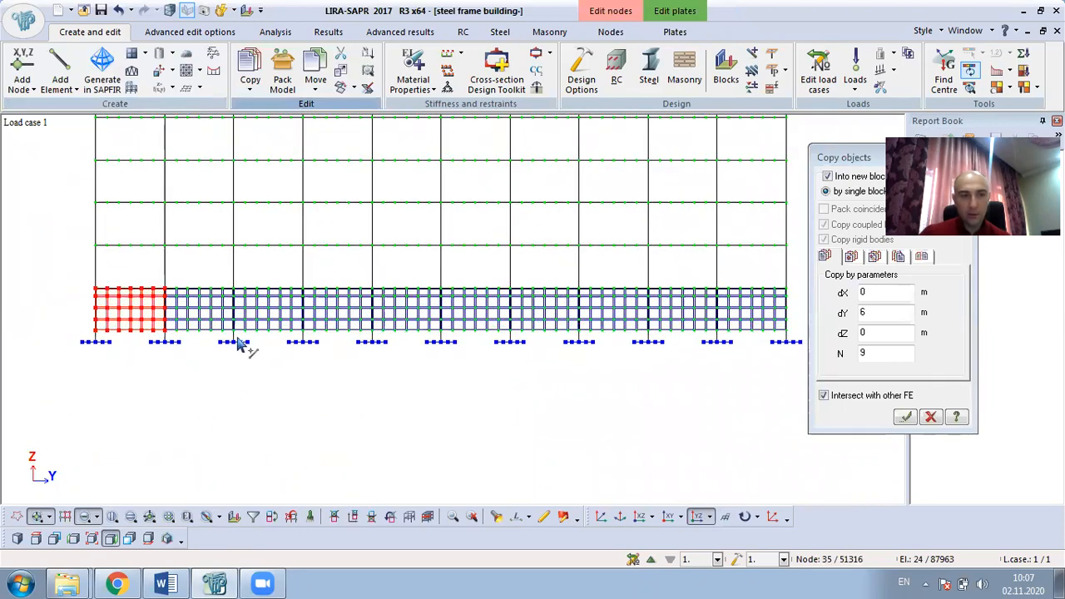
scroll(239, 314, up, 2)
scroll(239, 314, up, 1)
drag(268, 259, 164, 350)
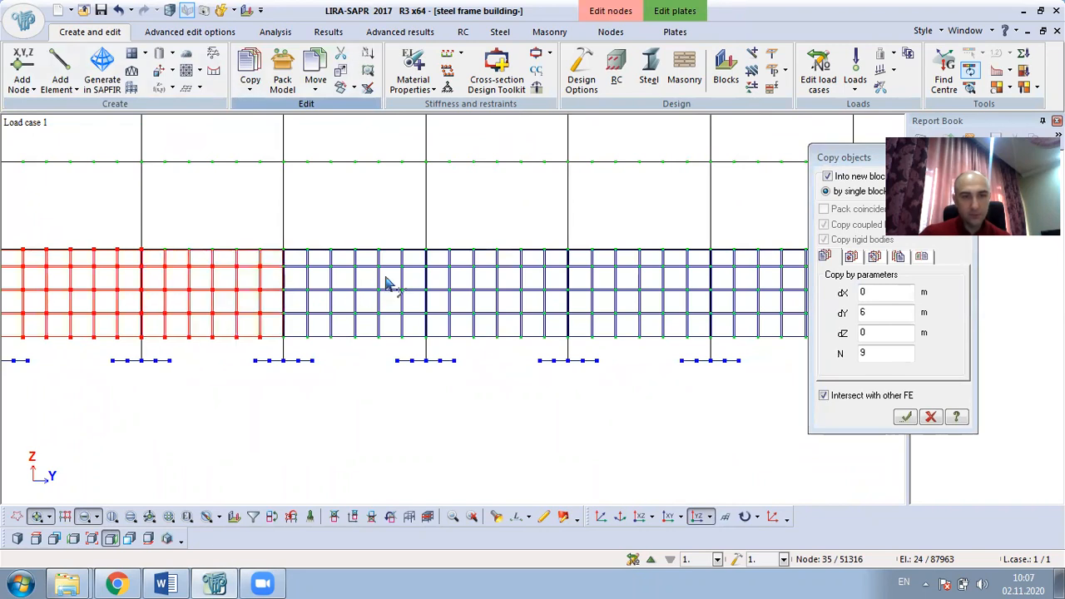
drag(411, 259, 297, 352)
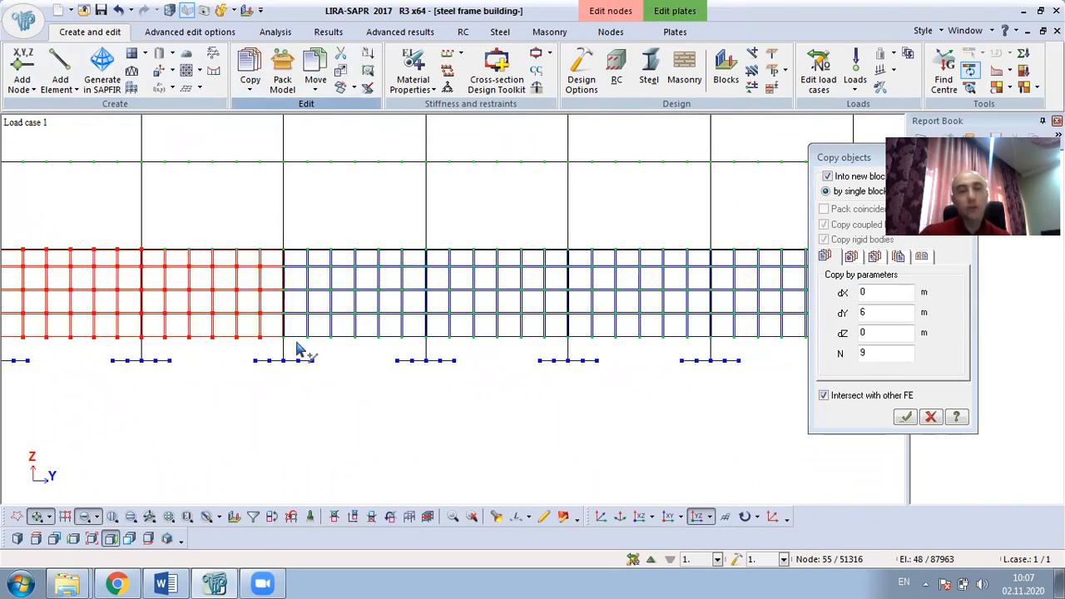
drag(559, 263, 444, 356)
middle_drag(500, 328, 536, 343)
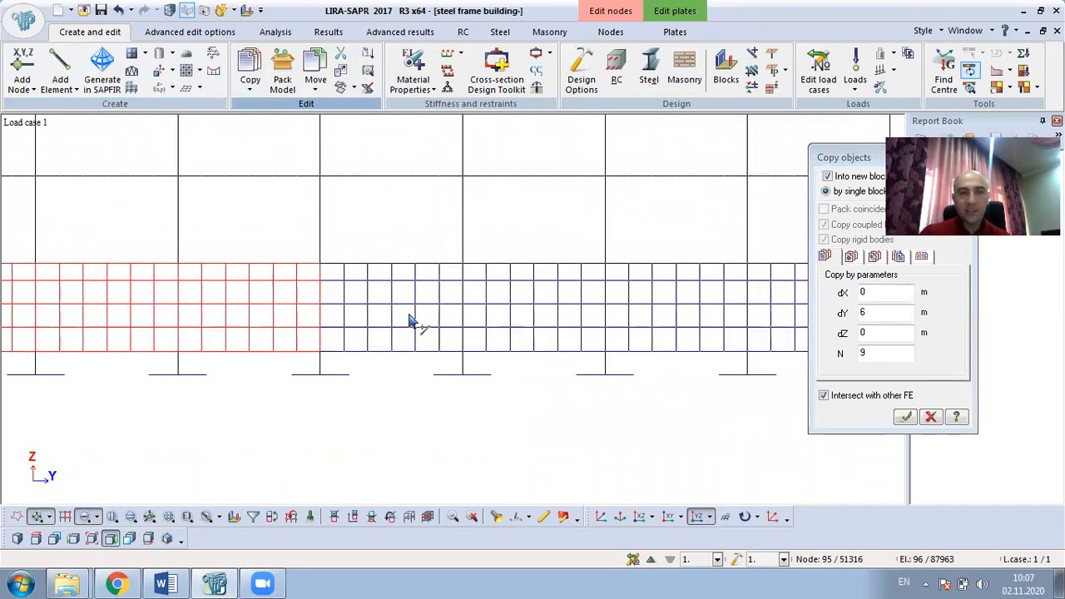
drag(446, 271, 344, 368)
drag(591, 277, 477, 364)
scroll(697, 368, up, 1)
middle_drag(697, 369, 451, 387)
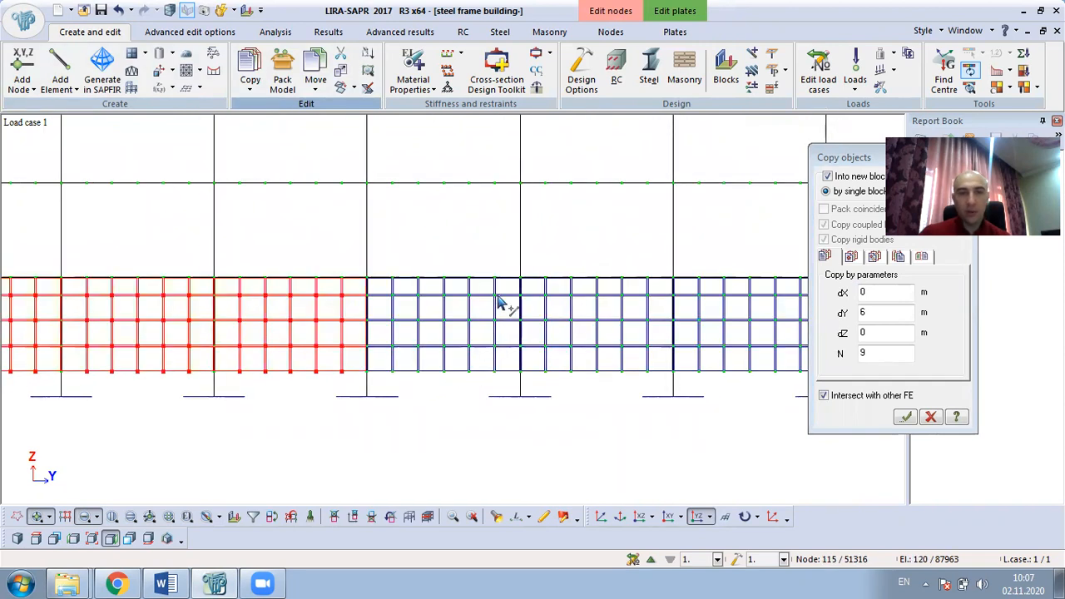
drag(500, 288, 382, 377)
middle_drag(587, 333, 453, 335)
drag(527, 287, 400, 391)
middle_drag(610, 364, 514, 364)
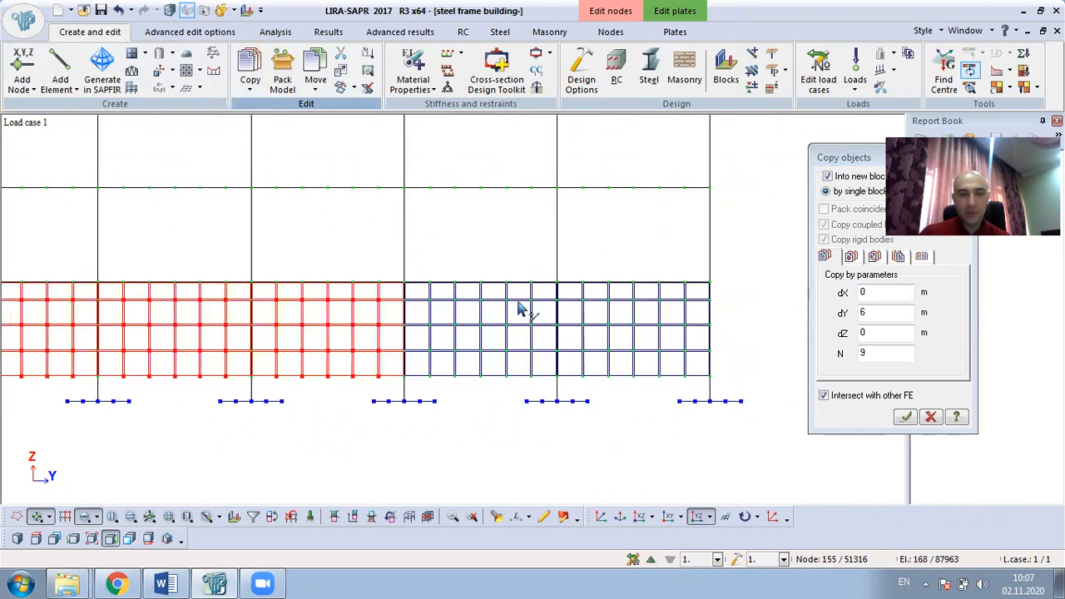
drag(541, 290, 421, 386)
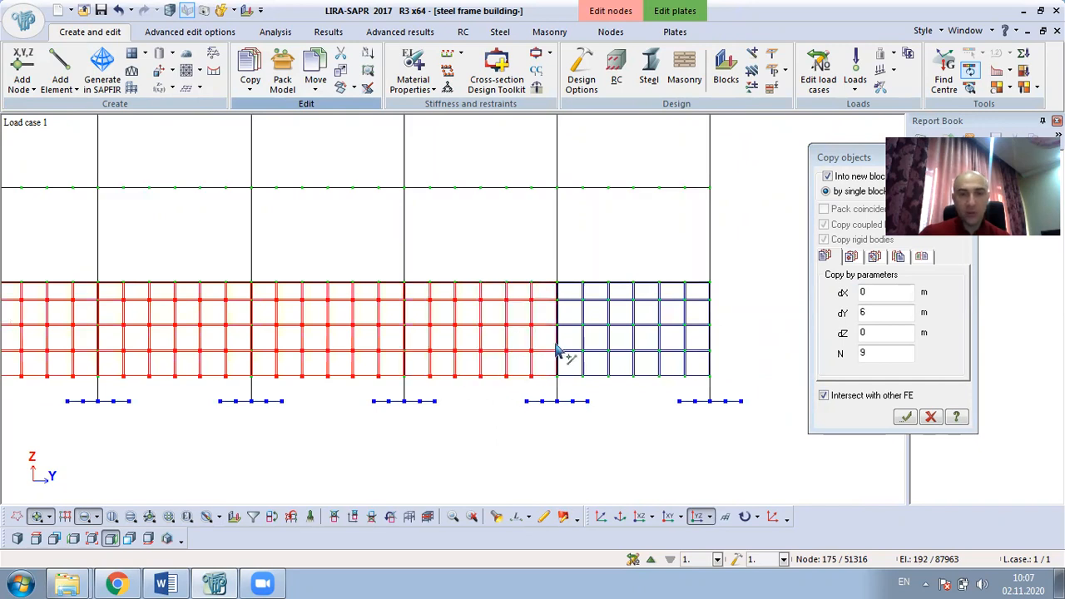
drag(705, 287, 572, 389)
scroll(632, 419, down, 2)
scroll(630, 428, down, 3)
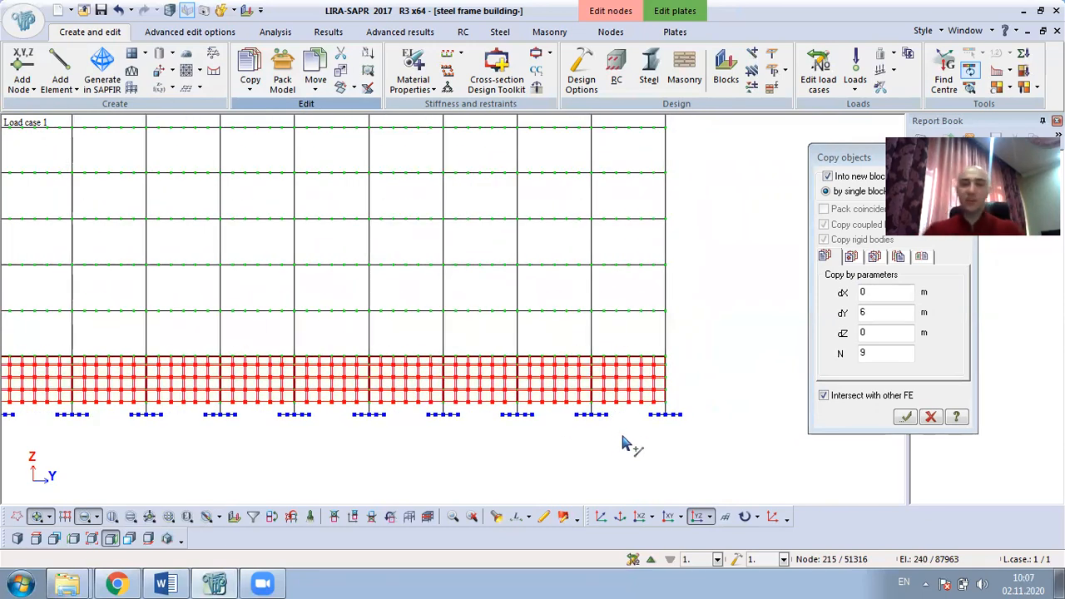
scroll(602, 475, down, 2)
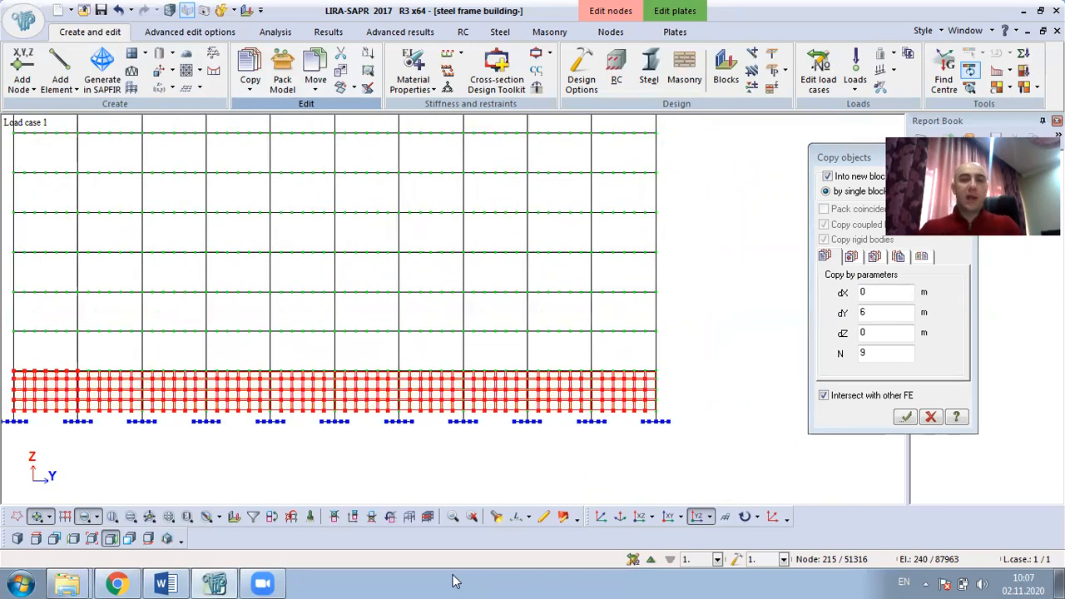
scroll(381, 364, down, 1)
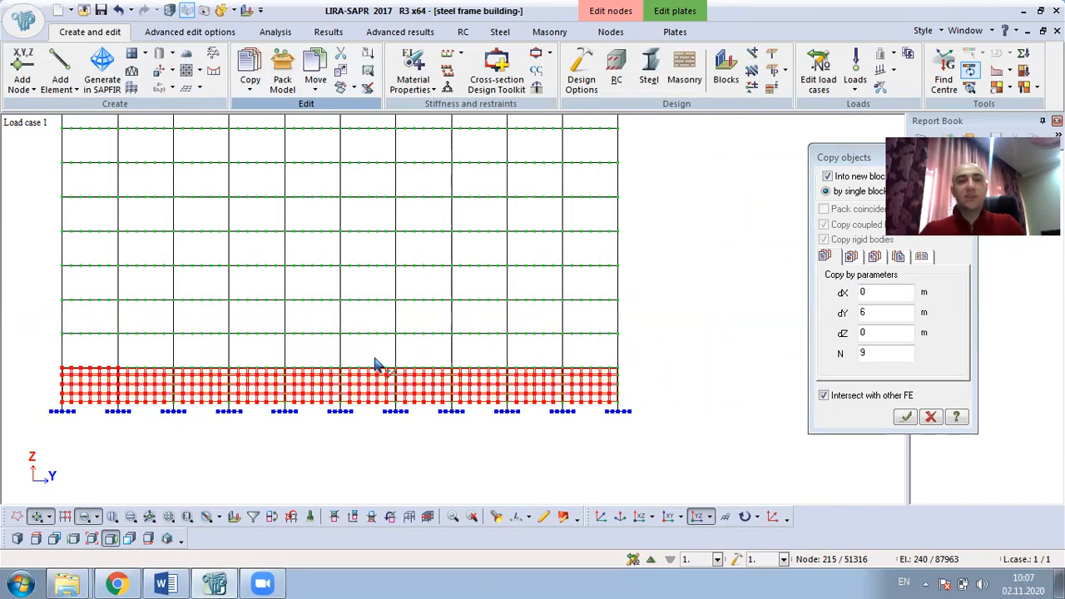
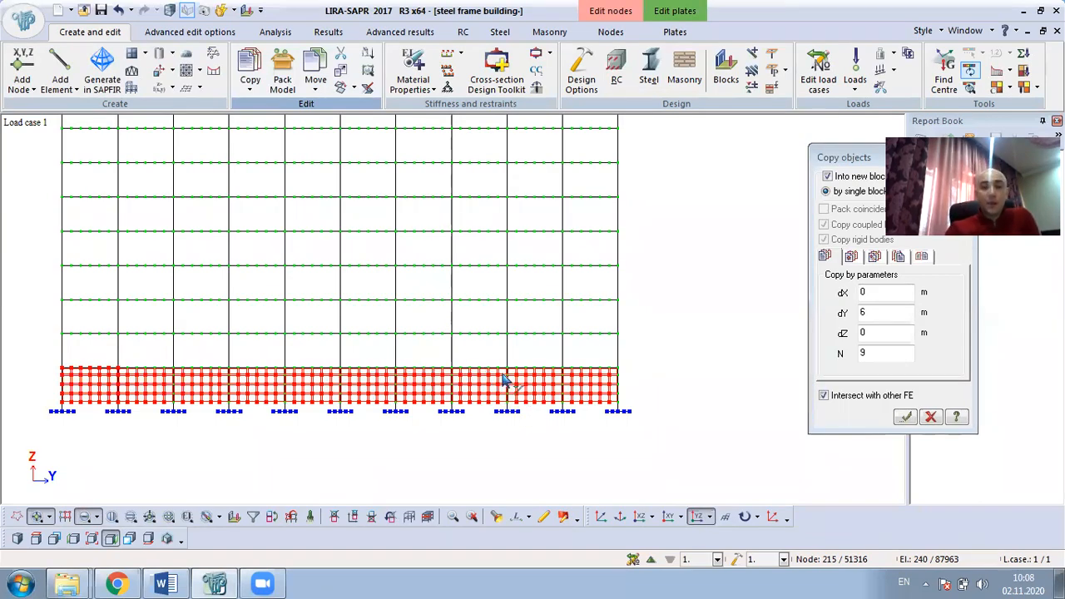
Copy the selected side wall once to the opposite side of the building with dX -60 m, dY 0 and dZ 0.
middle_drag(333, 383, 502, 403)
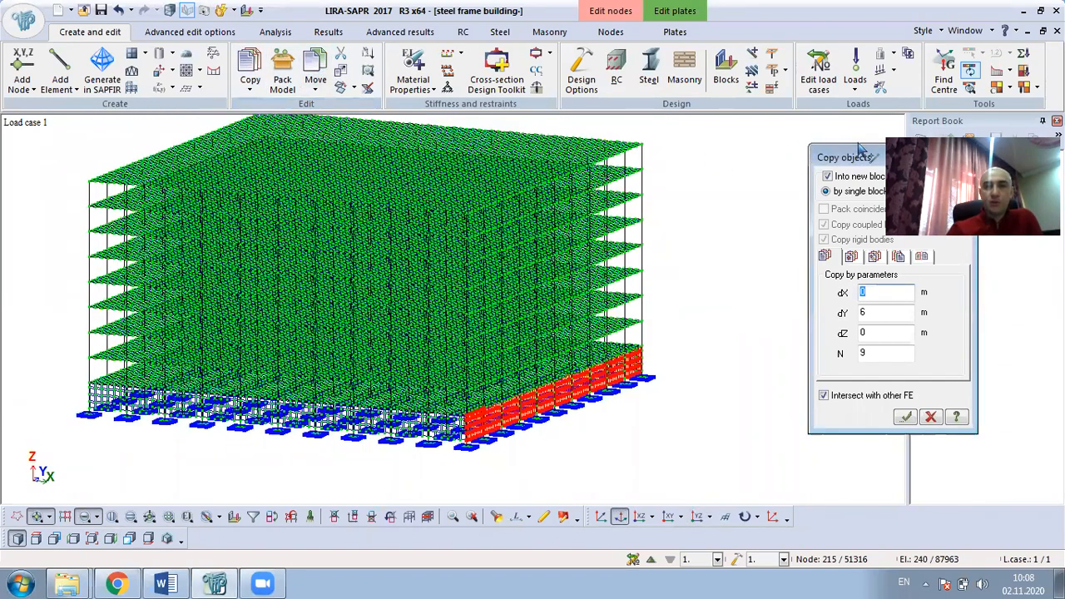
drag(880, 158, 721, 152)
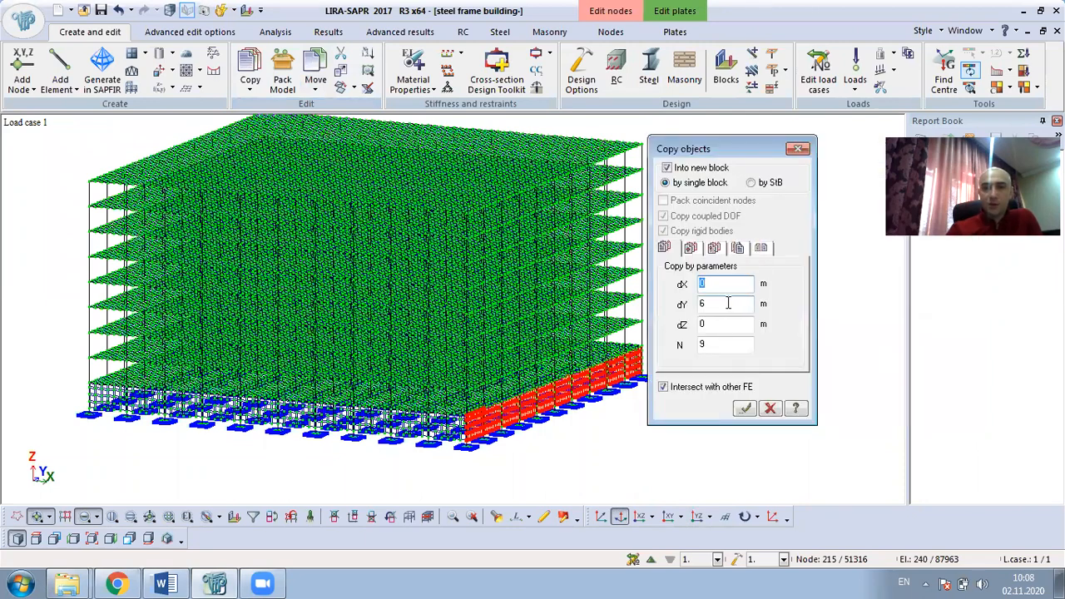
key(Tab)
text(0)
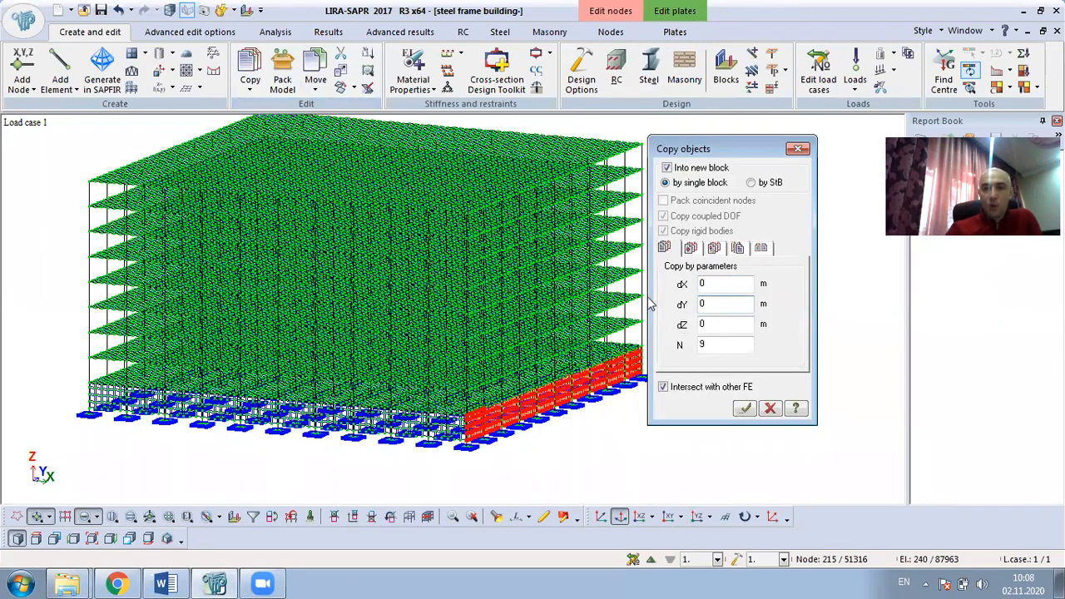
key(shift+Tab)
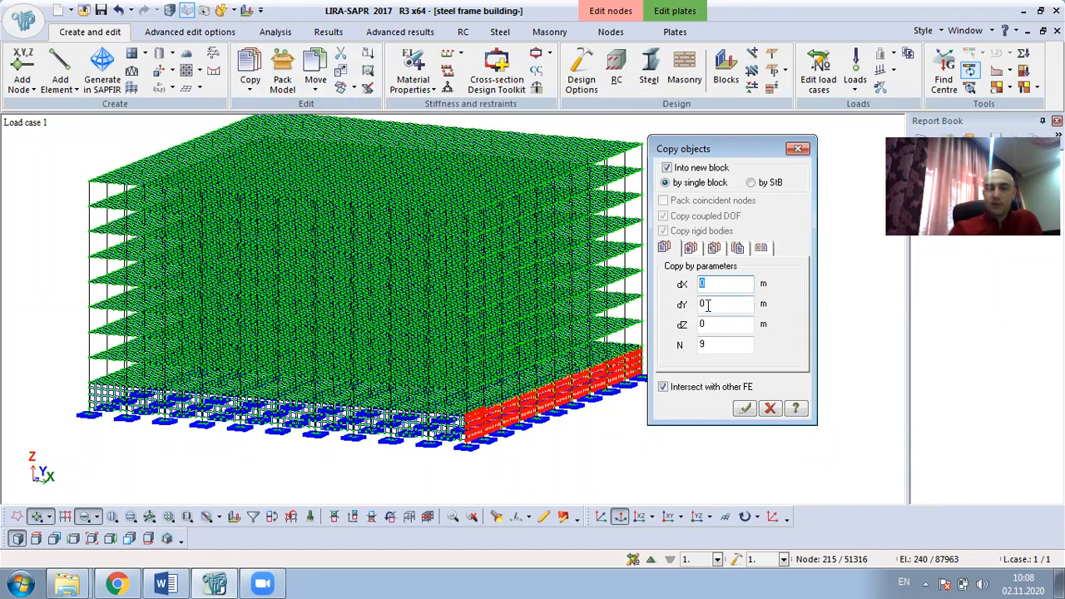
text(-60)
key(Tab)
key(Tab)
key(Tab)
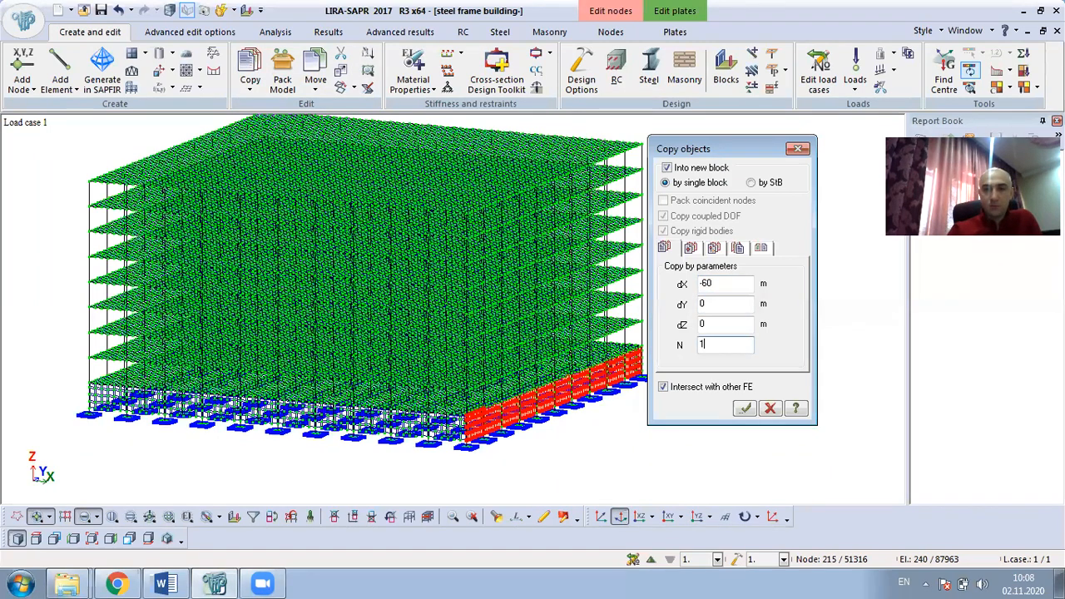
click(744, 409)
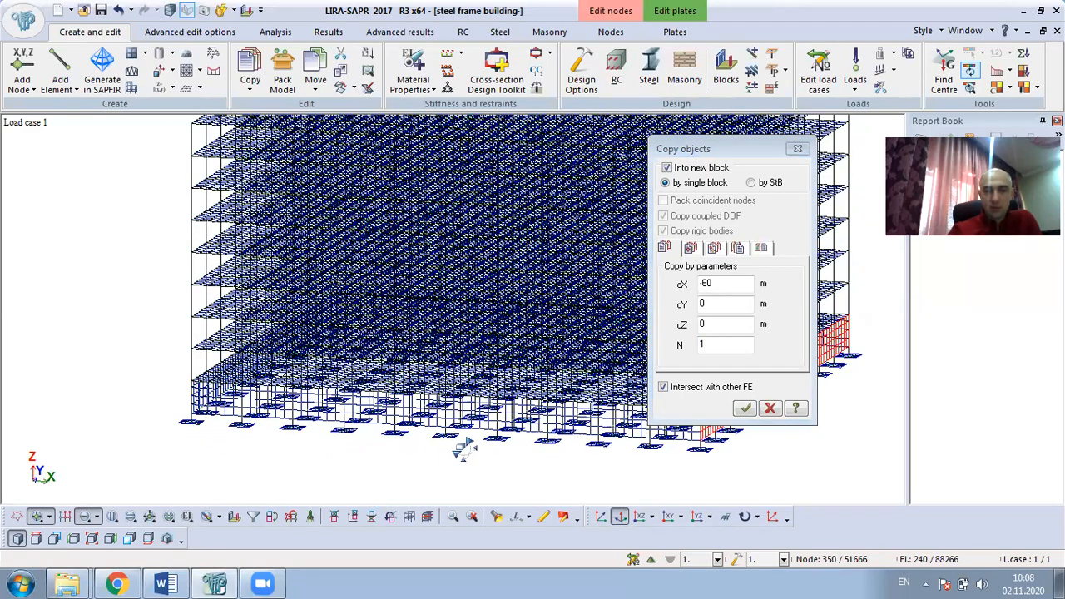
Finish copying objects and clear the selection of the side wall's nodes and plates.
click(799, 148)
scroll(810, 291, down, 3)
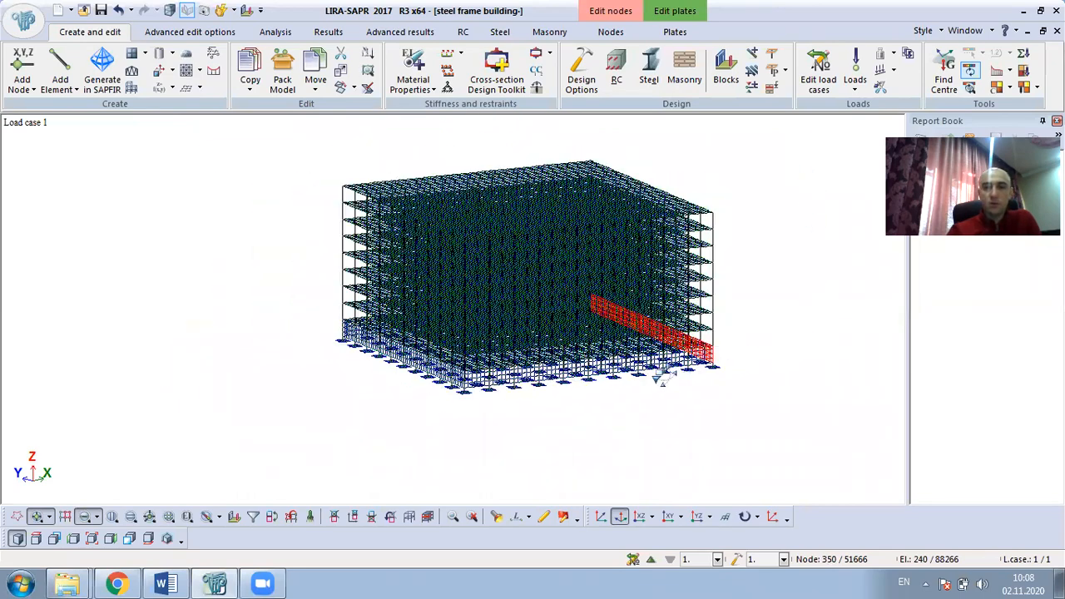
click(310, 517)
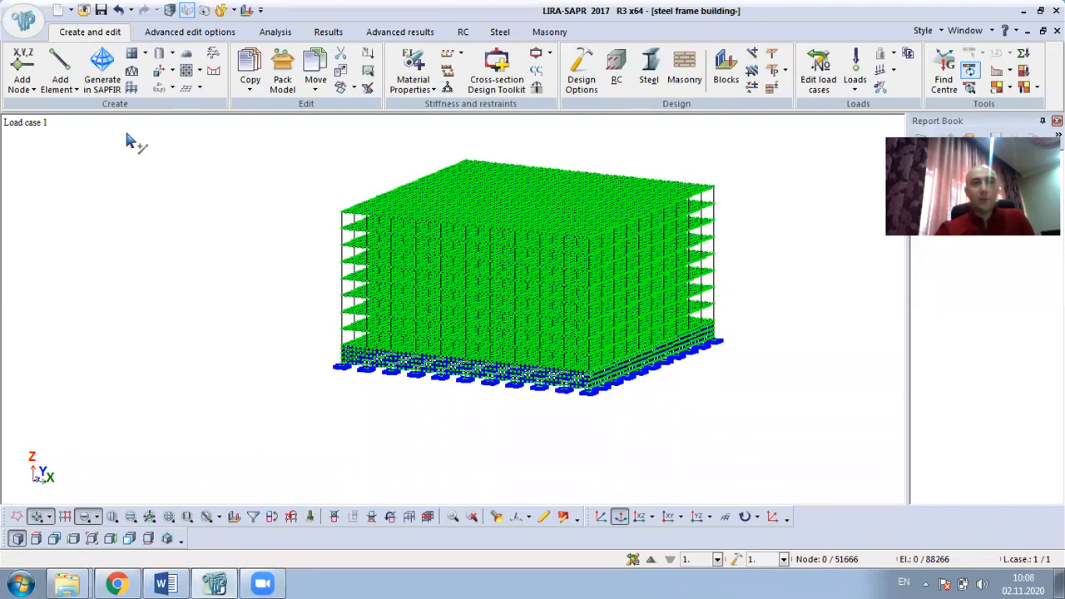
Save the model as "steel frame building-" in the МК здание folder inside the Стр-17-11 course folder.
click(100, 10)
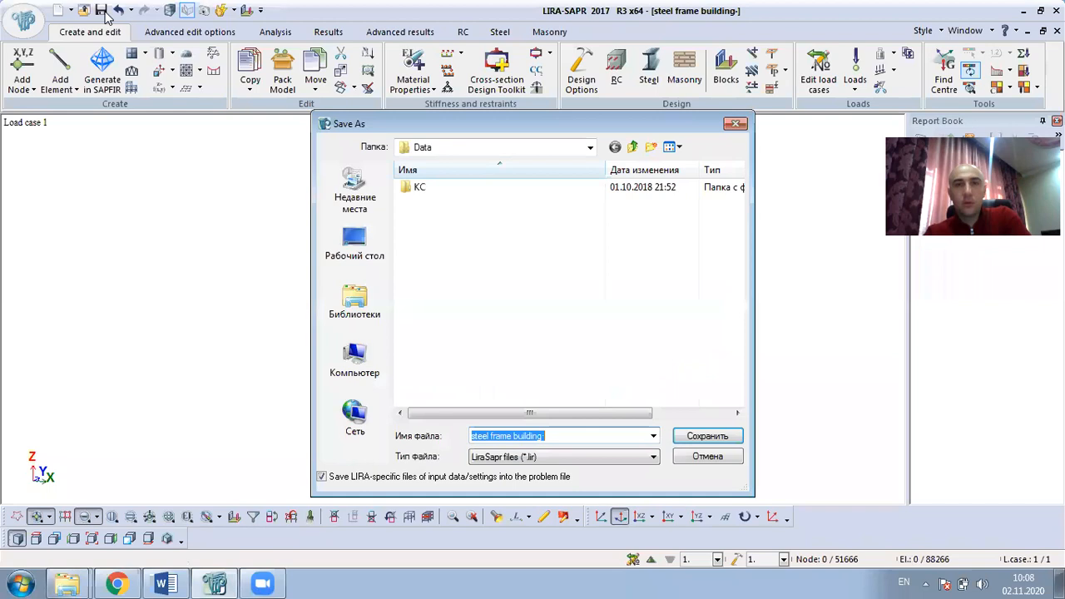
click(356, 241)
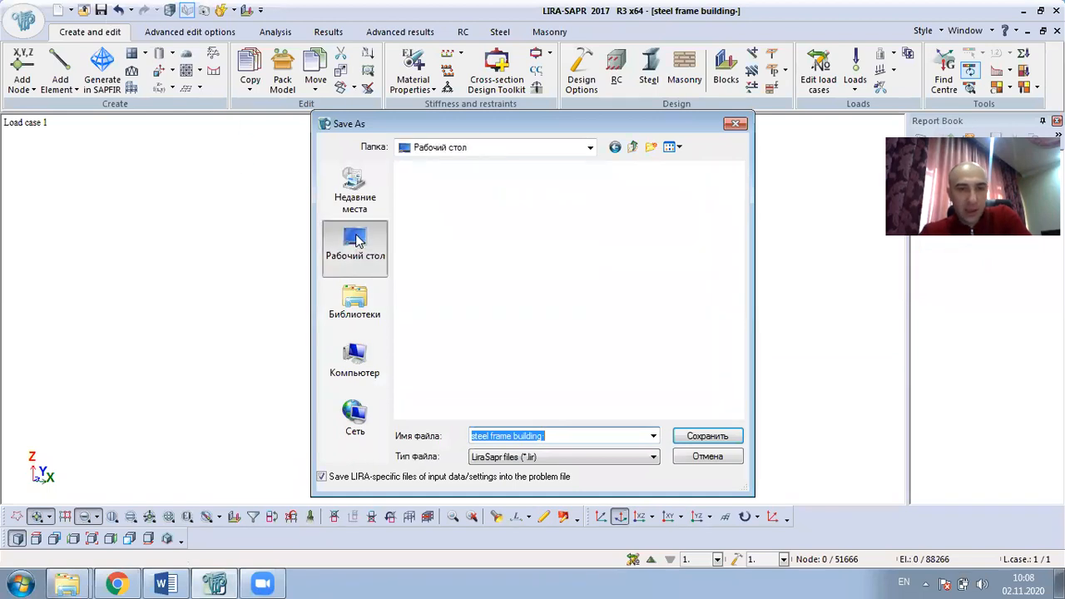
click(490, 325)
scroll(500, 333, down, 2)
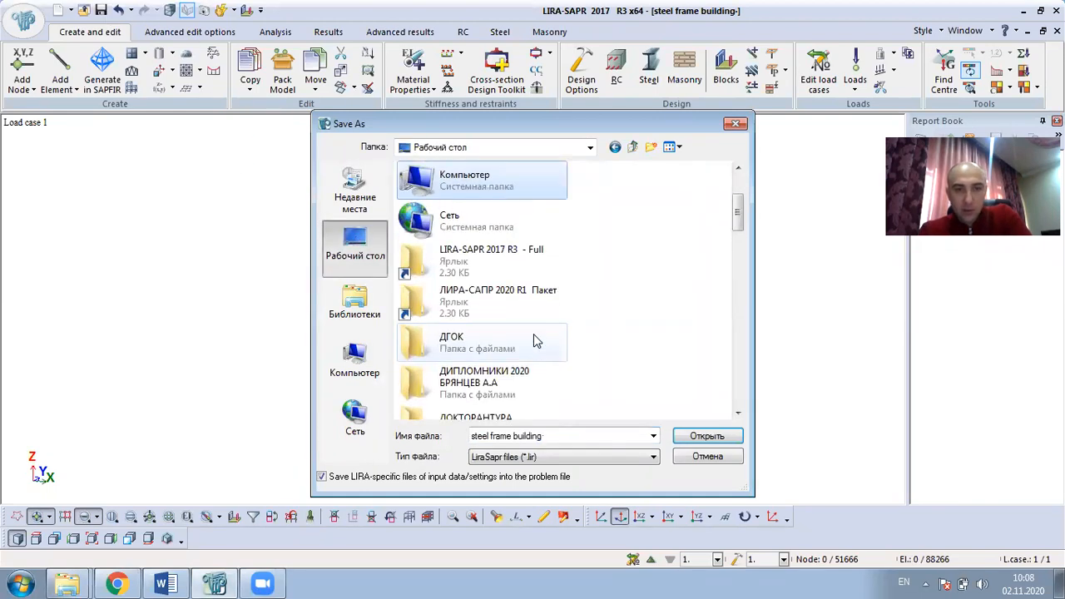
scroll(534, 337, down, 6)
scroll(535, 337, down, 5)
double_click(533, 370)
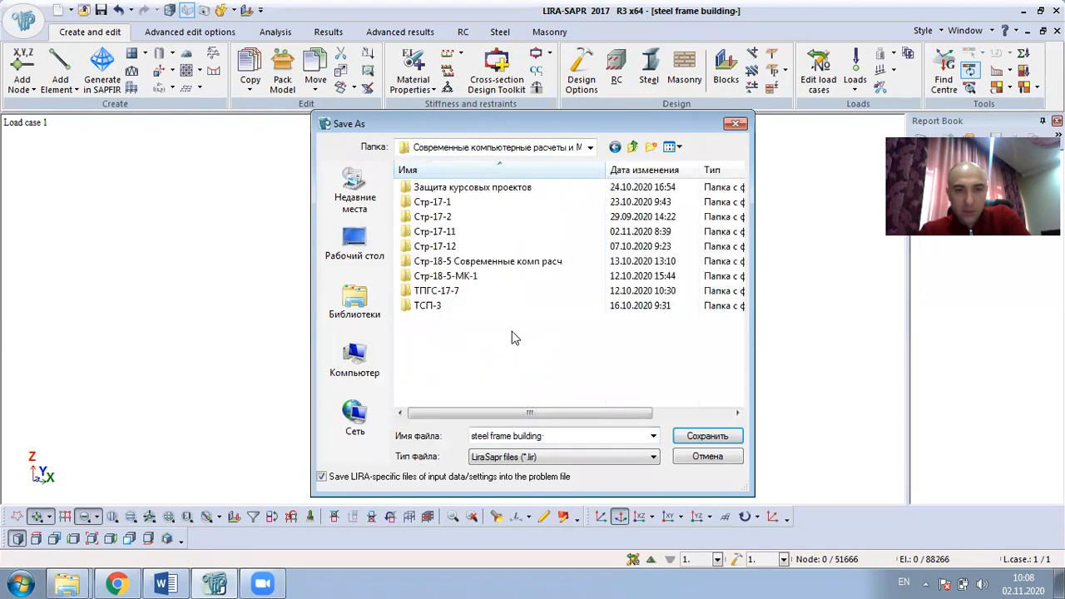
double_click(468, 232)
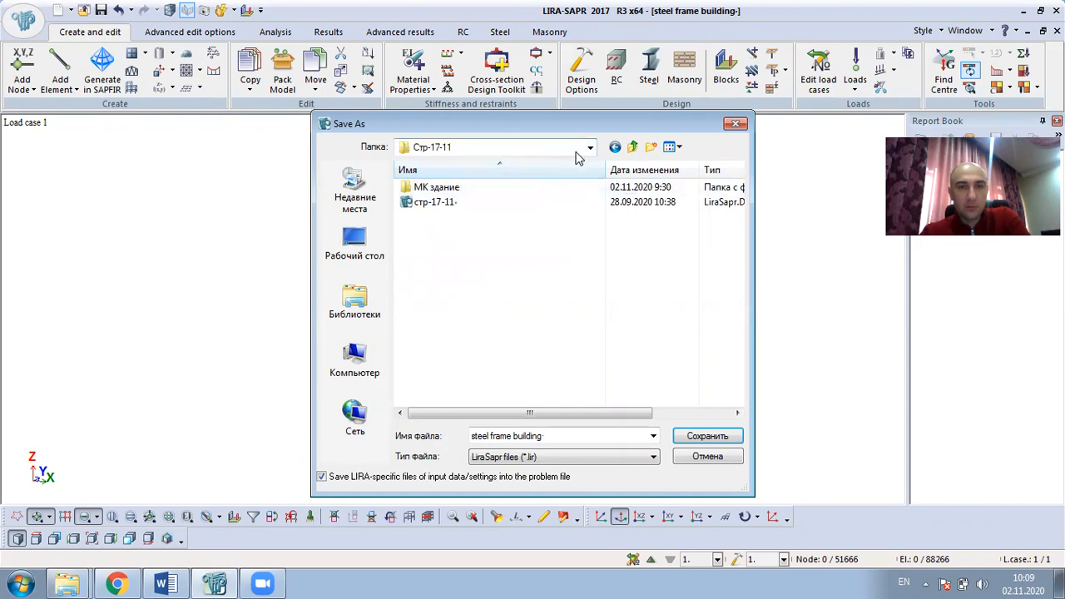
click(455, 193)
double_click(455, 191)
click(706, 437)
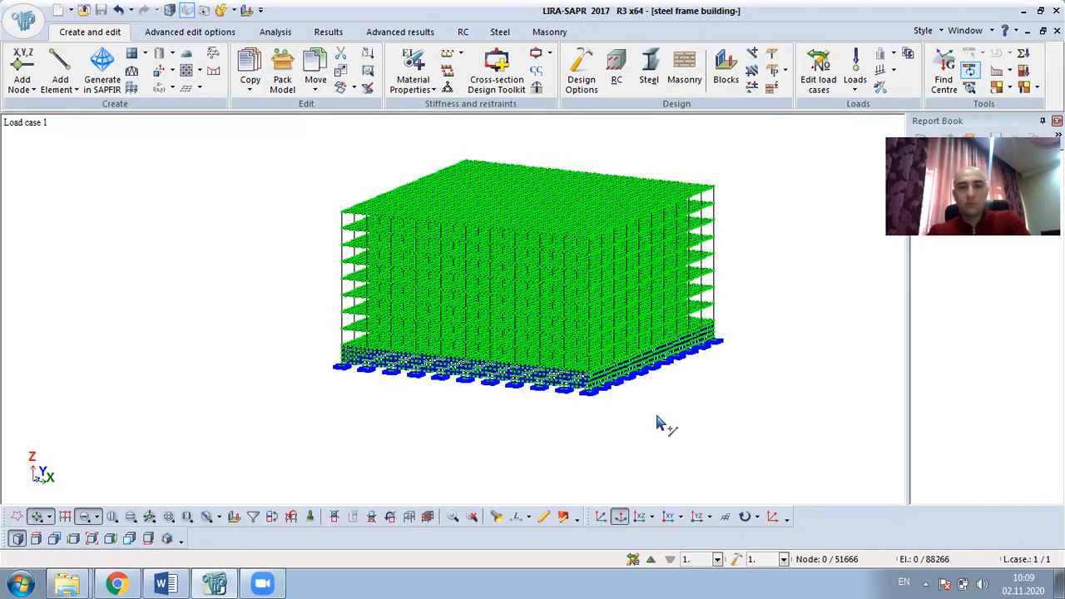
scroll(657, 416, up, 3)
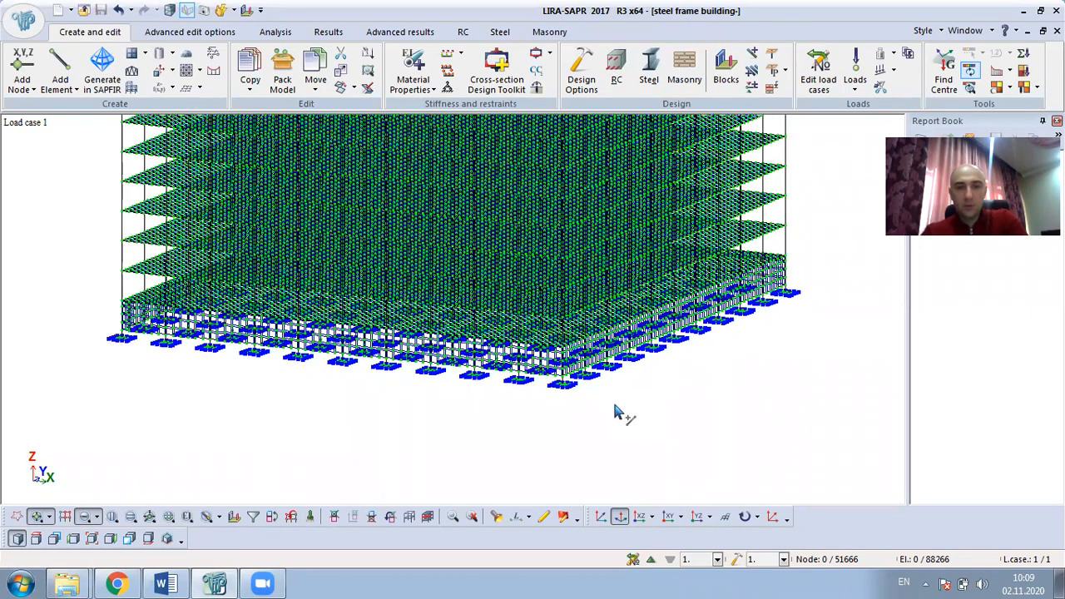
middle_drag(646, 400, 620, 420)
scroll(625, 411, up, 3)
scroll(309, 341, up, 1)
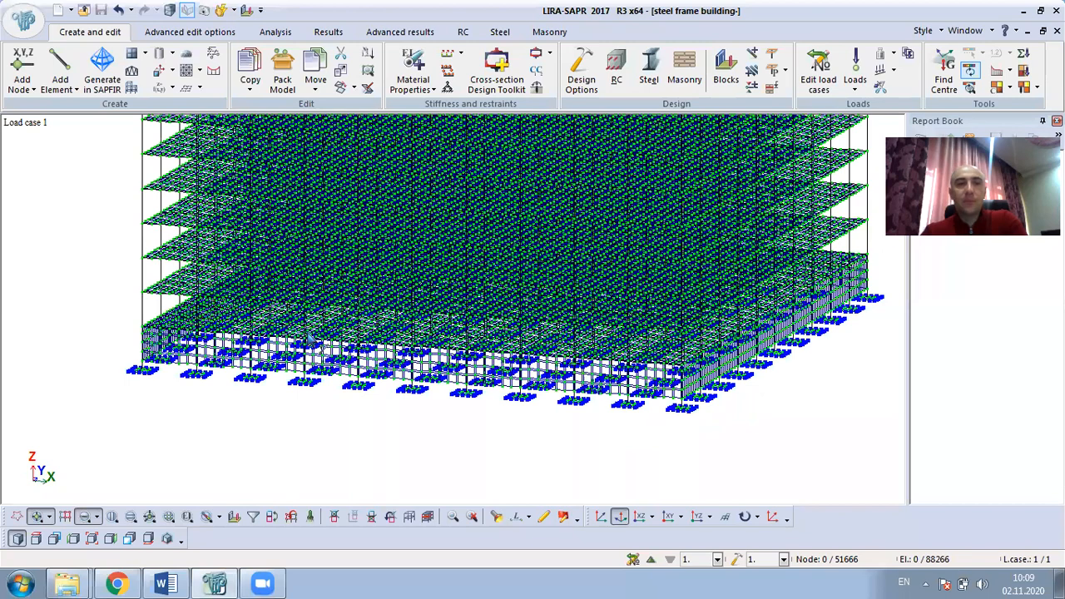
scroll(308, 339, up, 1)
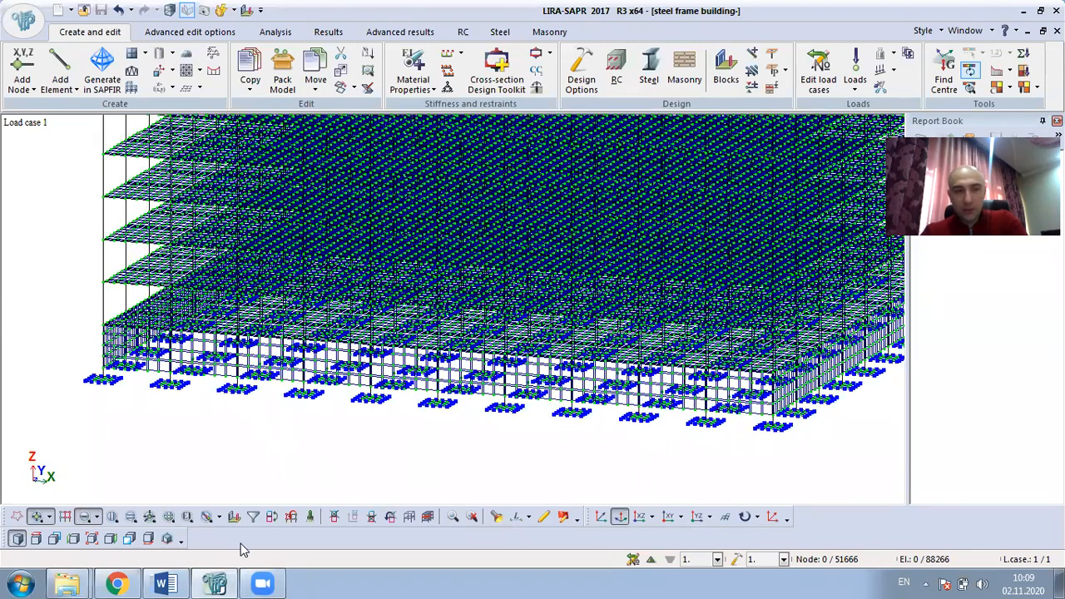
Switch to the Word assignment document and check the outer brick wall thickness and window opening size in the highlighted variant column.
click(167, 583)
scroll(413, 275, up, 5)
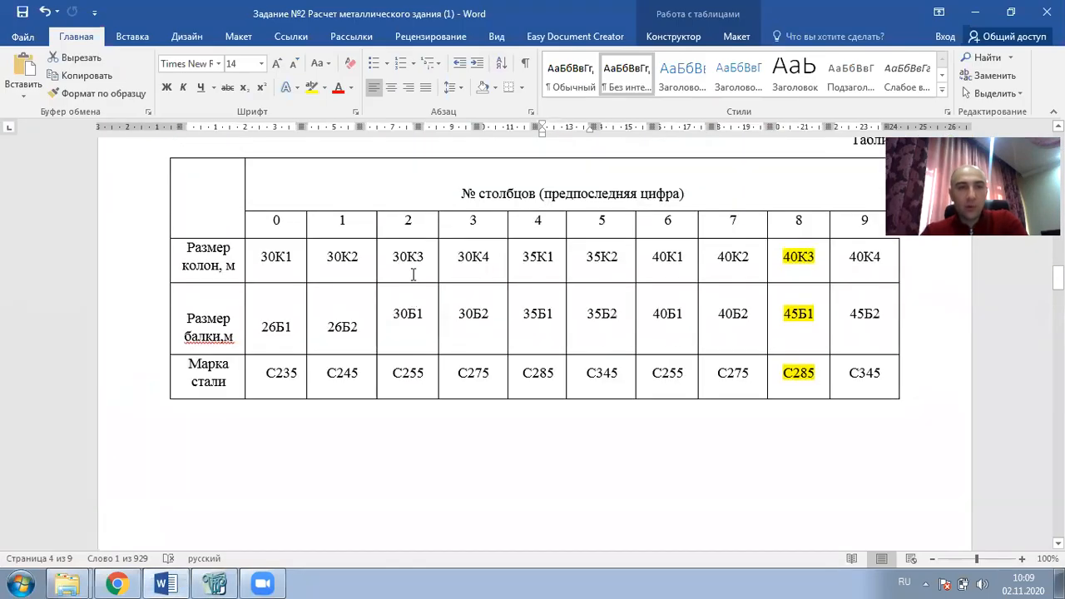
scroll(413, 275, up, 4)
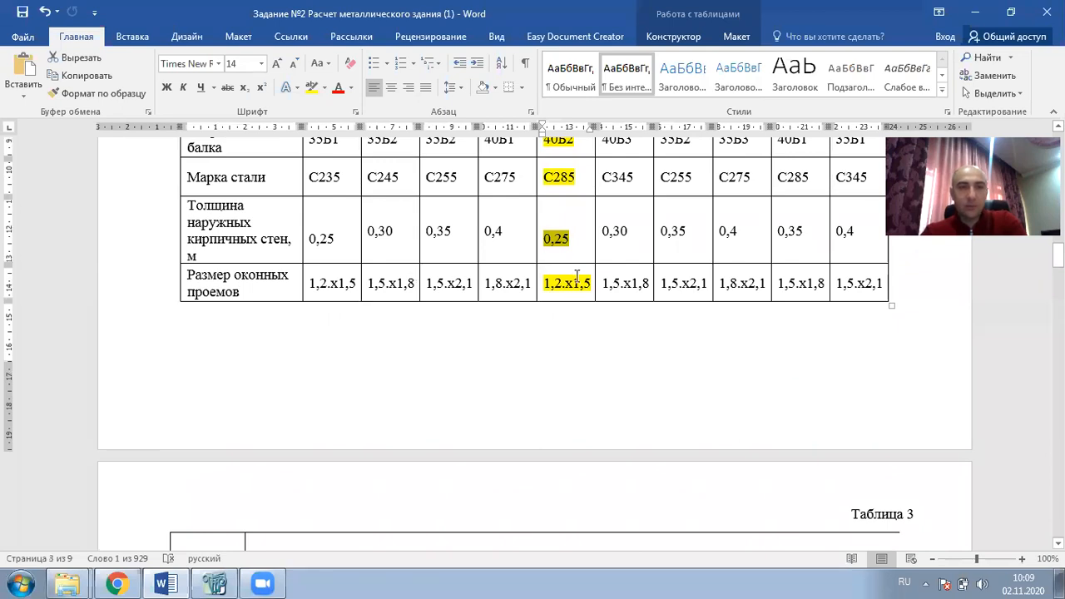
scroll(577, 277, up, 2)
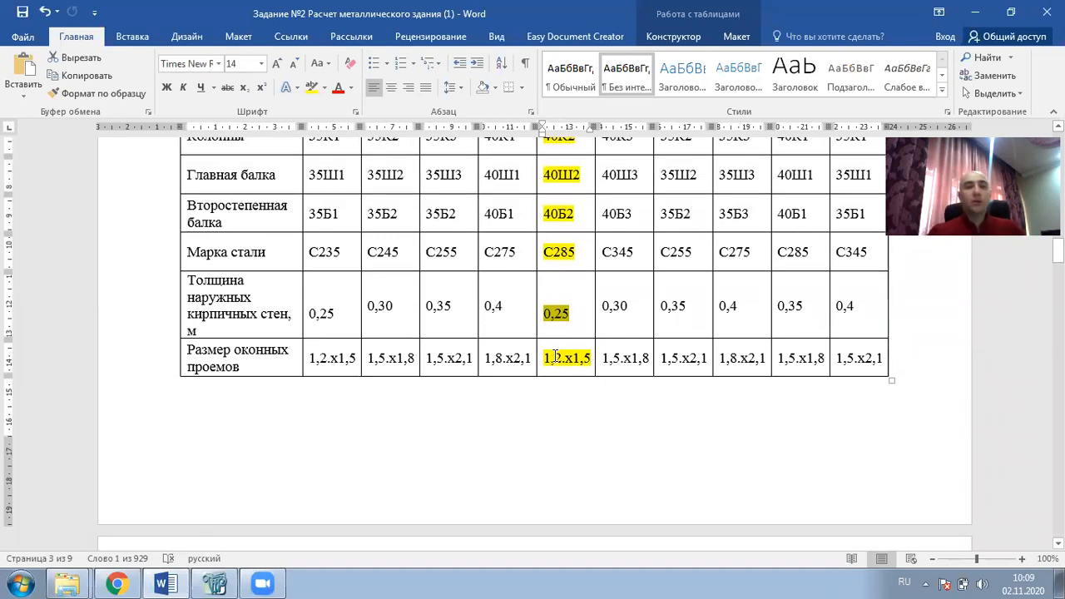
drag(546, 358, 595, 348)
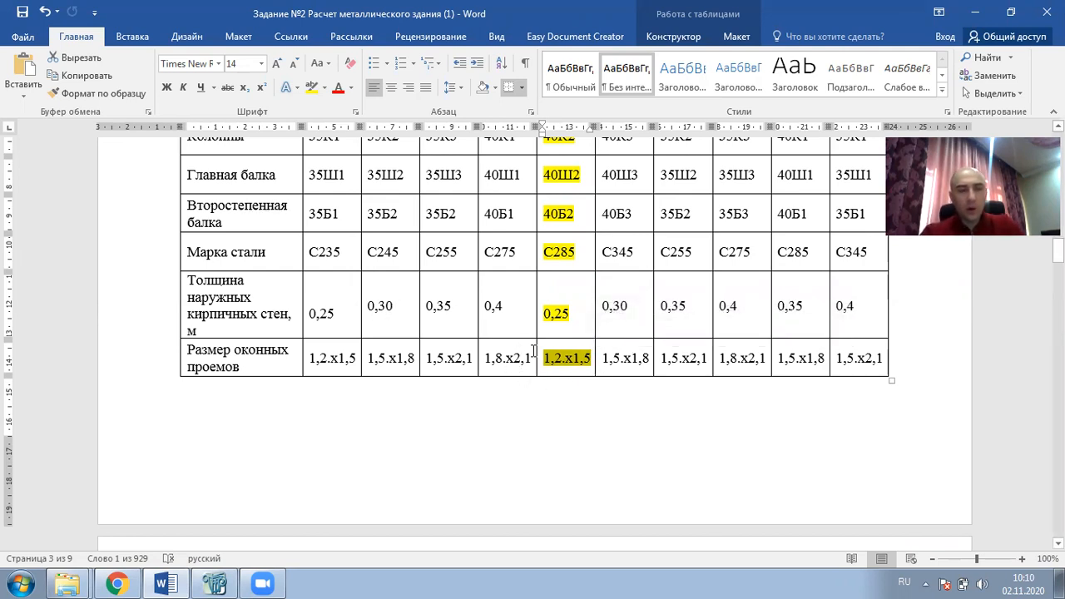
scroll(571, 370, down, 3)
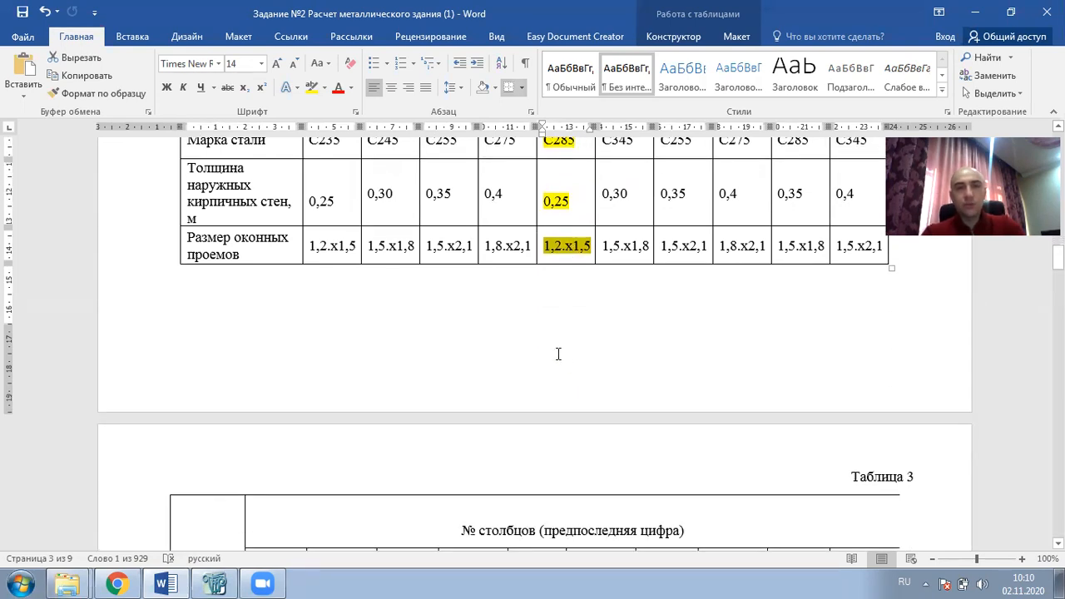
scroll(561, 287, up, 1)
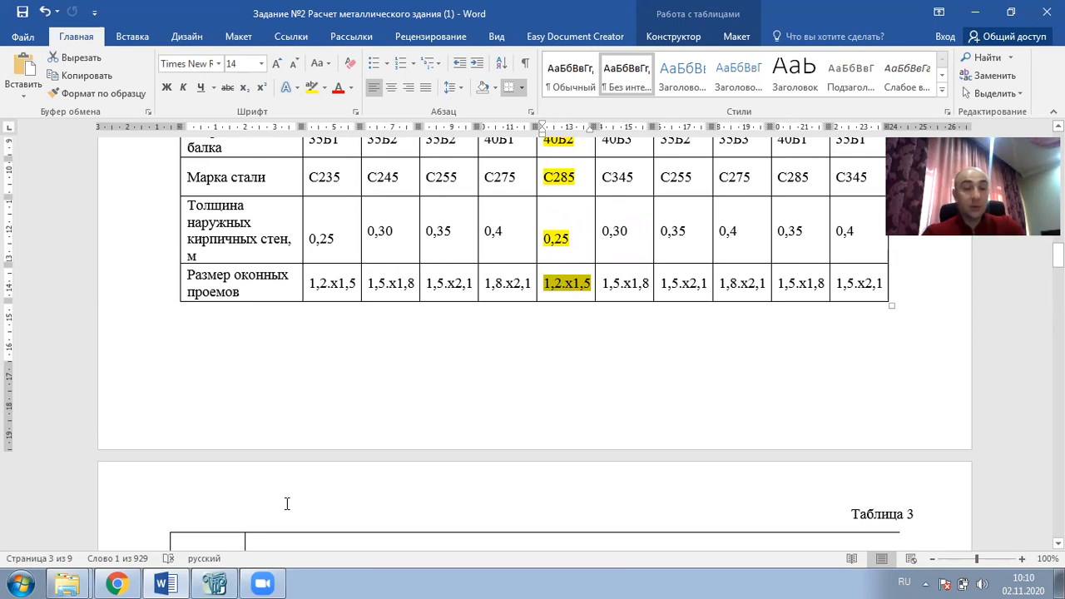
Switch back to LIRA-SAPR and duplicate the Plate H 25 (Mansonry wall) stiffness type.
click(221, 582)
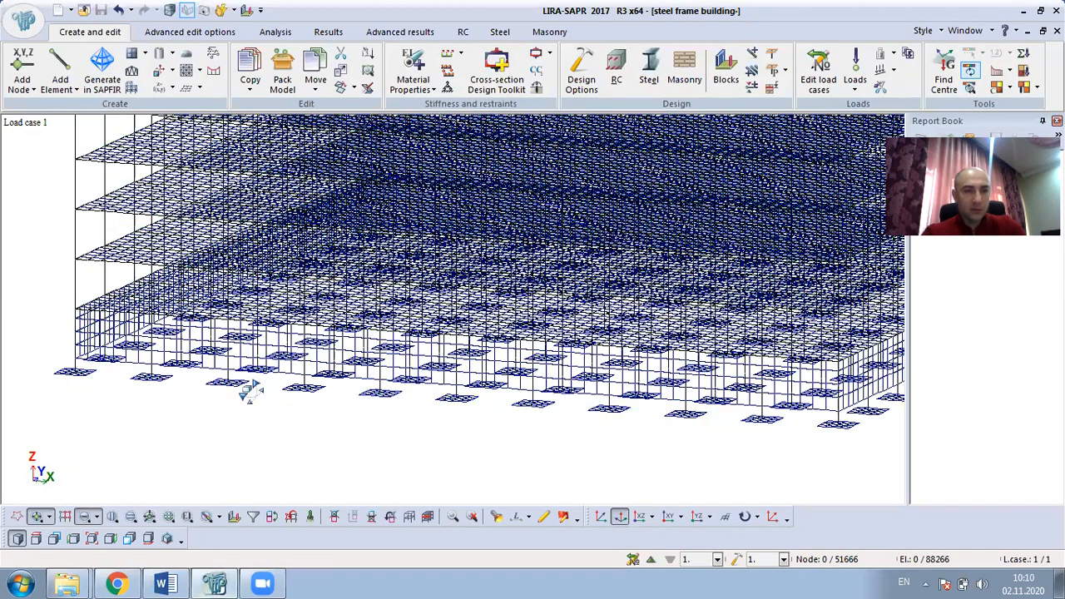
scroll(121, 353, up, 3)
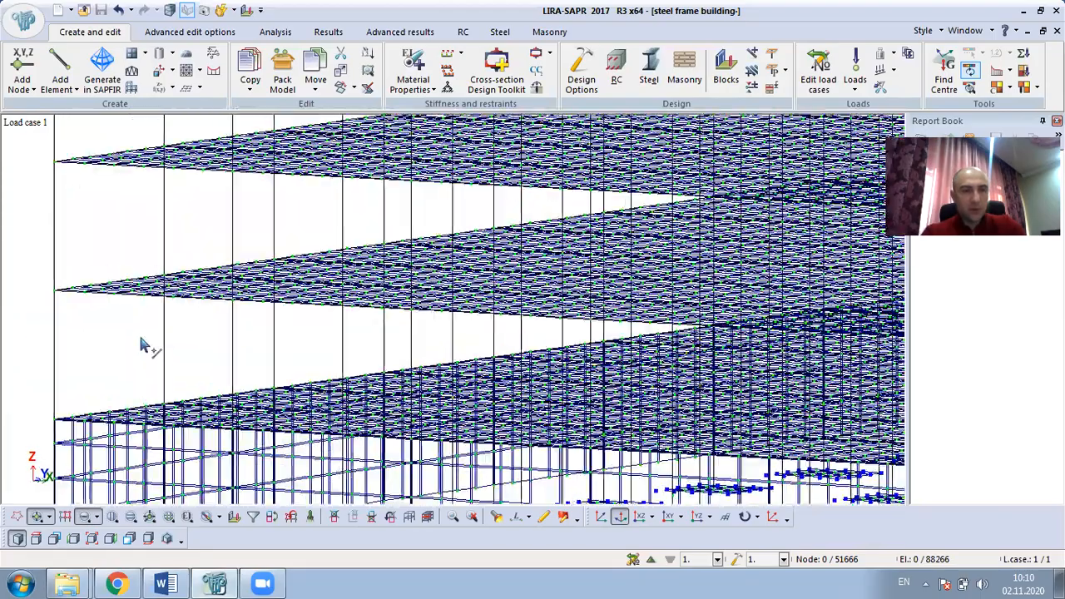
scroll(193, 406, up, 1)
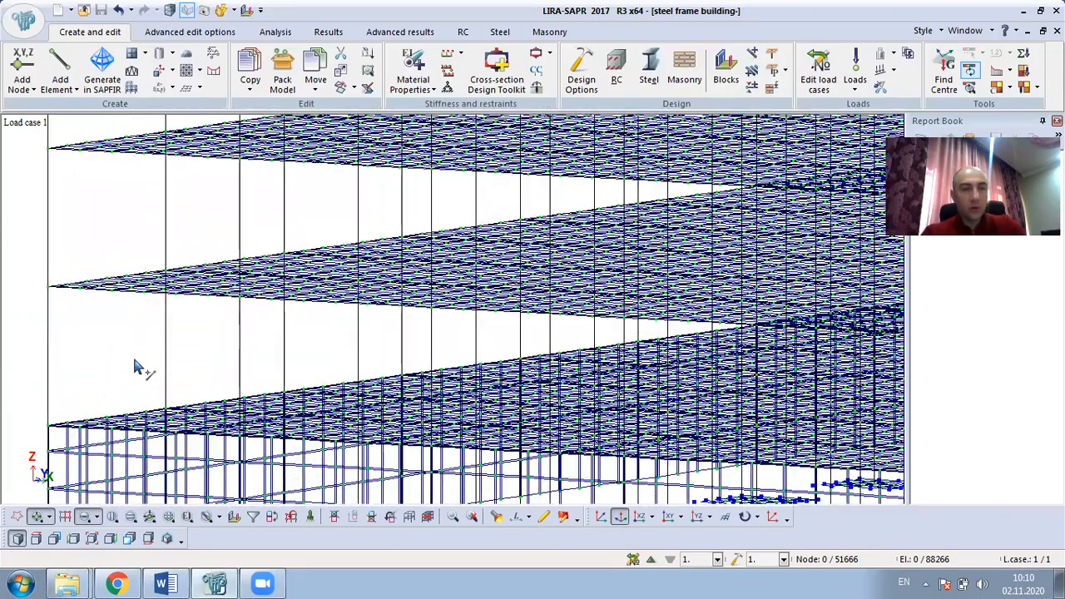
scroll(320, 295, up, 1)
scroll(325, 294, down, 3)
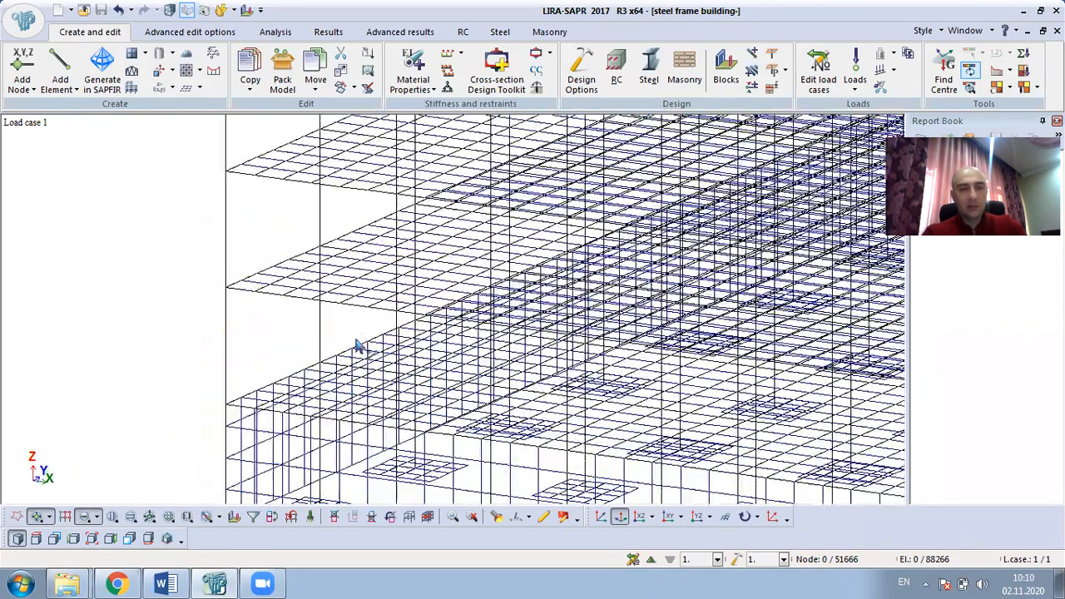
scroll(423, 407, up, 3)
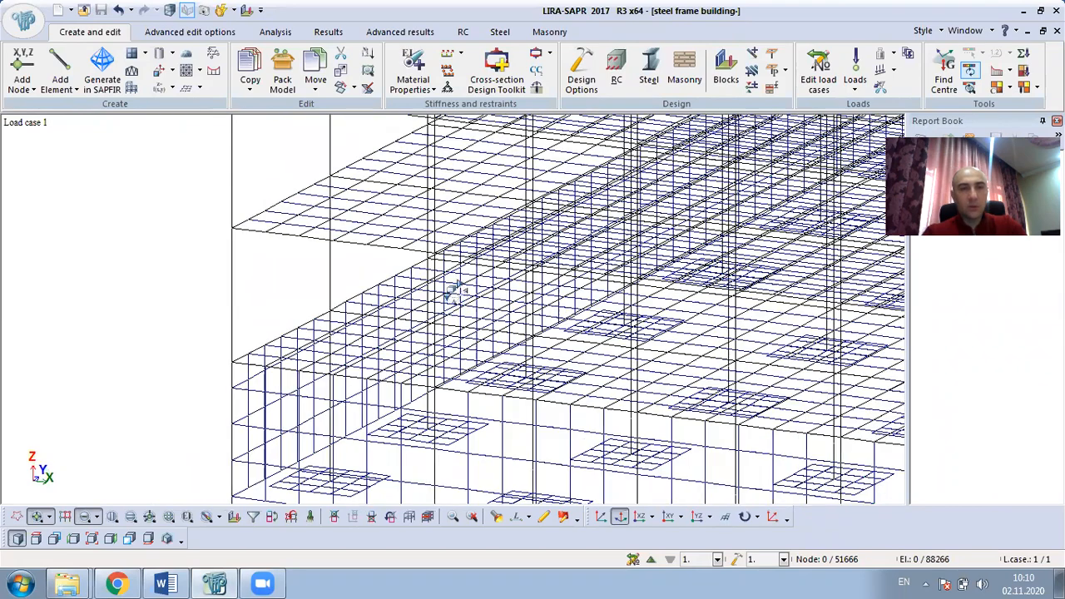
scroll(437, 300, up, 3)
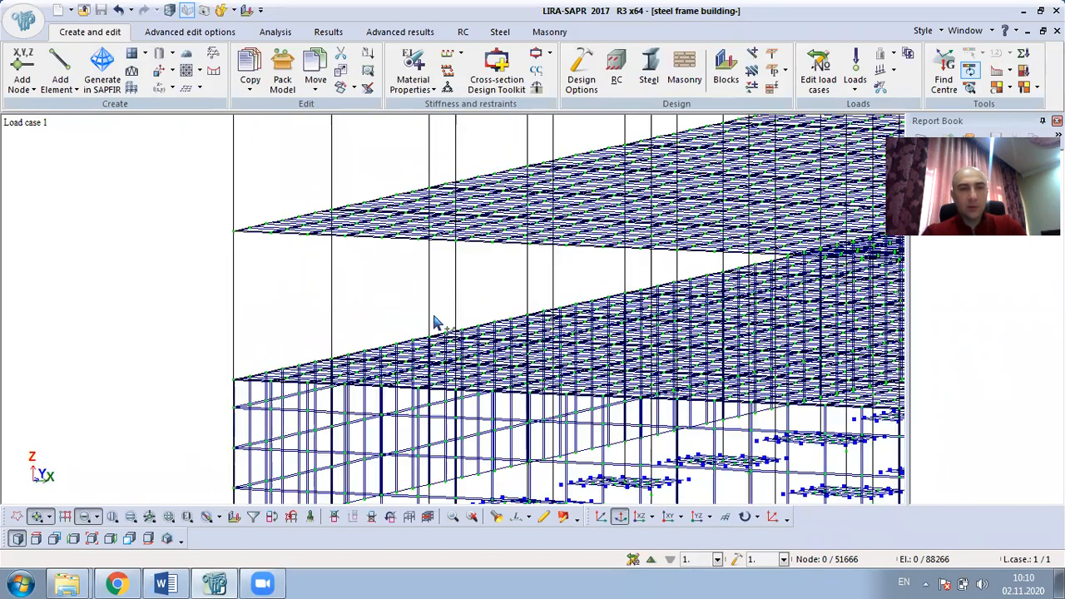
click(250, 83)
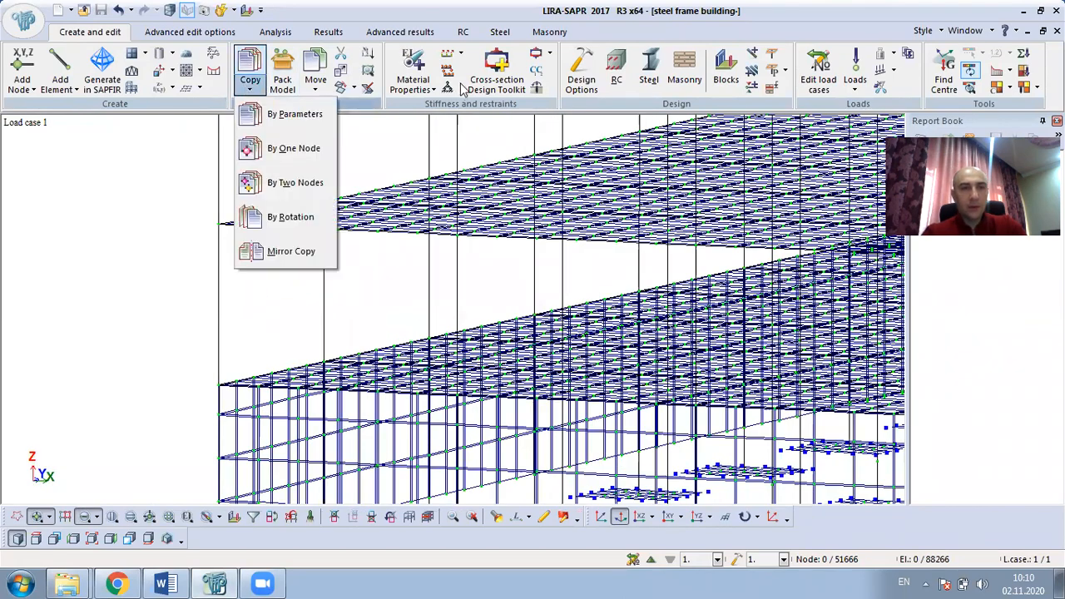
click(412, 64)
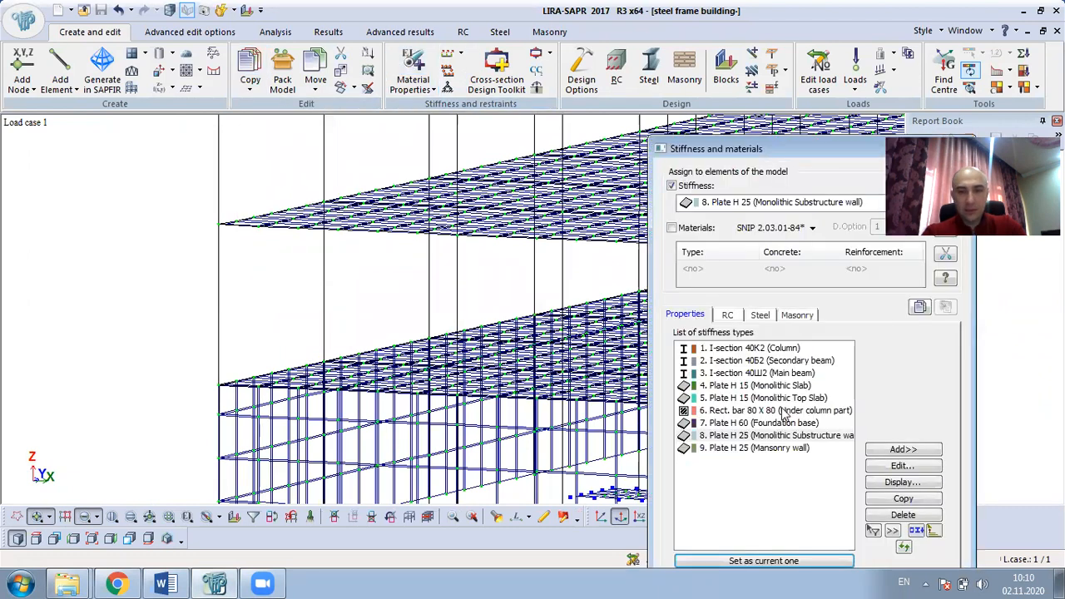
click(780, 449)
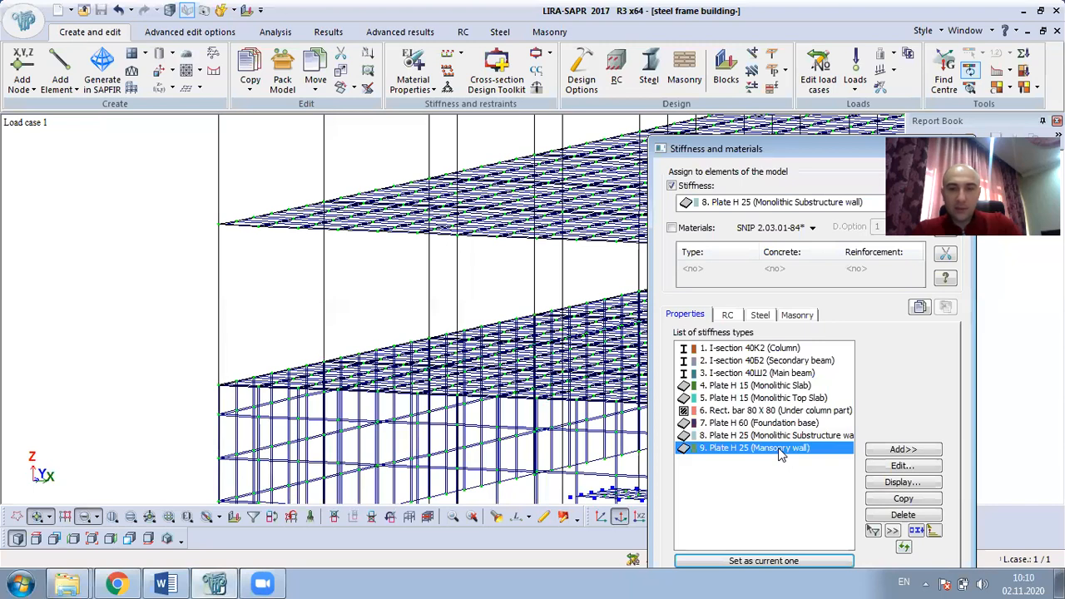
click(919, 499)
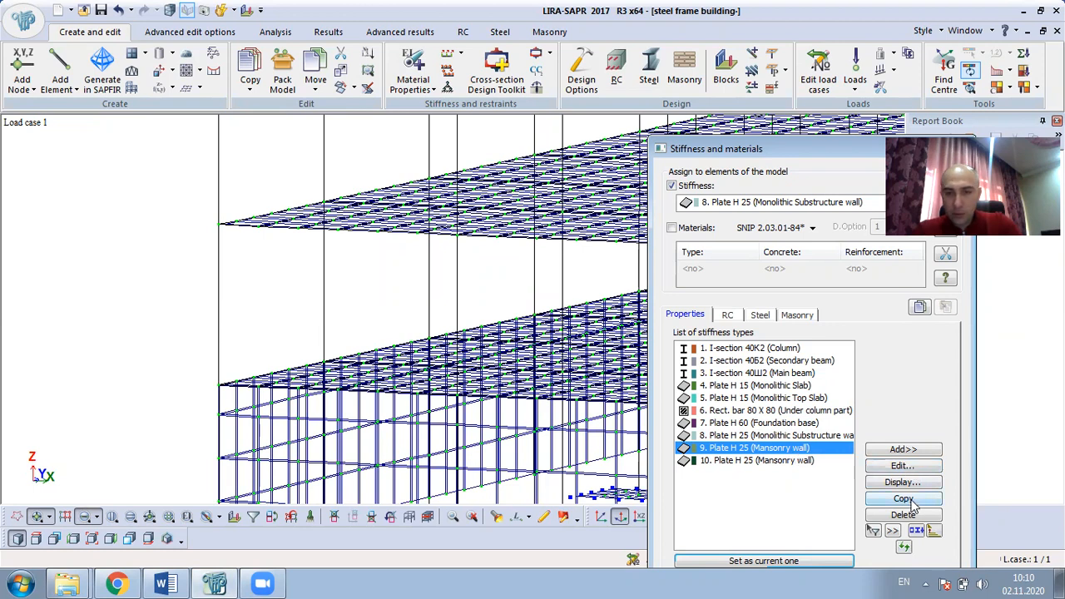
Change the comment of the original masonry wall stiffness, type 9, to "Mansonry wall 1".
click(901, 466)
click(796, 486)
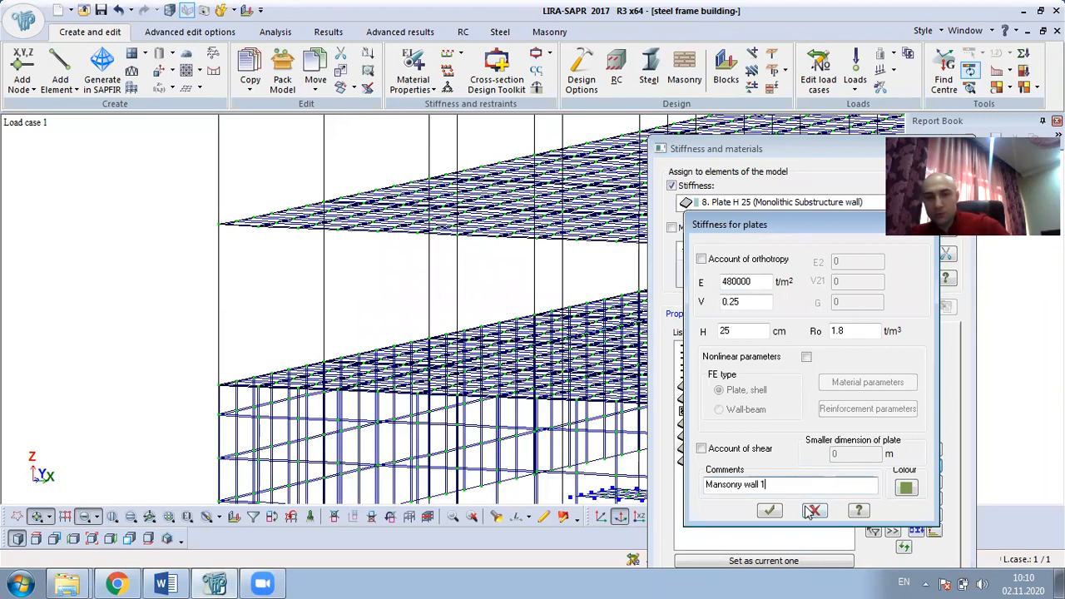
click(771, 512)
Change the comment of the duplicated stiffness, type 10, to "Mansonry wall 2" and close the stiffness settings.
click(793, 463)
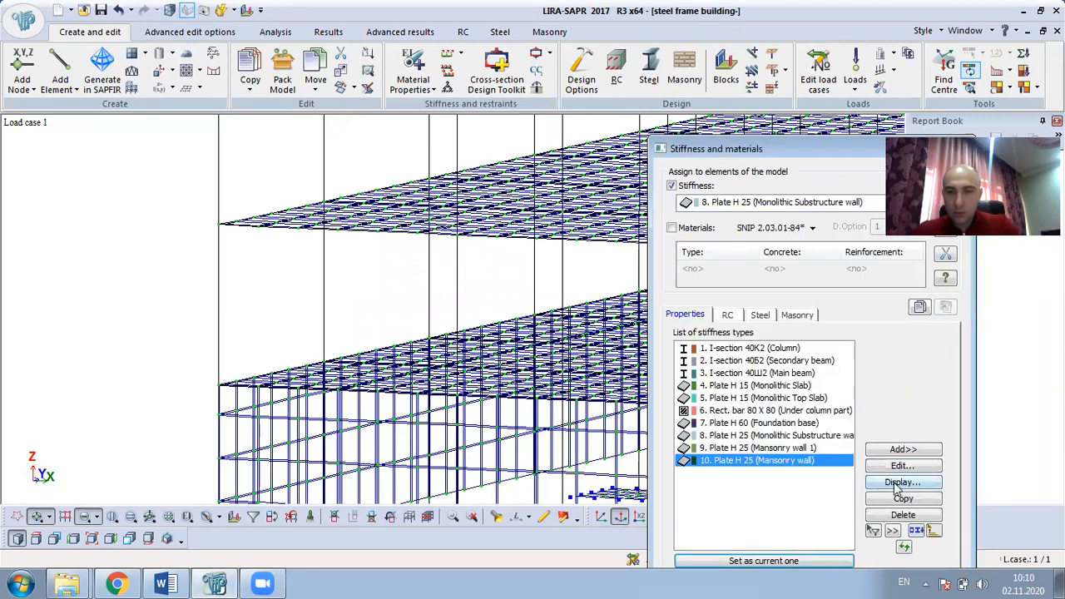
click(902, 466)
click(775, 485)
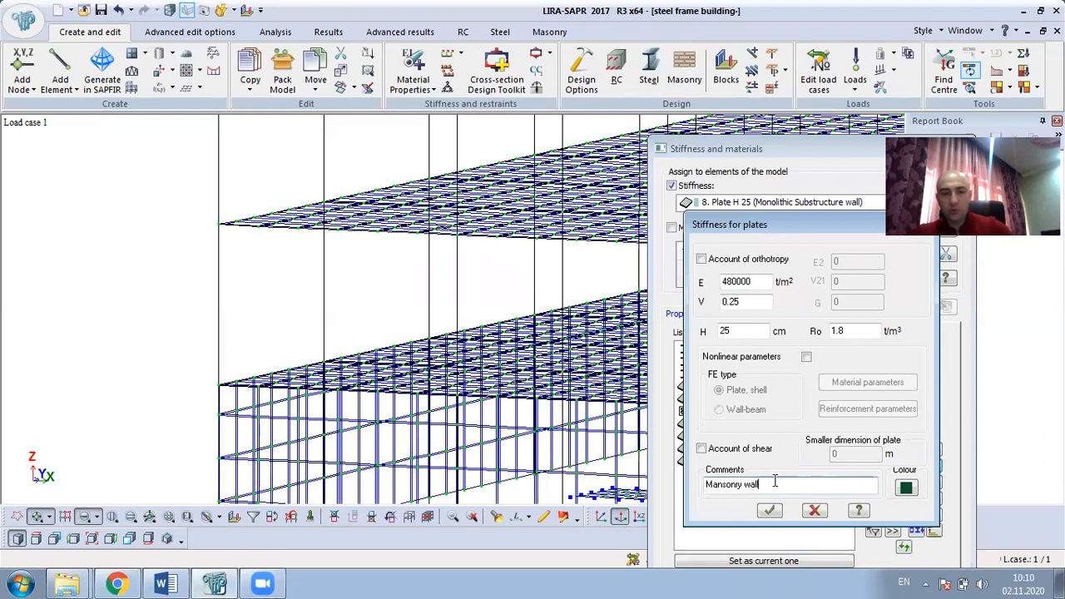
text(2)
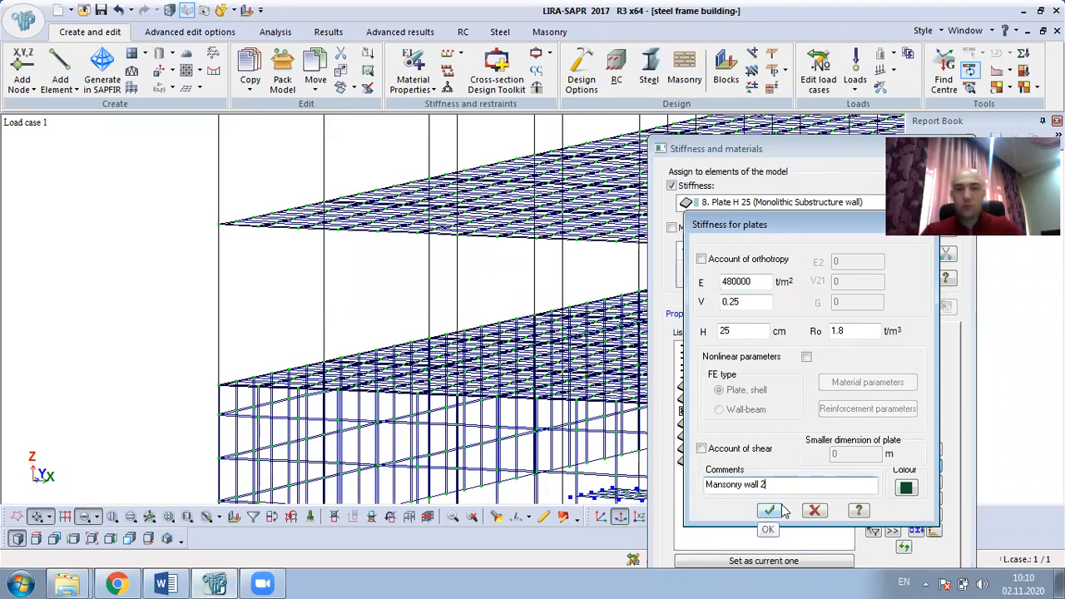
click(769, 510)
scroll(367, 278, down, 2)
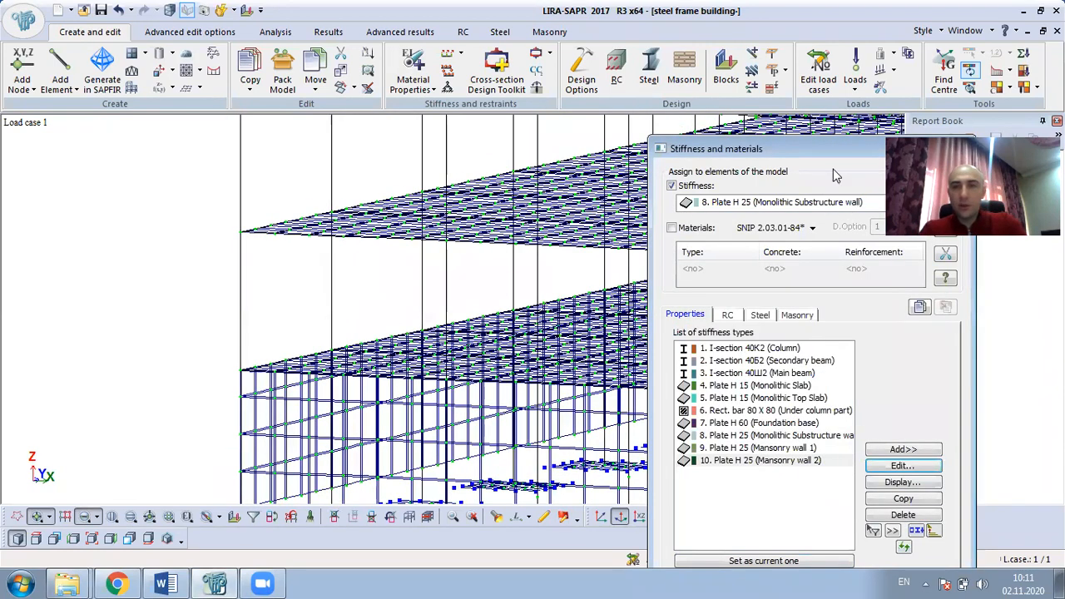
drag(821, 154, 647, 153)
click(782, 149)
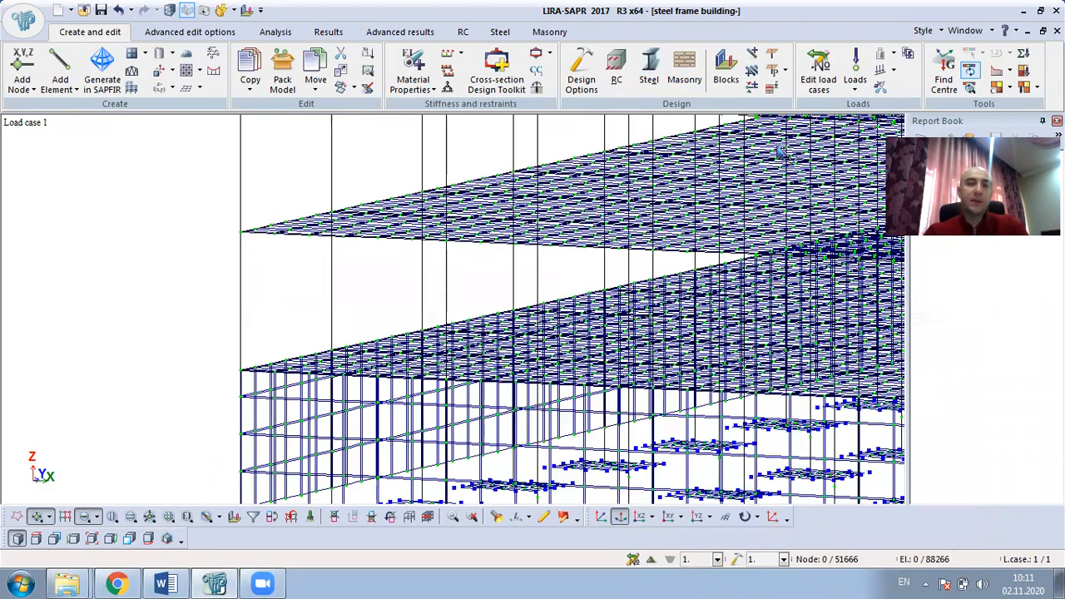
Make stiffness type 9, Plate H 25 (Mansonry wall 1), the current one and close the stiffness settings.
scroll(208, 254, down, 3)
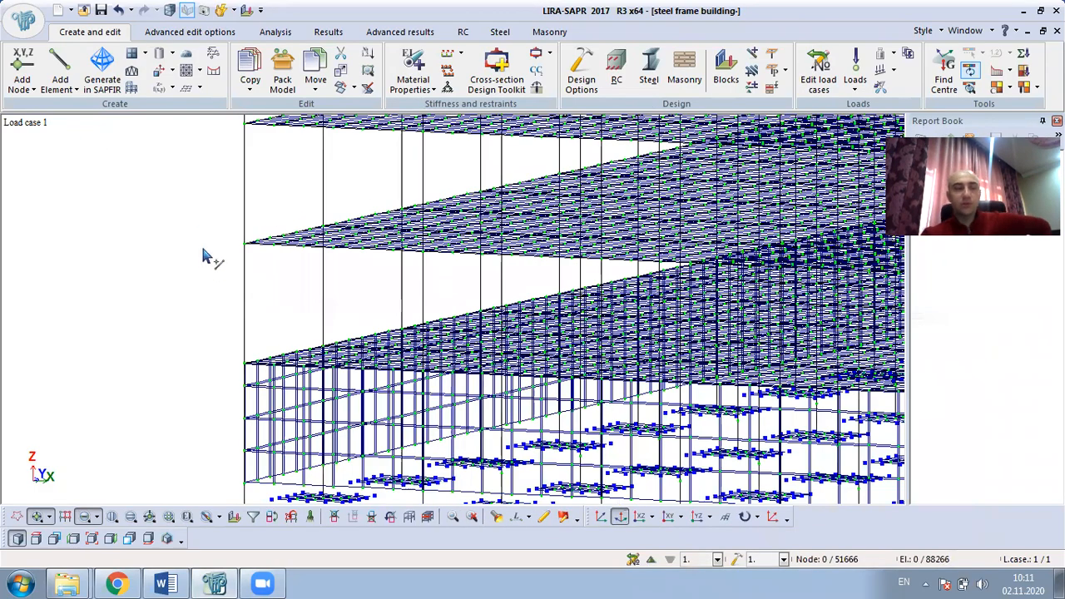
scroll(250, 255, up, 1)
scroll(278, 286, up, 1)
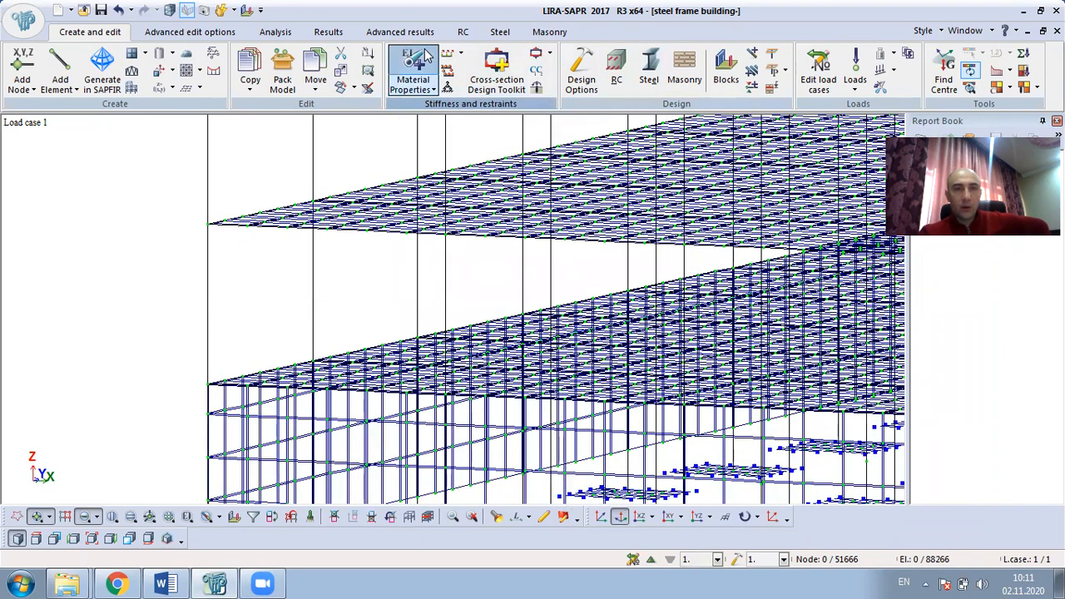
click(412, 67)
click(620, 447)
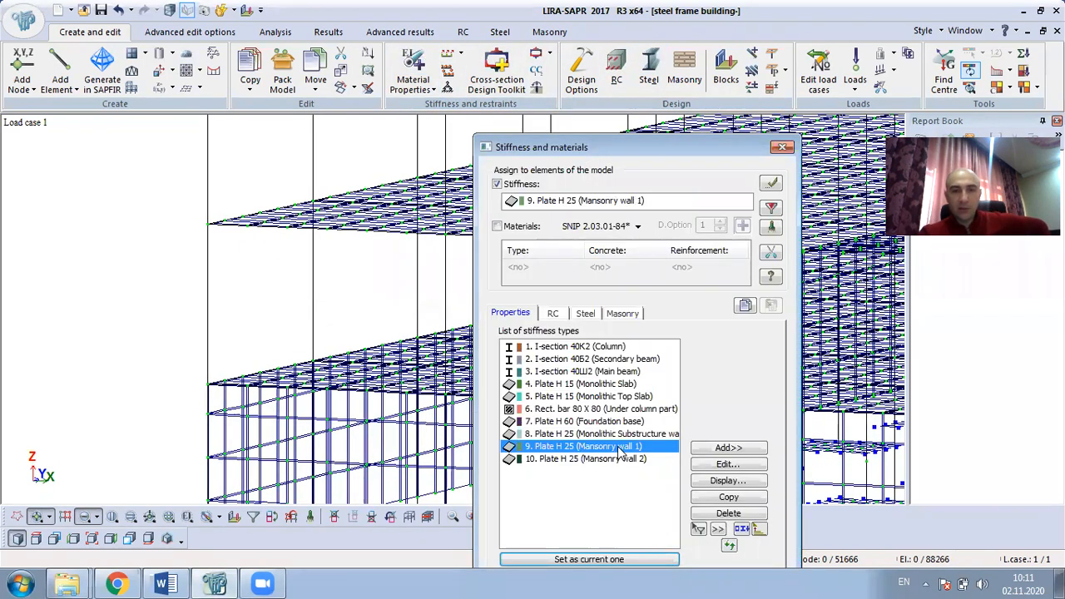
click(782, 148)
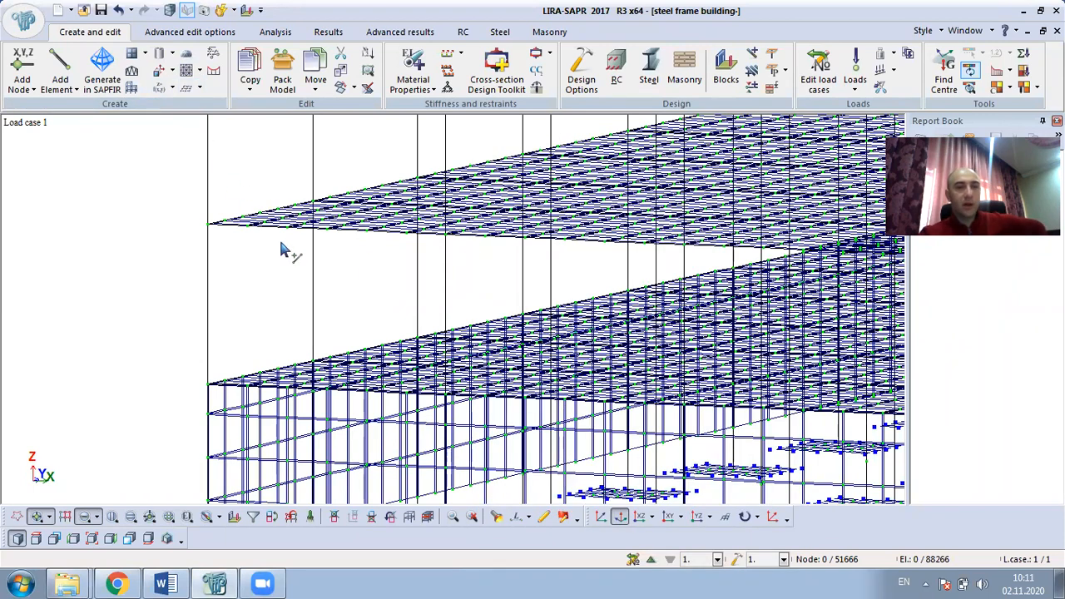
Start a new wall-beam fragment and set its first-axis spacing to 0.5 m with 12 divisions.
click(145, 54)
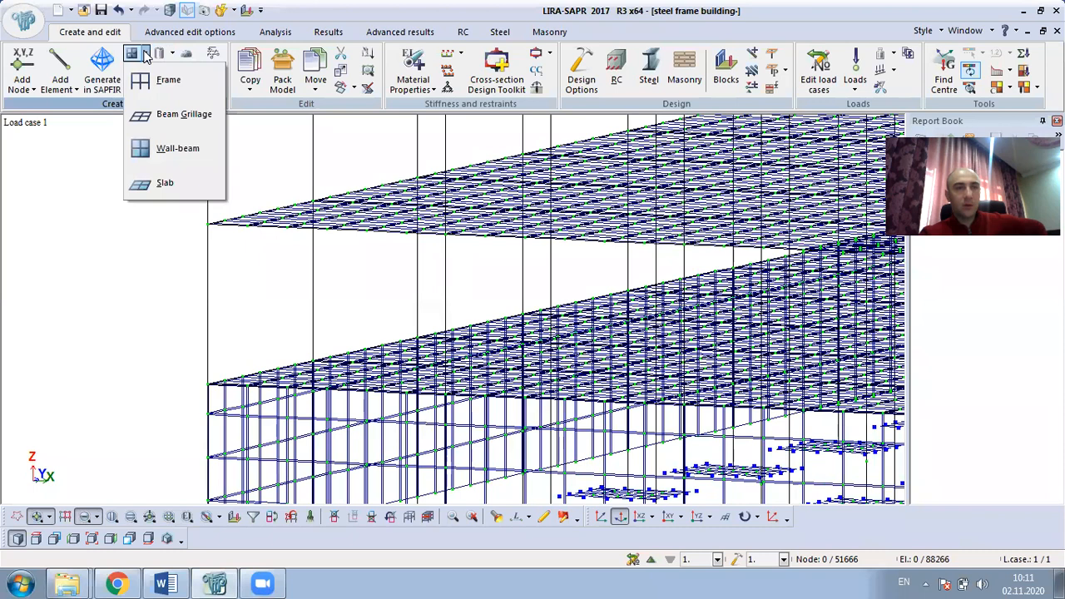
click(164, 157)
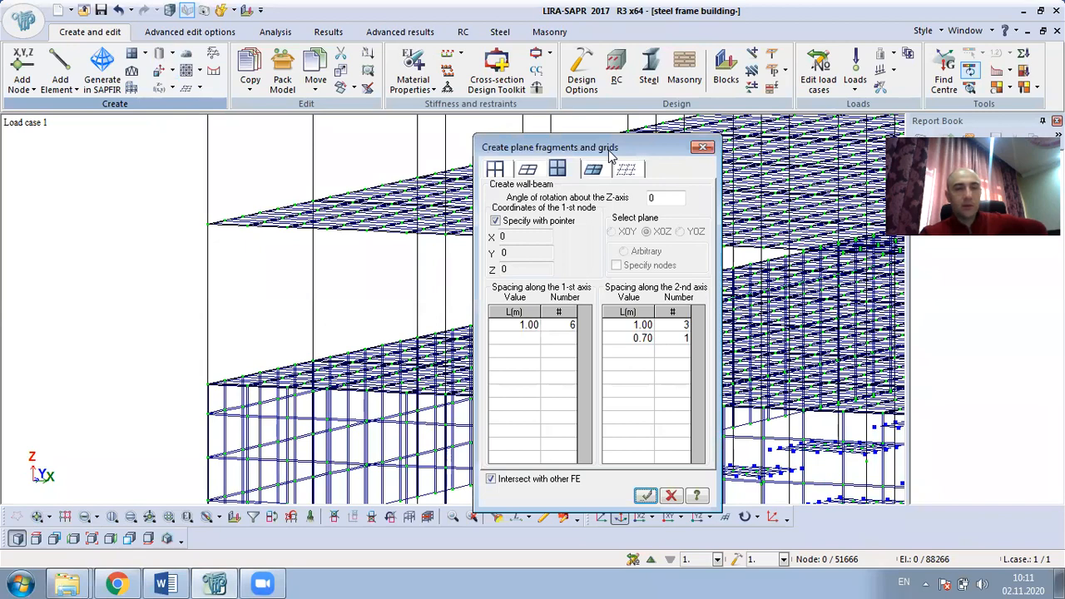
drag(612, 154, 690, 140)
middle_drag(448, 215, 514, 229)
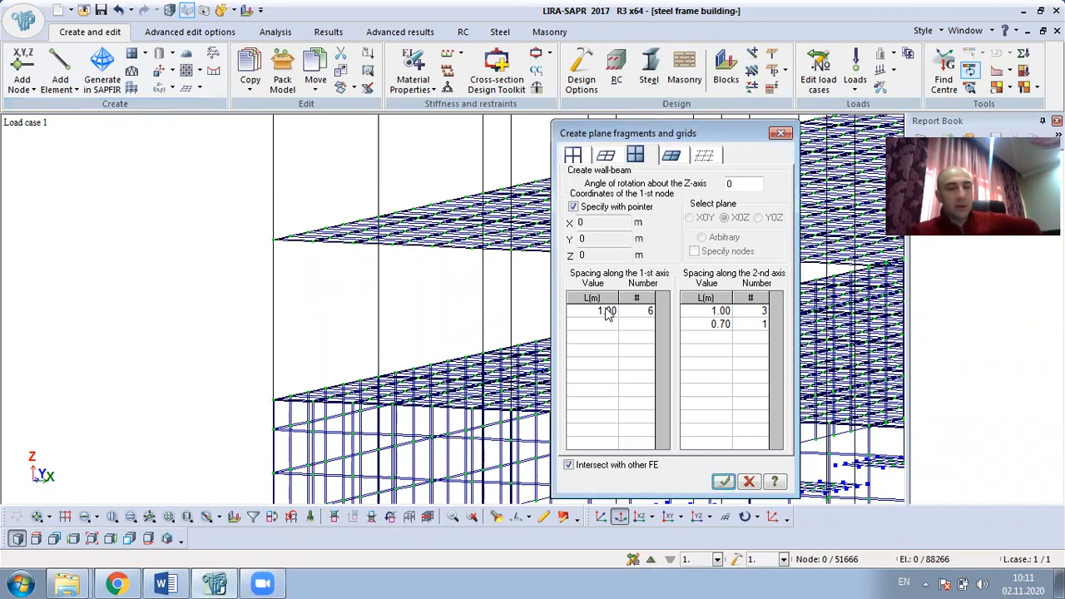
click(609, 313)
key(alt+shift)
text(0.5)
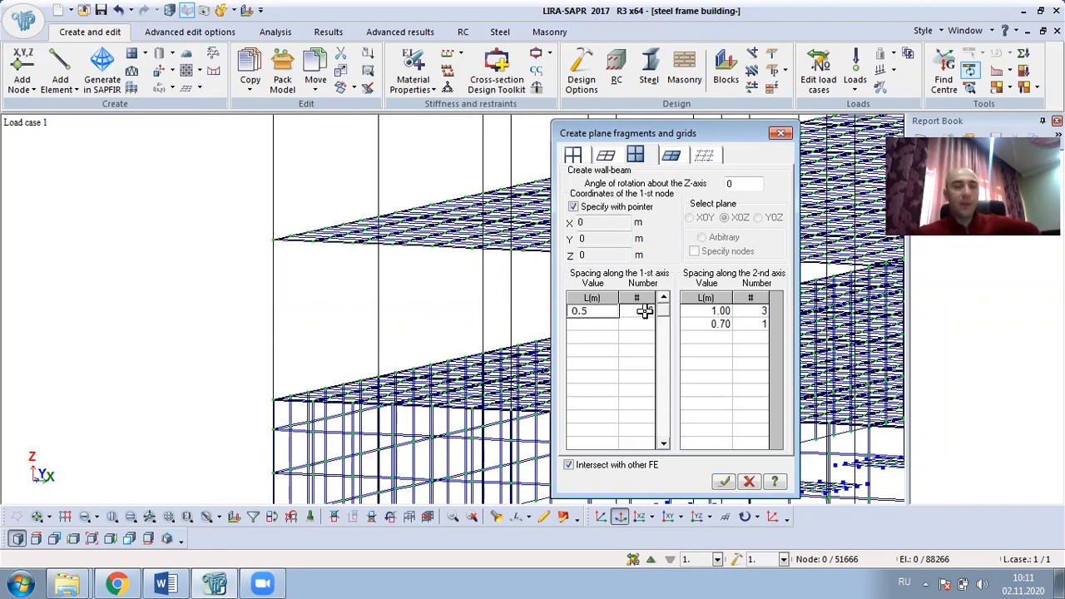
click(645, 311)
text(12)
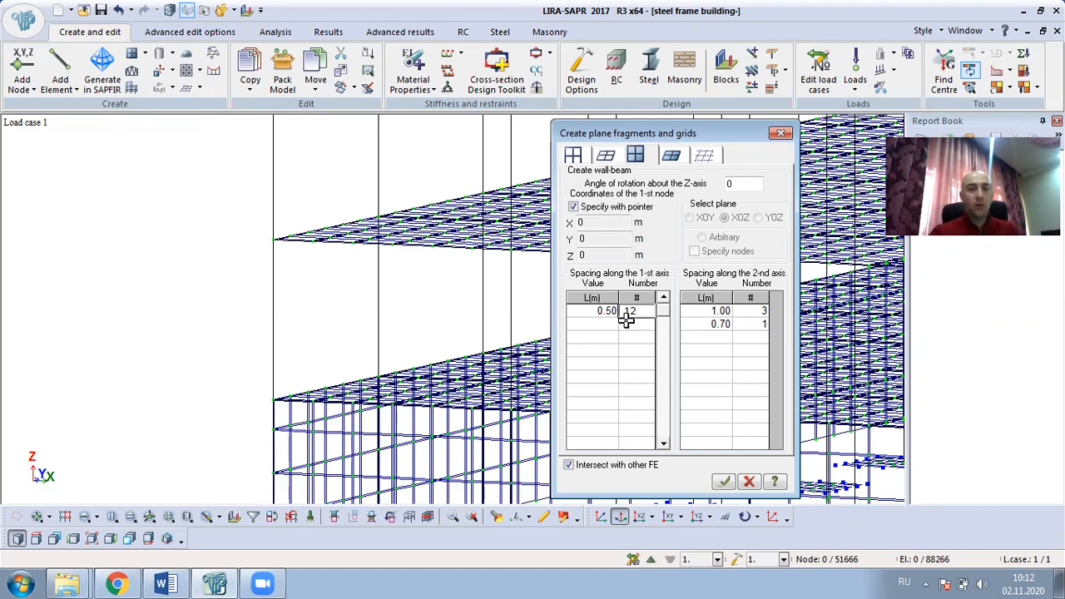
Set the wall-beam's first two second-axis spacings to 1 m and 1.2 m with one division each.
click(712, 311)
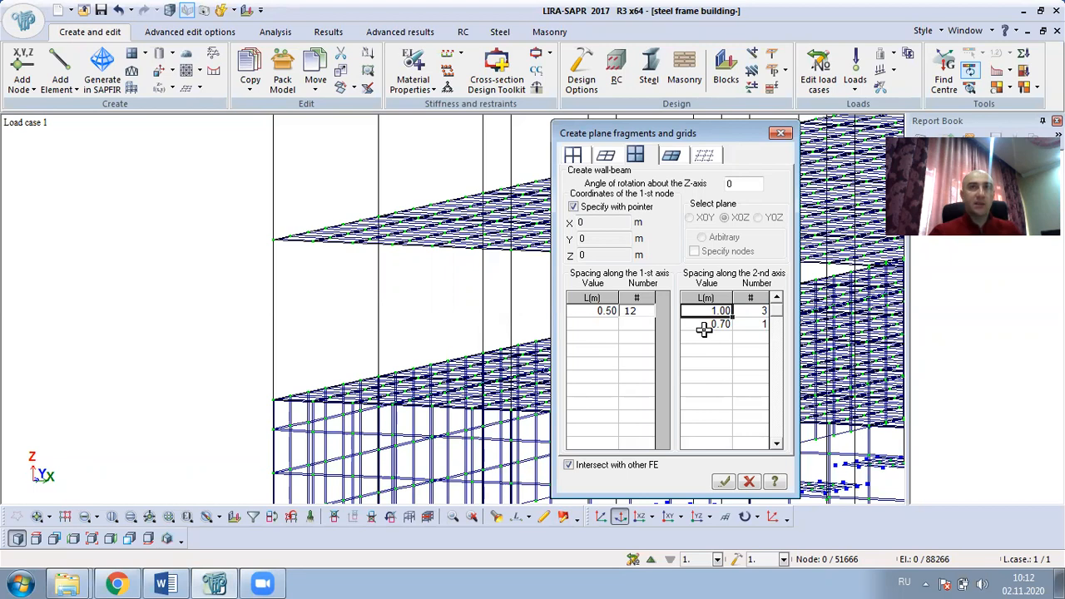
click(754, 309)
key(BackSpace)
text(1)
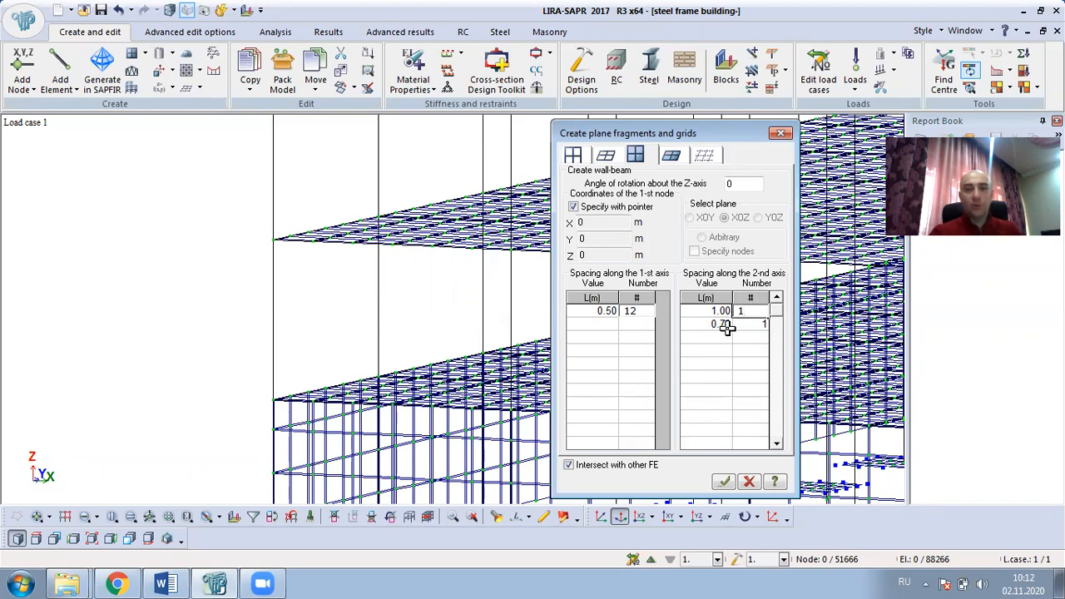
click(723, 323)
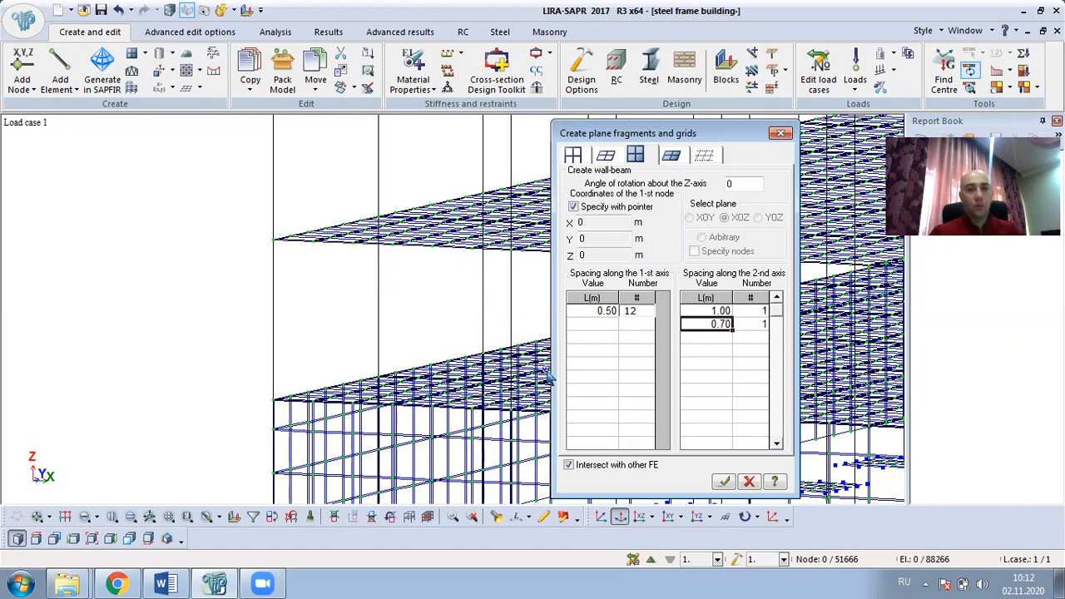
text(1.2)
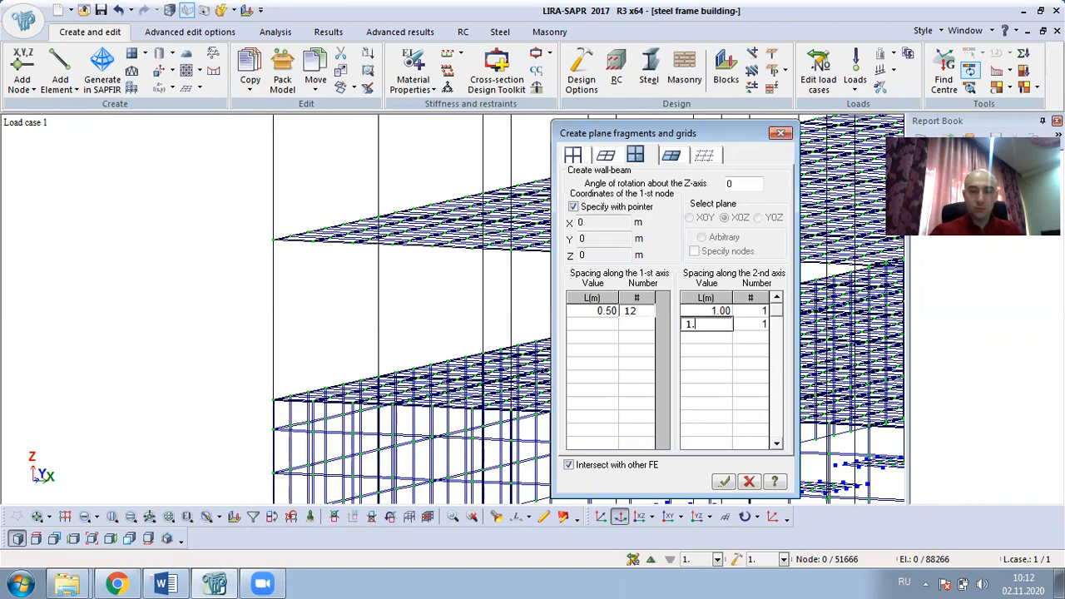
Add two more second-axis spacings of 1 m and 0.5 m with one division each.
click(727, 337)
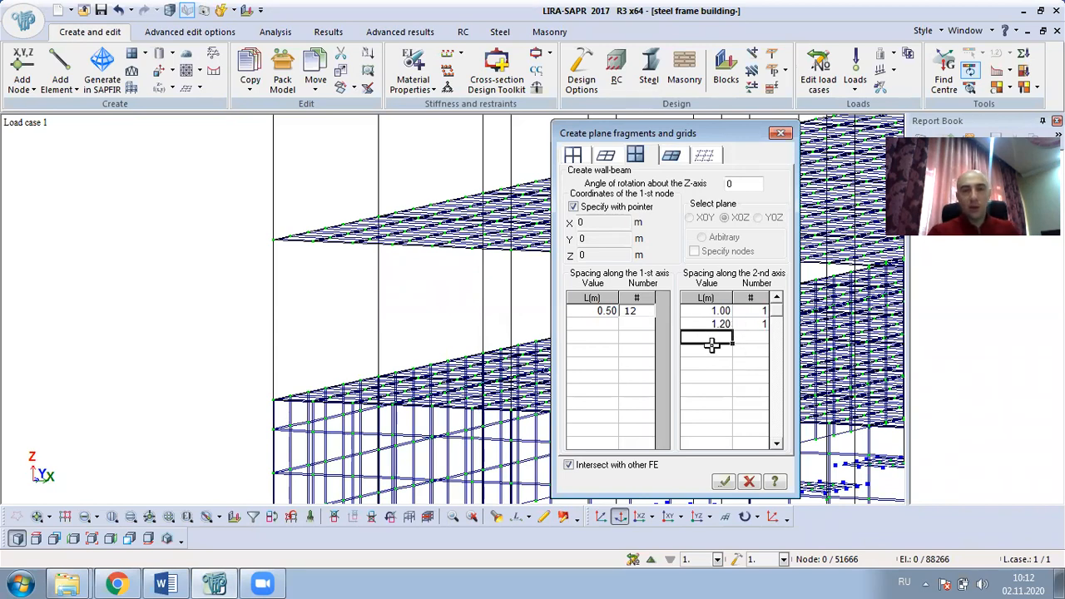
text(1)
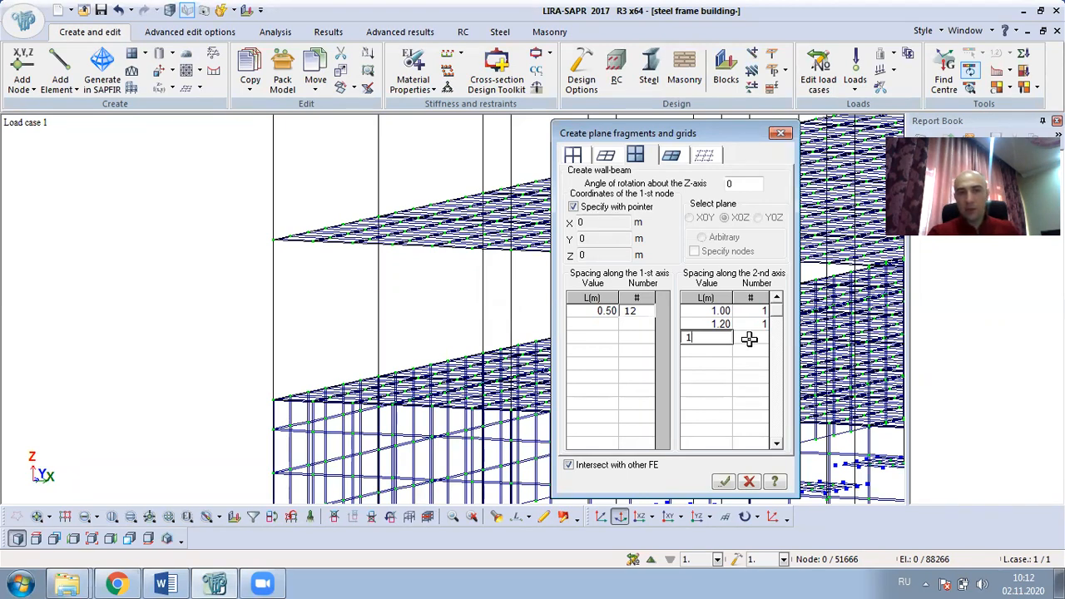
click(752, 339)
key(Return)
text(0.5)
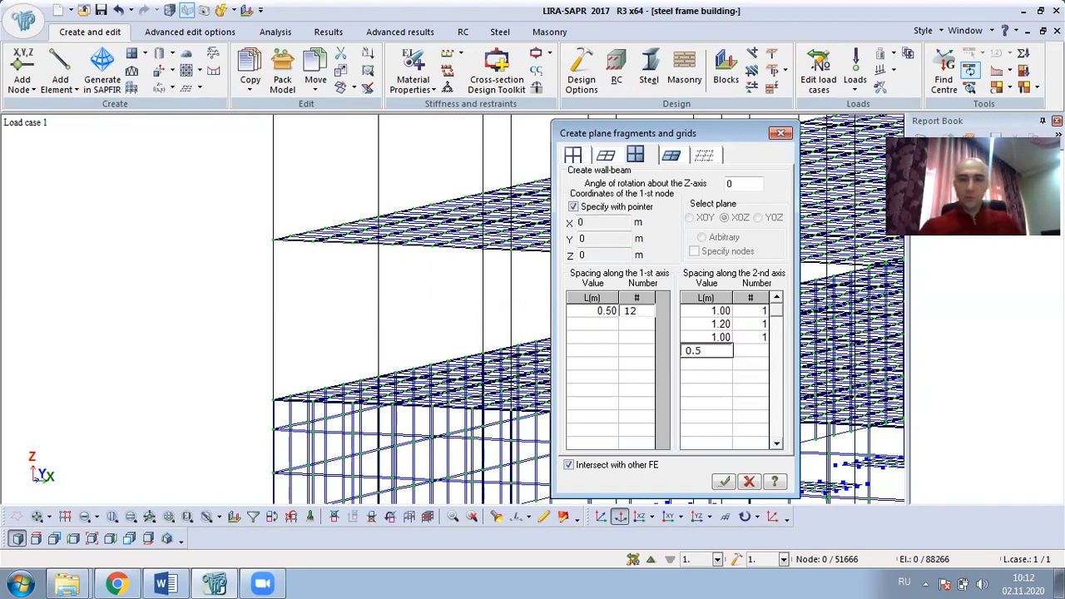
click(751, 350)
text(1)
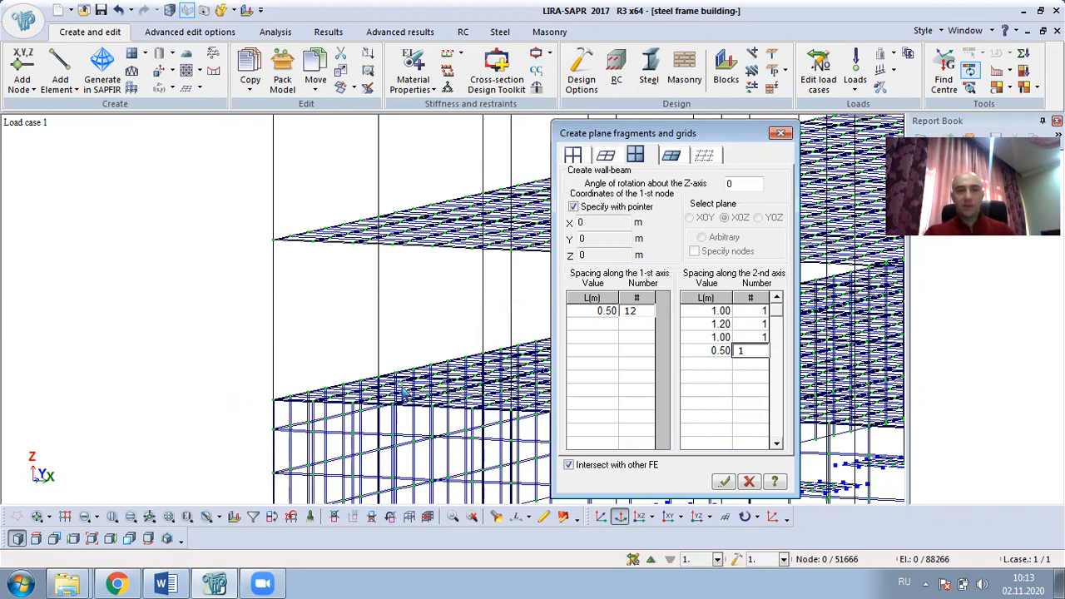
Generate the masonry wall-beam from the corner node above the substructure wall, at X 0, Y 0, Z 3.7 m.
click(276, 401)
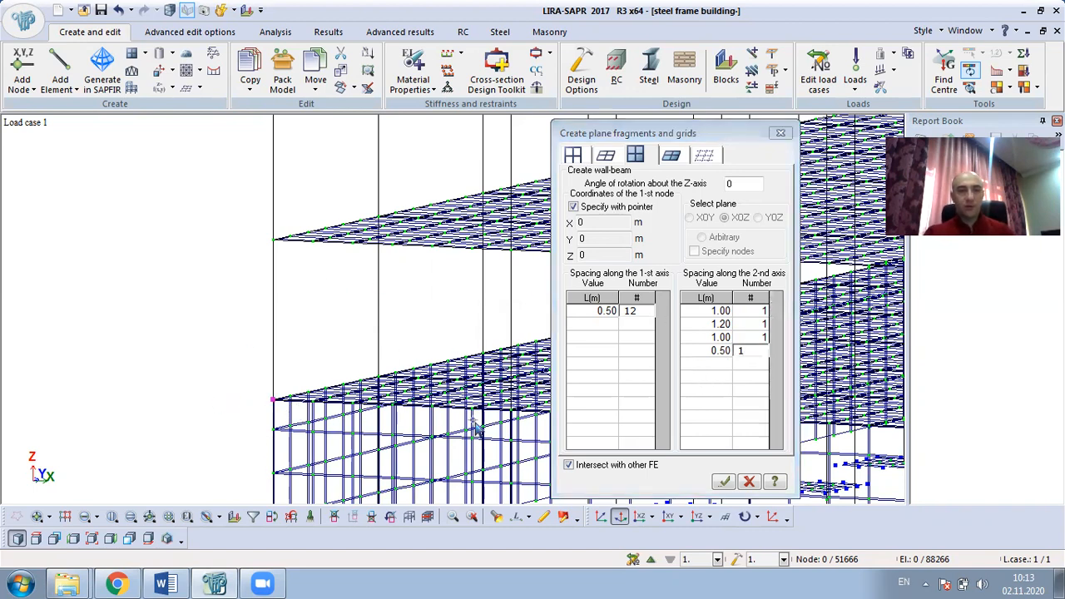
click(723, 482)
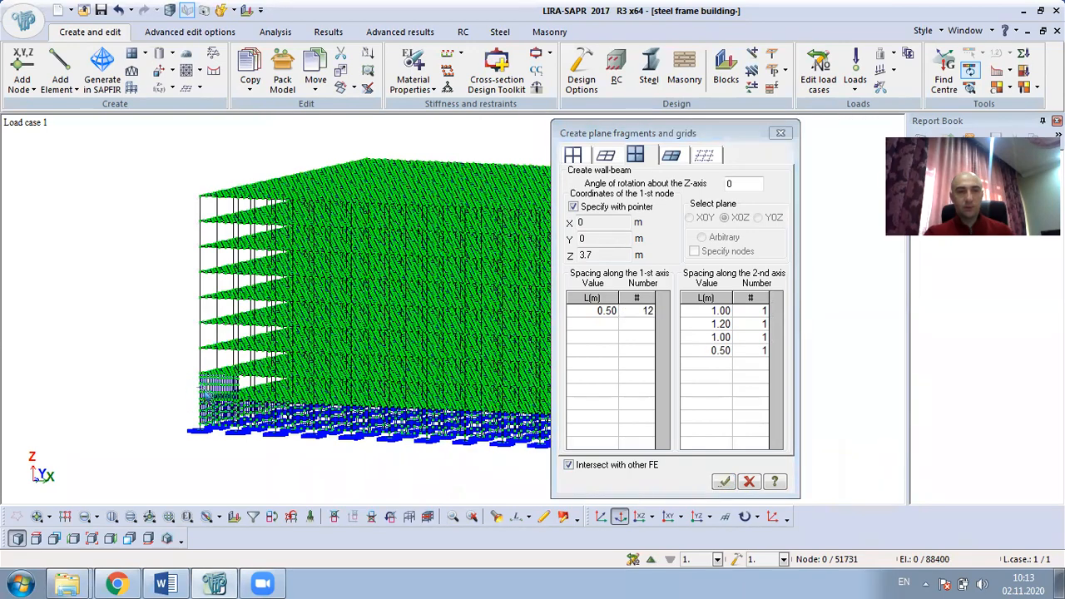
click(723, 482)
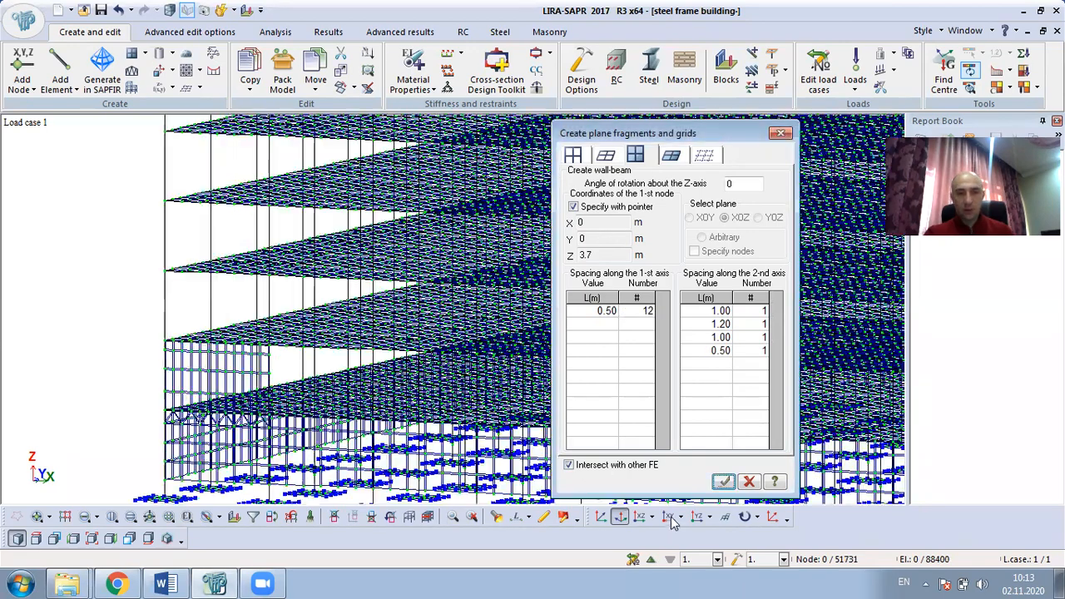
In the XOZ projection, delete three adjacent plates in the masonry wall's 1.2 m row to form a window opening.
click(640, 517)
scroll(400, 373, up, 3)
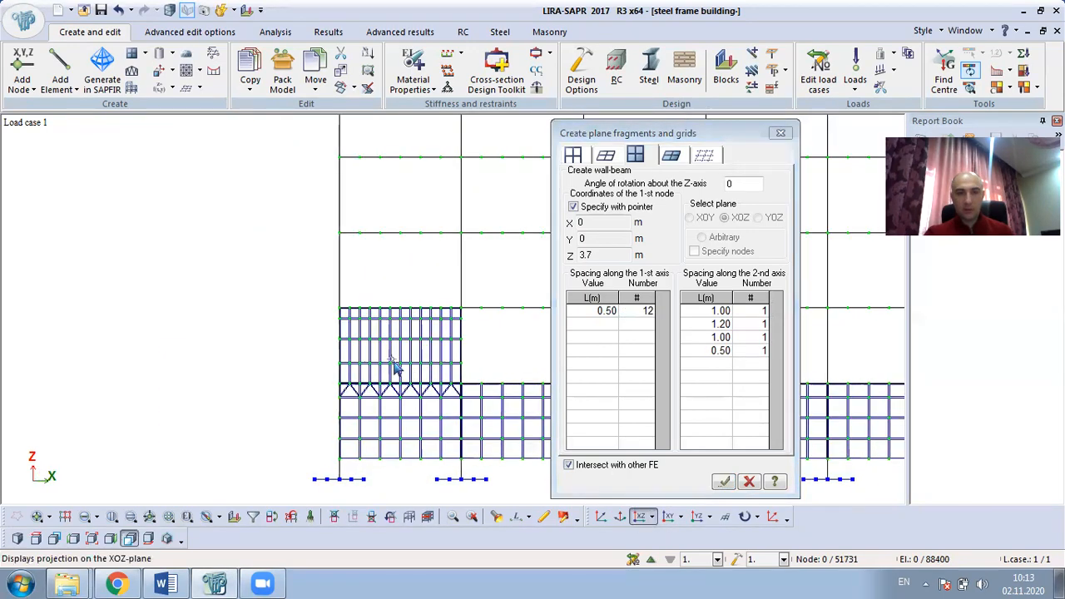
scroll(400, 371, up, 3)
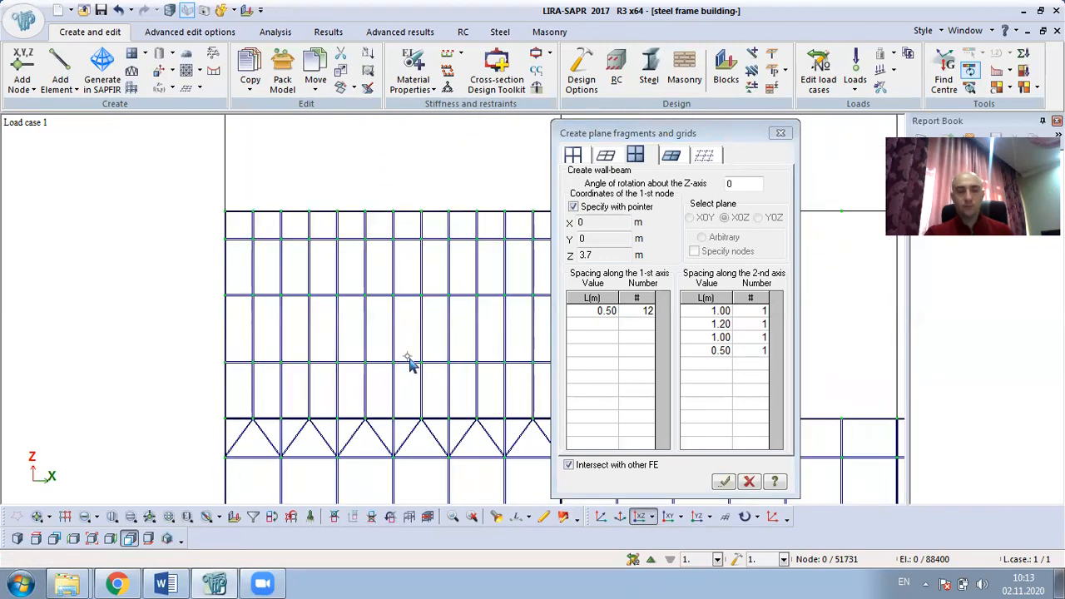
middle_drag(409, 356, 318, 270)
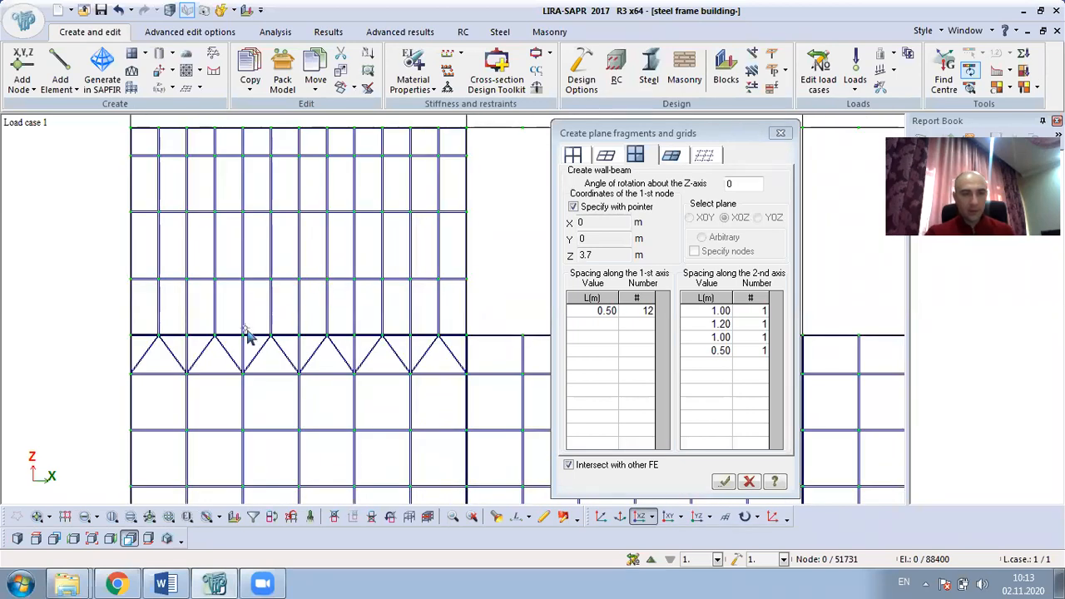
click(50, 517)
click(85, 517)
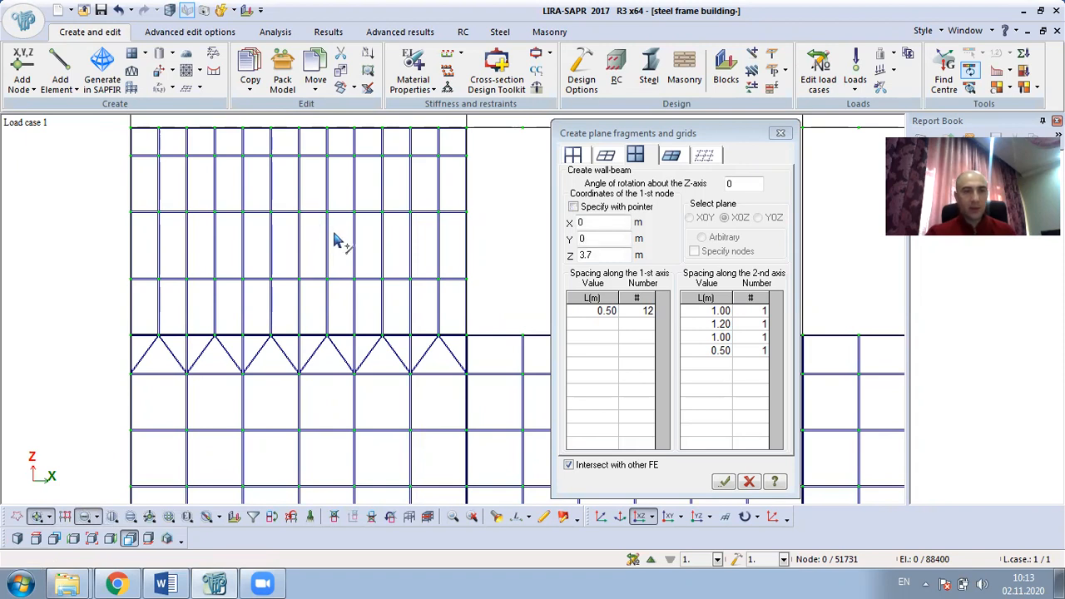
drag(326, 233, 303, 281)
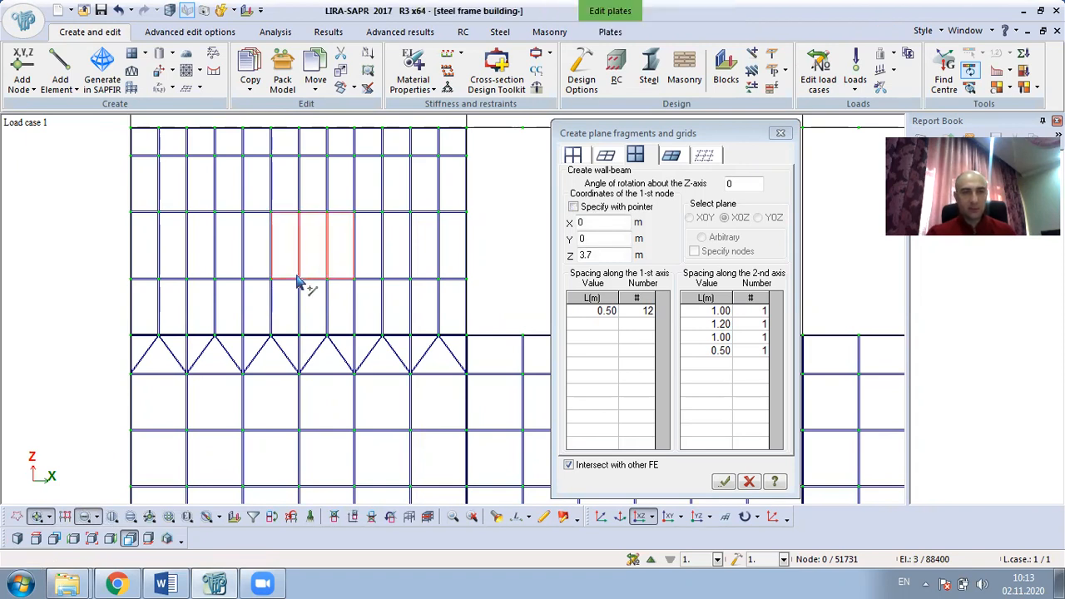
key(Delete)
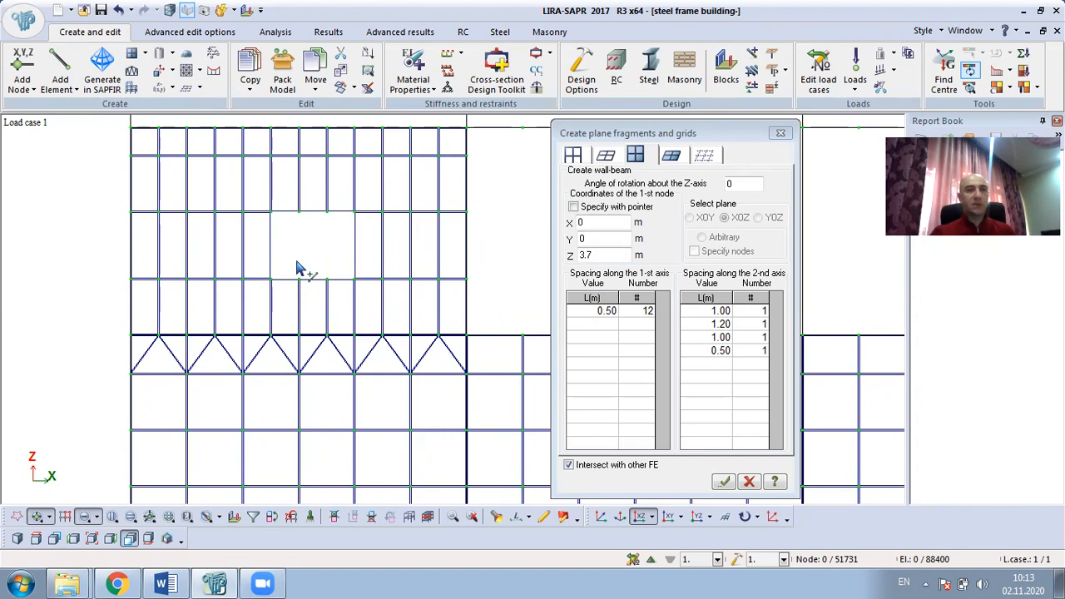
Measure the window opening's width and height and compare them with the opening size in the Word assignment table.
click(517, 517)
click(271, 281)
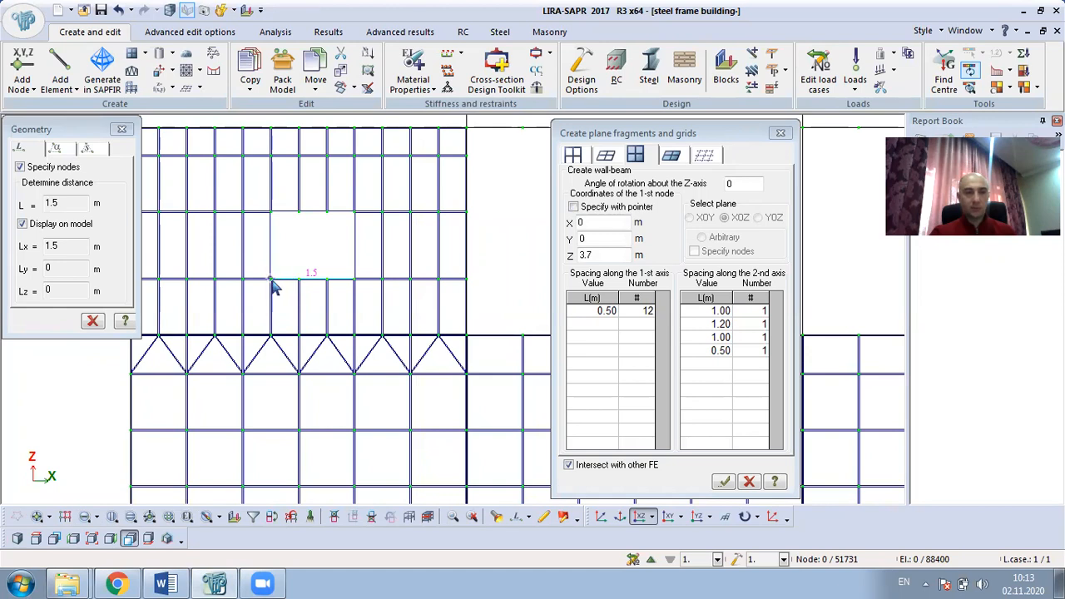
click(272, 212)
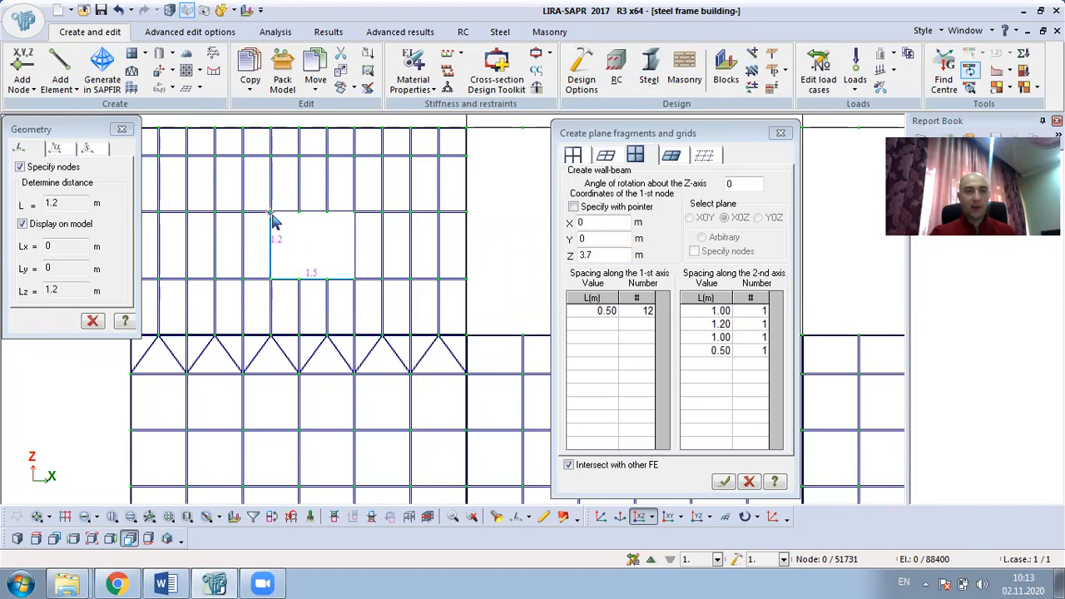
click(166, 584)
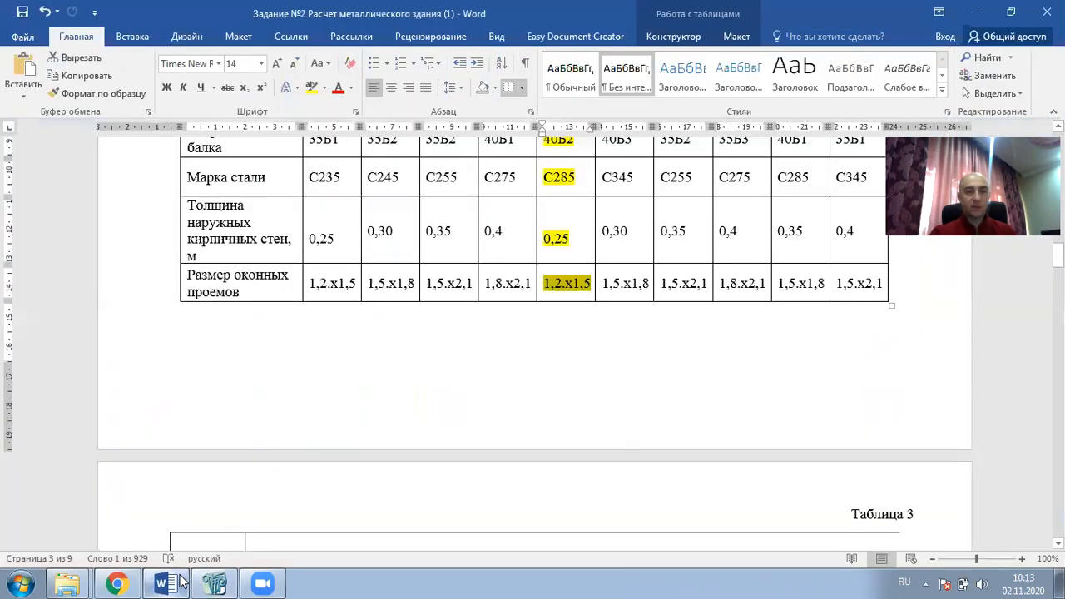
click(180, 582)
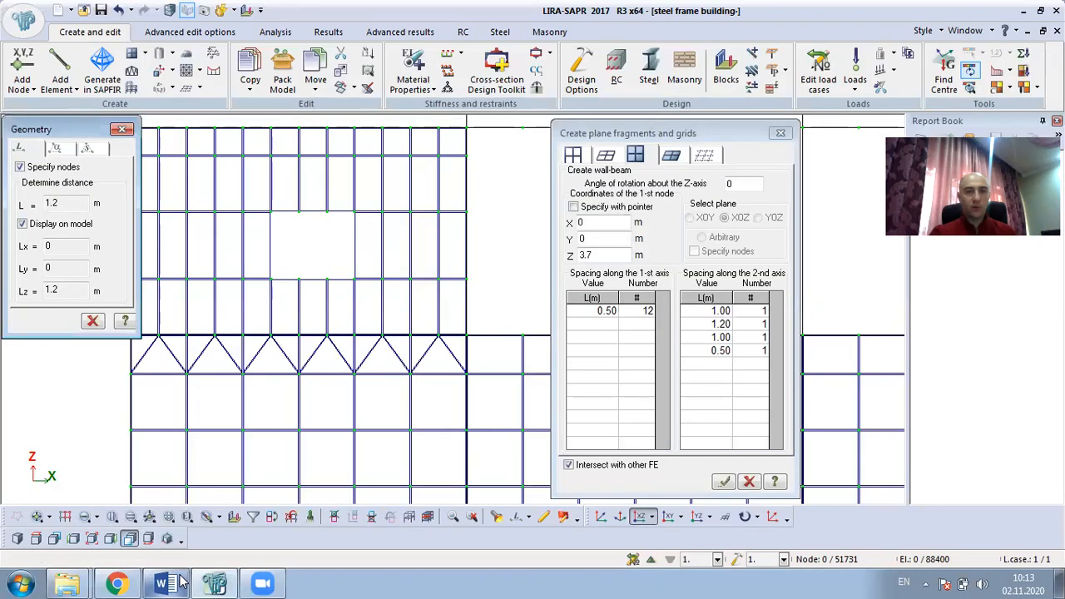
Undo the window opening deletion and the generation of the masonry wall-beam.
middle_drag(306, 275, 352, 274)
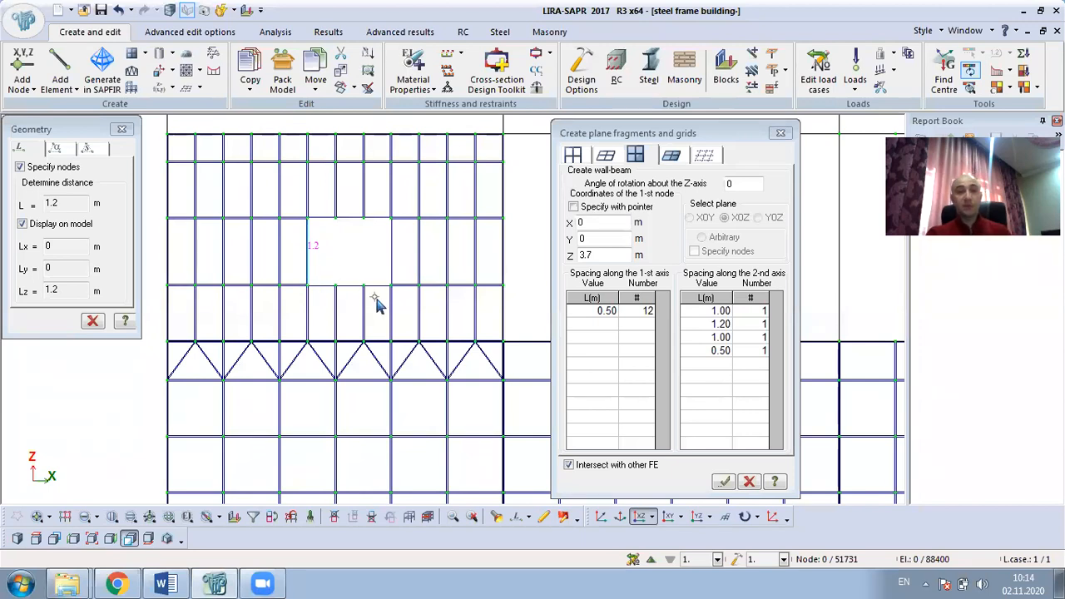
scroll(377, 296, down, 4)
scroll(377, 287, up, 3)
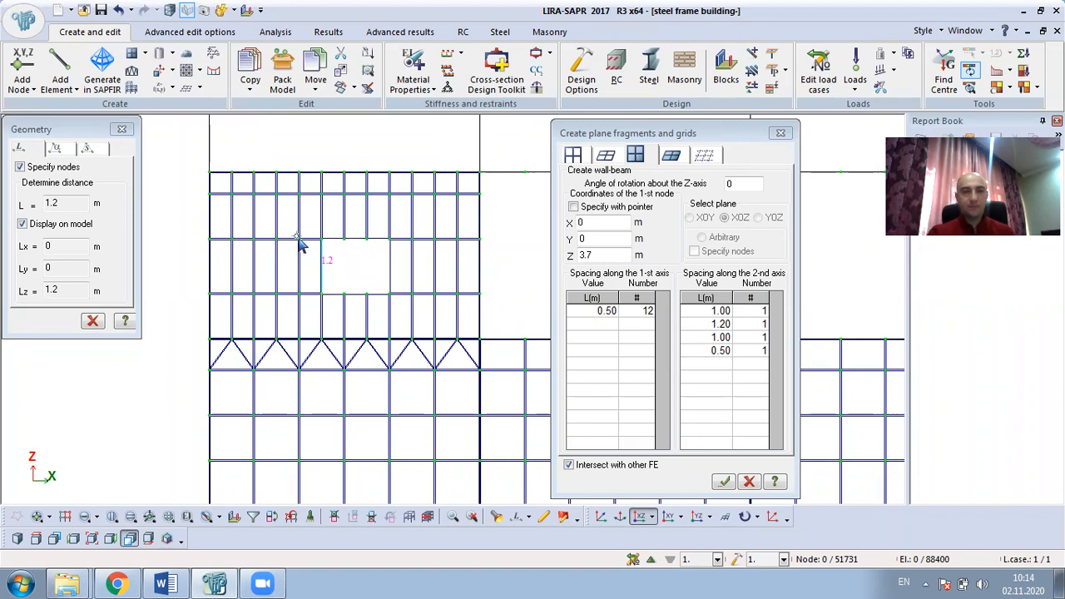
click(118, 10)
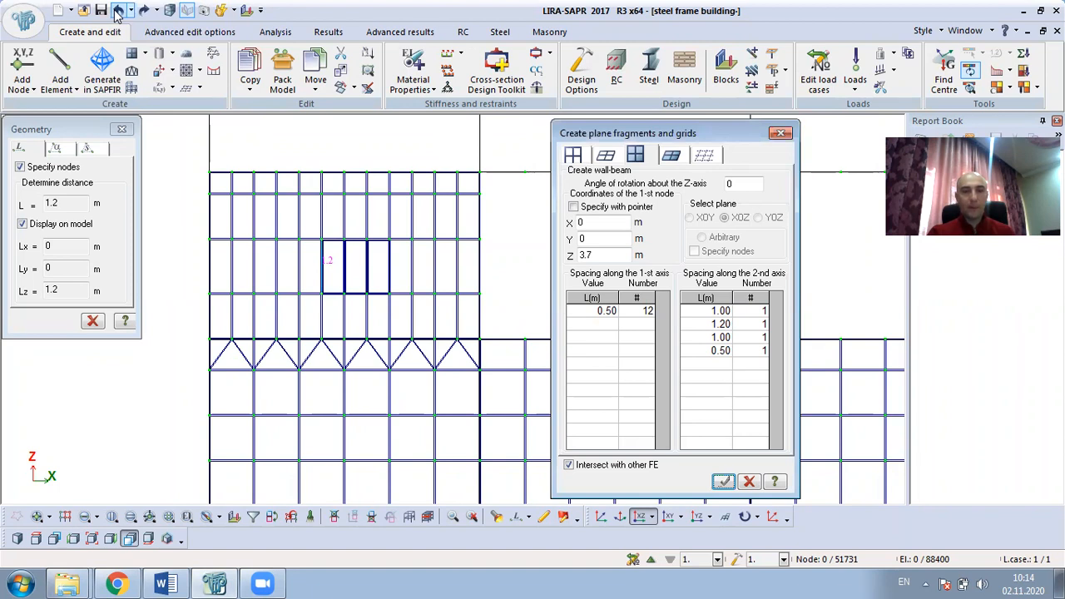
click(118, 10)
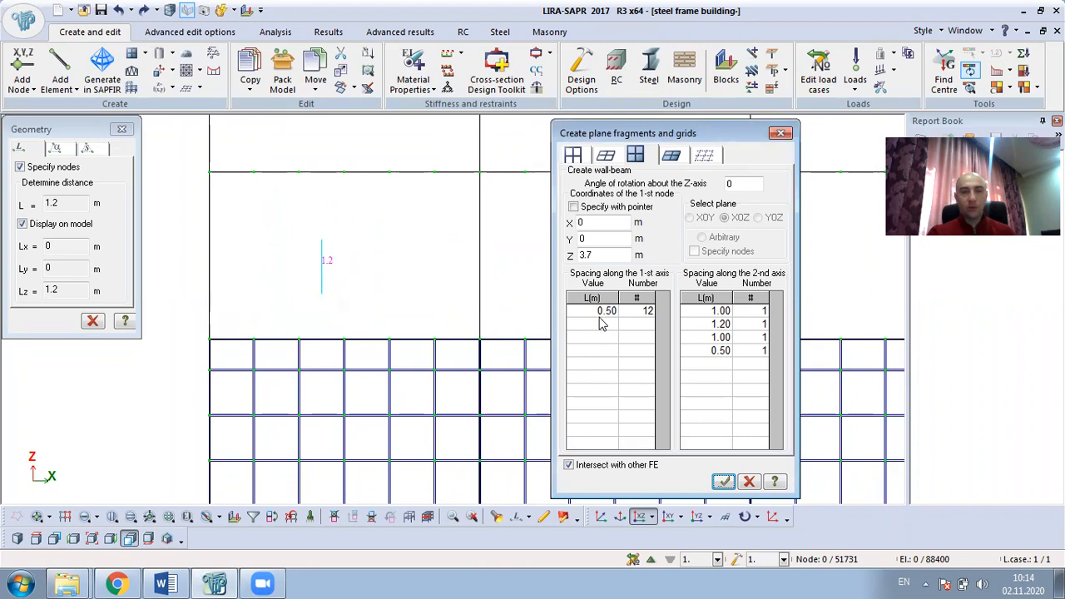
Set the wall-beam's first-axis spacing to 0.25 m with one division.
scroll(409, 304, down, 2)
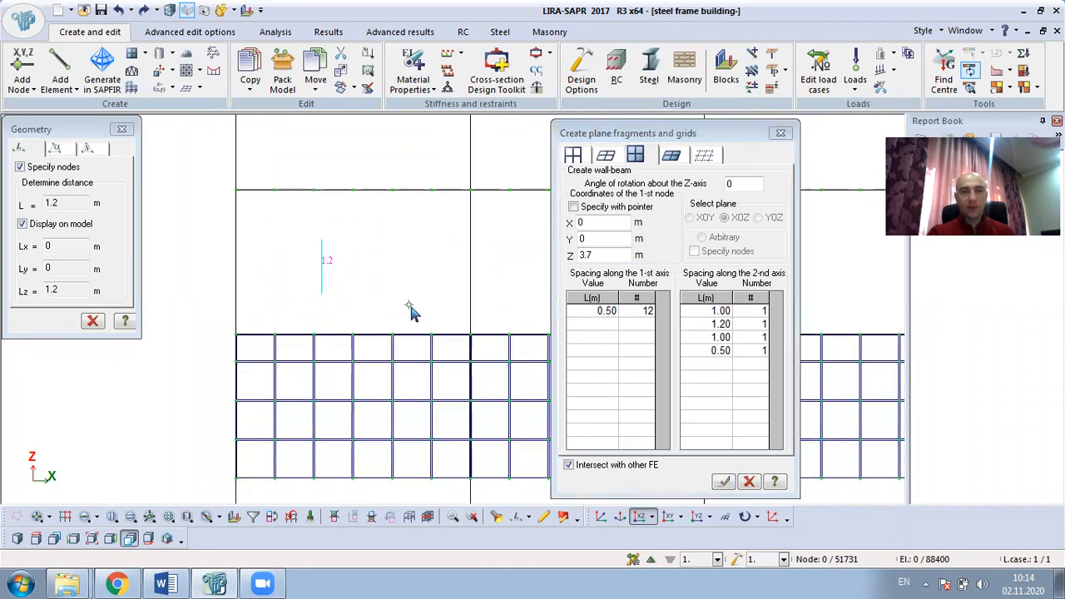
scroll(414, 297, up, 2)
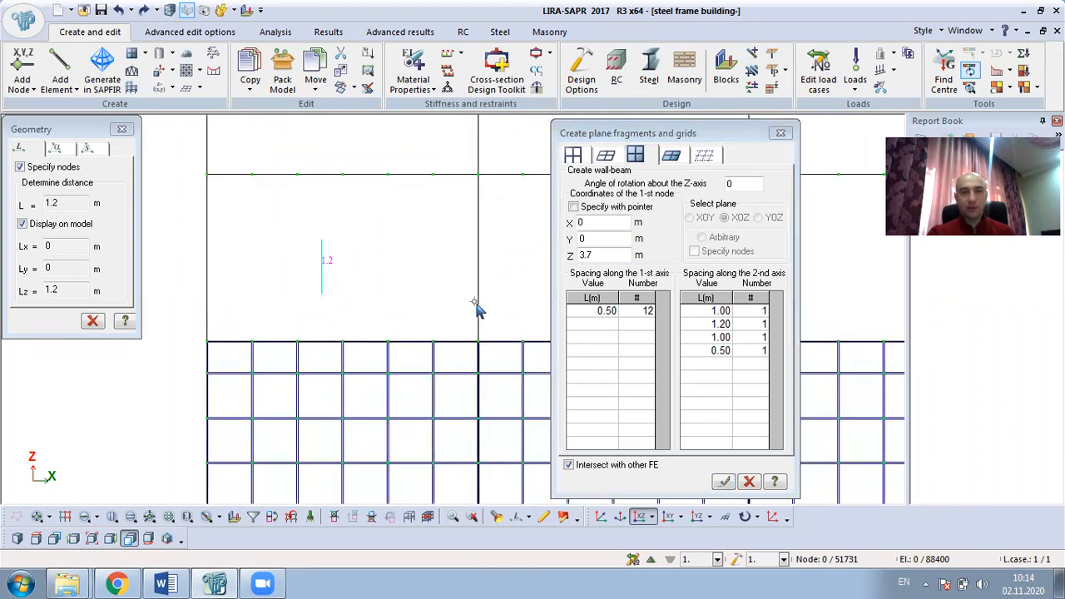
click(600, 325)
click(598, 310)
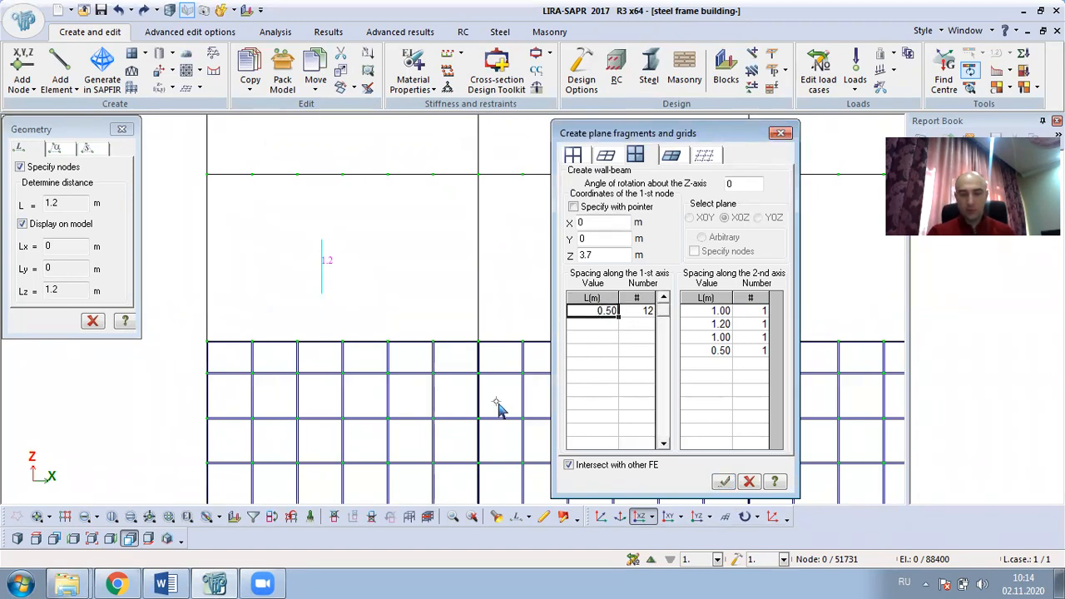
text(0.25)
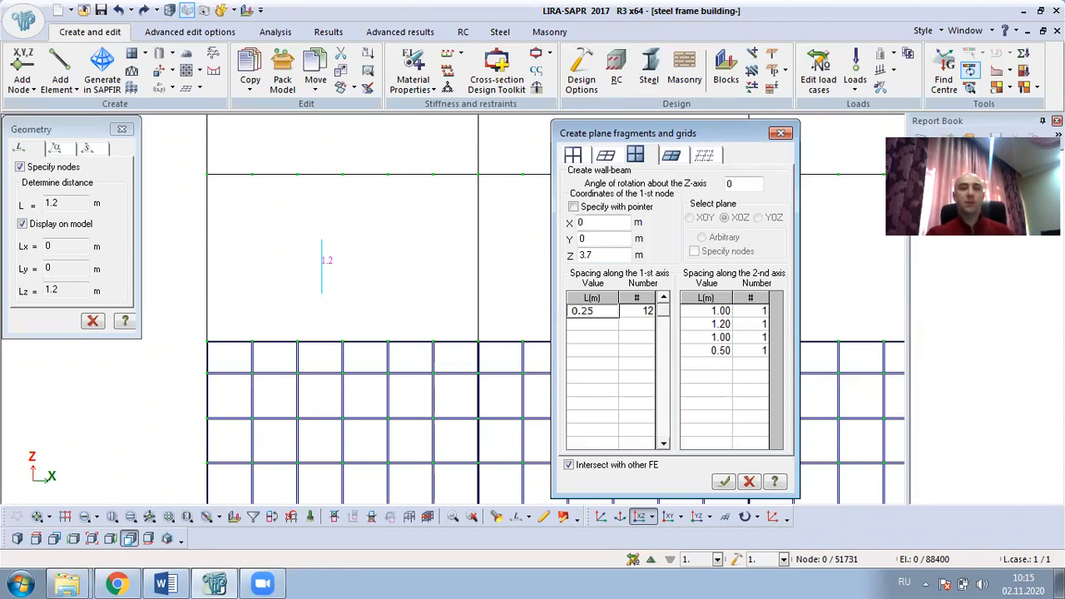
click(644, 312)
text(1)
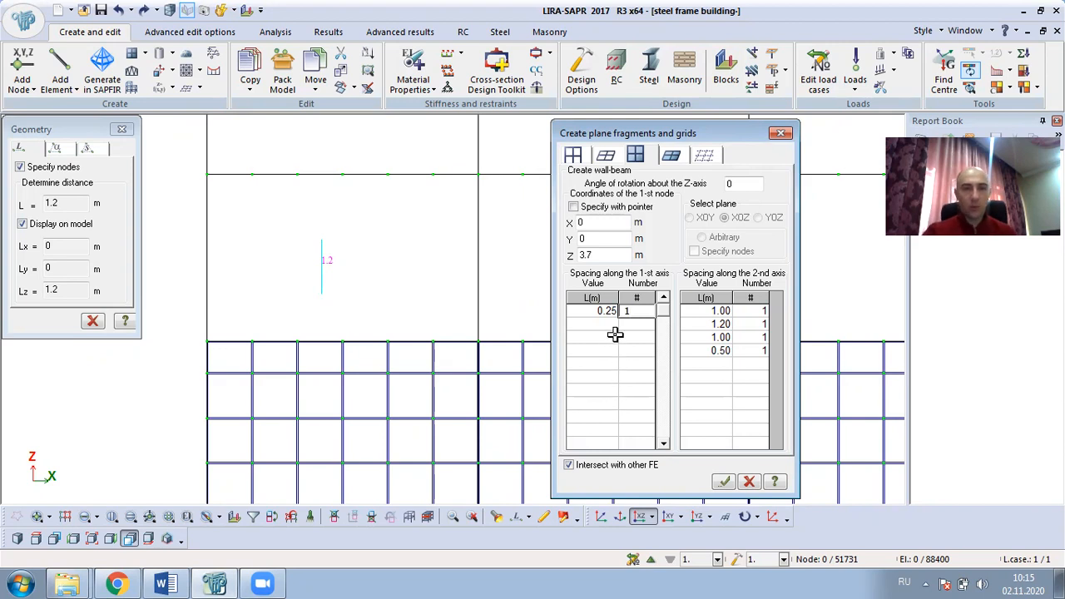
Change the wall-beam's first-axis spacing to 0.125 m in the one-division row.
click(600, 310)
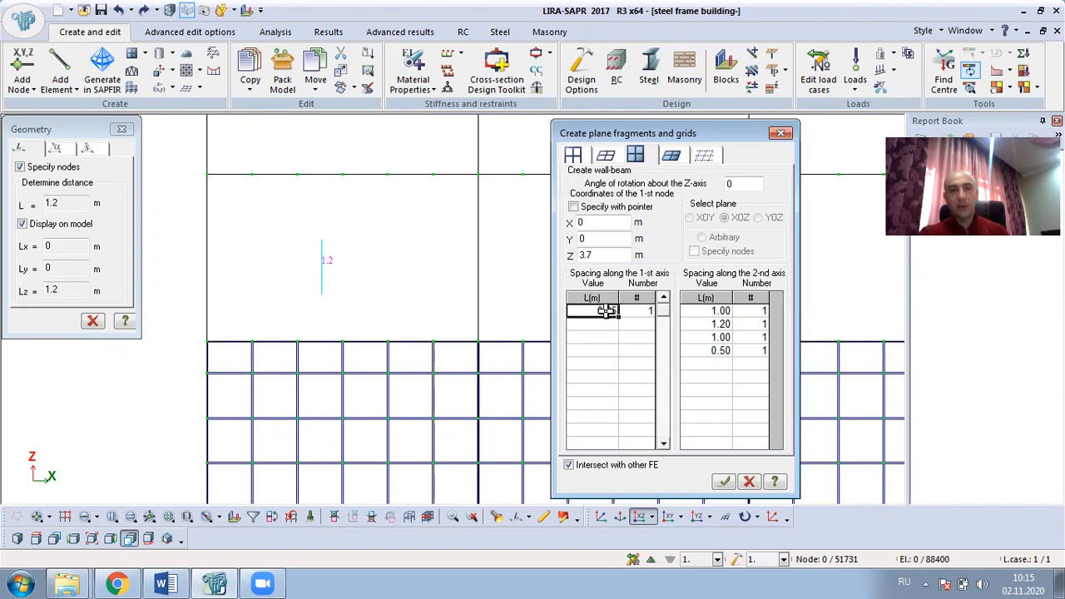
click(639, 310)
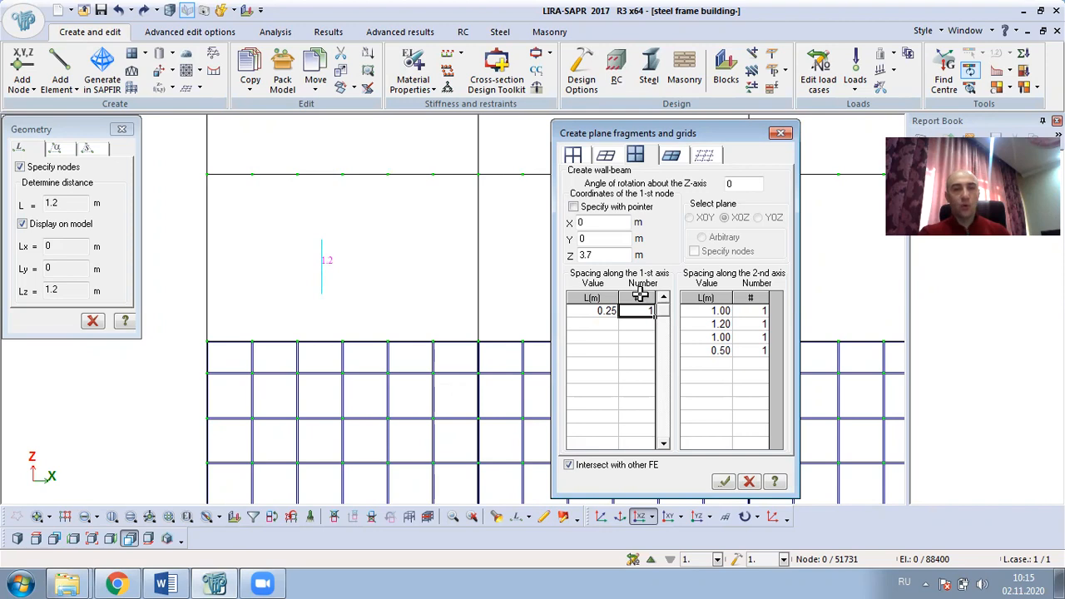
click(600, 312)
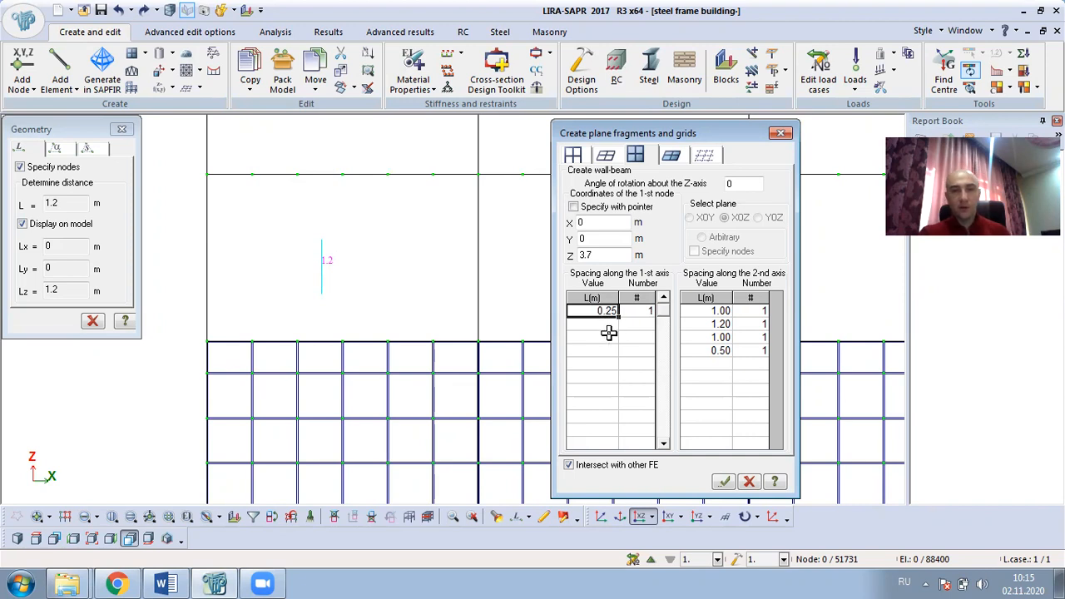
text(0)
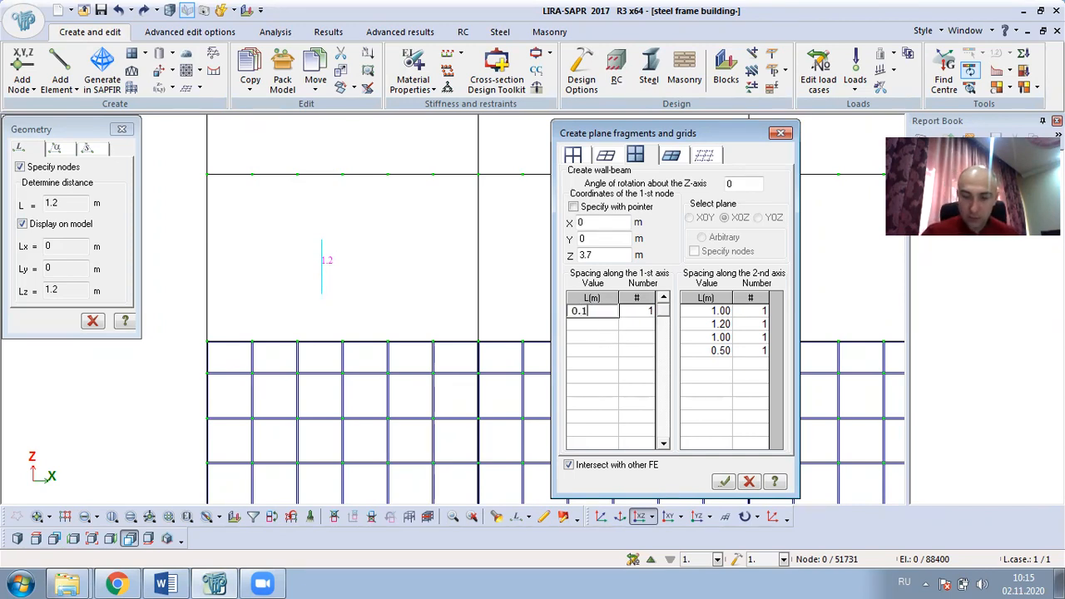
click(643, 312)
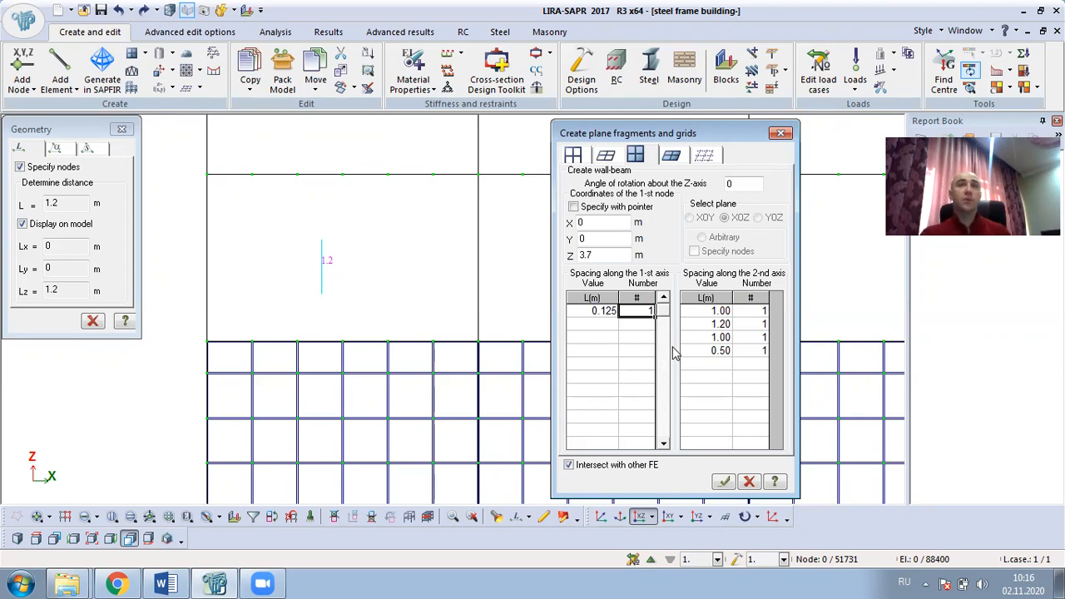
Generate the wall-beam from the building's corner node at Z 3.7 m with 48 divisions of 0.125 m along the first axis.
double_click(635, 312)
text(48)
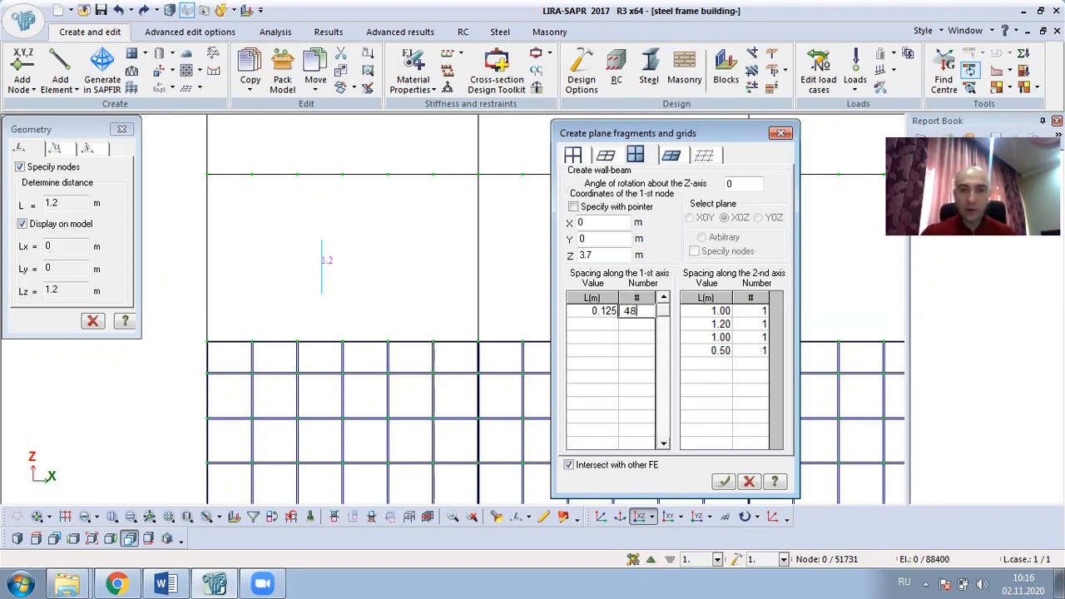
mouse_move(202, 349)
middle_down()
mouse_move(333, 357)
mouse_move(258, 365)
mouse_move(420, 365)
mouse_move(192, 409)
middle_up()
click(178, 399)
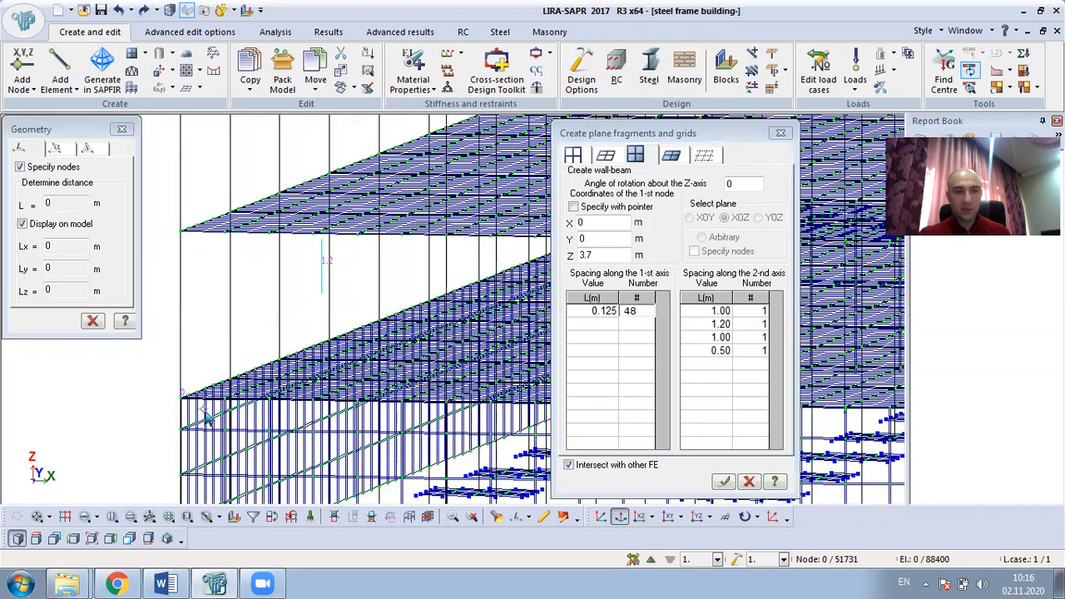
scroll(217, 418, up, 1)
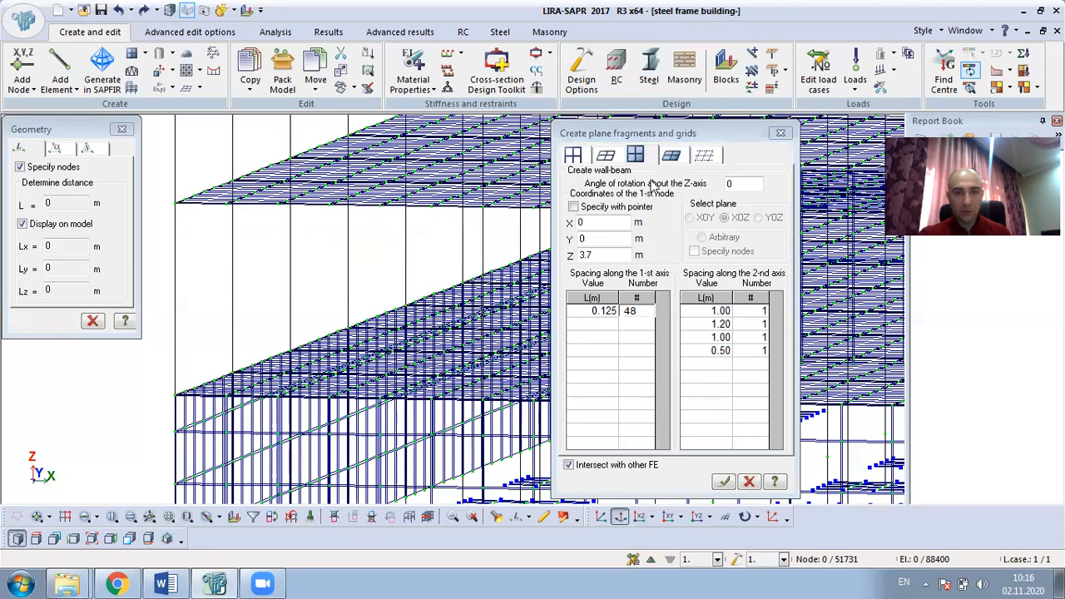
click(573, 206)
click(176, 395)
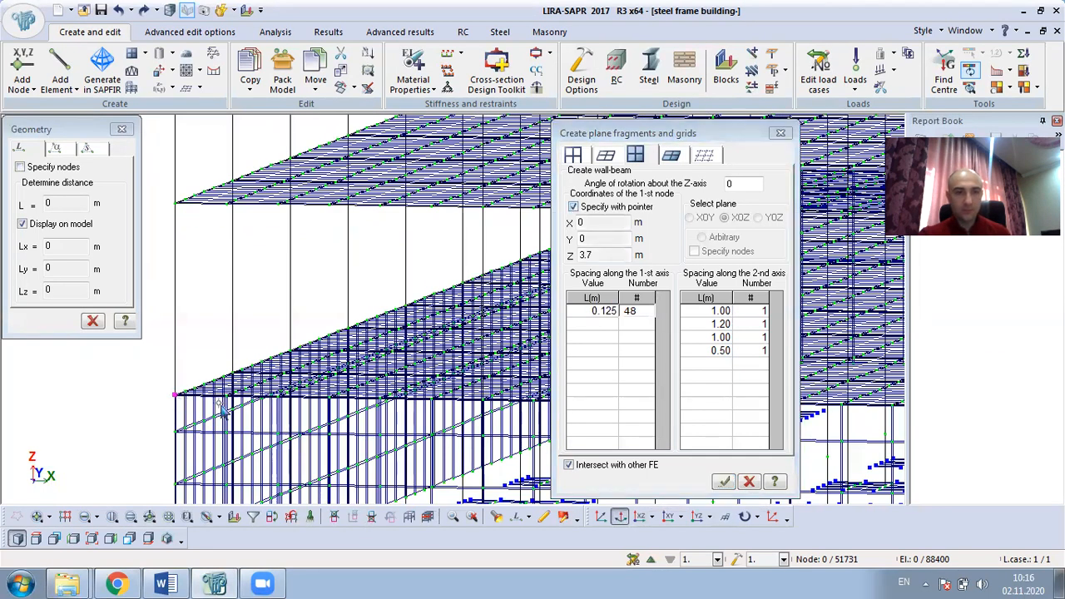
click(723, 483)
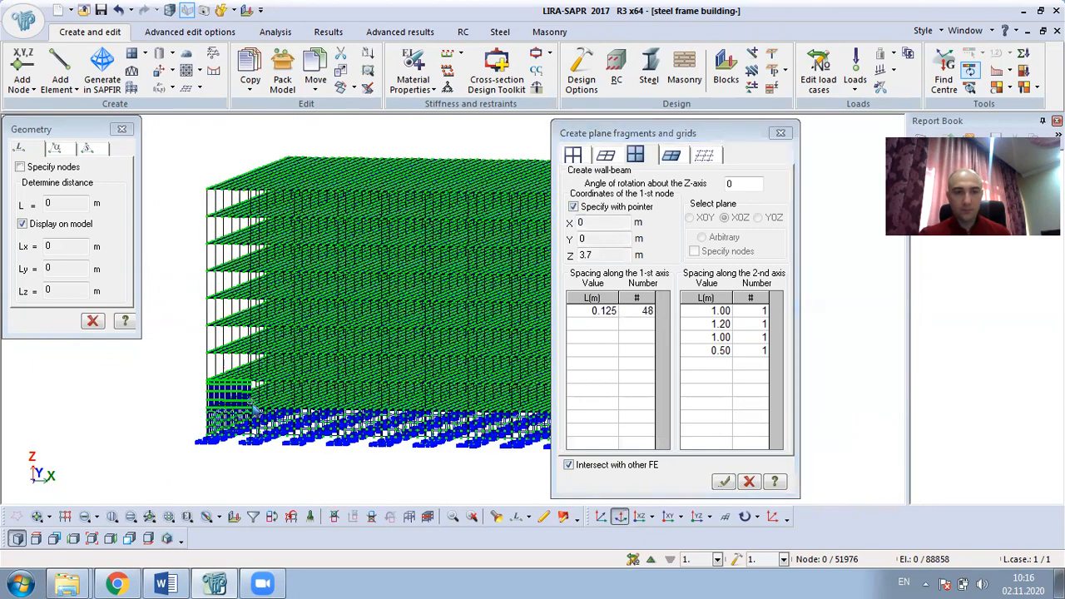
Cut a window opening ten plates wide in the middle of the wall's 1.20 m row by deleting its plates.
click(639, 517)
scroll(333, 349, up, 5)
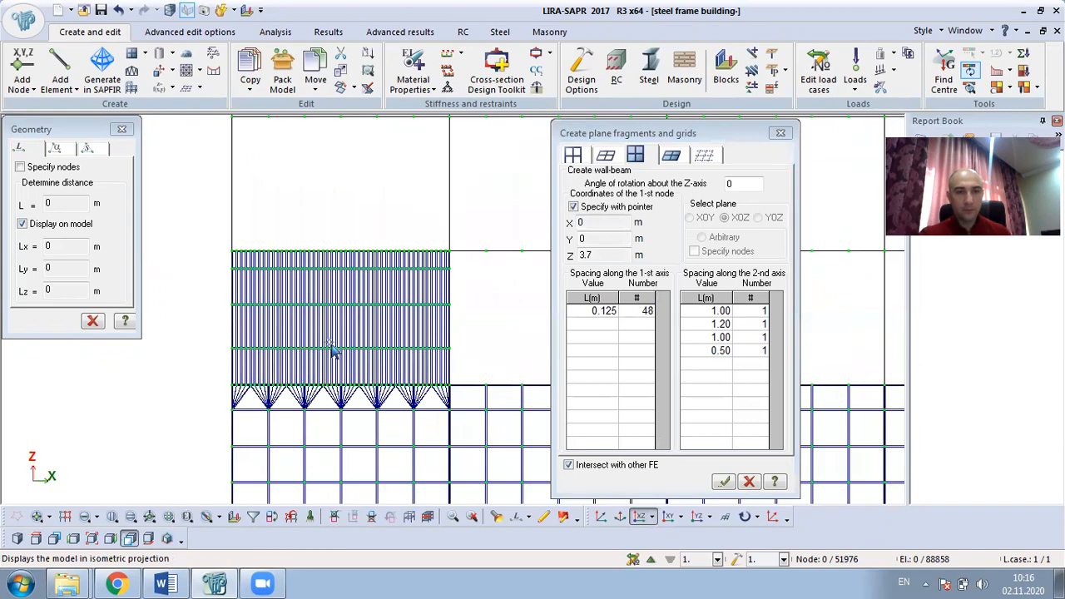
scroll(342, 354, up, 2)
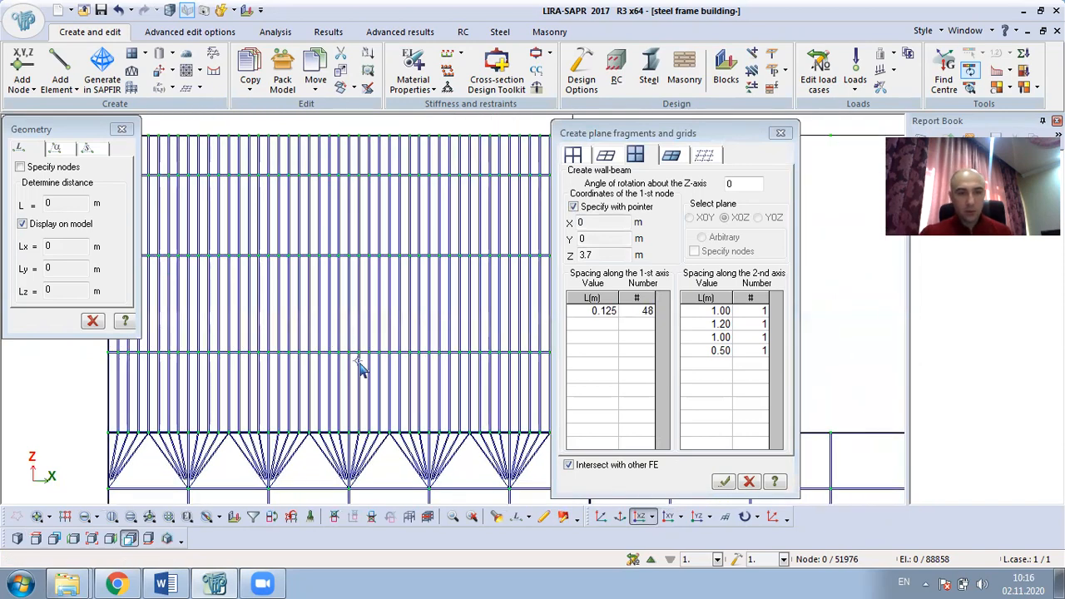
scroll(333, 309, down, 2)
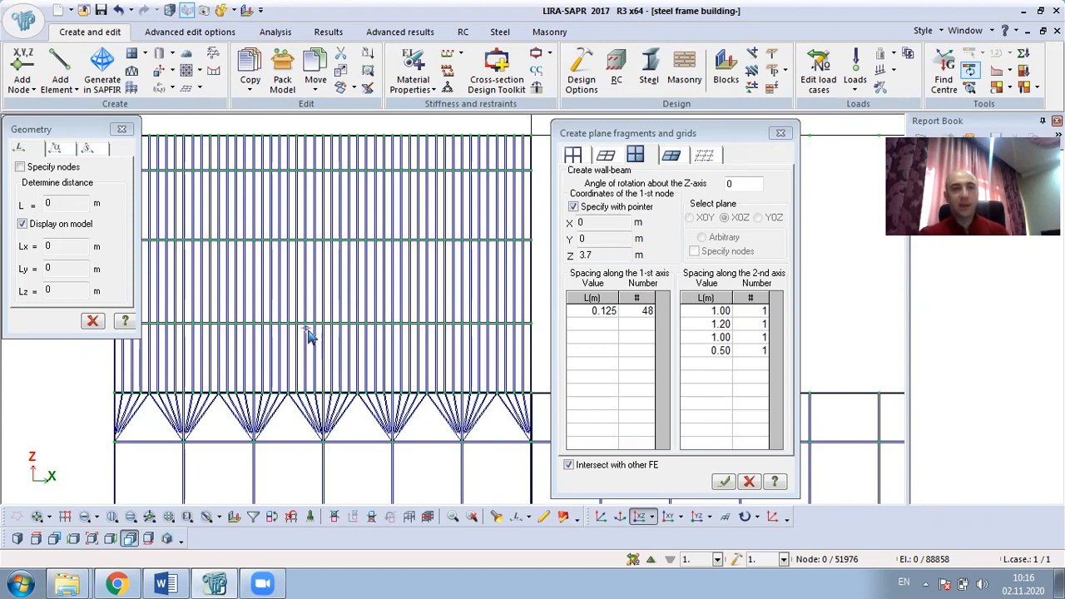
click(37, 517)
click(85, 517)
drag(337, 289, 305, 321)
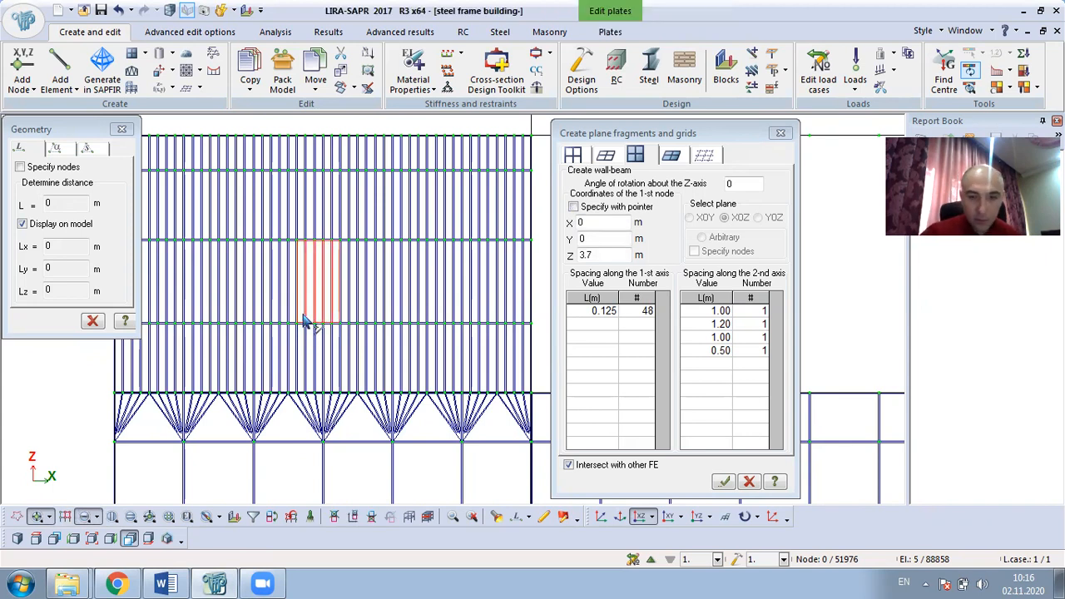
key(Delete)
drag(348, 291, 285, 305)
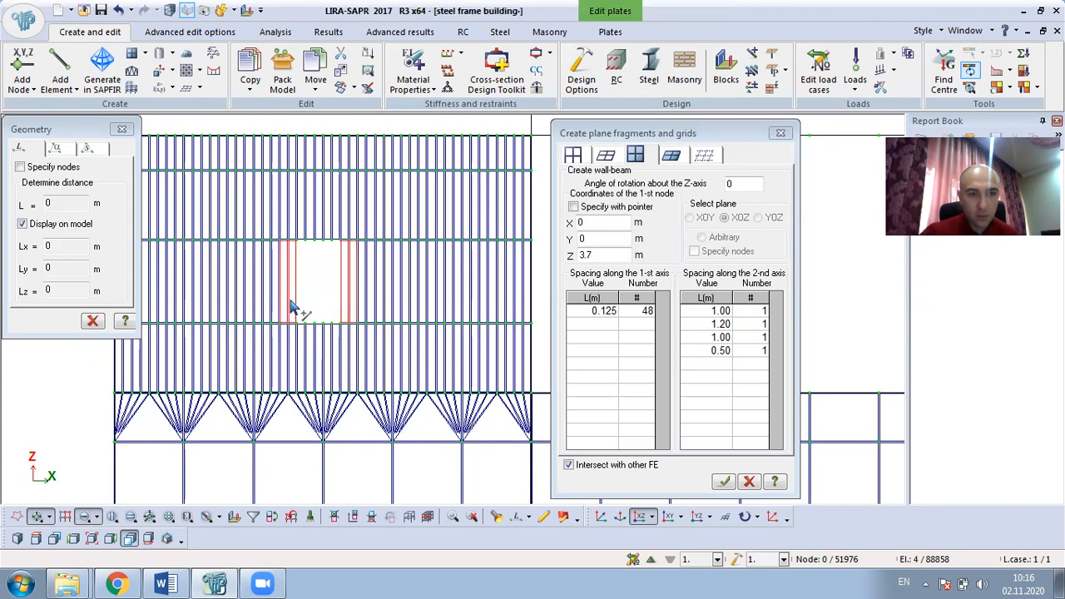
key(Delete)
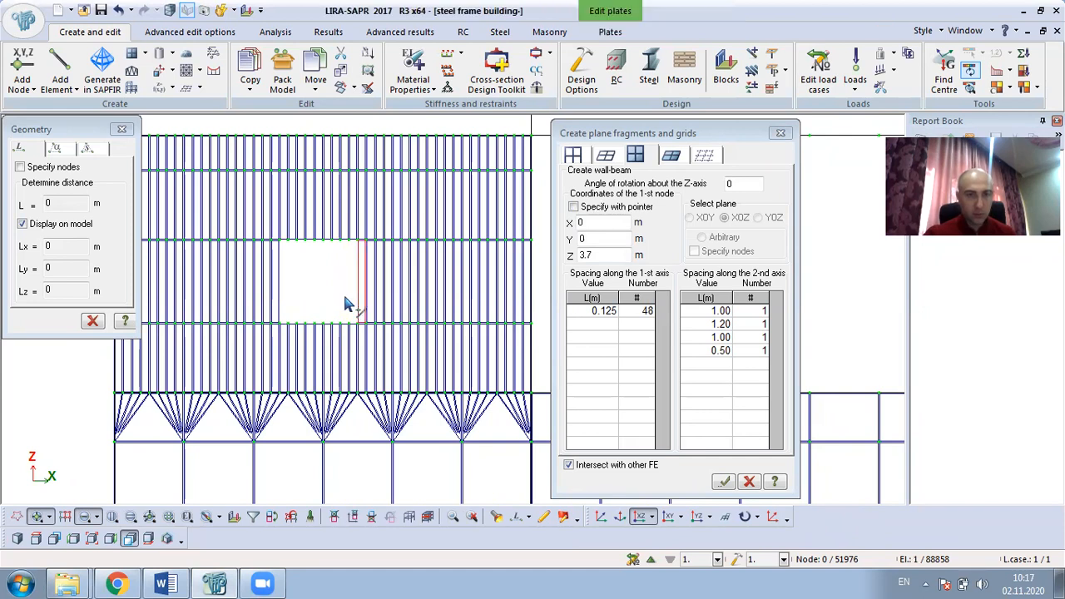
Measure the window opening's width between its two lower corner nodes.
scroll(371, 315, up, 1)
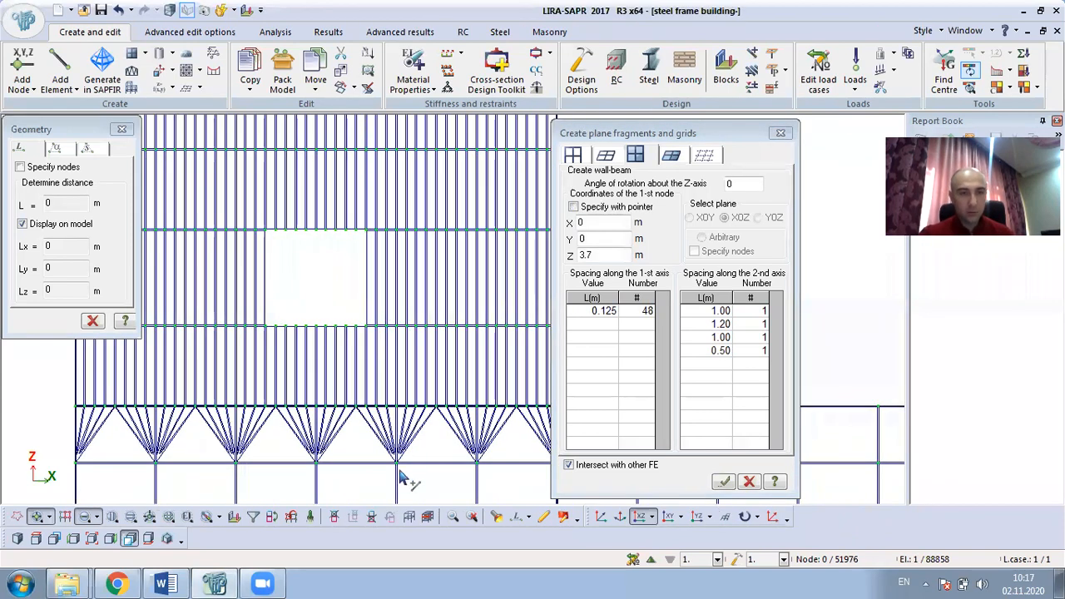
click(518, 518)
click(267, 326)
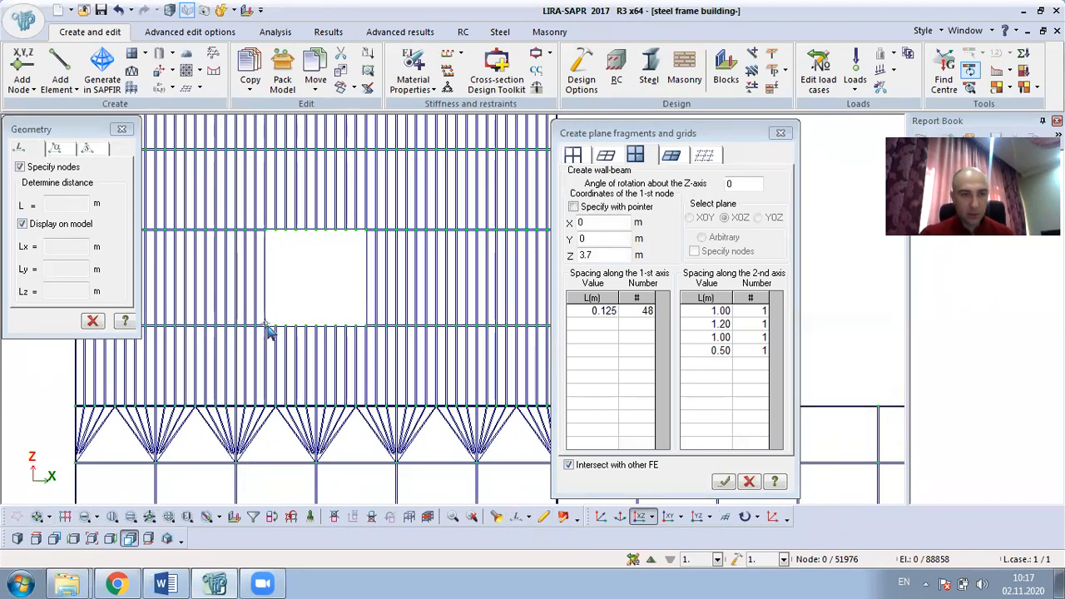
click(368, 326)
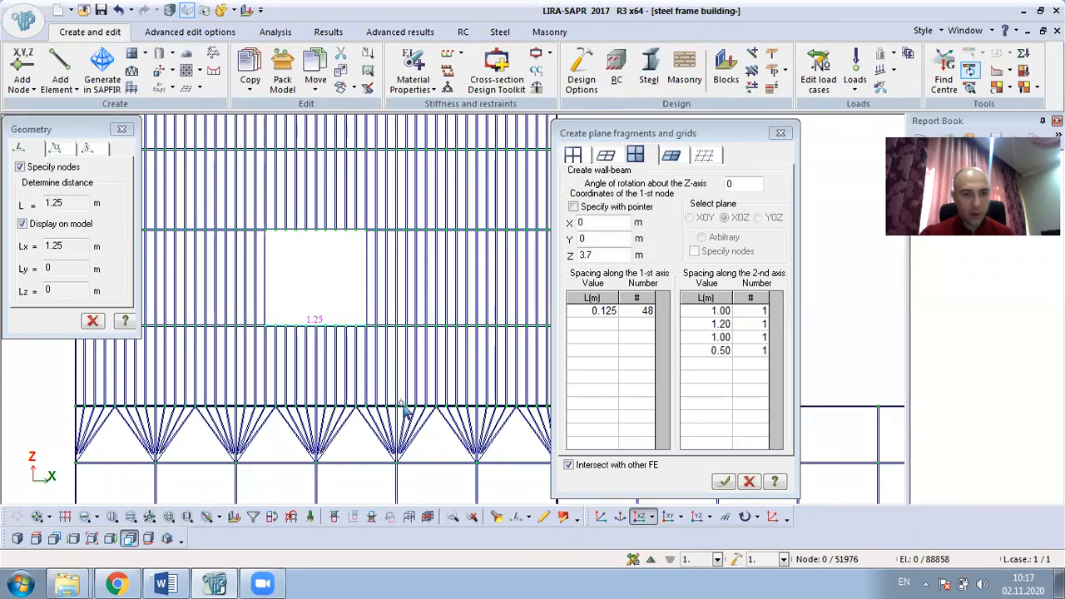
scroll(424, 362, down, 1)
scroll(425, 362, down, 1)
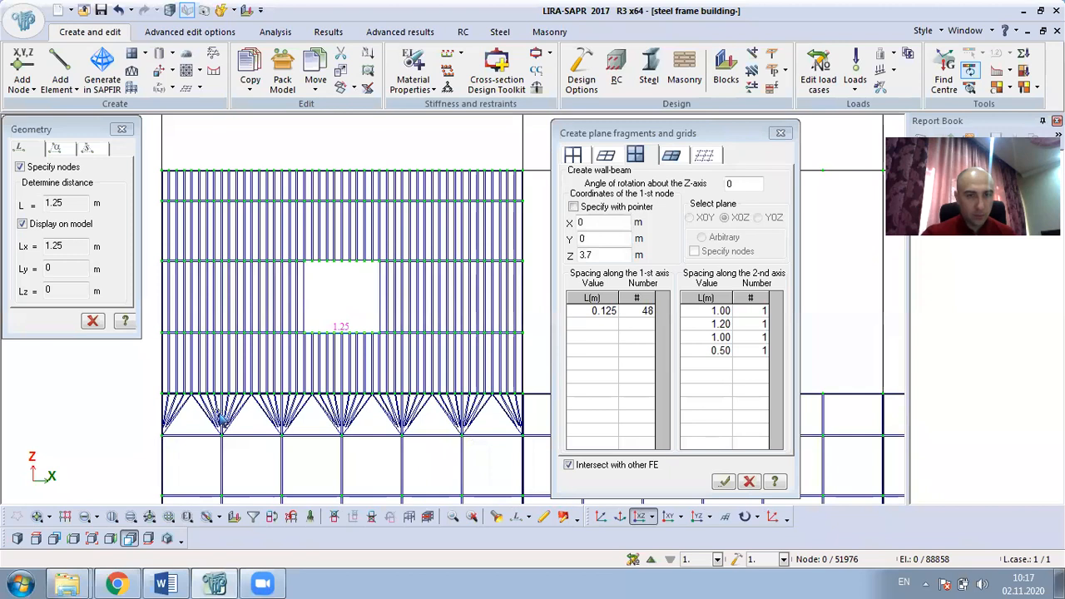
Widen the window opening by deleting one more plate on each side.
click(36, 517)
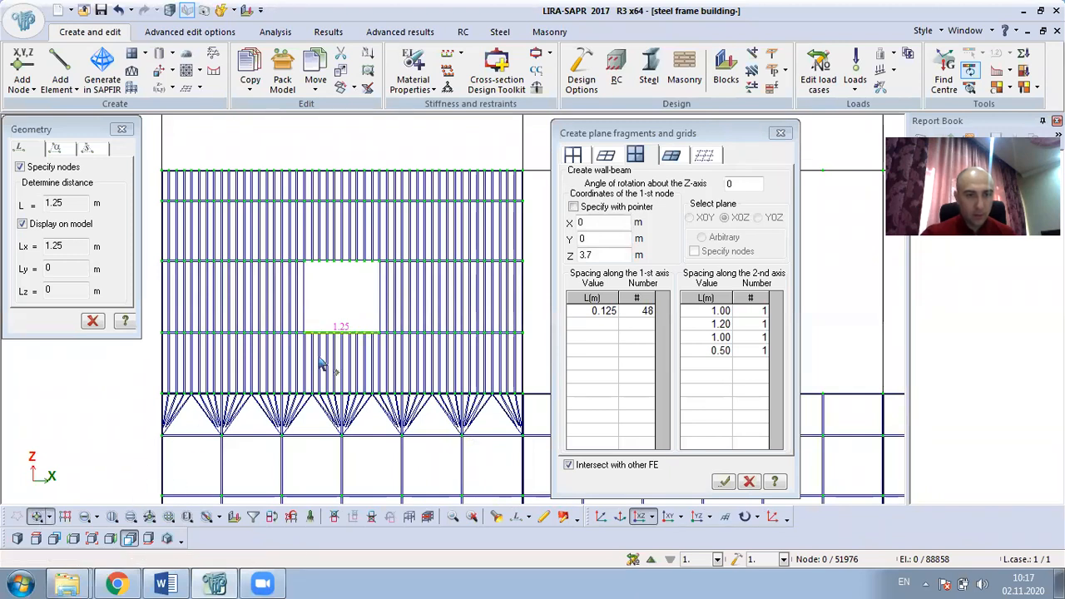
scroll(388, 302, up, 1)
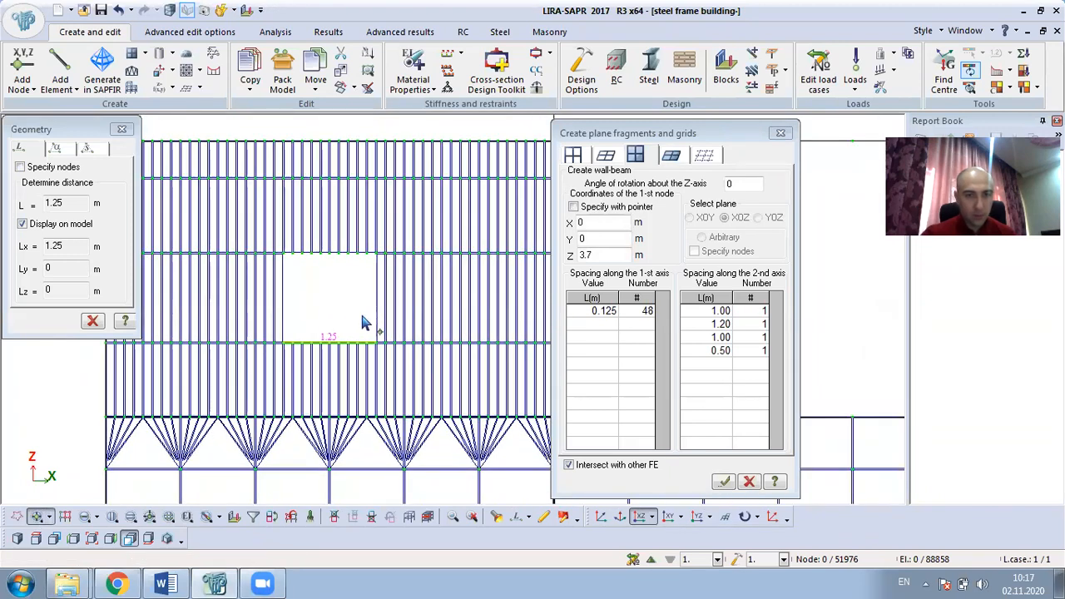
click(87, 517)
drag(379, 298, 283, 327)
key(Delete)
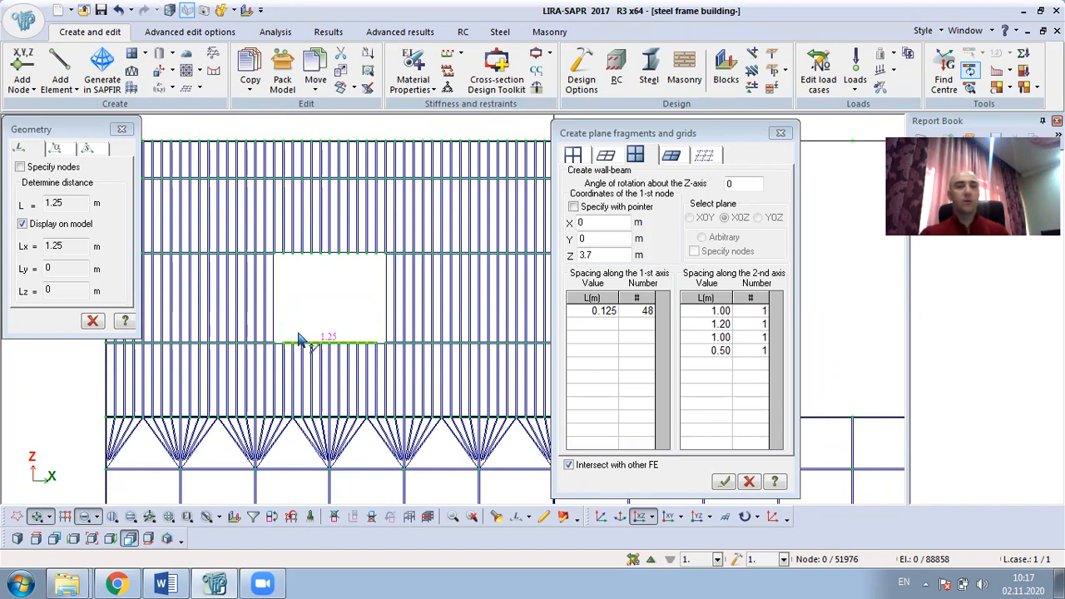
Measure the widened window opening's width along its lower edge and its height between the lower and upper edges.
scroll(328, 338, down, 3)
scroll(506, 304, up, 4)
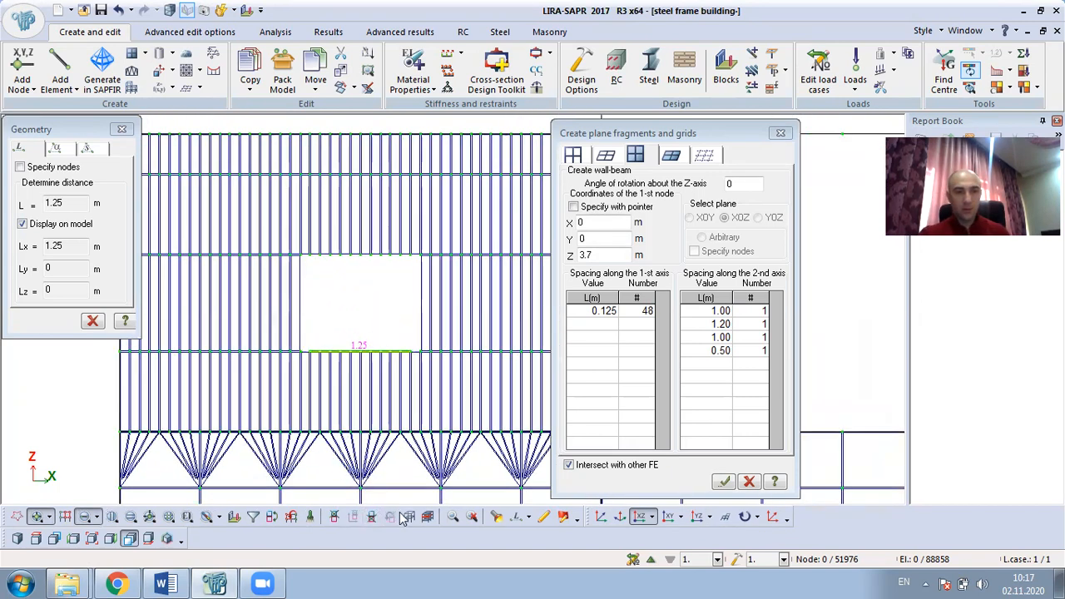
click(516, 519)
click(300, 353)
click(423, 353)
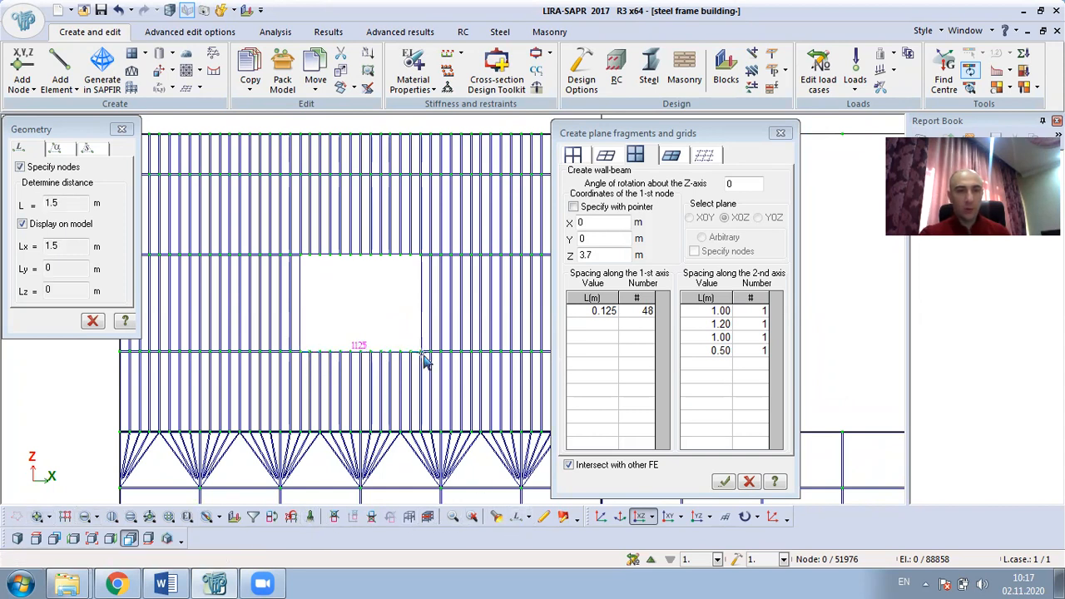
click(304, 355)
click(317, 268)
Examine the wall mesh around the window opening and along the joint with the substructure wall in the XZ projection.
scroll(389, 280, down, 4)
middle_drag(438, 421, 603, 505)
click(636, 517)
scroll(361, 333, down, 4)
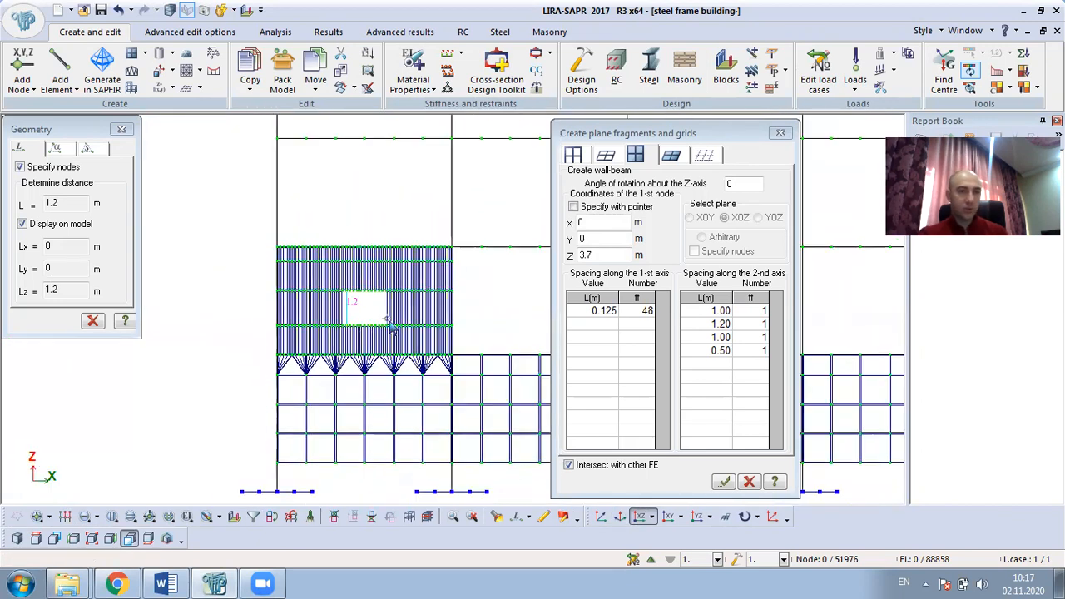
scroll(447, 275, up, 2)
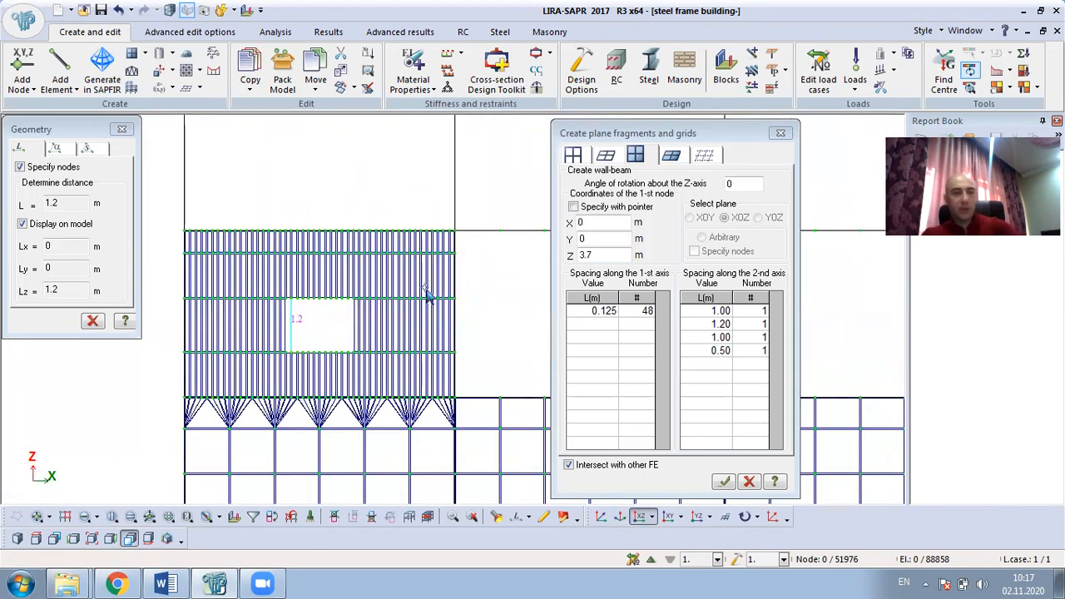
scroll(352, 333, up, 2)
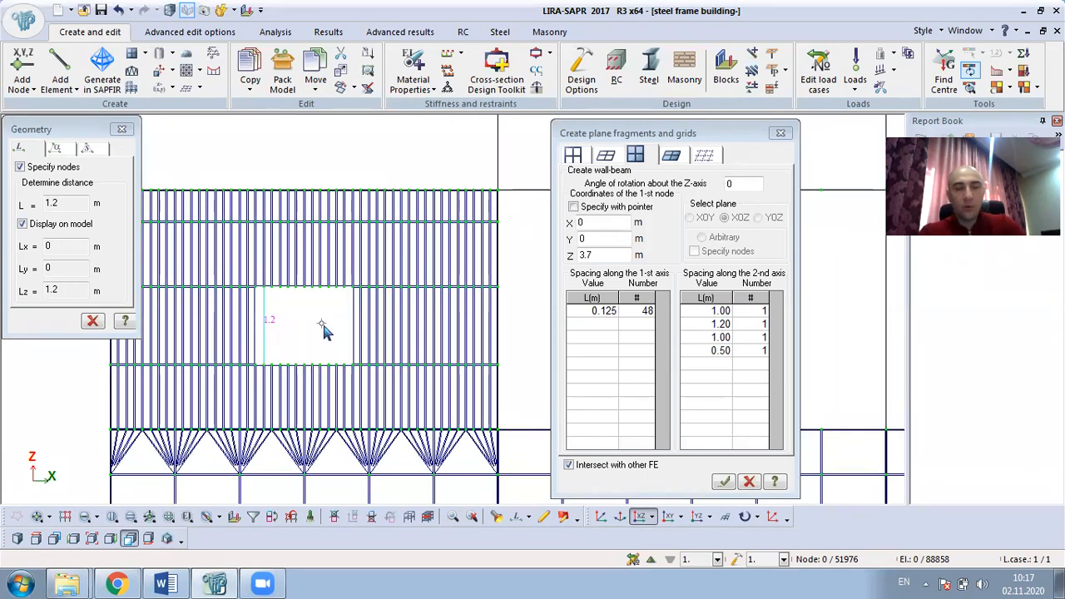
scroll(324, 330, down, 2)
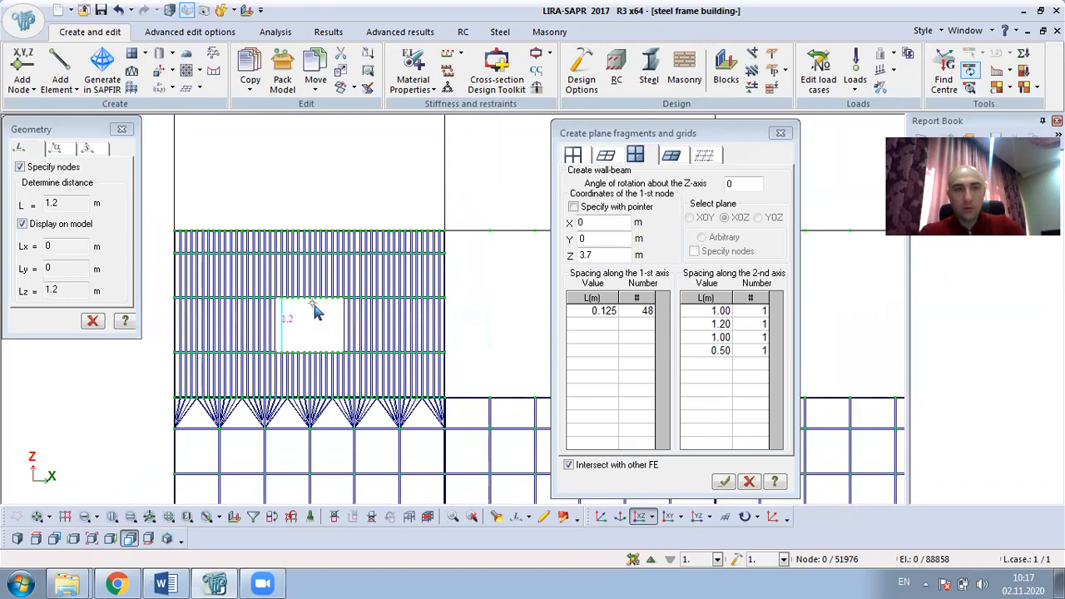
scroll(291, 335, up, 1)
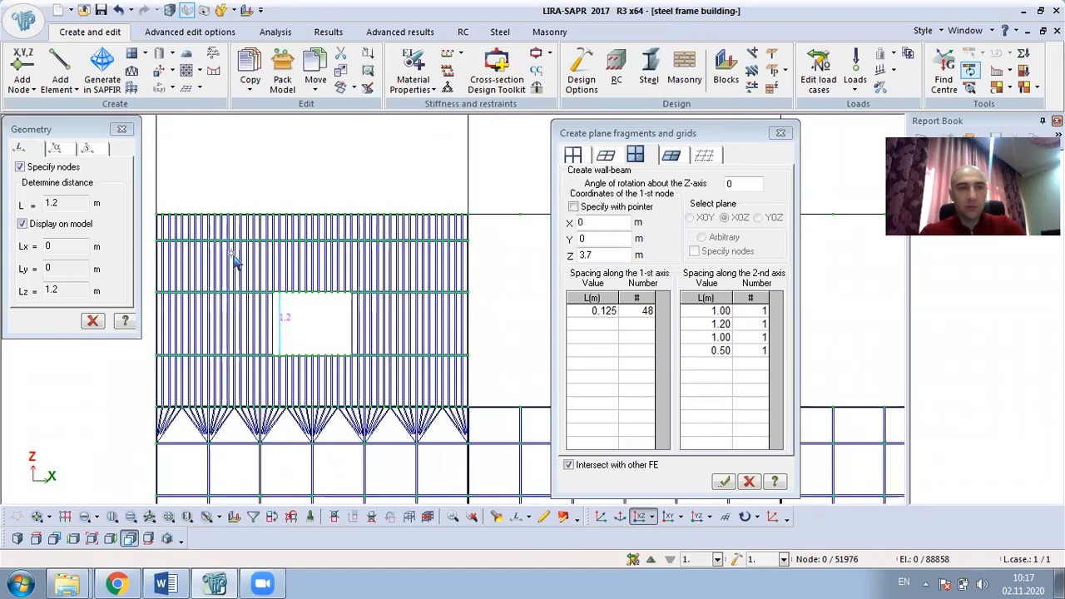
Undo the window opening's plate deletions and the generation of the 0.125 m wall-beam.
click(118, 10)
click(118, 10)
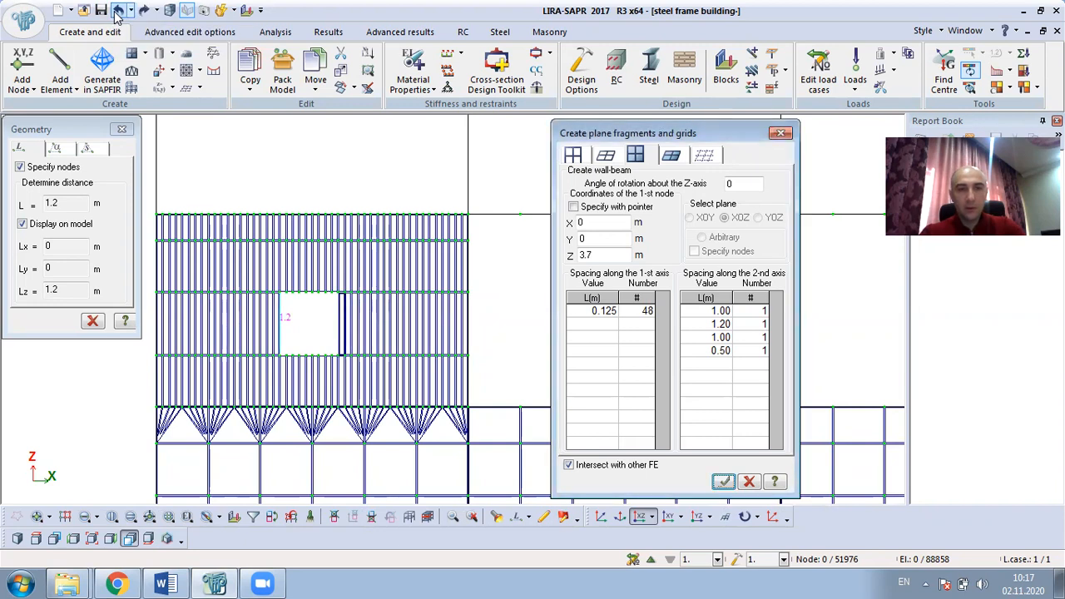
click(119, 11)
click(118, 11)
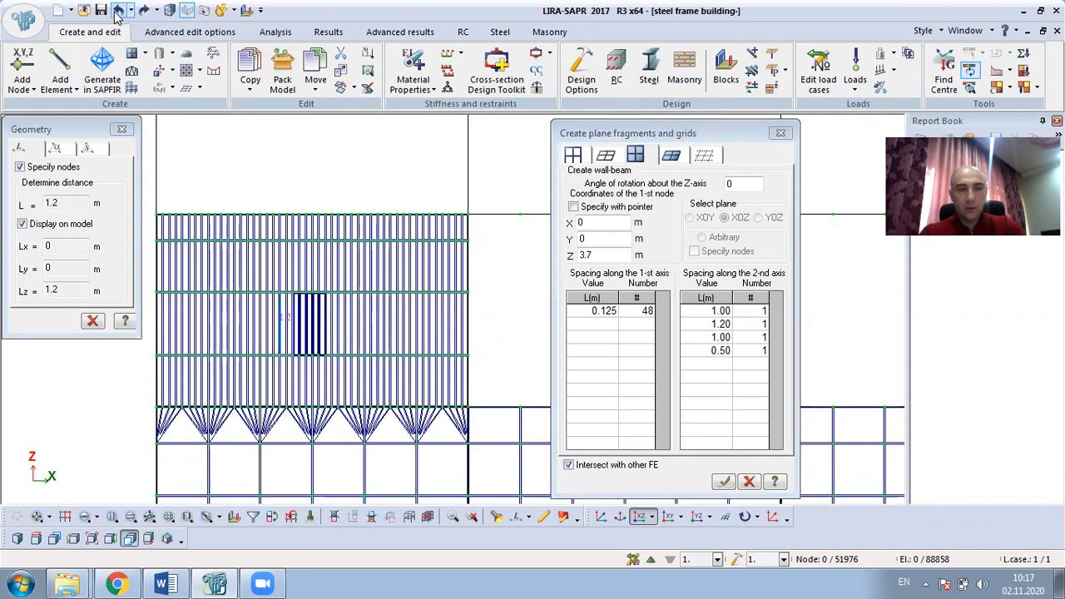
click(118, 11)
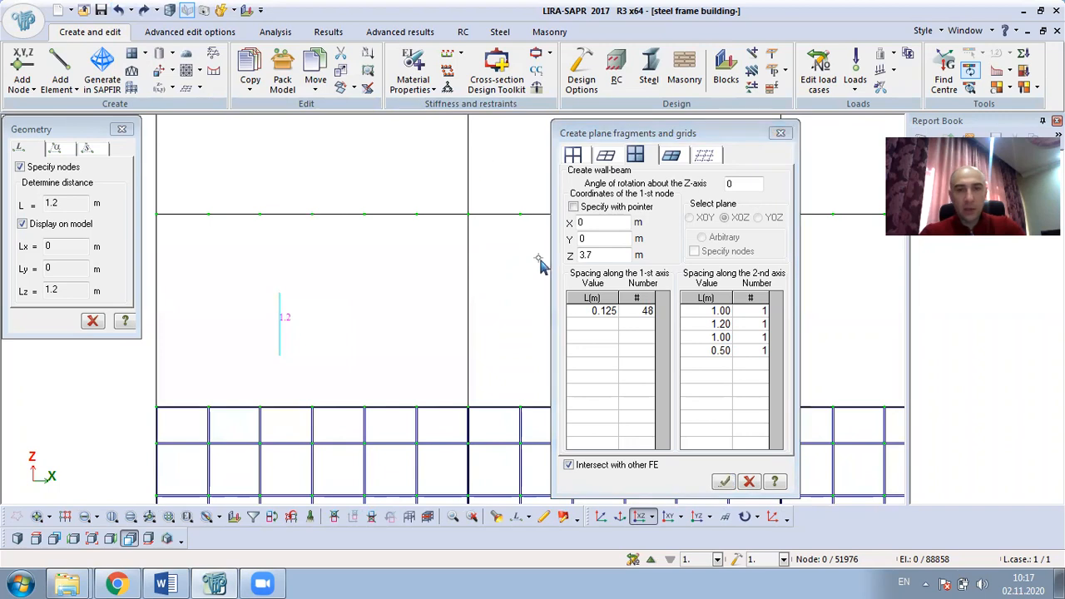
Set the wall-beam's first-axis spacing to 0.5 m with 12 divisions.
click(599, 310)
key(alt+shift)
text(0.5)
click(637, 310)
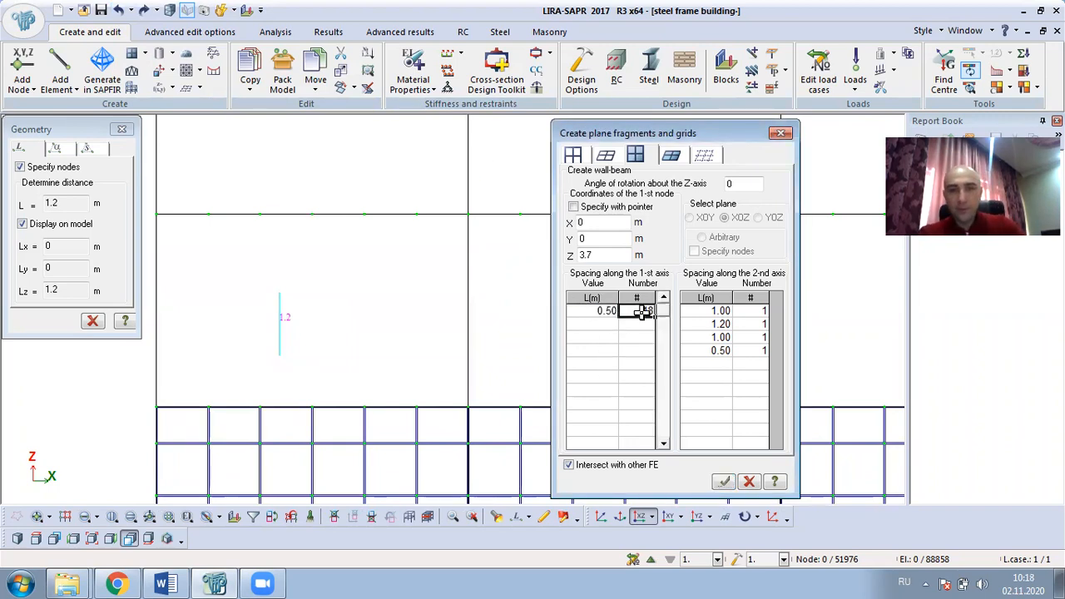
text(1)
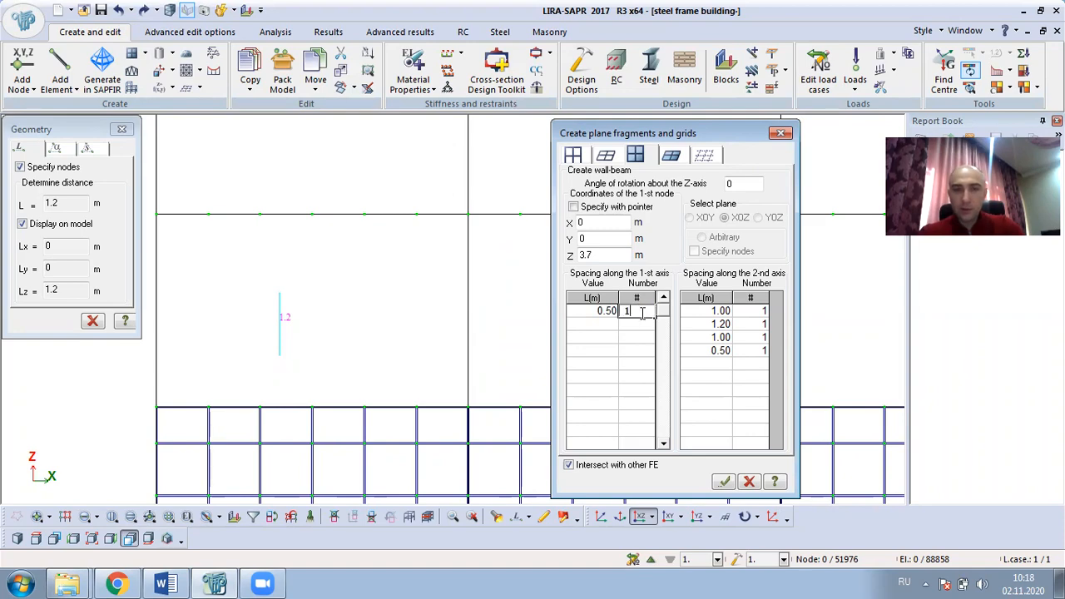
text(2)
Specify the building's corner node at (0, 0, 3.7) on the model as the wall-beam's first node.
click(166, 408)
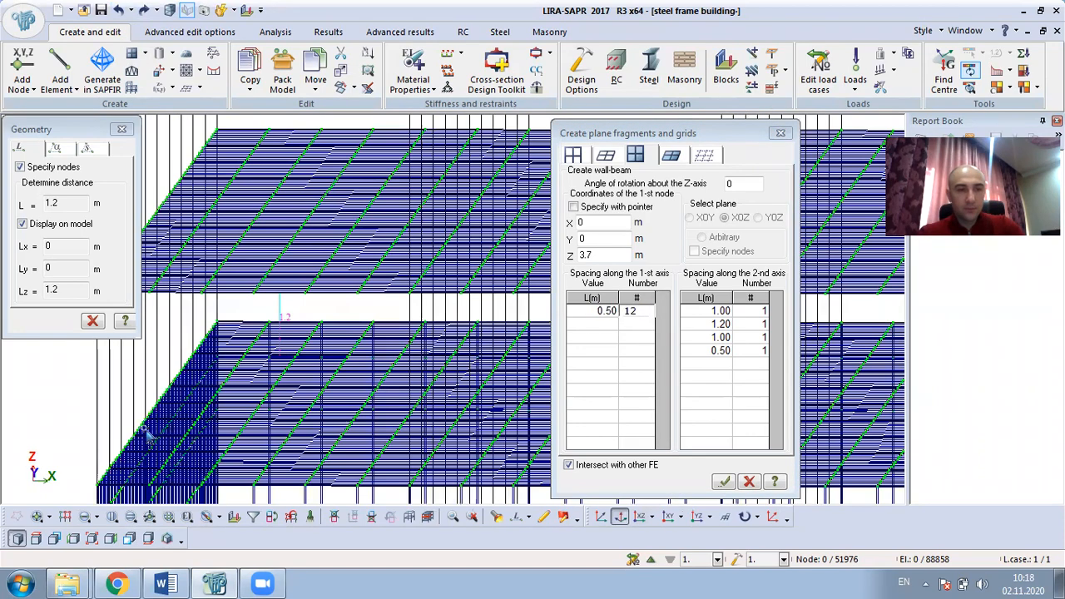
middle_drag(165, 392, 197, 343)
click(131, 431)
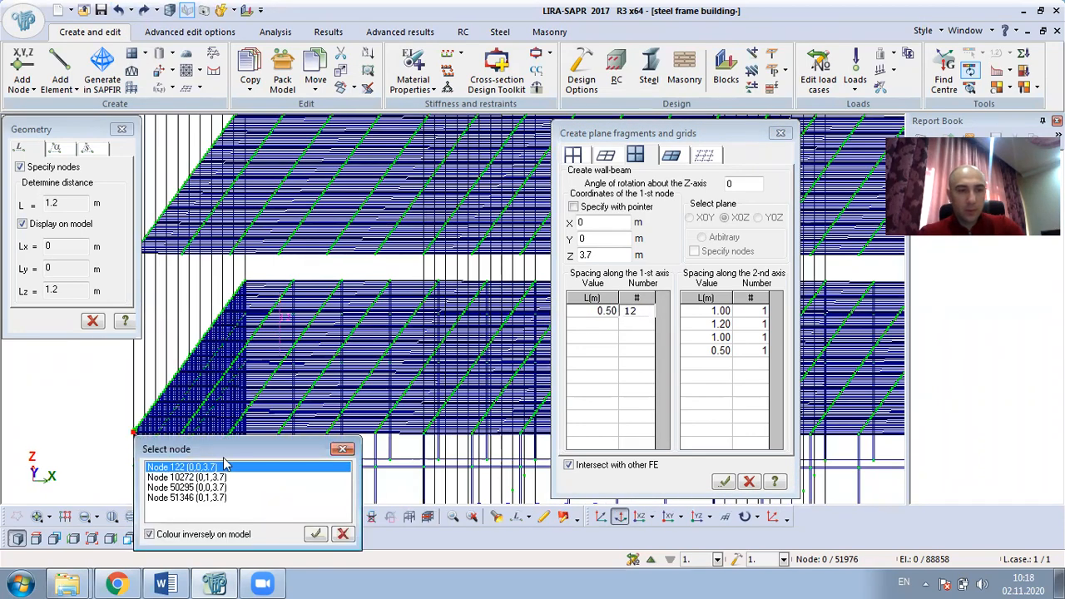
click(342, 535)
scroll(133, 437, up, 3)
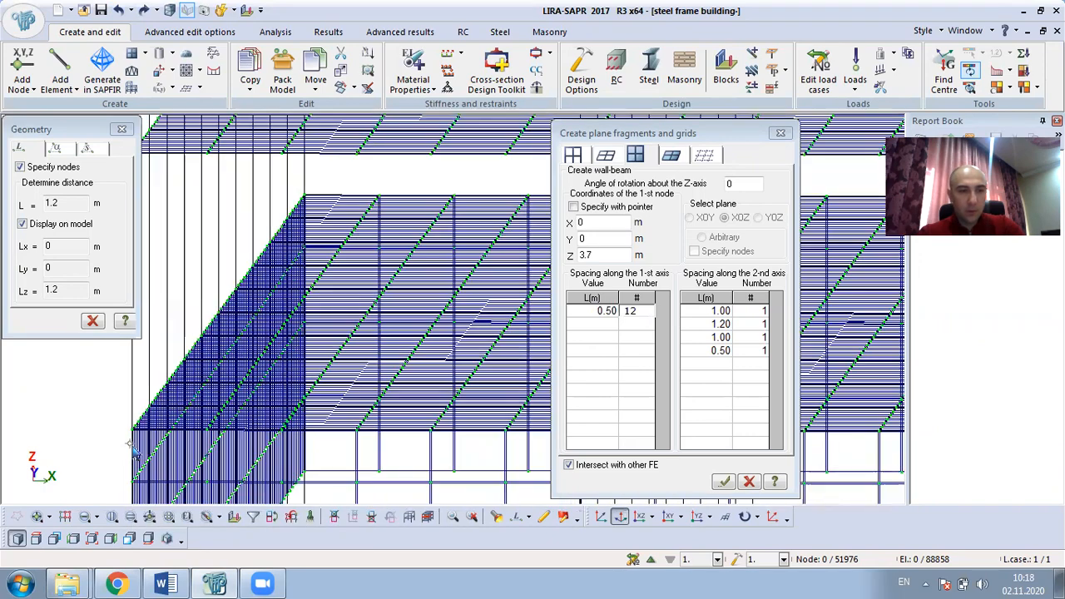
scroll(133, 439, up, 2)
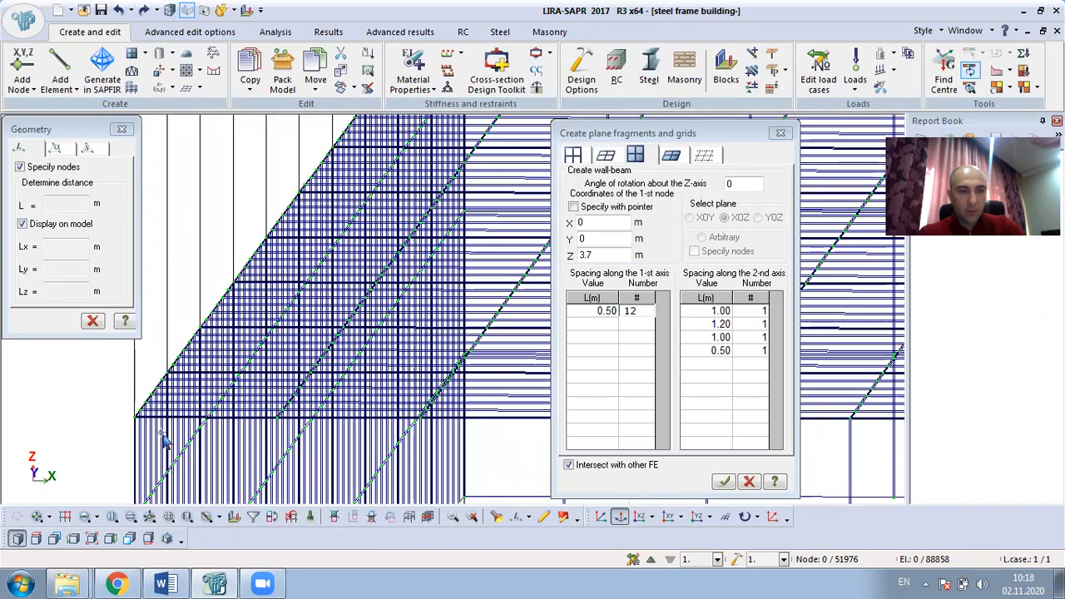
click(597, 191)
click(573, 207)
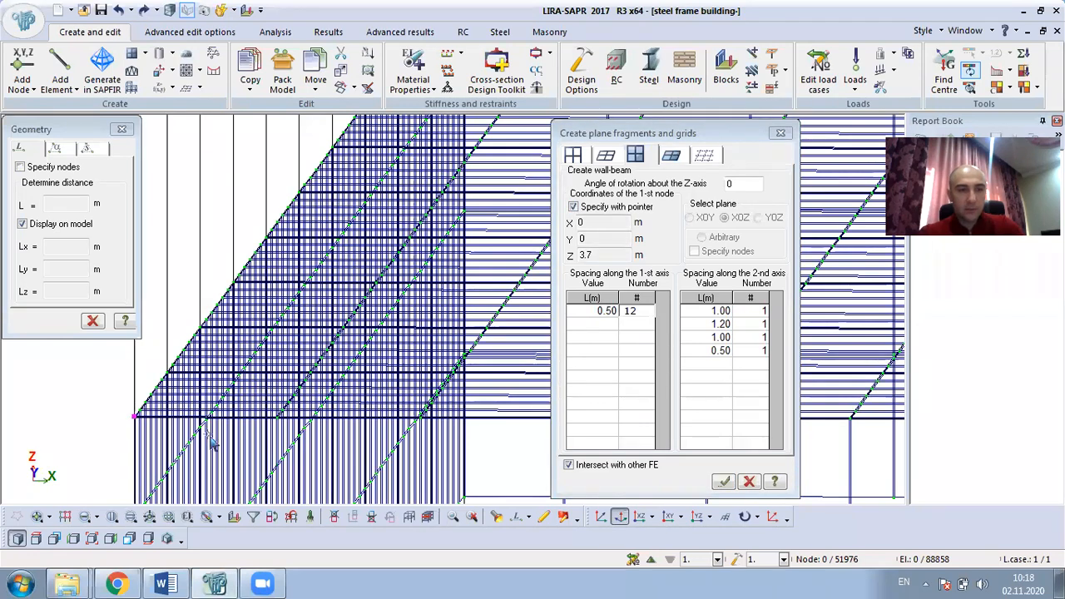
Generate the wall-beam with 12 divisions of 0.5 m from the corner node and show the model in XZ projection.
click(723, 482)
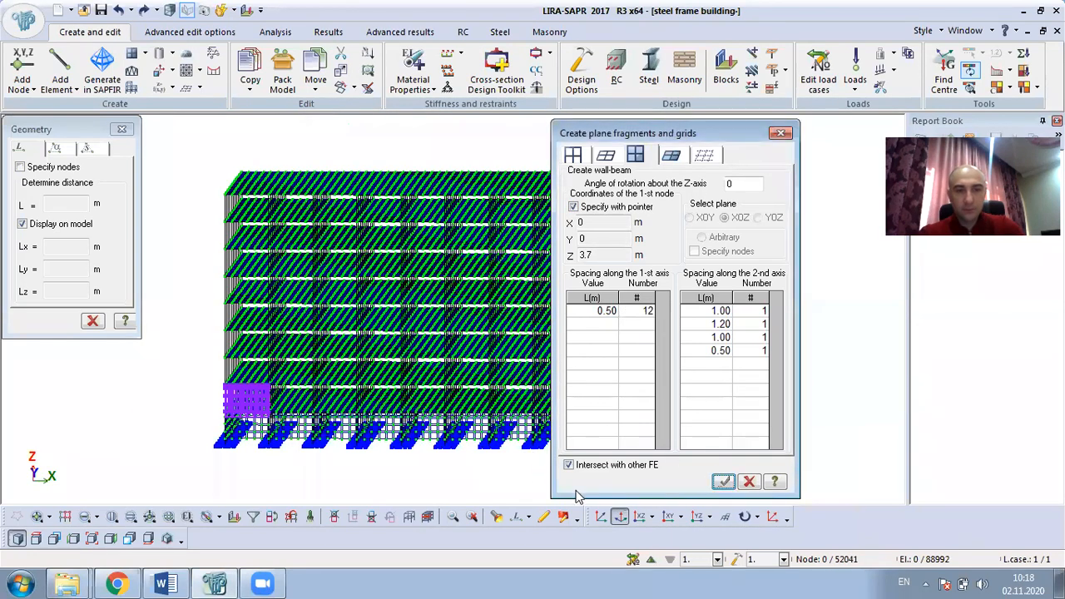
click(671, 517)
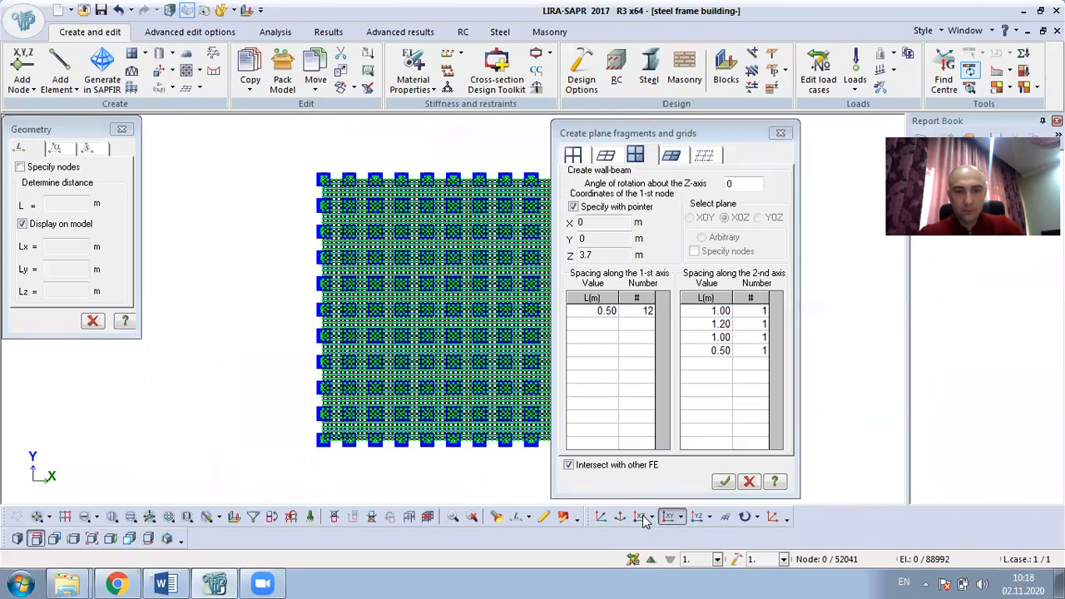
click(642, 517)
scroll(231, 412, up, 5)
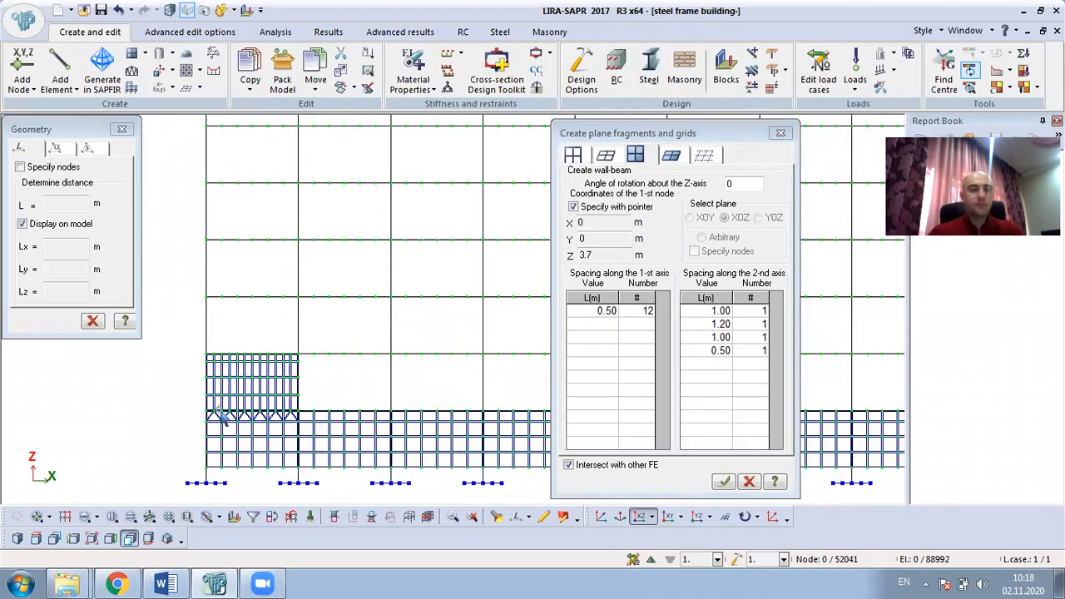
scroll(251, 421, up, 2)
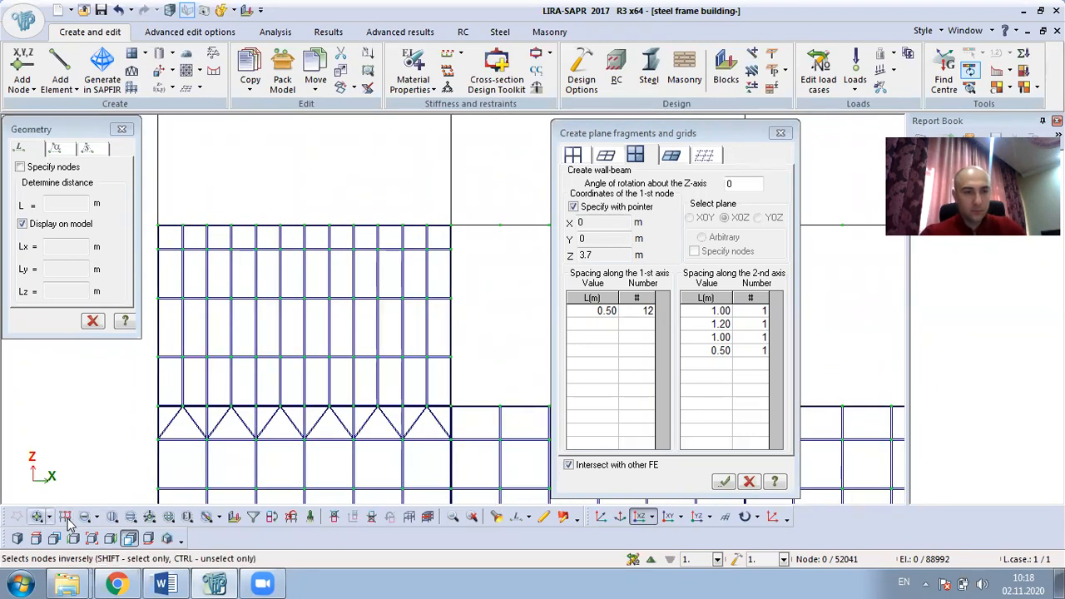
Delete the wall plates in the middle four columns and middle two rows to form a window opening about 2 x 2.2 m.
click(97, 517)
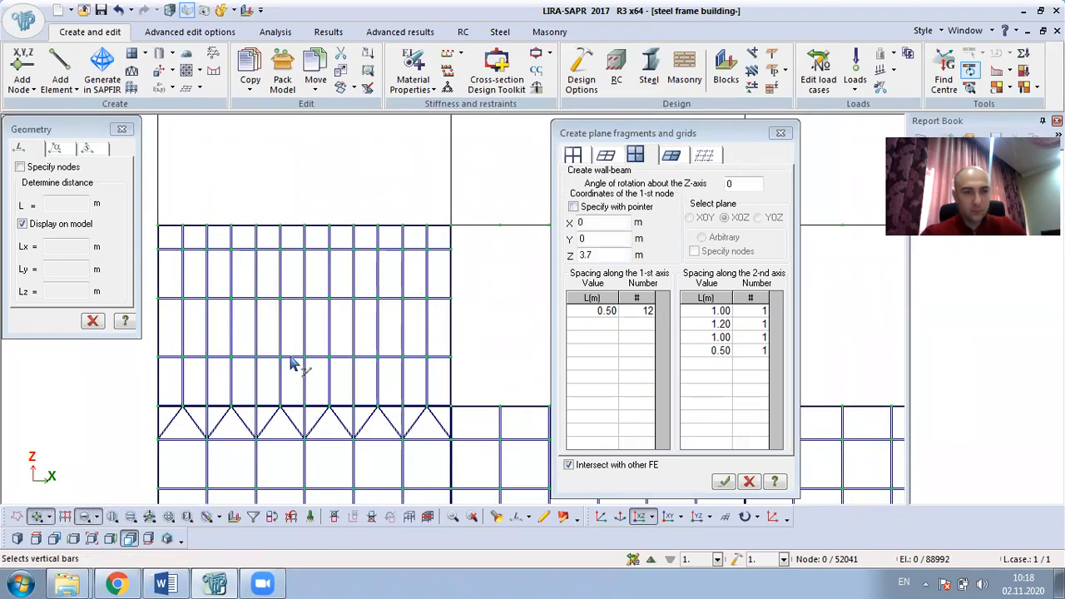
drag(314, 311, 297, 356)
key(Delete)
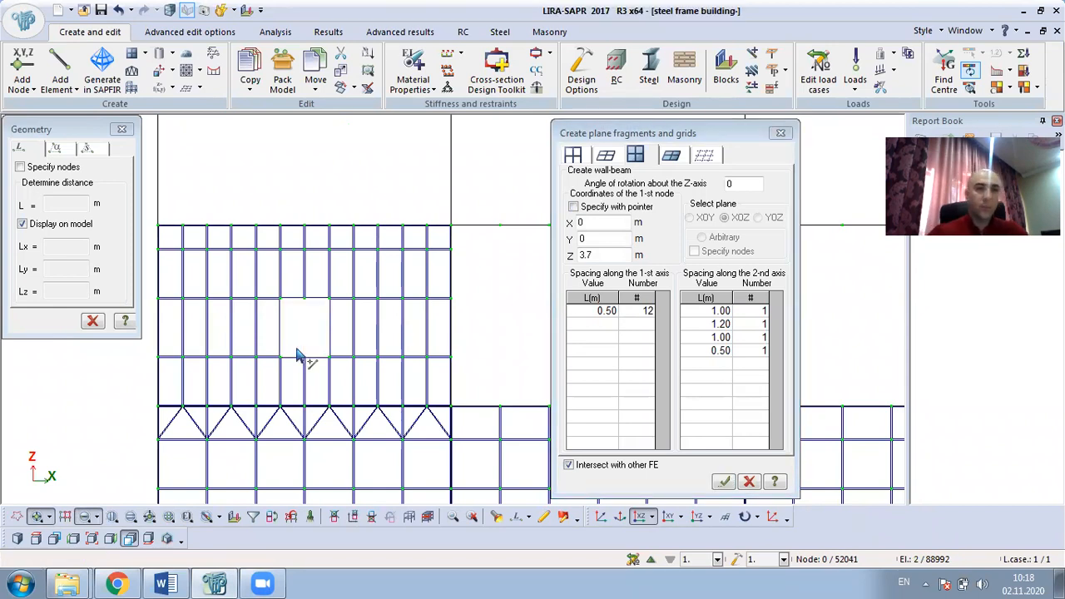
scroll(288, 331, up, 3)
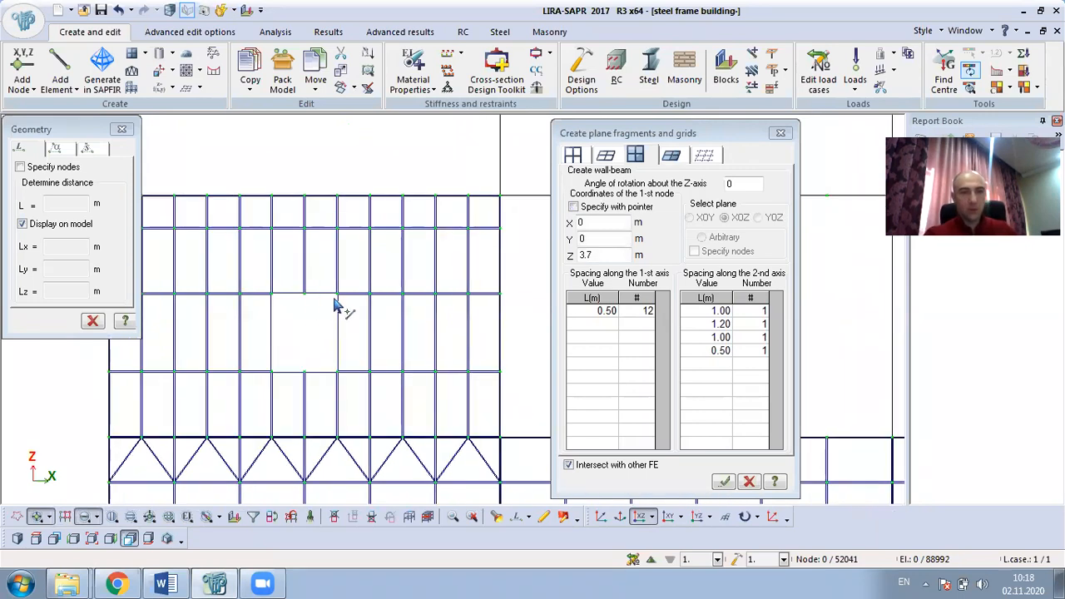
drag(351, 326, 258, 348)
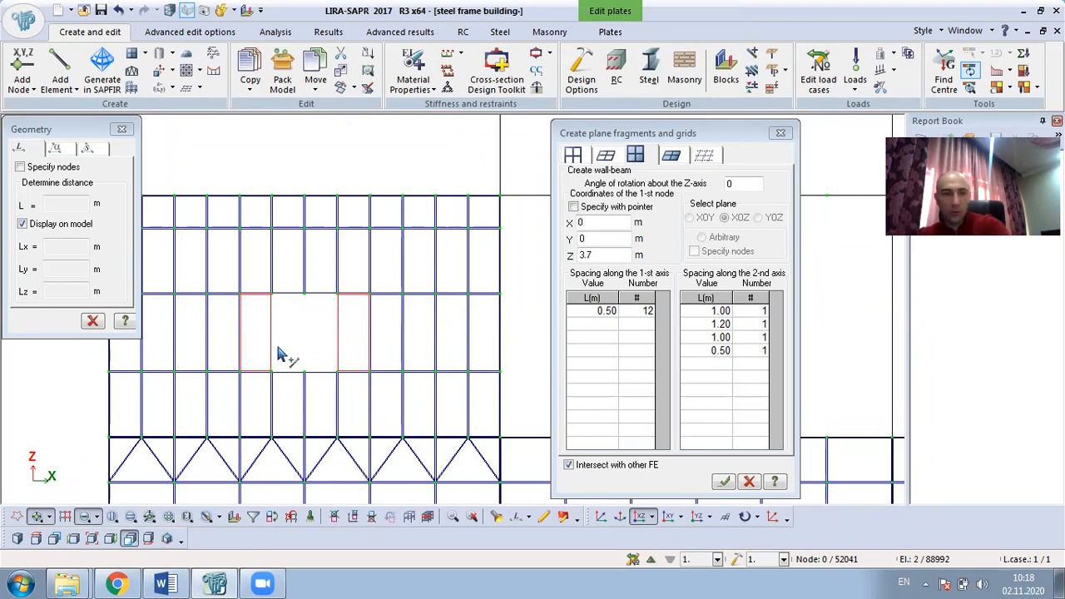
key(Delete)
drag(348, 263, 252, 302)
key(Delete)
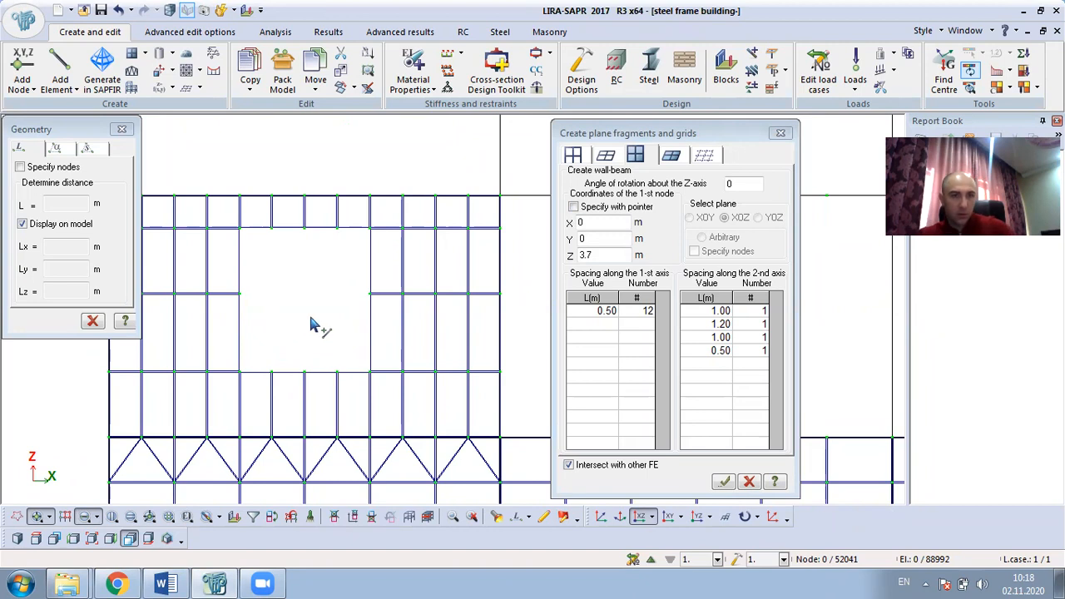
Measure the window opening's width along its upper edge and its height along one side.
scroll(316, 321, down, 2)
scroll(341, 291, up, 2)
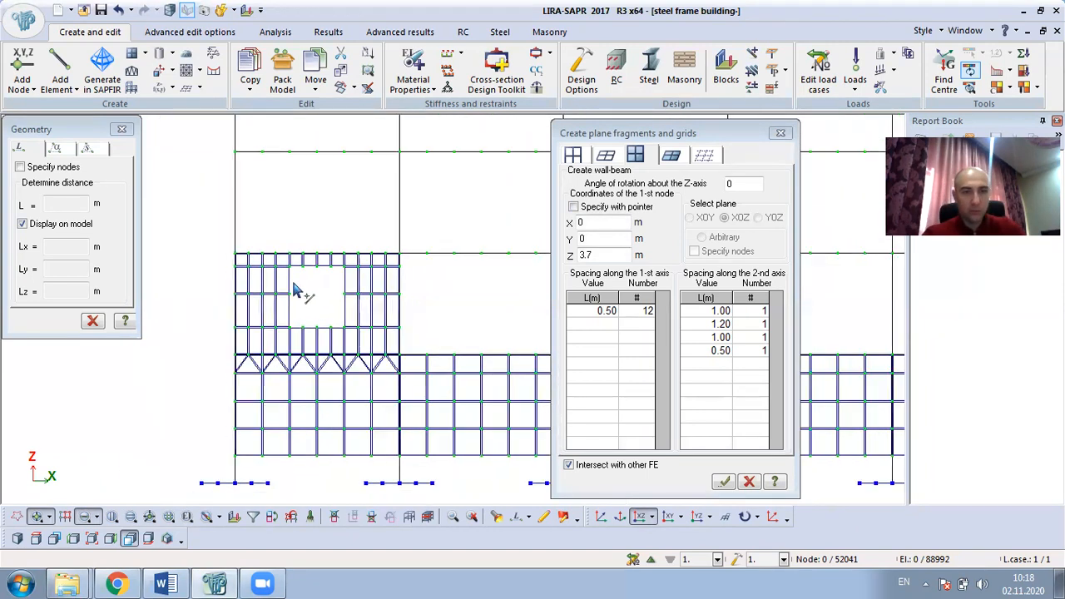
scroll(316, 283, up, 1)
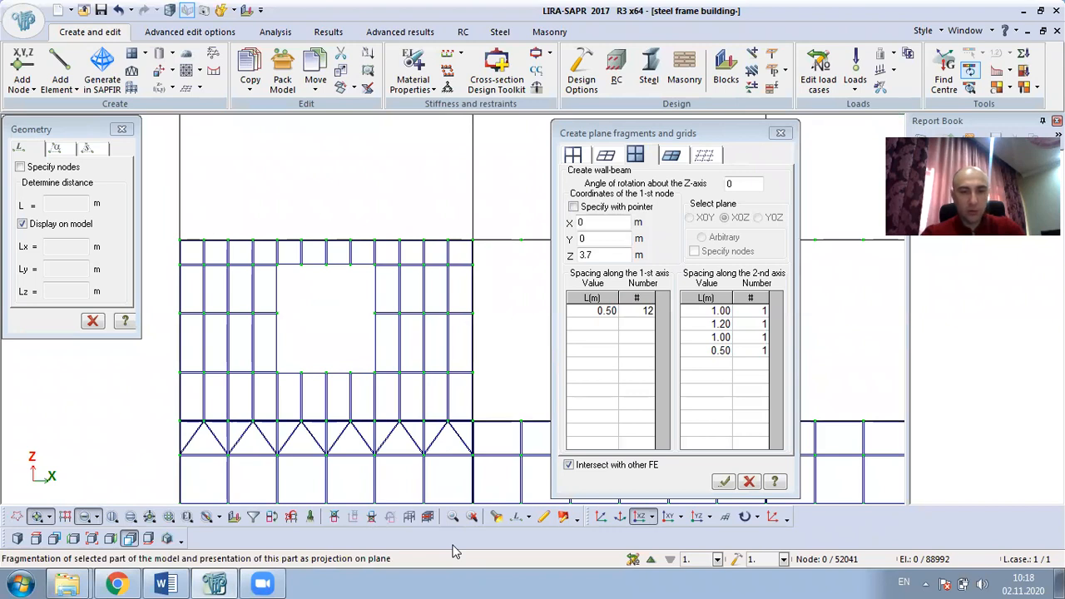
click(518, 517)
click(257, 205)
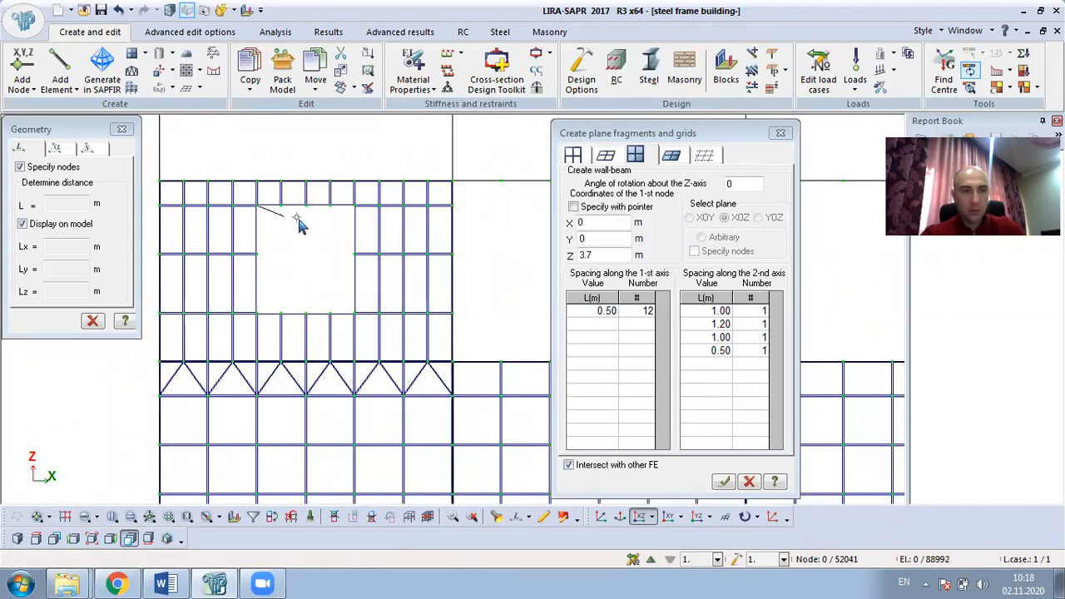
click(355, 204)
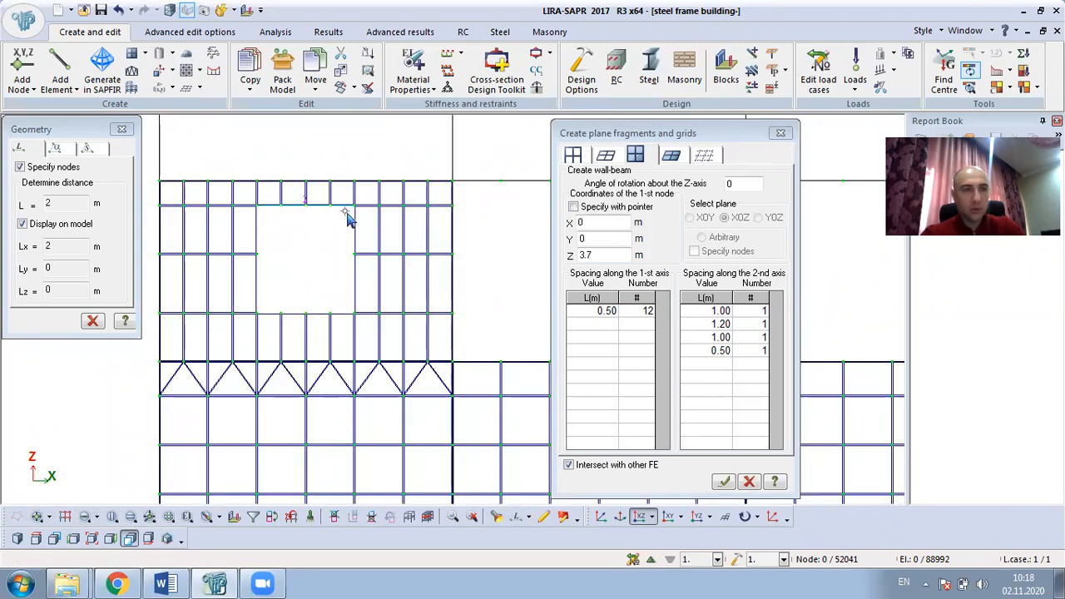
click(356, 316)
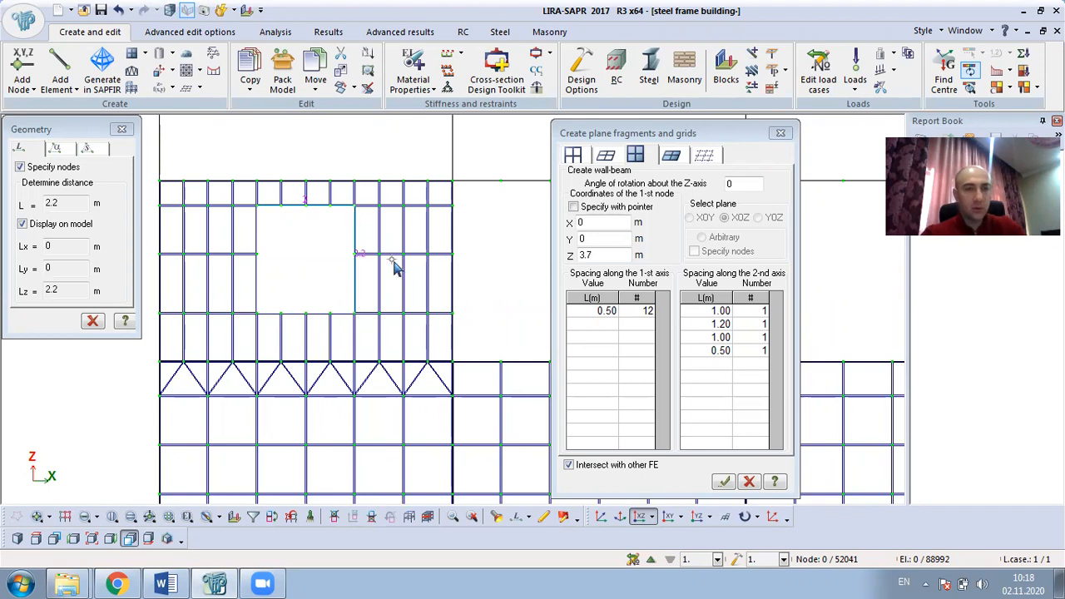
scroll(381, 296, down, 1)
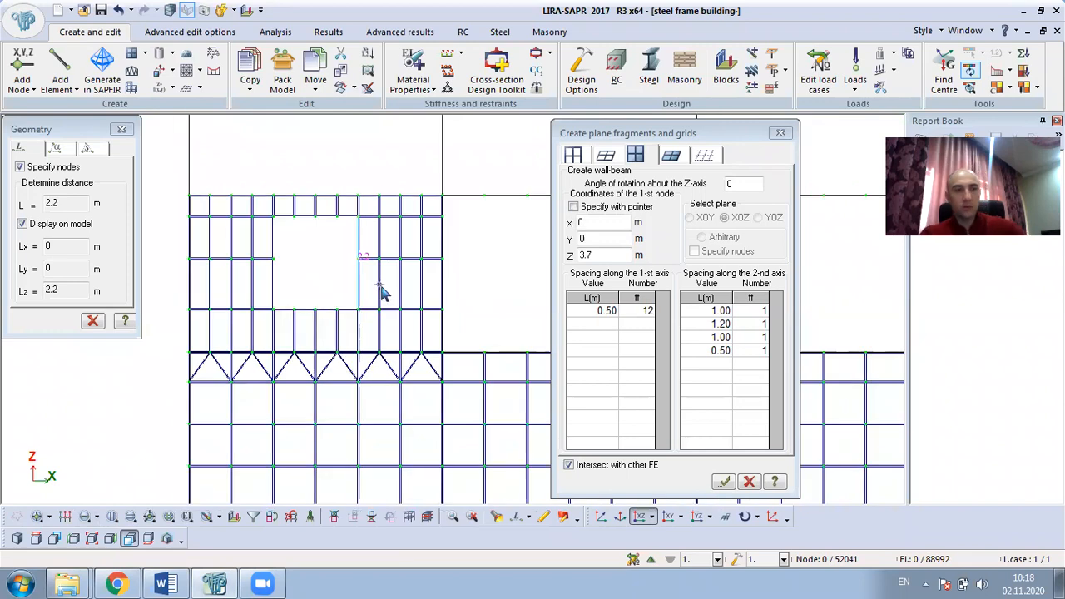
scroll(319, 304, down, 4)
scroll(357, 275, up, 4)
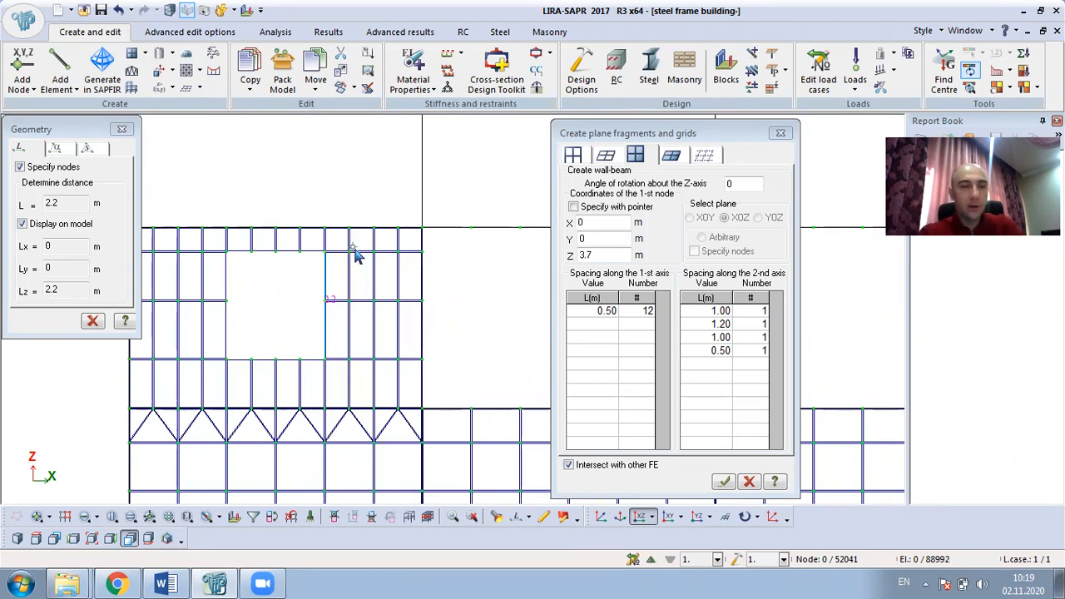
scroll(375, 311, down, 2)
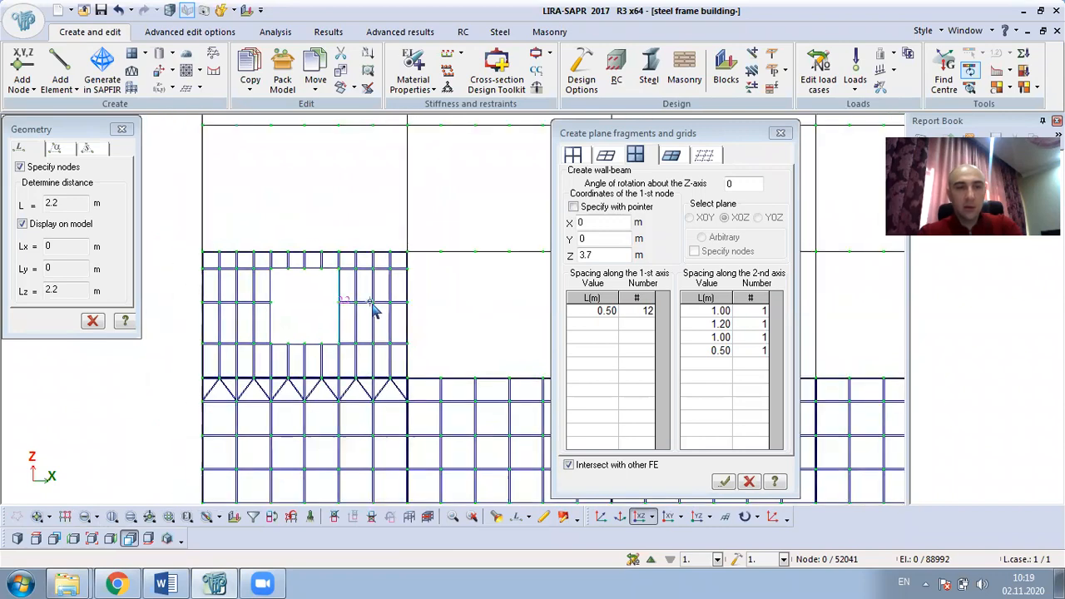
scroll(349, 298, down, 2)
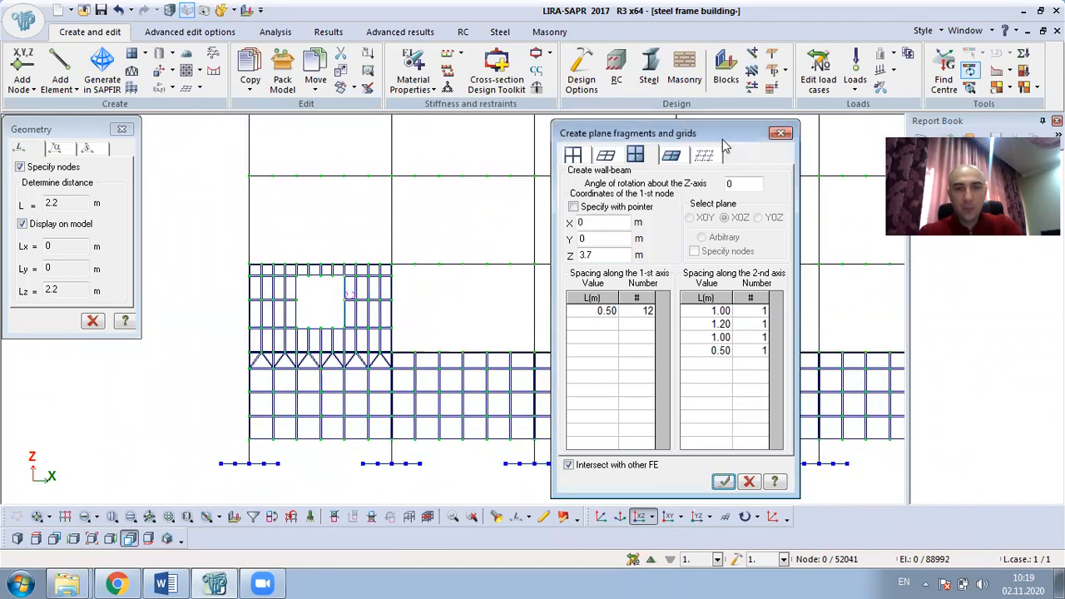
Close the wall-beam and distance measurement dialogs, then select all plates with stiffness 9. Plate H 25 (Mansonry wall 1).
click(780, 133)
scroll(463, 254, down, 3)
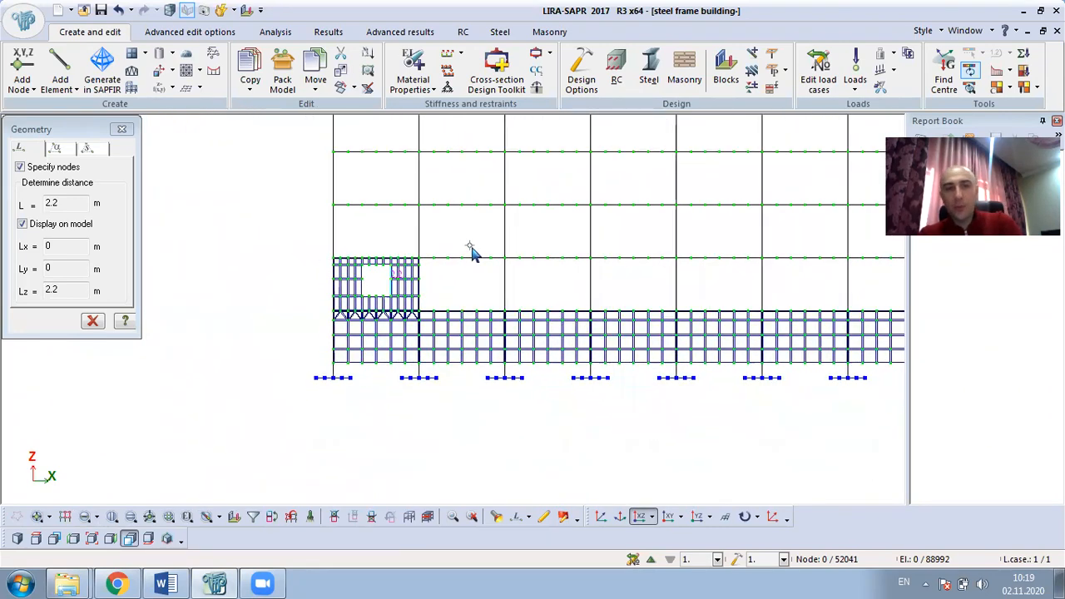
middle_drag(568, 284, 421, 350)
scroll(397, 366, down, 2)
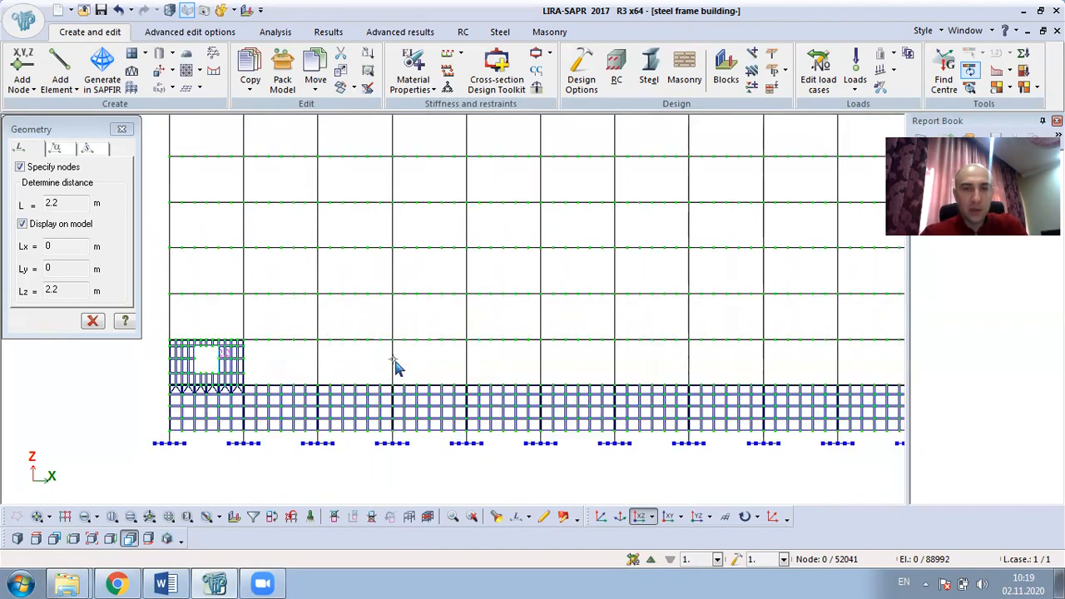
click(122, 129)
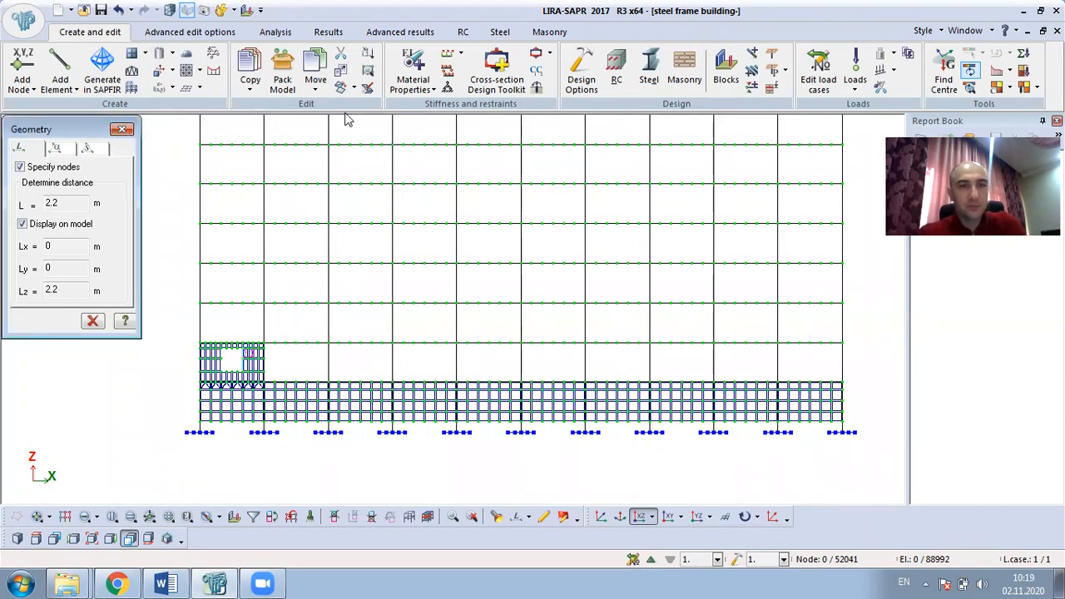
click(407, 66)
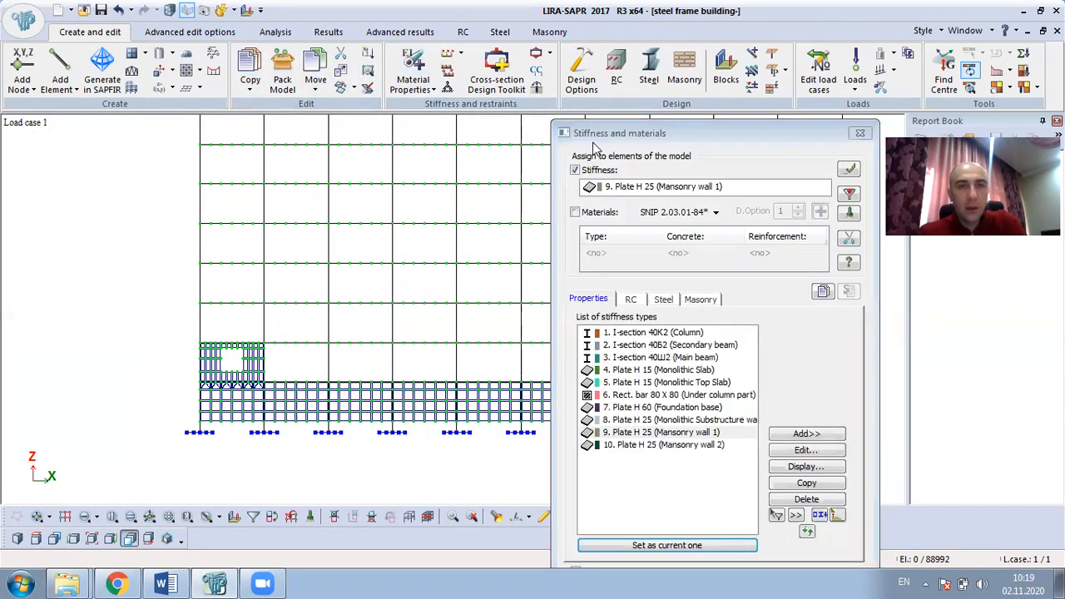
click(848, 195)
click(860, 133)
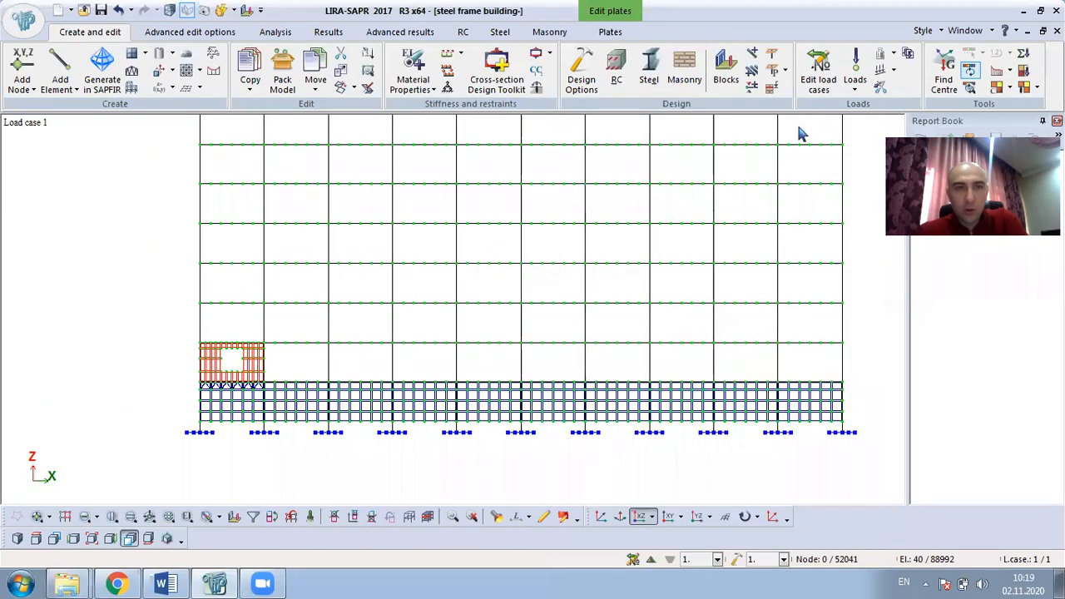
Copy the selected wall panel with its nodes 9 times at 6 m spacing along X, intersecting with other FE.
click(249, 66)
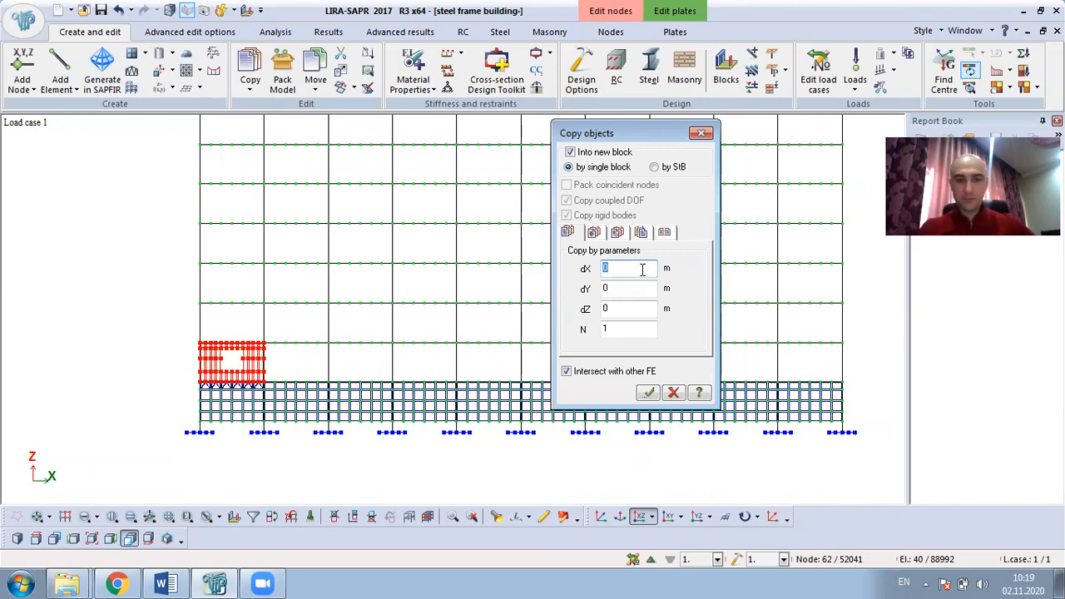
drag(615, 329, 569, 327)
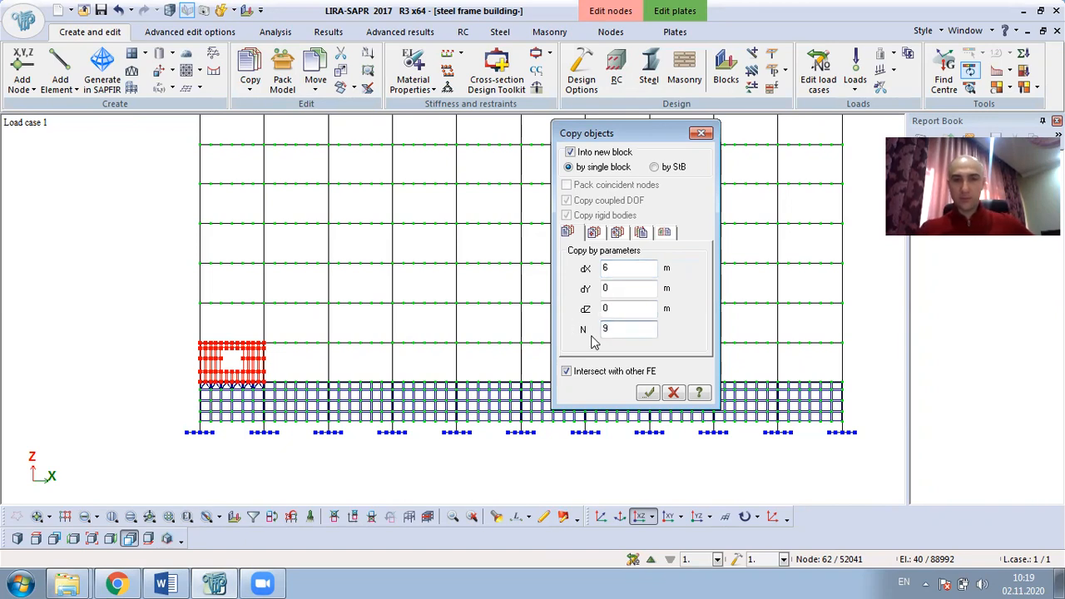
click(648, 393)
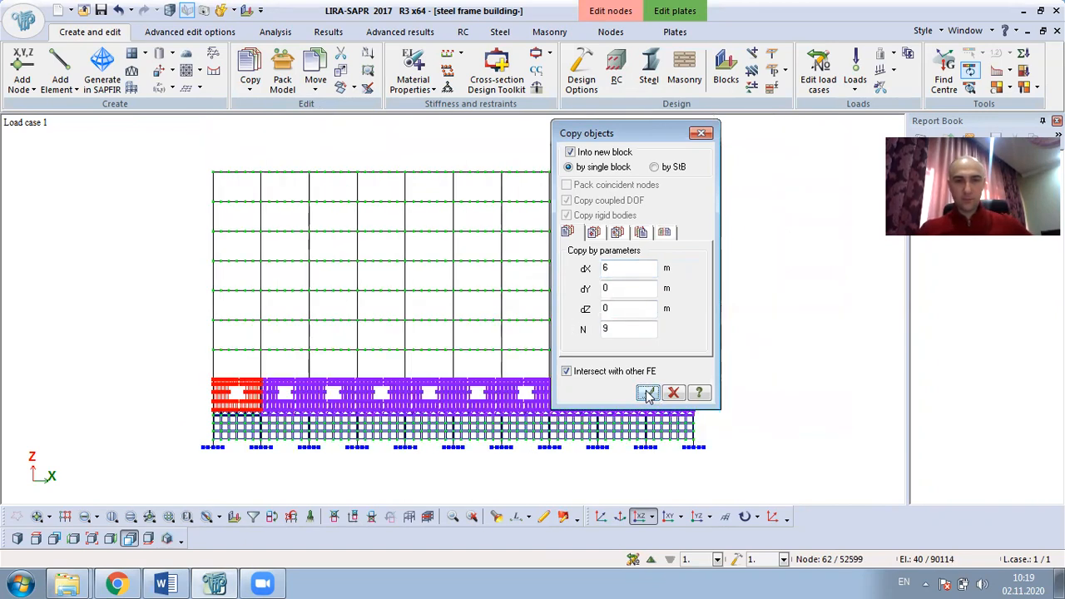
drag(615, 137, 794, 130)
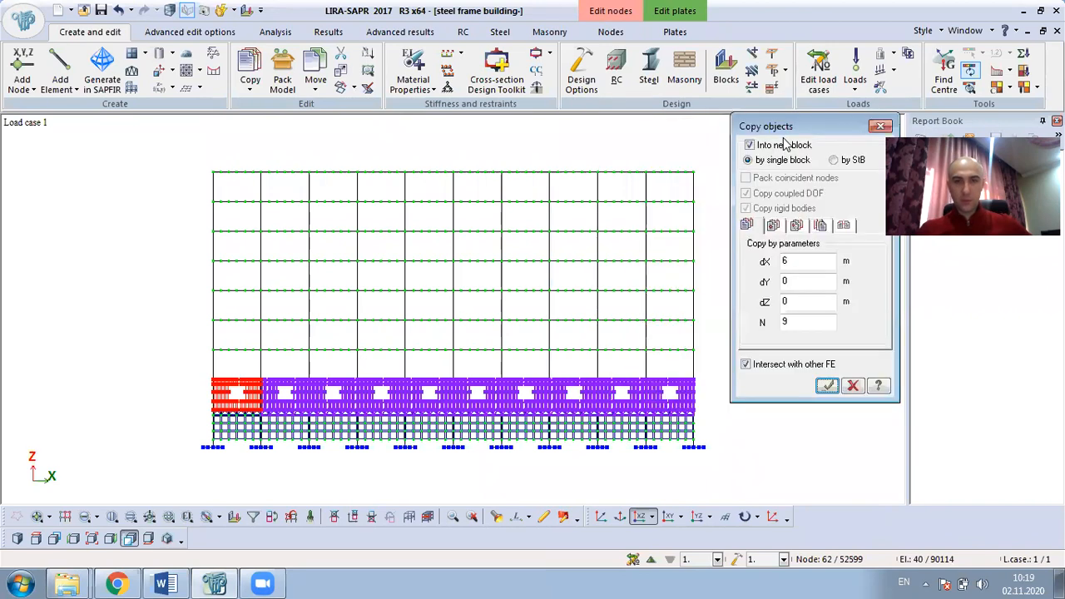
Select the complete ground row of wall panels by stiffness 9. Plate H 25 (Mansonry wall 1).
click(412, 75)
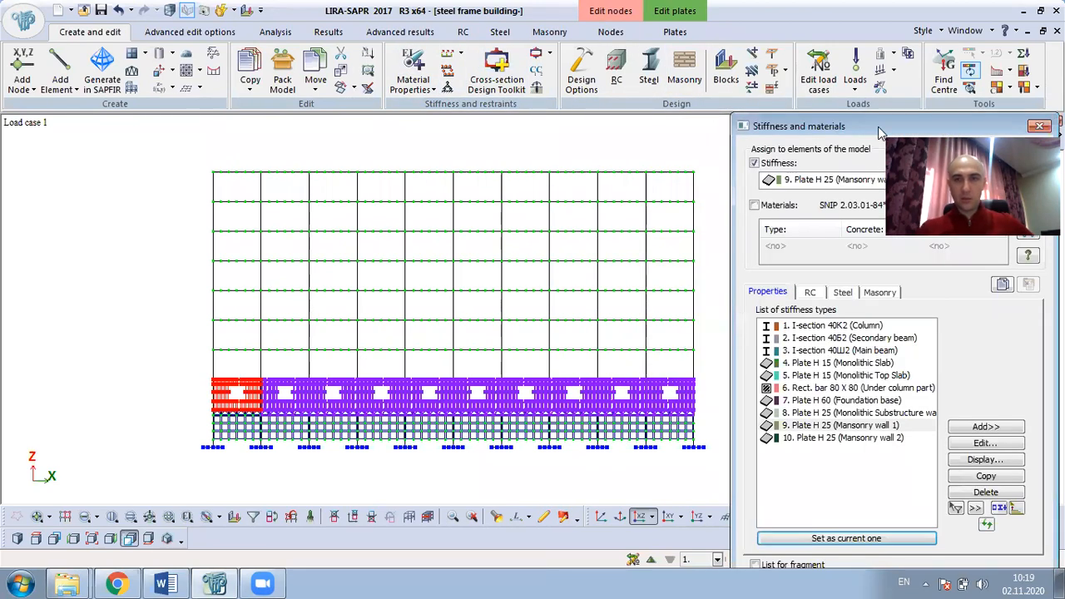
drag(880, 131, 150, 103)
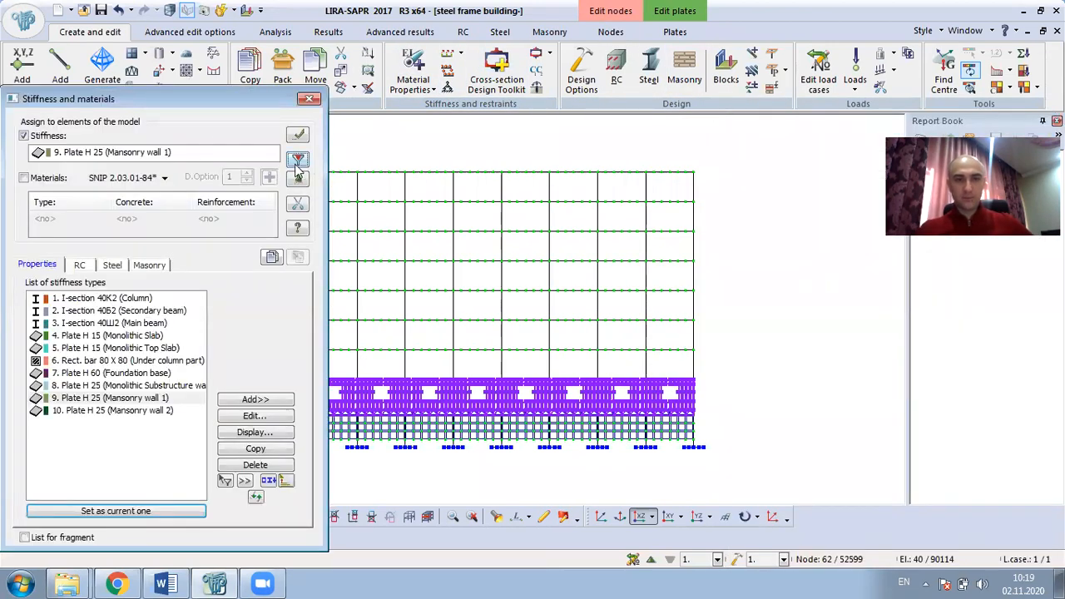
click(309, 99)
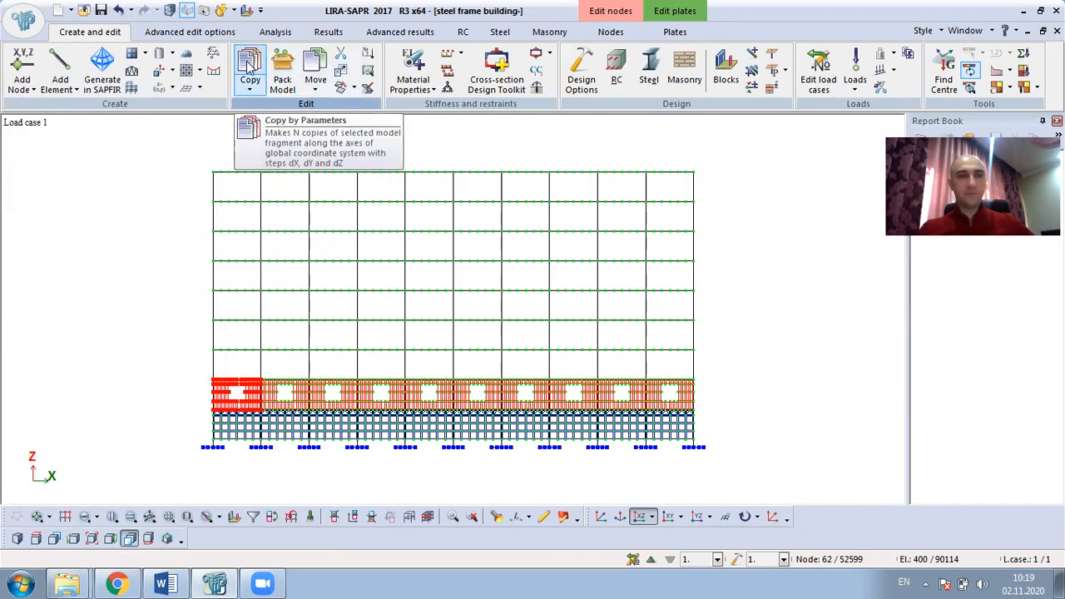
Copy the whole row of wall panels with its nodes 8 times upwards at dZ 3.7 m, intersecting with other FE.
click(249, 66)
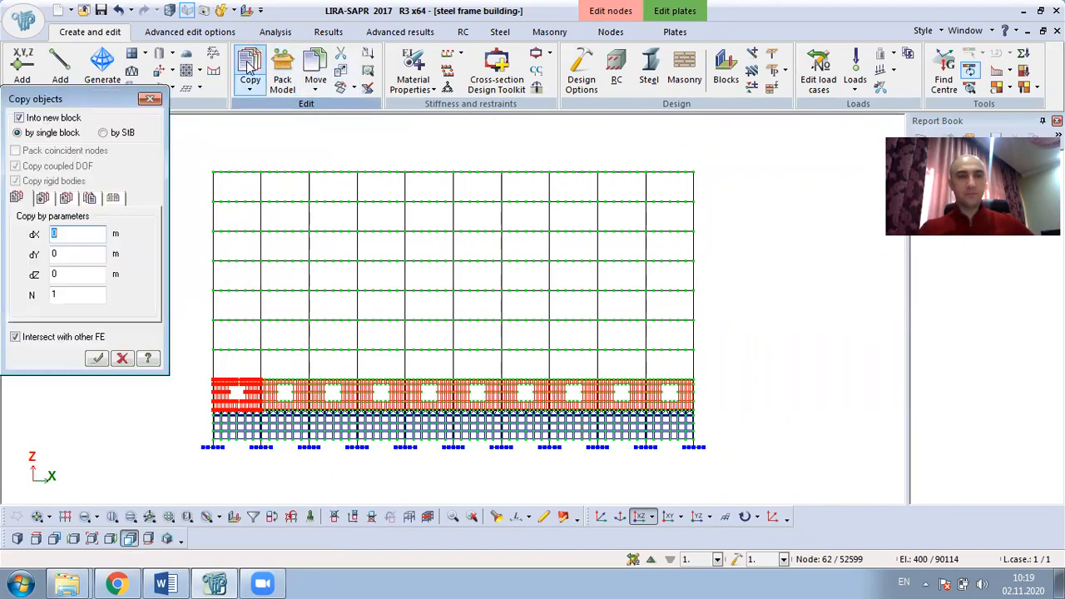
click(75, 295)
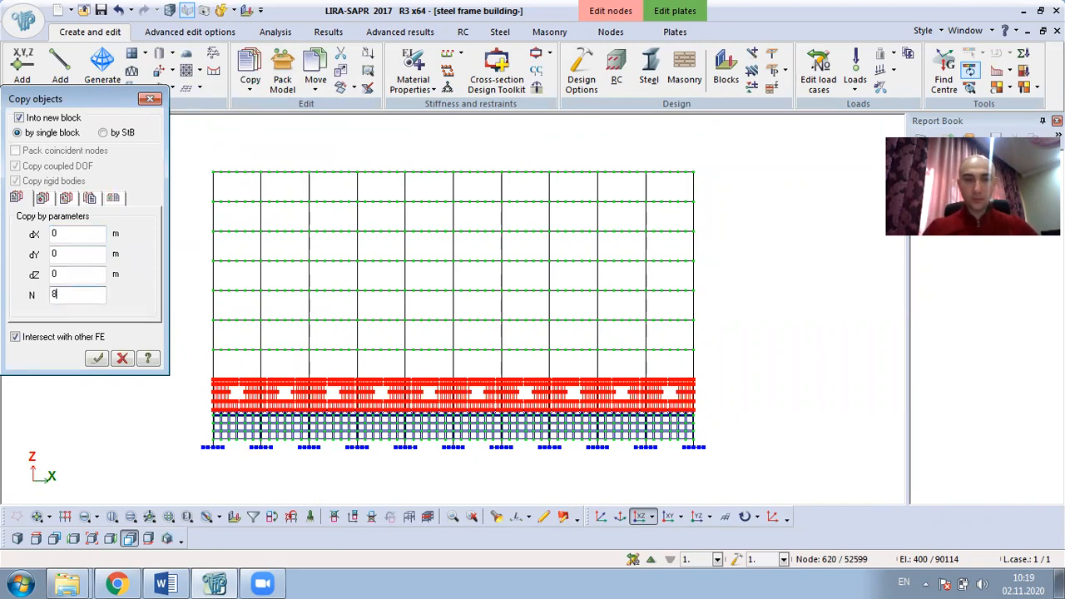
key(shift+Tab)
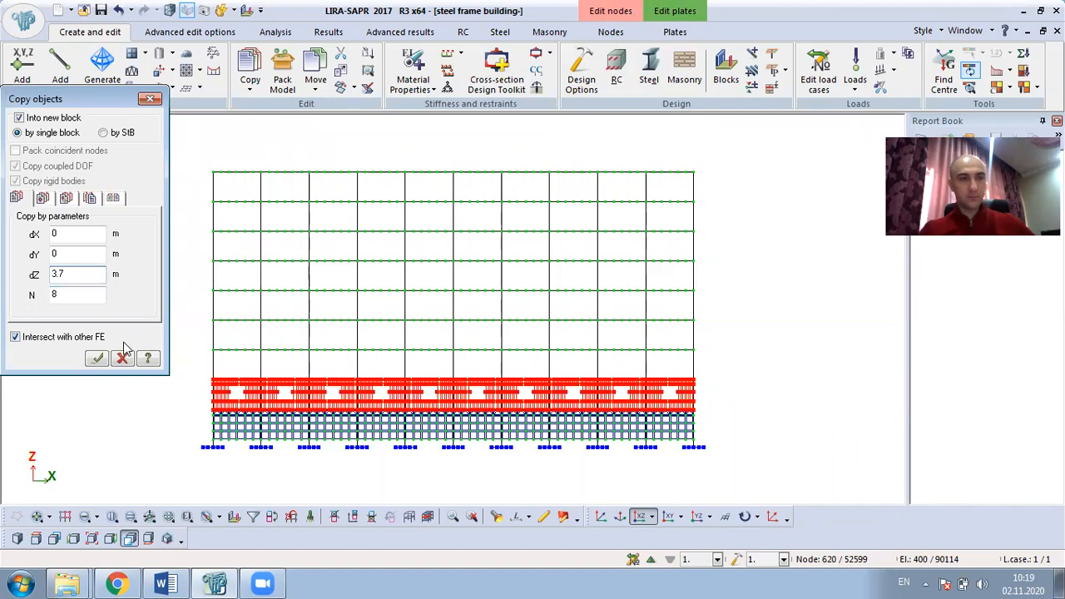
click(97, 358)
Select the masonry plates on all storeys of the facade by stiffness 9. Plate H 25 (Mansonry wall 1).
scroll(295, 301, up, 3)
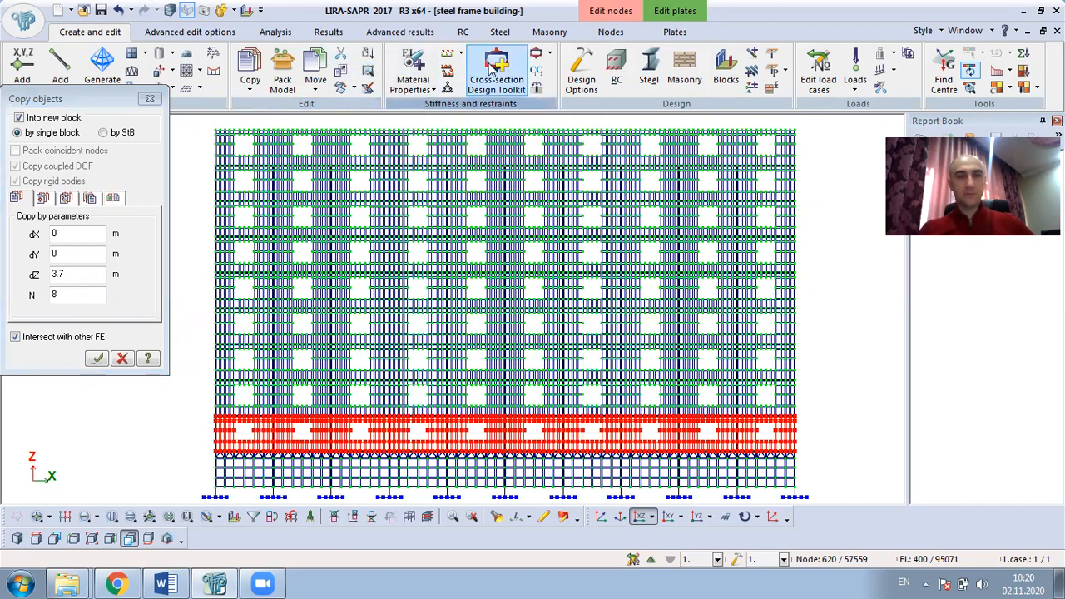
click(414, 68)
click(297, 159)
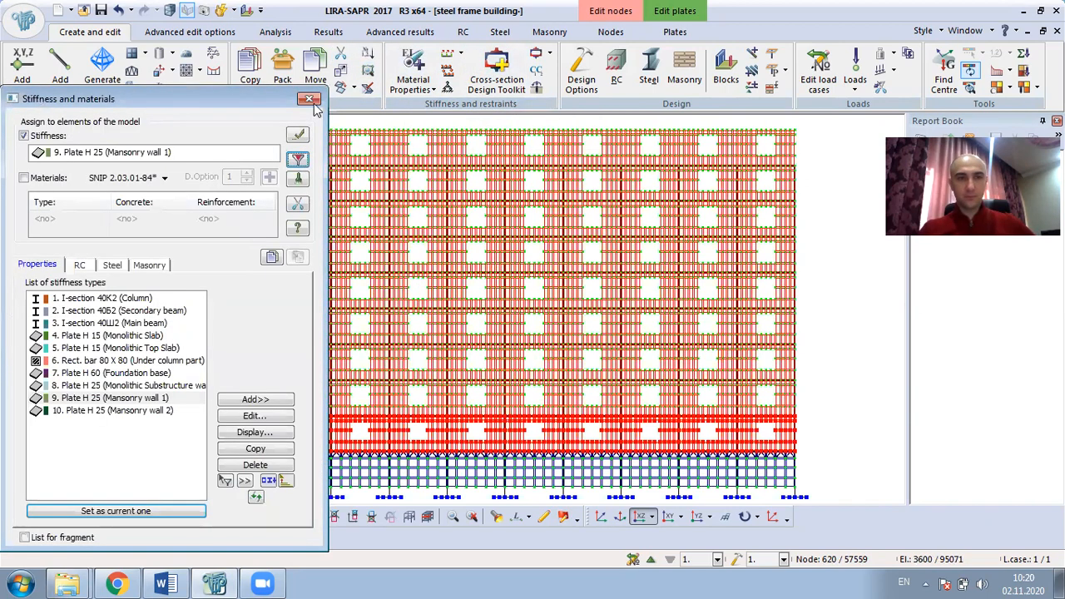
Copy the selected ground-storey row of wall panels 7 times upwards at dZ 3.7 m, intersecting with other FE.
click(311, 100)
scroll(376, 210, down, 2)
drag(474, 336, 521, 325)
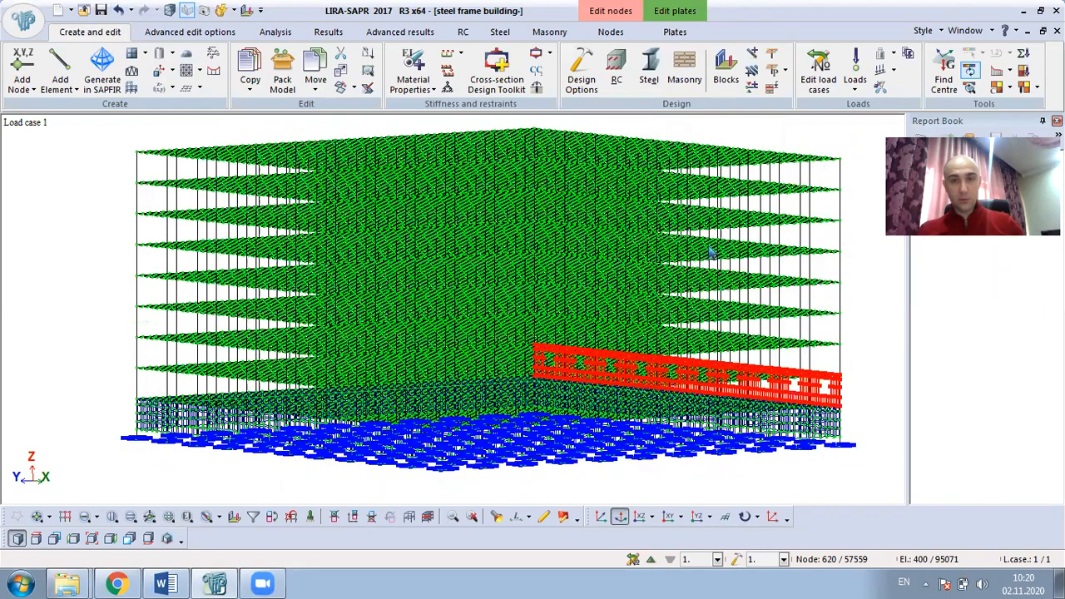
middle_drag(686, 262, 664, 266)
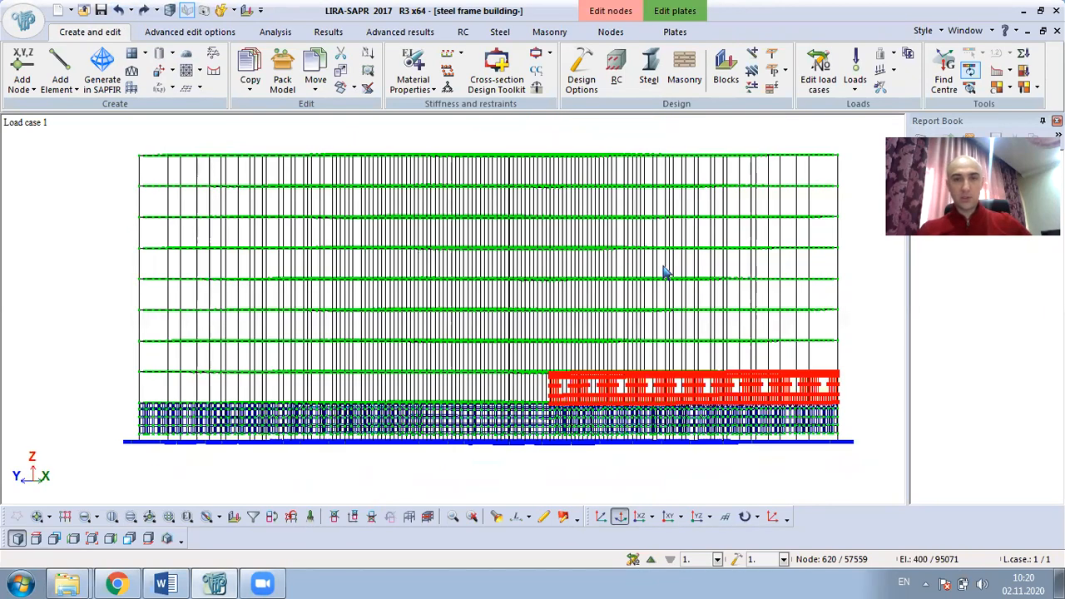
click(250, 62)
click(61, 274)
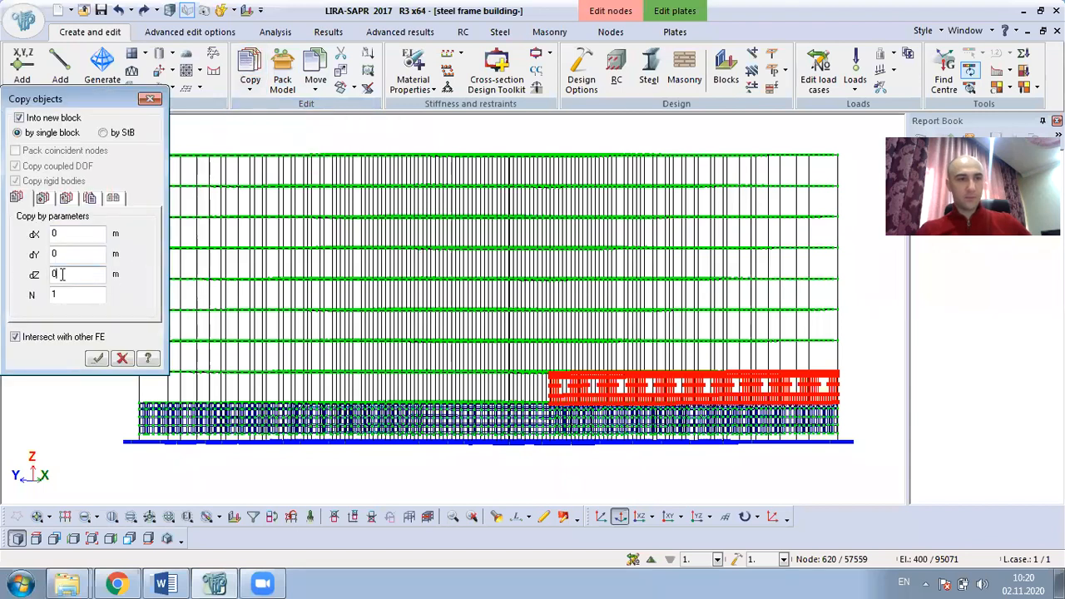
text(3)
key(BackSpace)
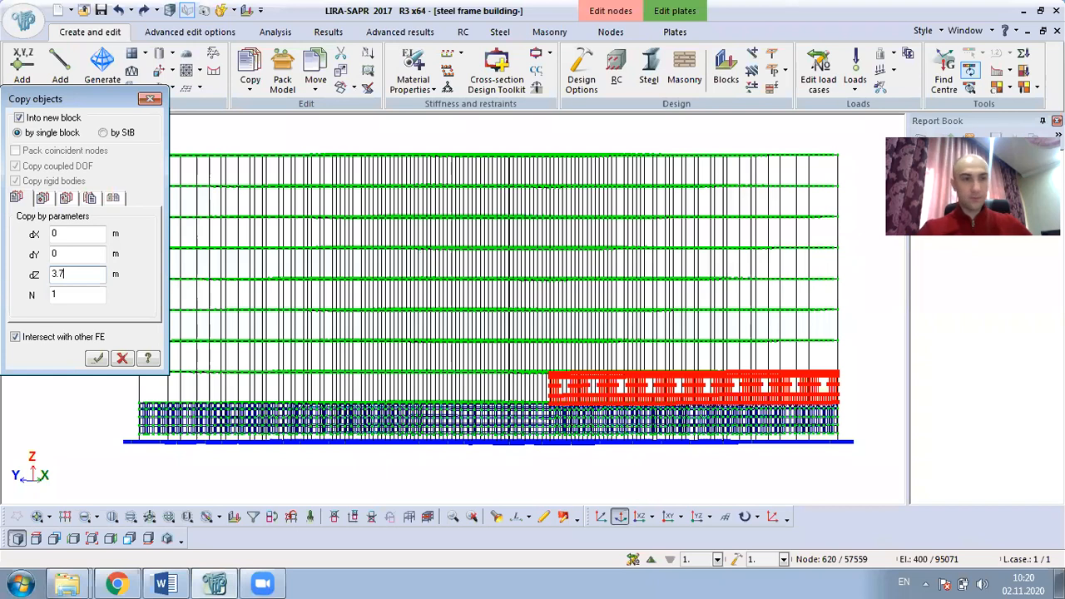
key(Tab)
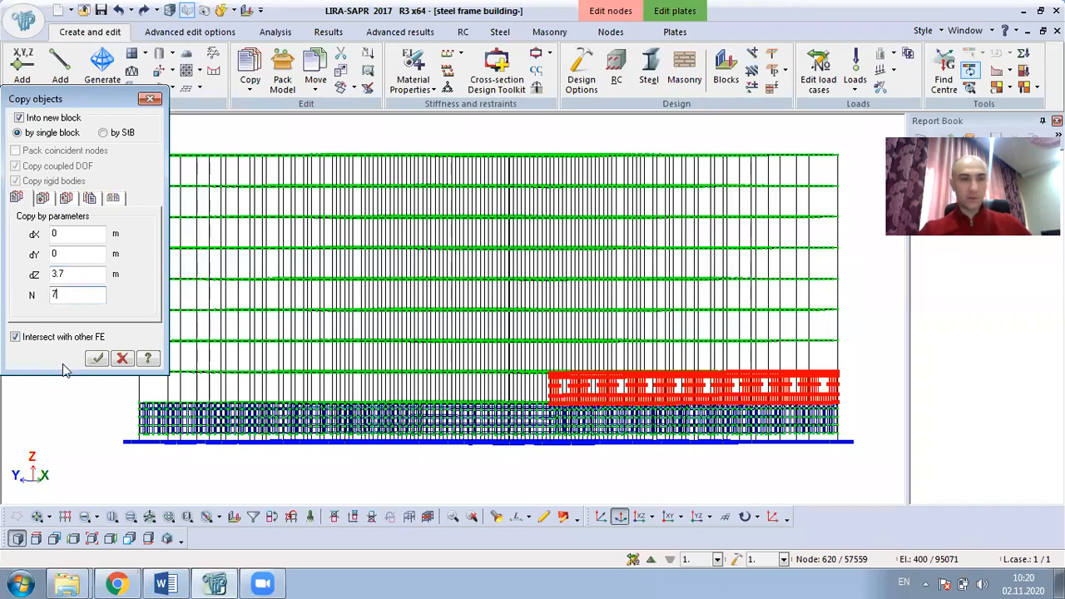
click(98, 359)
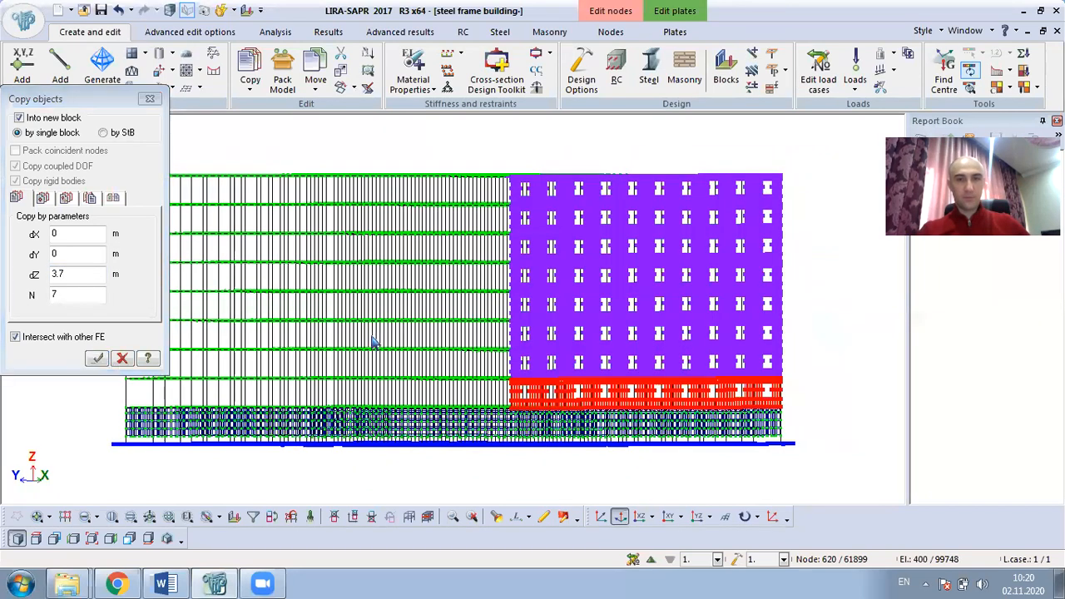
Select the masonry plates on all storeys of the facade by stiffness 9. Plate H 25 (Mansonry wall 1).
click(413, 67)
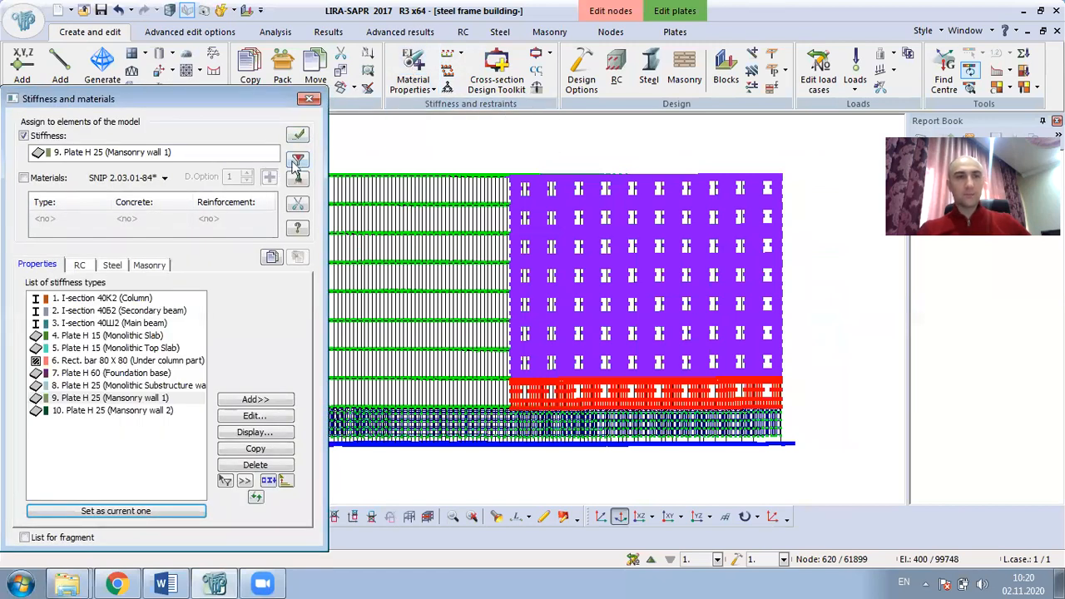
click(298, 158)
click(309, 99)
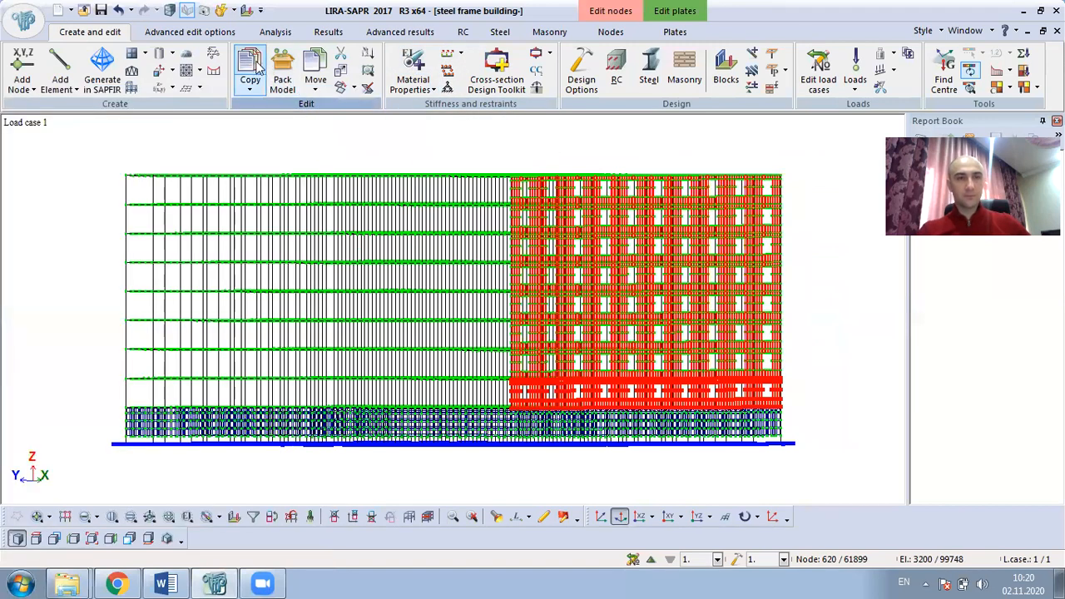
Copy the selected full-height facade once to the opposite side of the building at dY 60 m, intersecting with other FE.
click(250, 73)
middle_drag(217, 368, 363, 457)
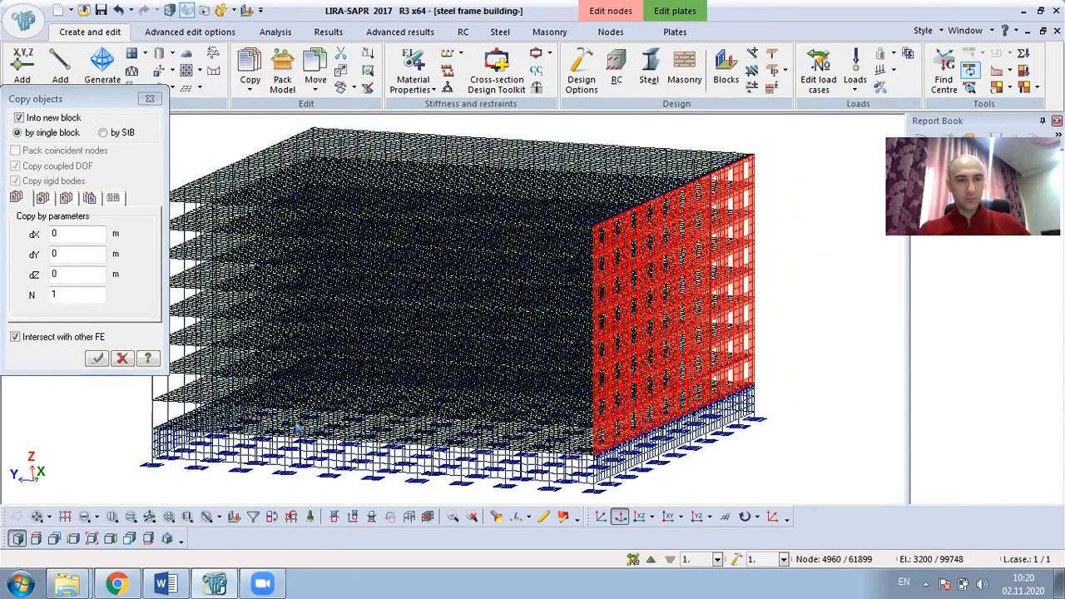
click(77, 279)
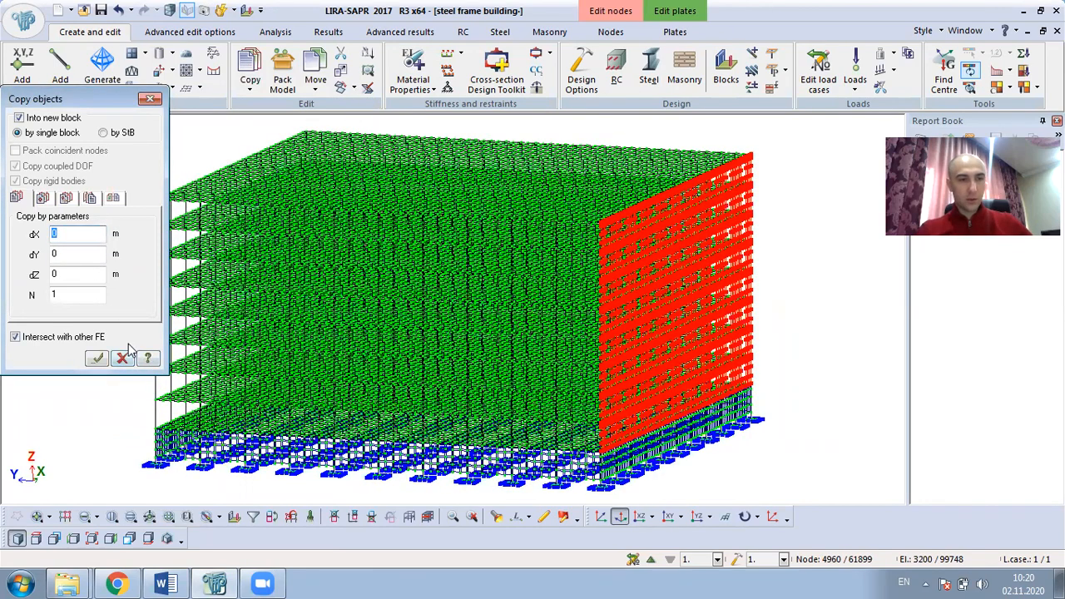
click(64, 253)
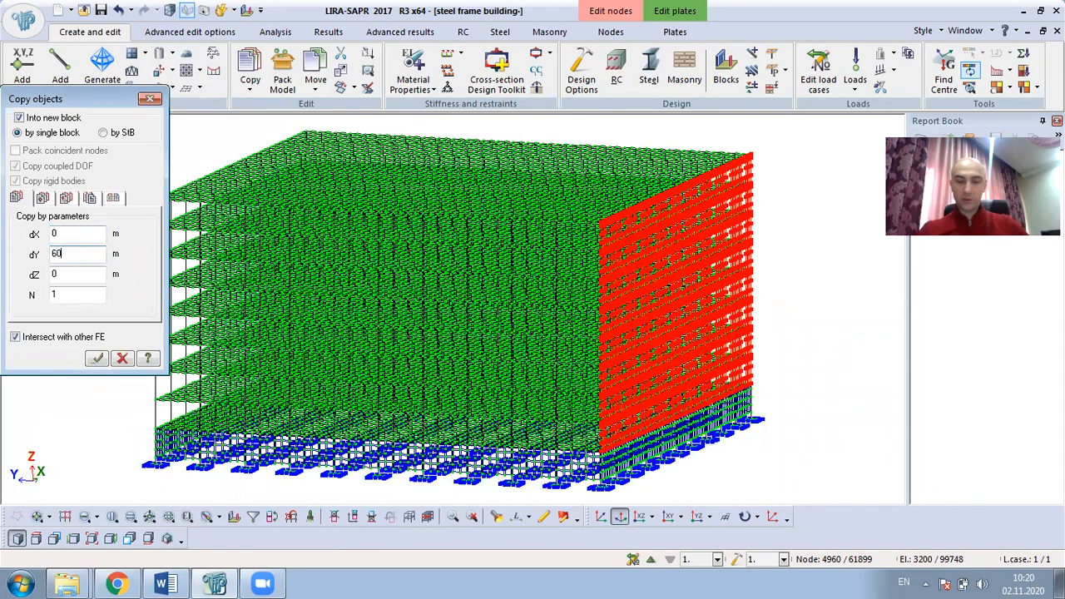
click(96, 359)
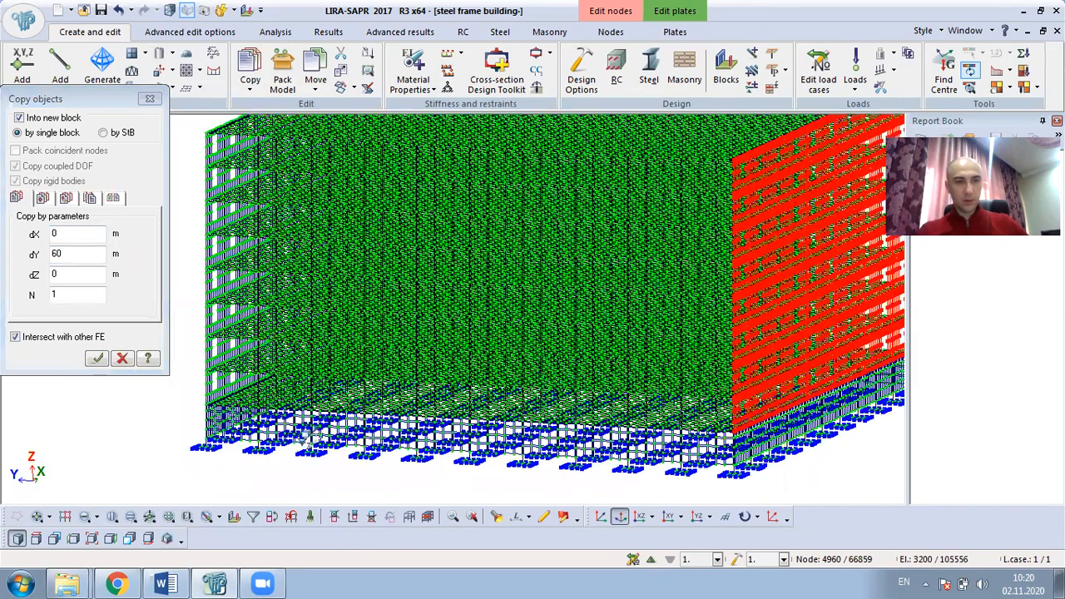
middle_drag(311, 437, 541, 440)
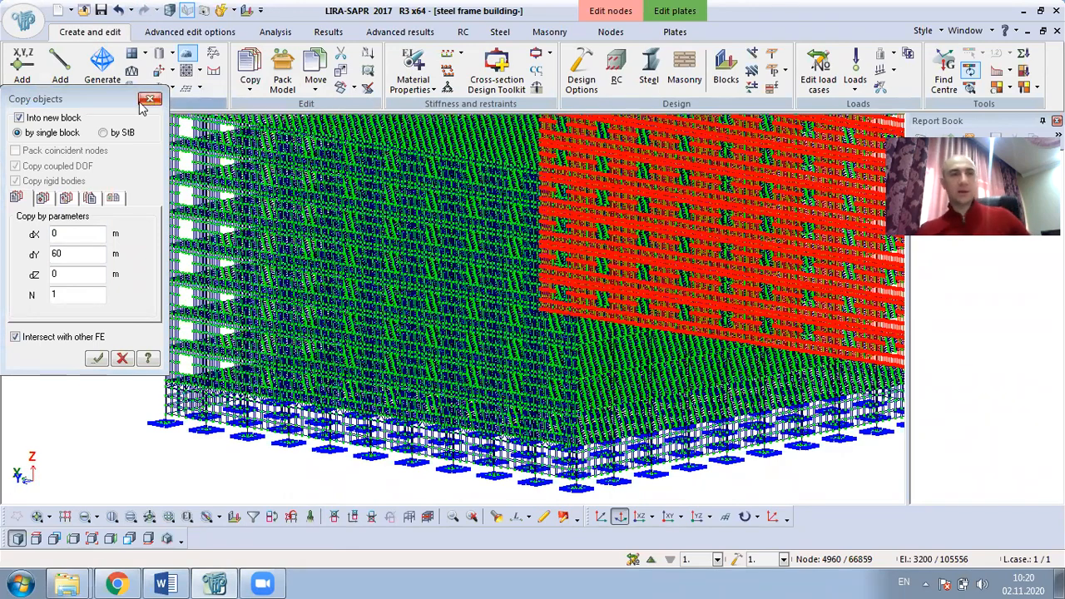
click(150, 100)
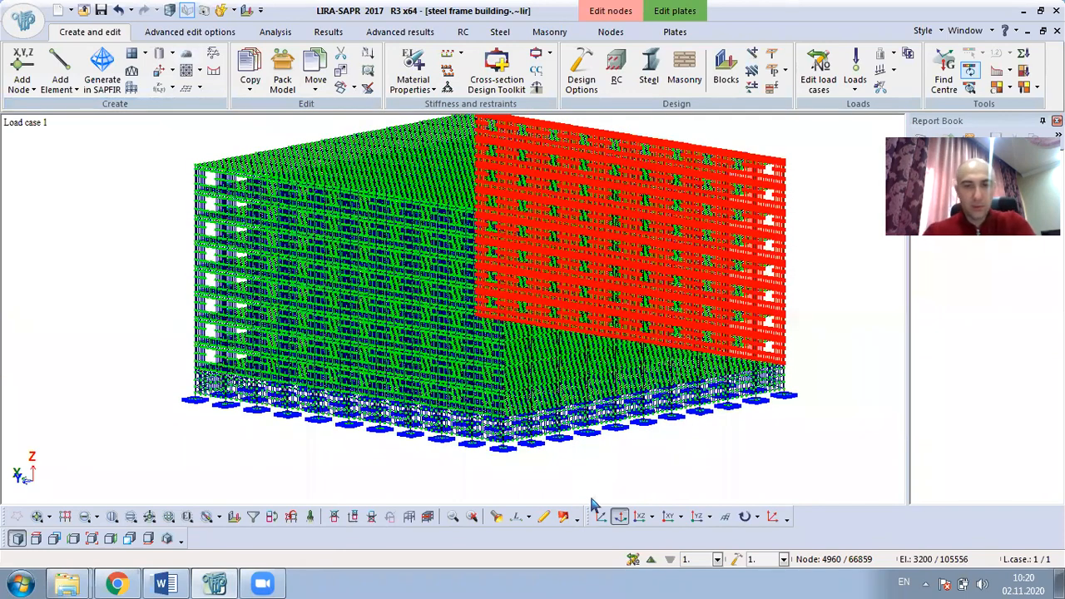
Show the building in dimetric projection and deselect all of the facade's nodes and elements.
click(601, 516)
scroll(509, 327, down, 4)
middle_drag(512, 359, 450, 316)
scroll(469, 359, down, 1)
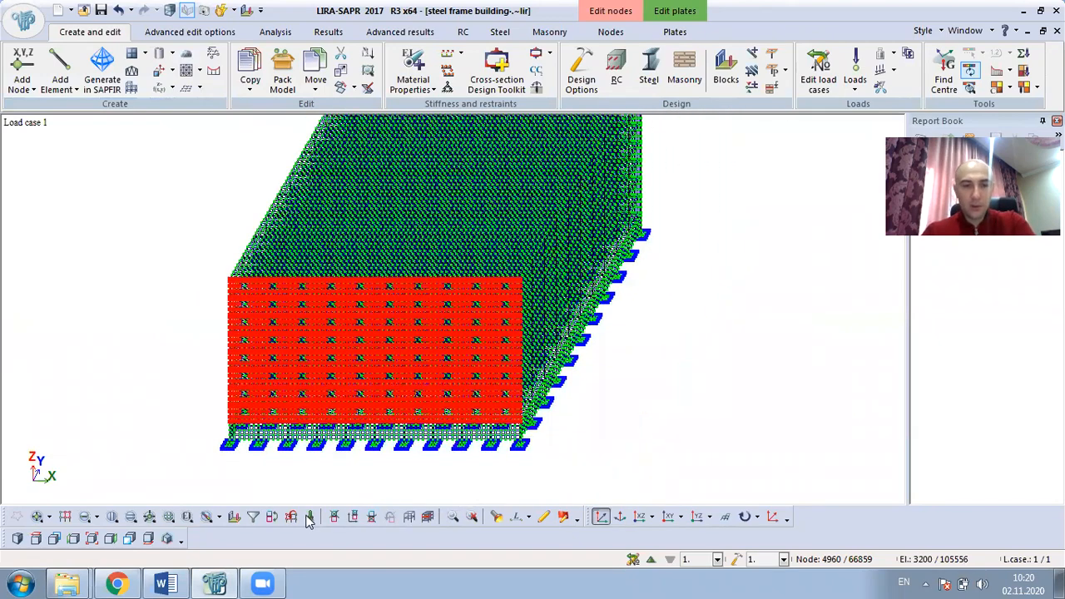
click(310, 517)
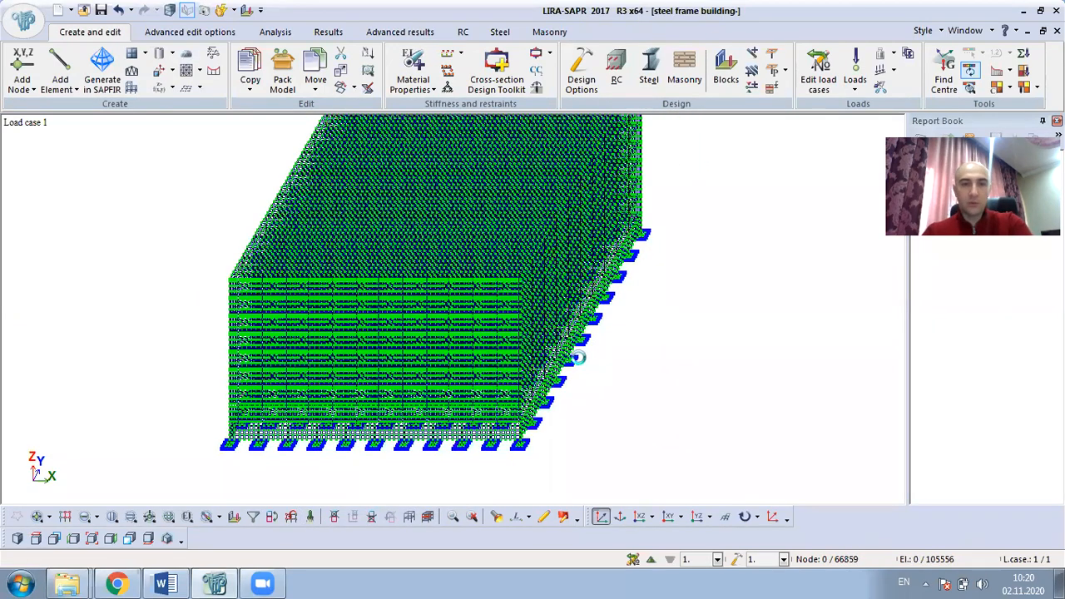
Make stiffness 10. Plate H 25 (Mansonry wall 2) the current stiffness type for new elements.
scroll(578, 358, up, 1)
scroll(533, 349, up, 1)
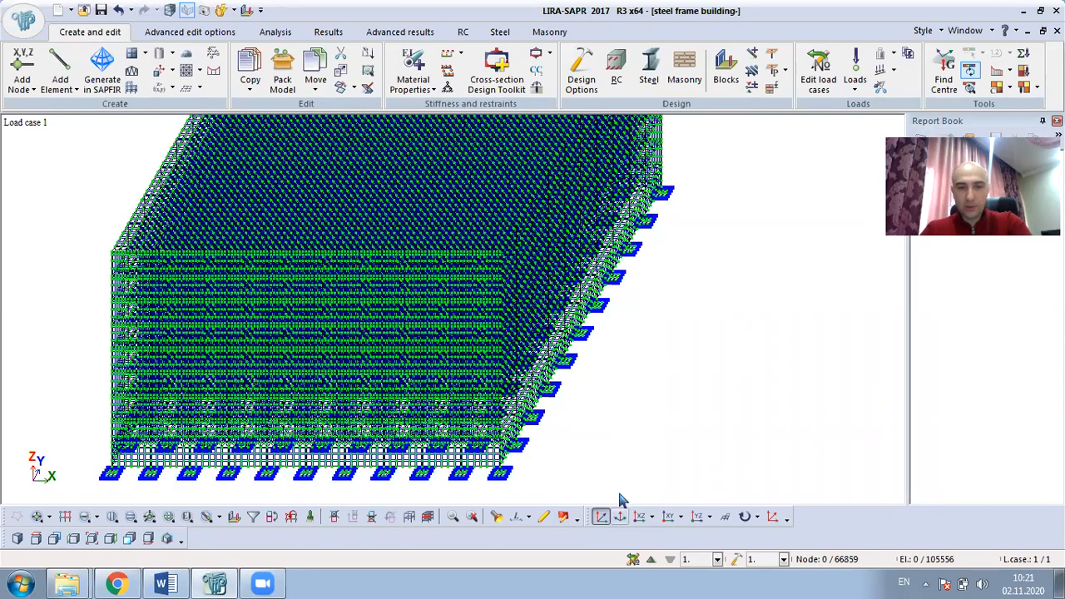
scroll(549, 449, up, 1)
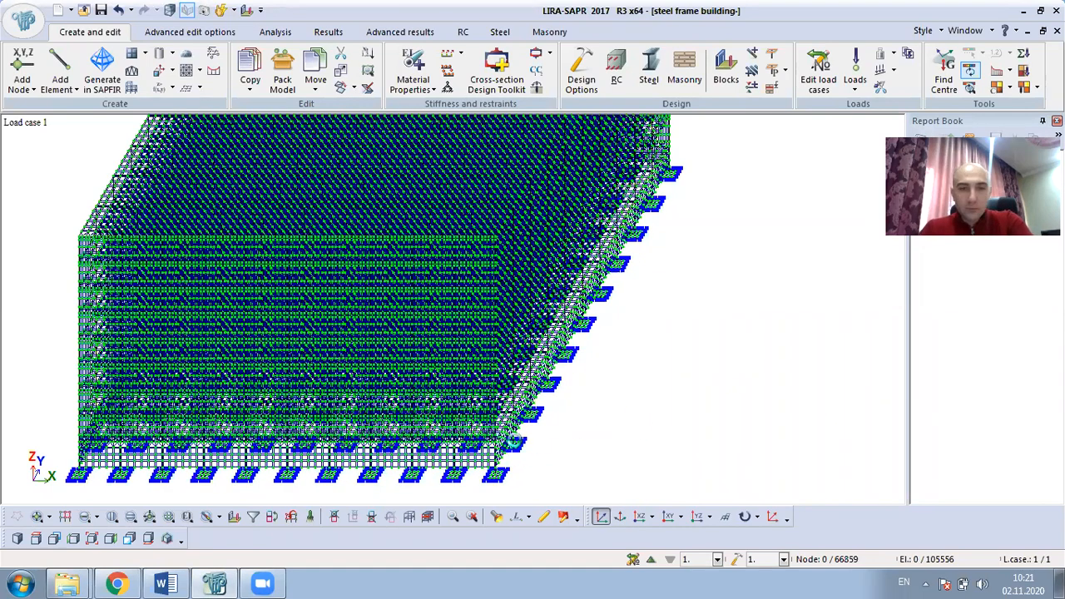
scroll(514, 441, up, 2)
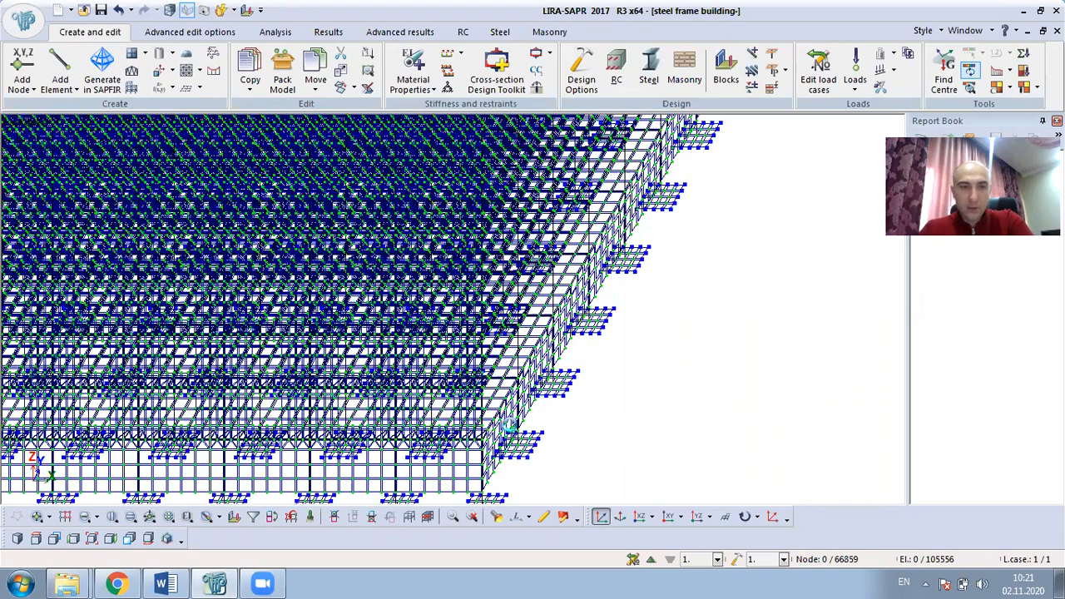
scroll(509, 432, up, 2)
scroll(416, 288, up, 2)
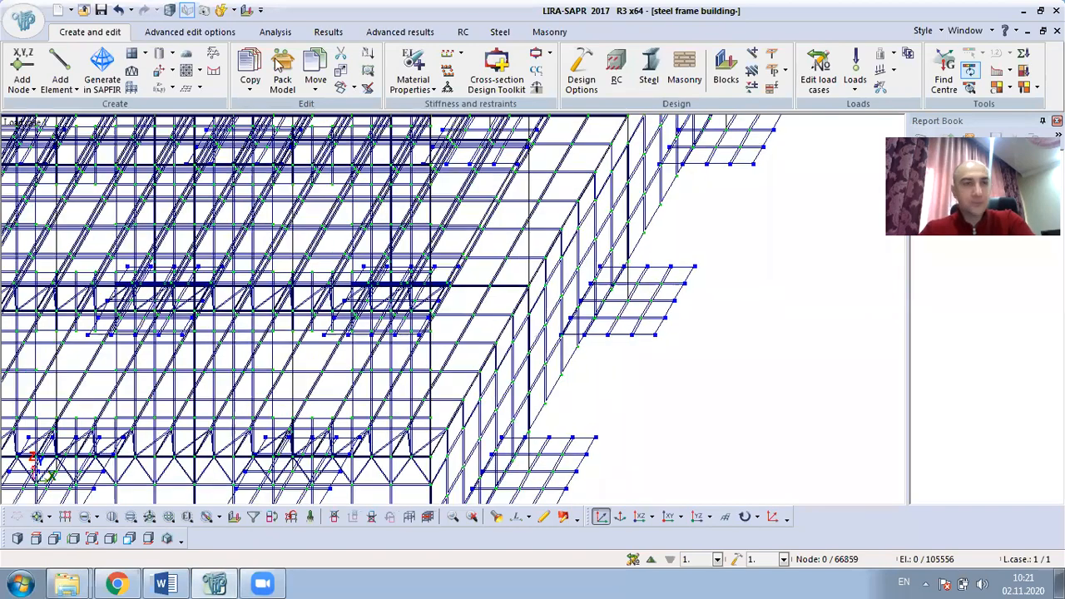
click(431, 65)
click(129, 411)
click(309, 99)
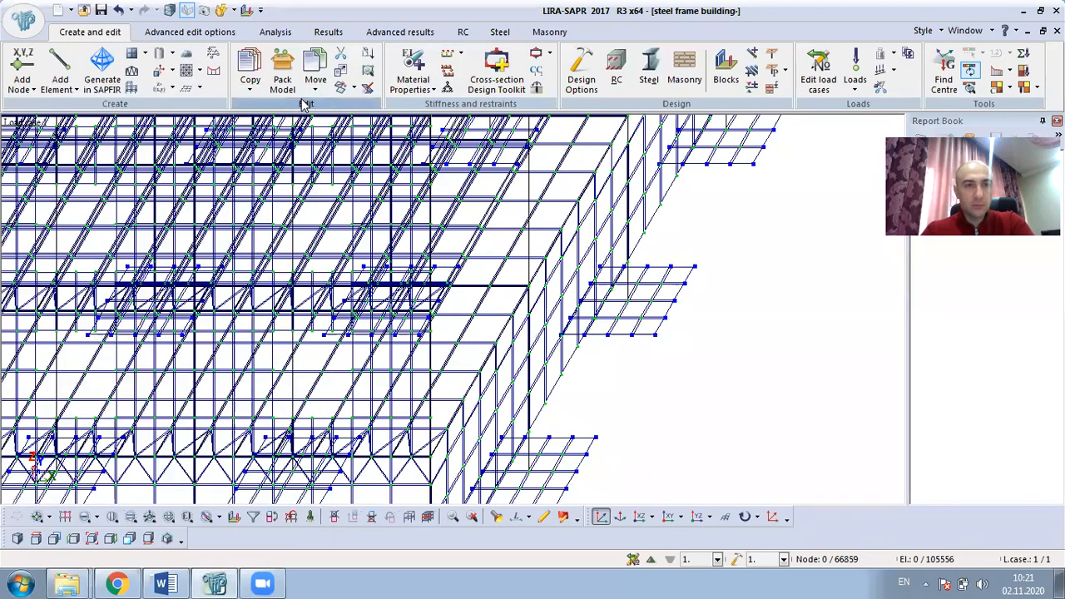
Create a wall-beam rotated 90° about the Z-axis from the corner node at X 60, Y 0, Z 3.7, intersecting with other FE.
click(145, 54)
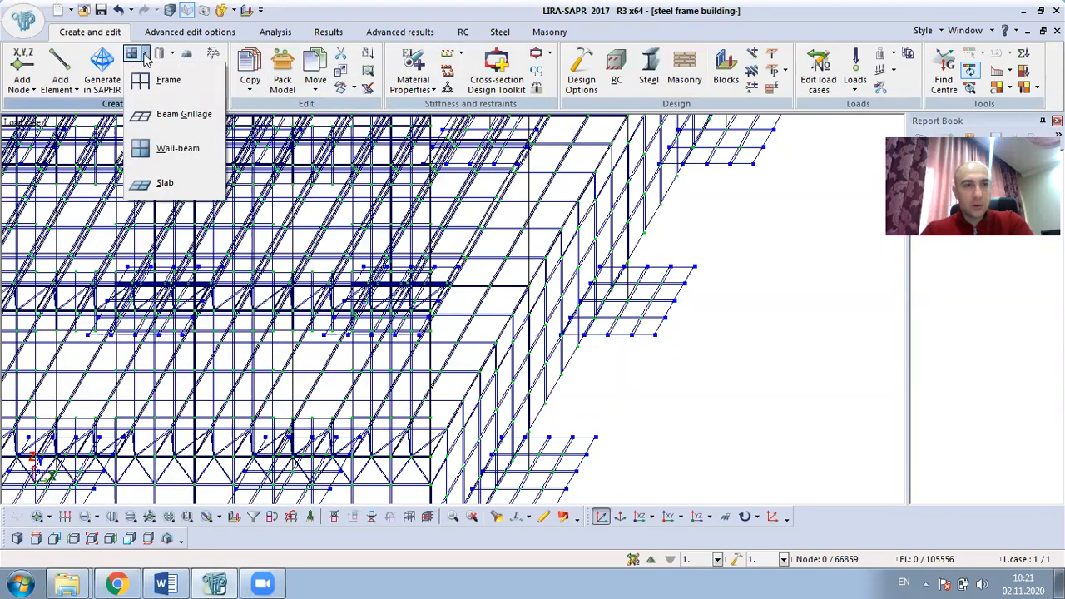
click(171, 148)
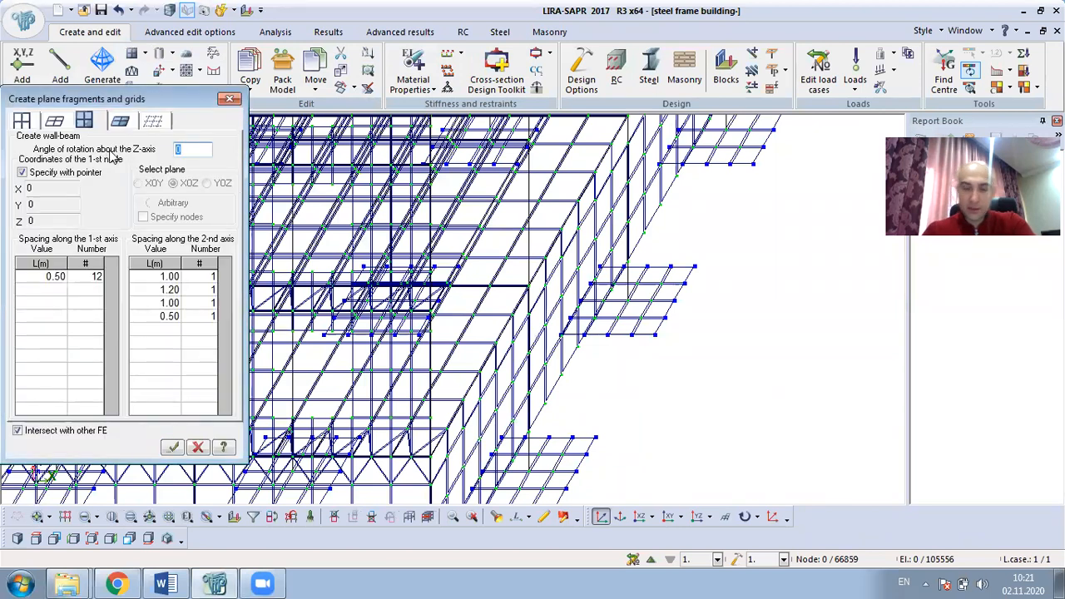
click(436, 469)
click(173, 449)
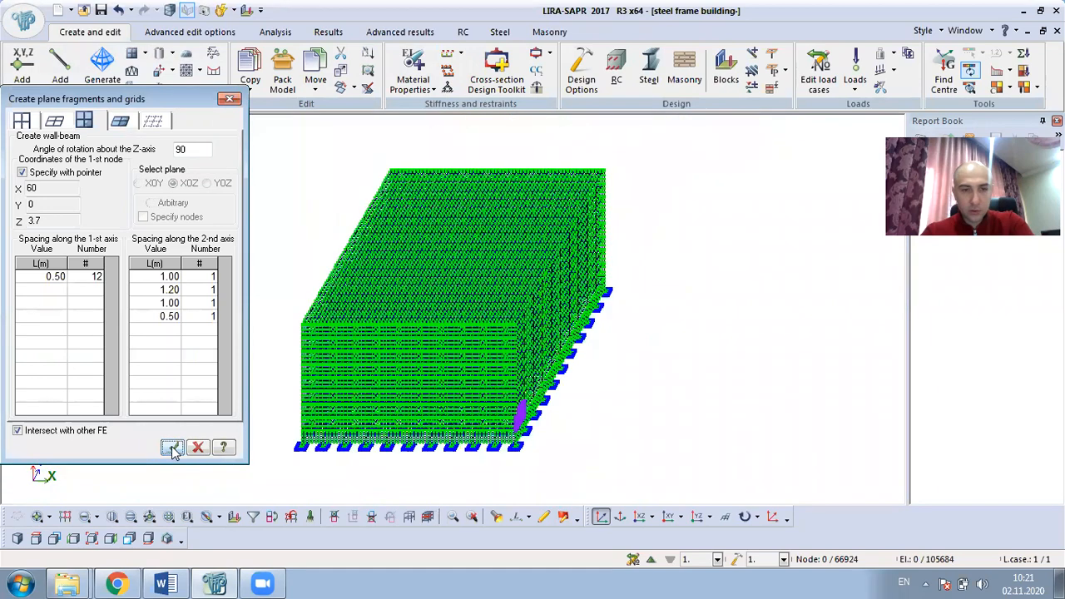
click(230, 99)
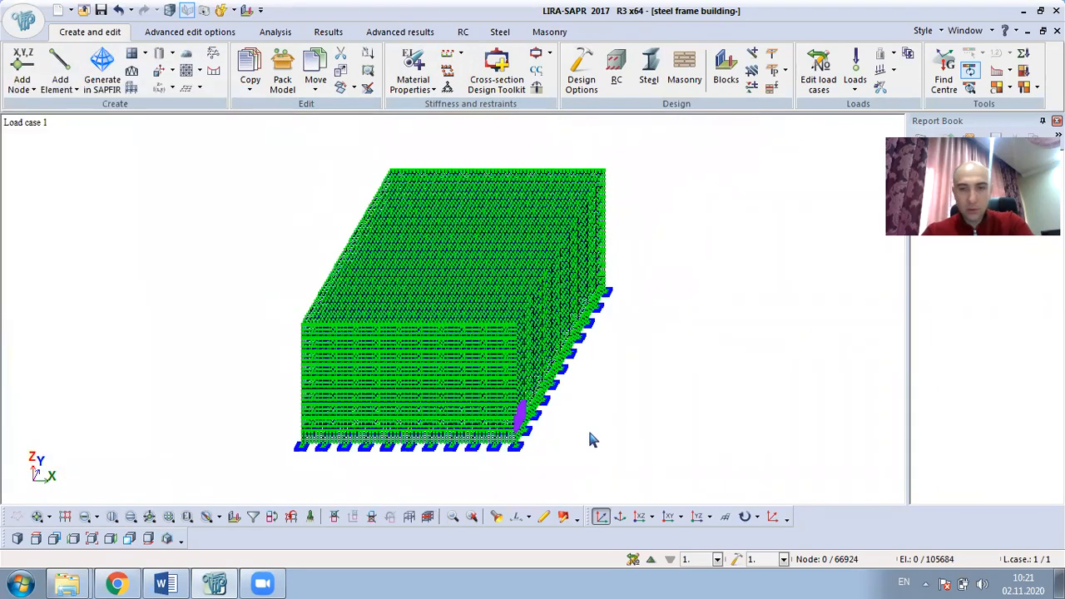
In the YZ view, delete the central plates of the new wall panel to form a window opening four columns wide and two rows high.
click(697, 516)
scroll(267, 399, up, 3)
scroll(267, 399, up, 4)
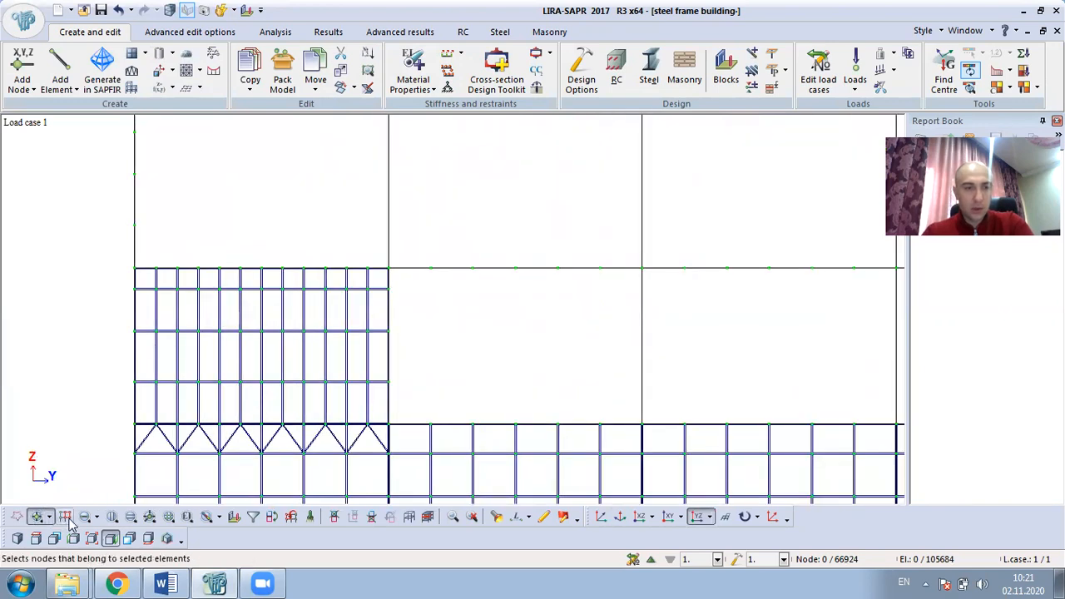
scroll(297, 404, up, 1)
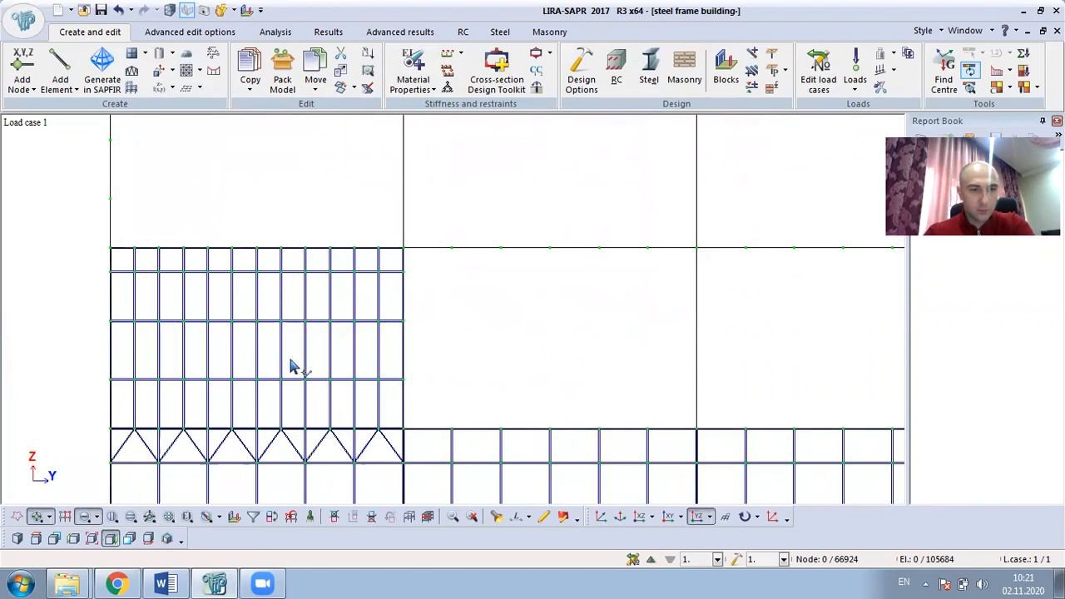
drag(290, 309, 228, 354)
key(Delete)
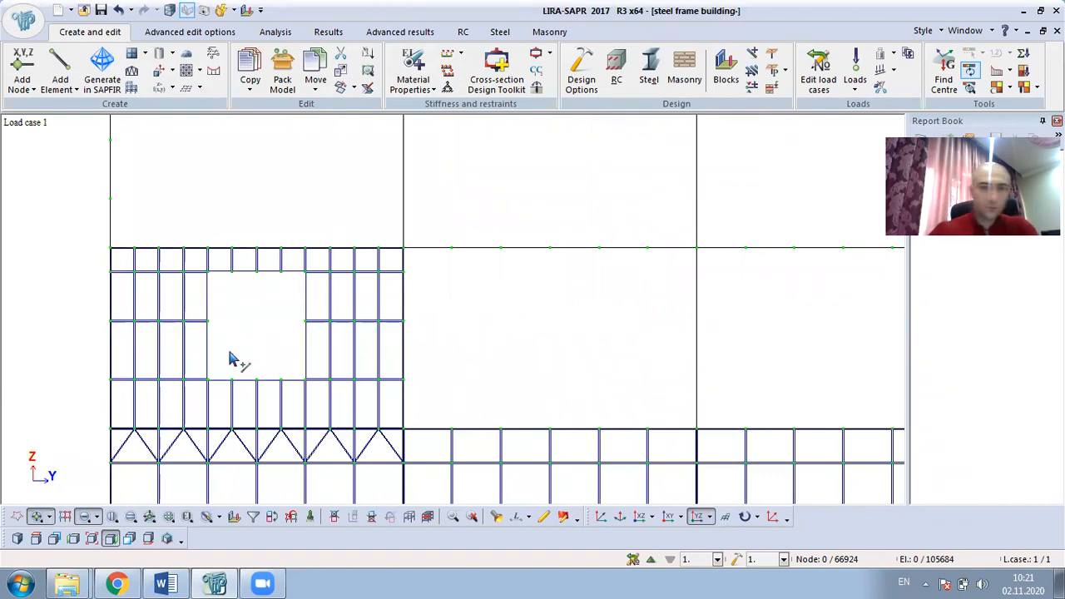
scroll(262, 356, down, 2)
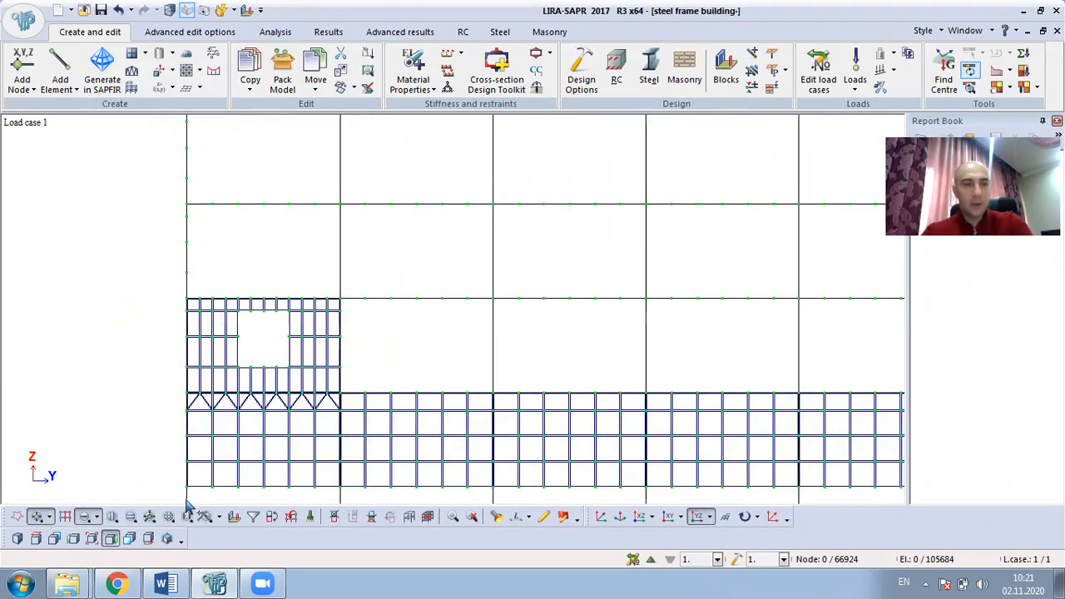
scroll(278, 412, down, 3)
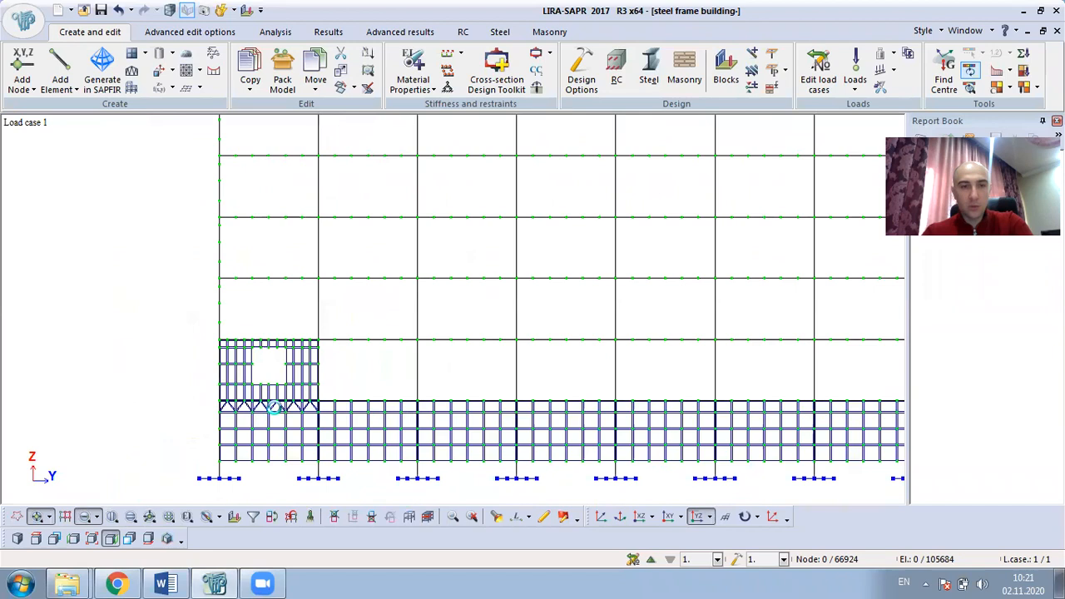
scroll(605, 388, down, 3)
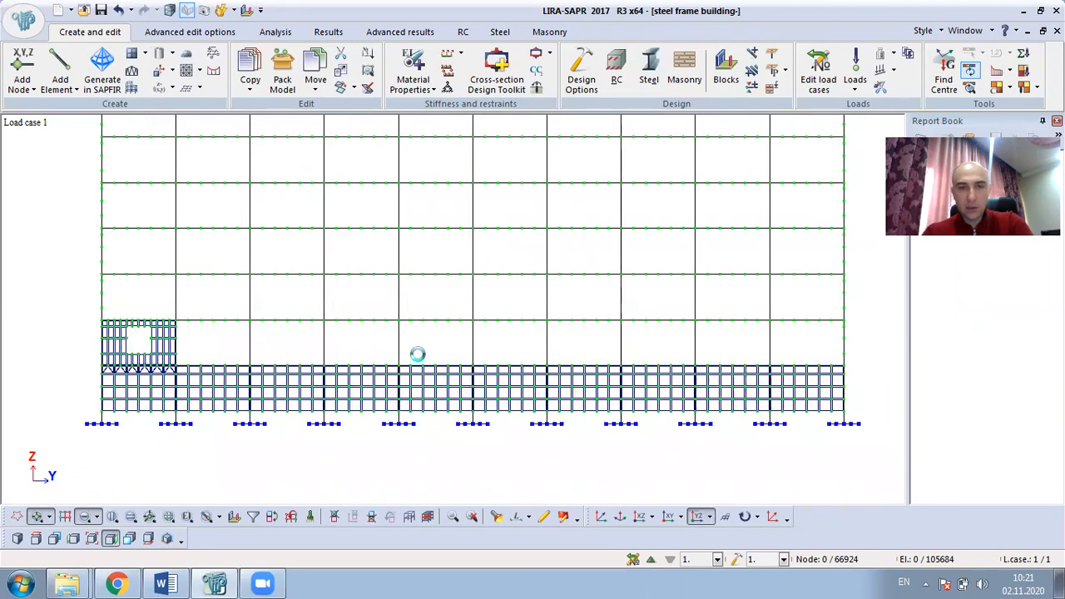